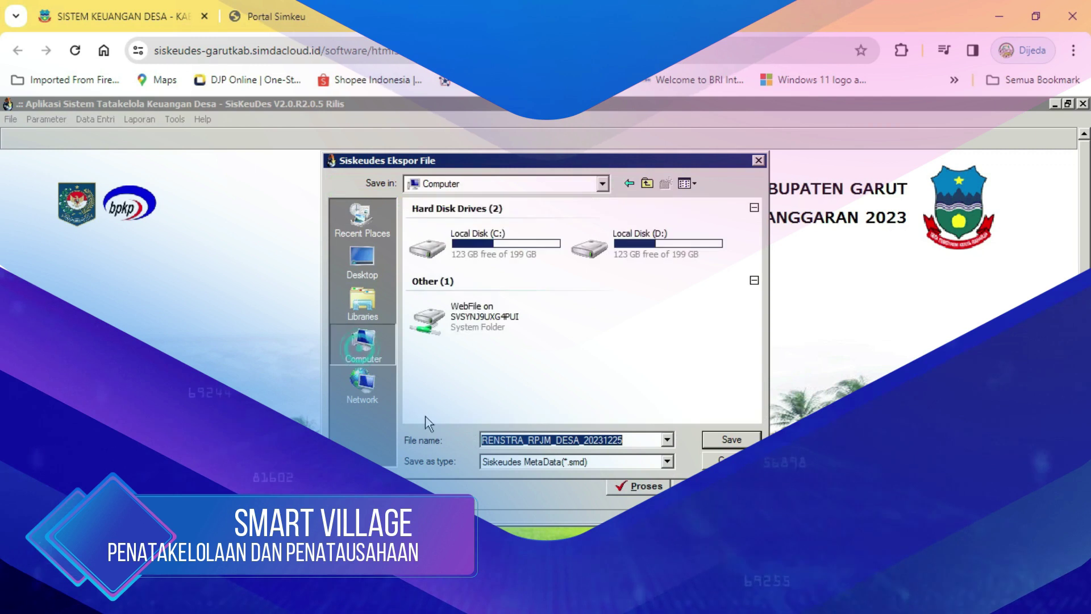
Log in to SisKeuDes in Chrome for Tahun Anggaran 2024.
{"action": "left_click", "coordinate": [463, 310]}
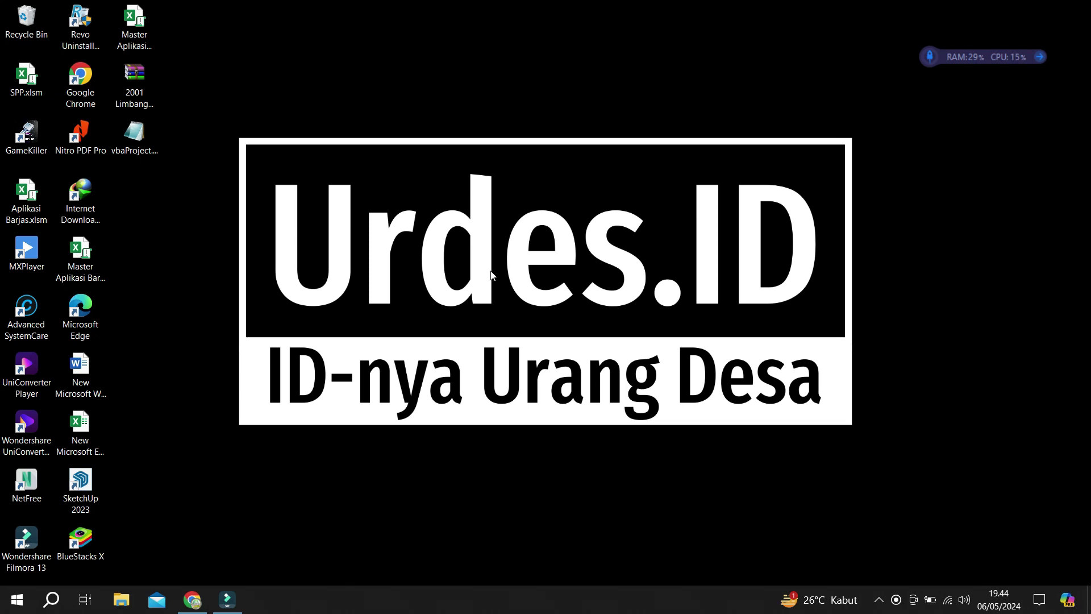
{"action": "left_click", "coordinate": [194, 600]}
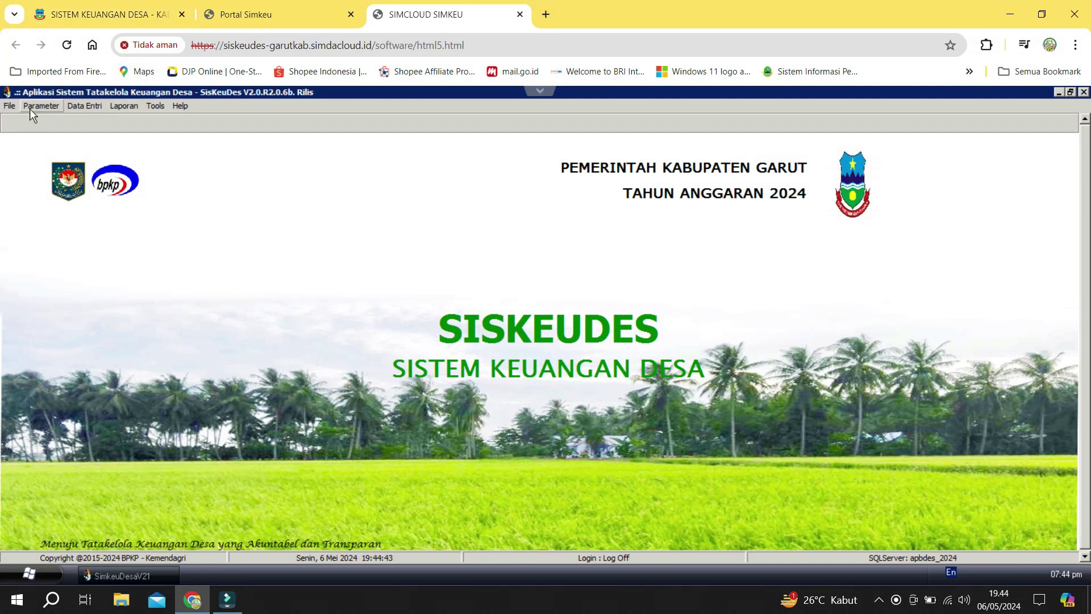
{"action": "left_click", "coordinate": [10, 106]}
{"action": "left_click", "coordinate": [12, 120]}
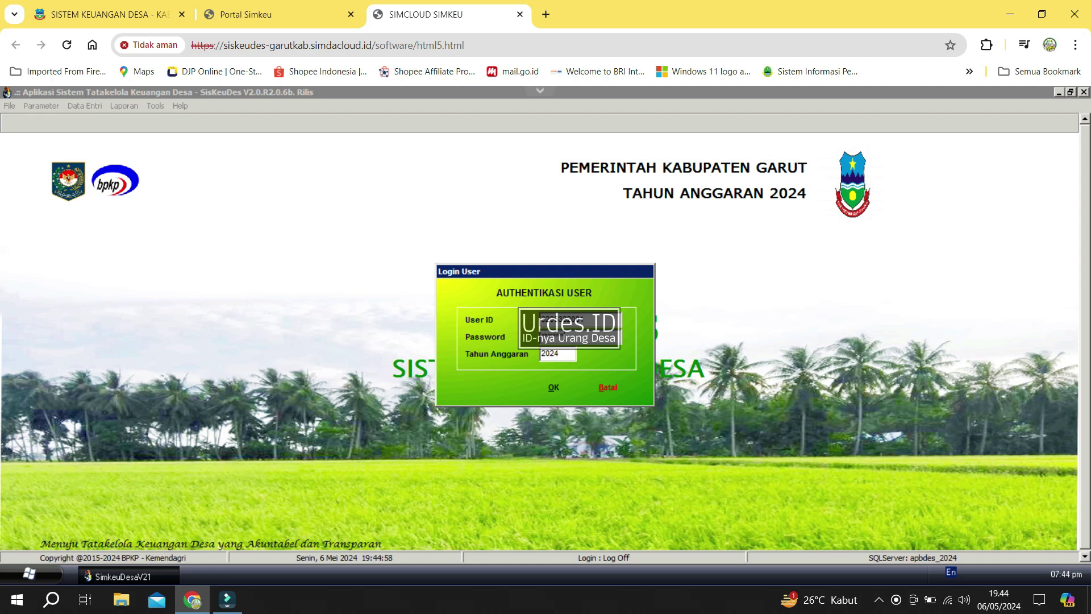
{"action": "left_click", "coordinate": [543, 383]}
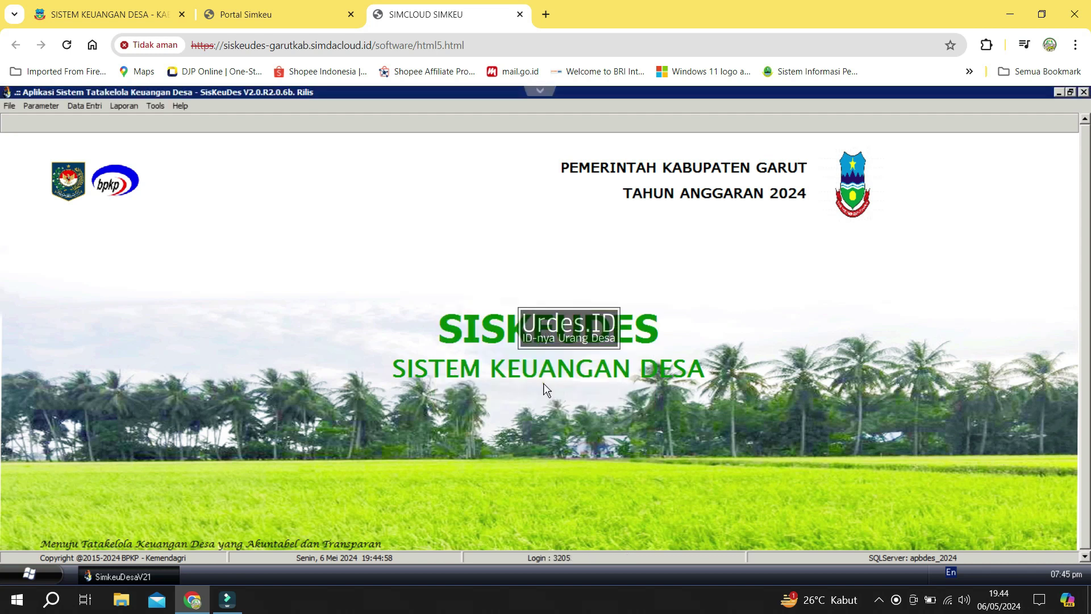
Open Isian Data Anggaran, Belanja, and list the activities of field 38.2001.02.
{"action": "left_click", "coordinate": [90, 111]}
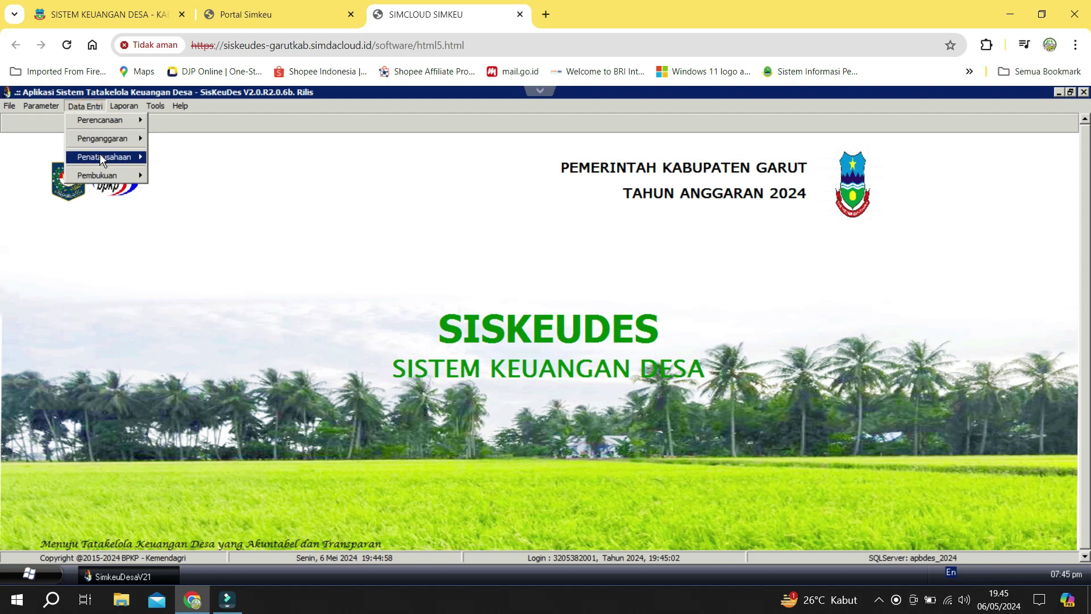
{"action": "mouse_move", "coordinate": [100, 152]}
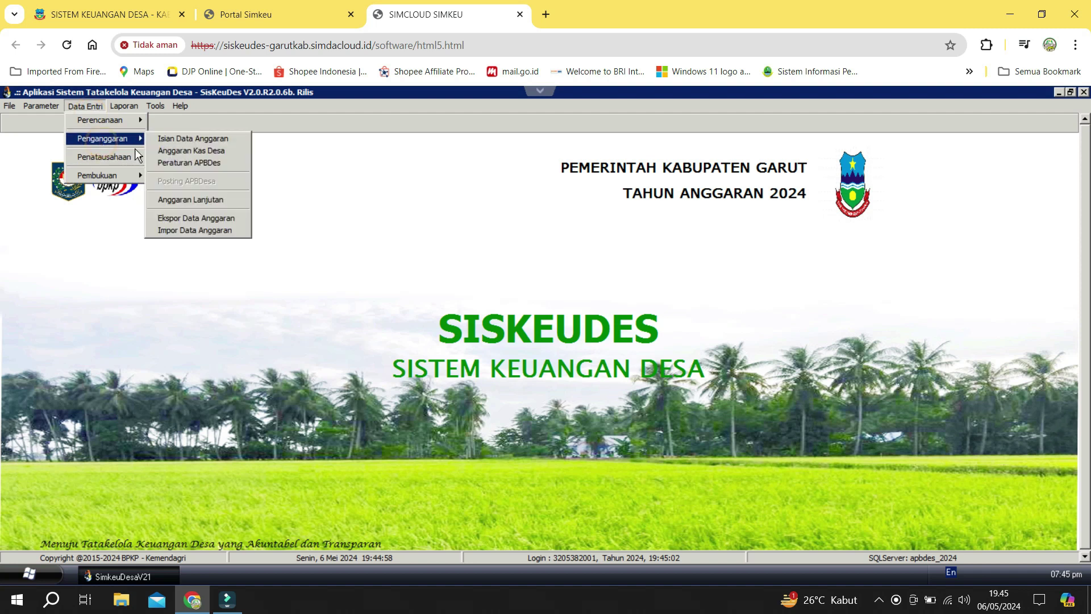
{"action": "left_click", "coordinate": [168, 140]}
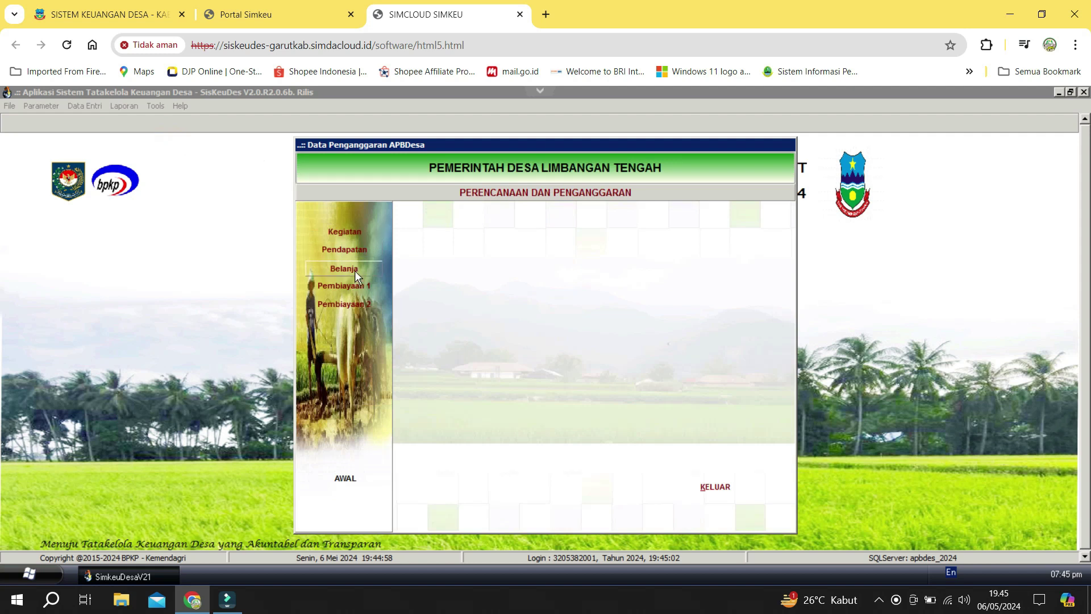
{"action": "left_click", "coordinate": [354, 270]}
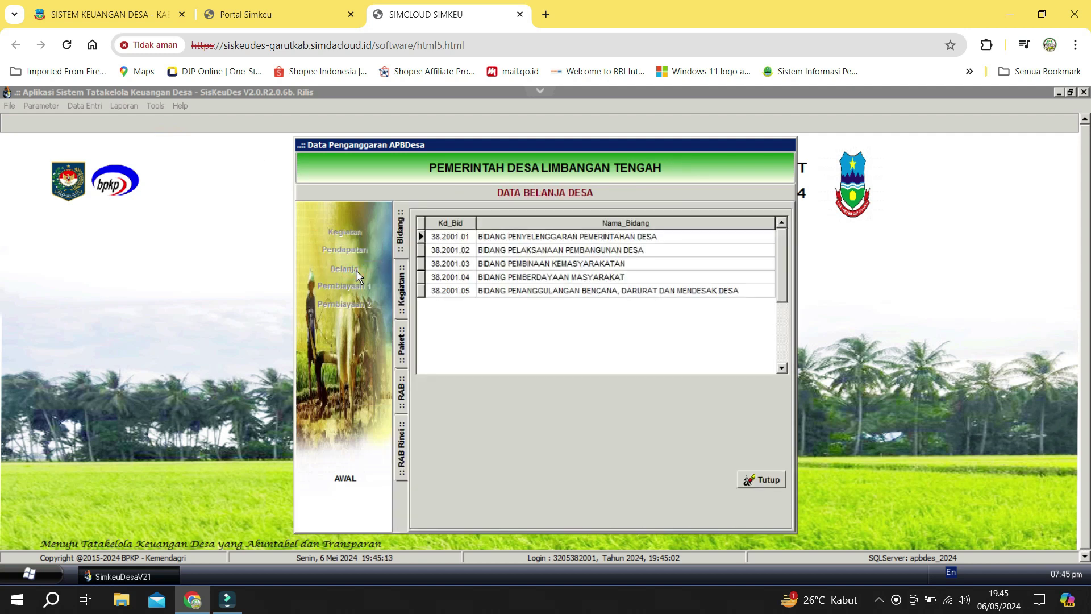
{"action": "left_click", "coordinate": [570, 277]}
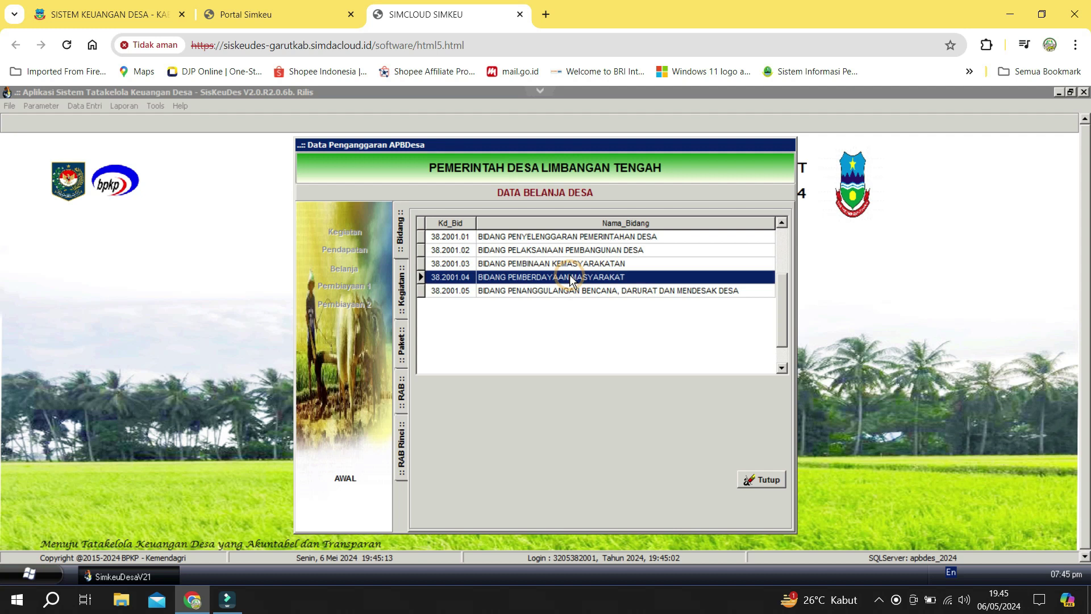
{"action": "left_click", "coordinate": [570, 265]}
{"action": "left_click", "coordinate": [567, 251]}
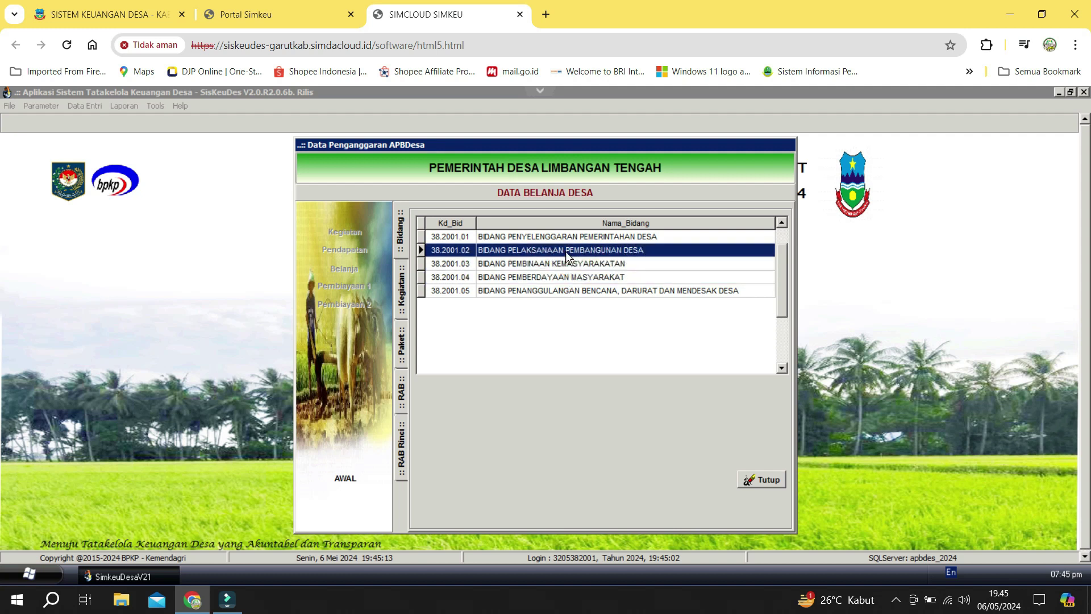
{"action": "double_click", "coordinate": [566, 253]}
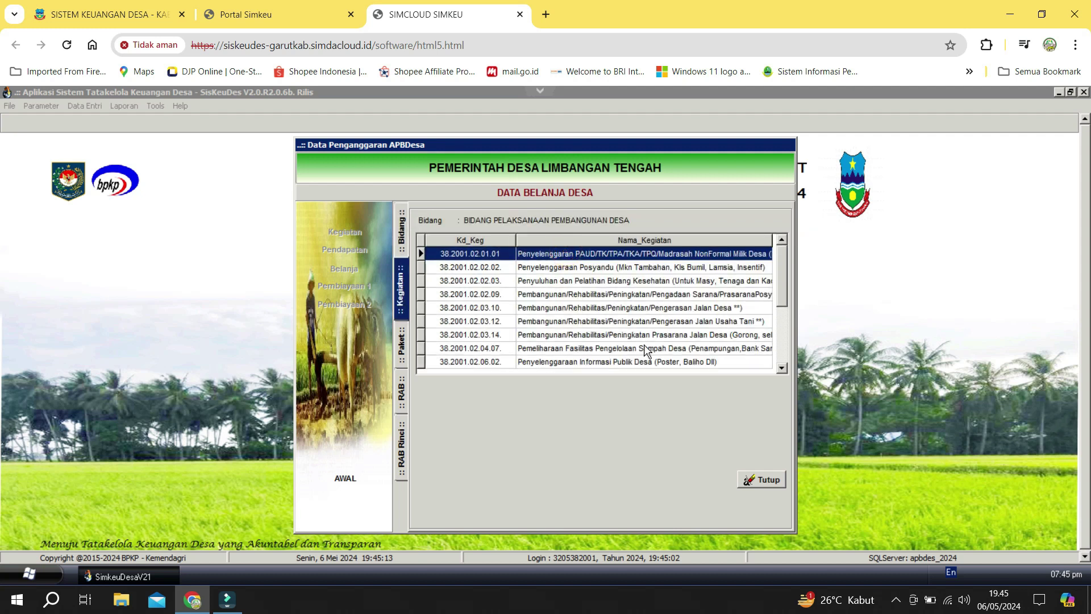
Open activity 38.2001.02.03.12, its Paket 01 and the 5.3.5.02 labour-wage lines.
{"action": "scroll", "coordinate": [677, 341], "scroll_direction": "down", "scroll_amount": 3}
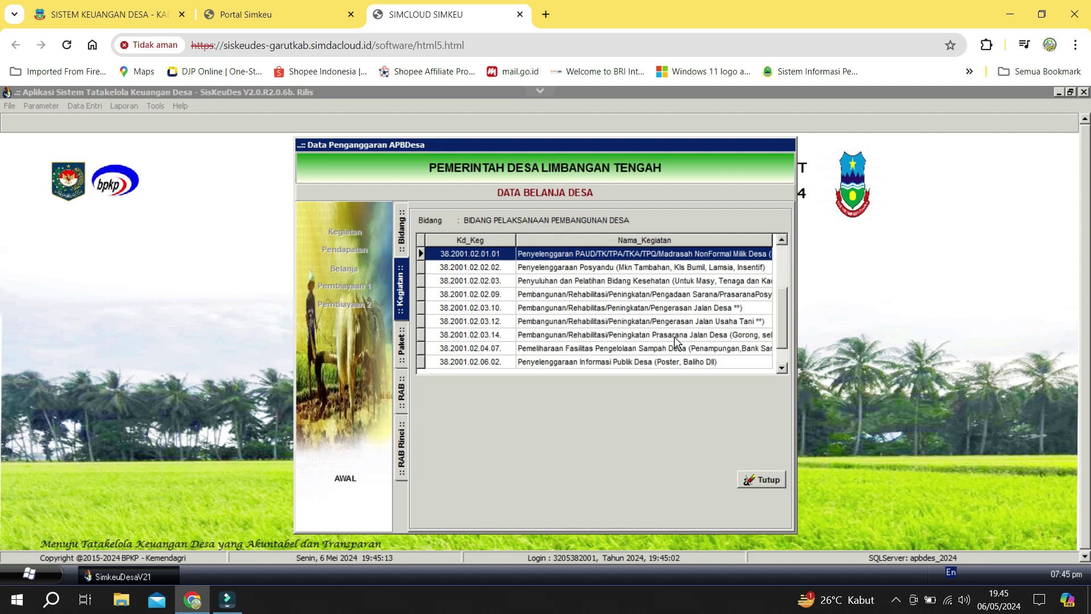
{"action": "left_click", "coordinate": [675, 335]}
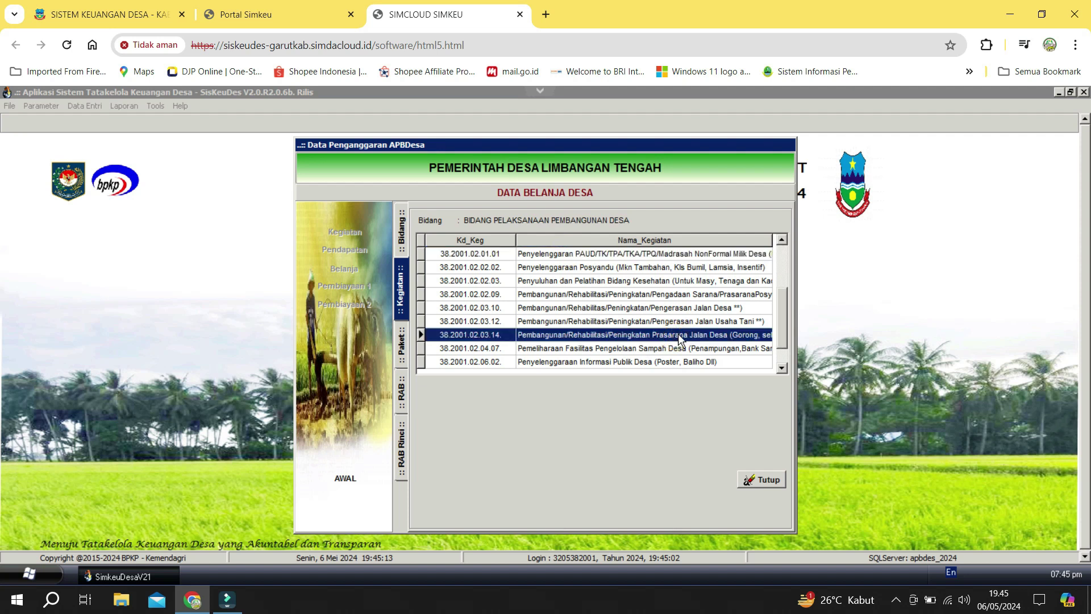
{"action": "double_click", "coordinate": [677, 333]}
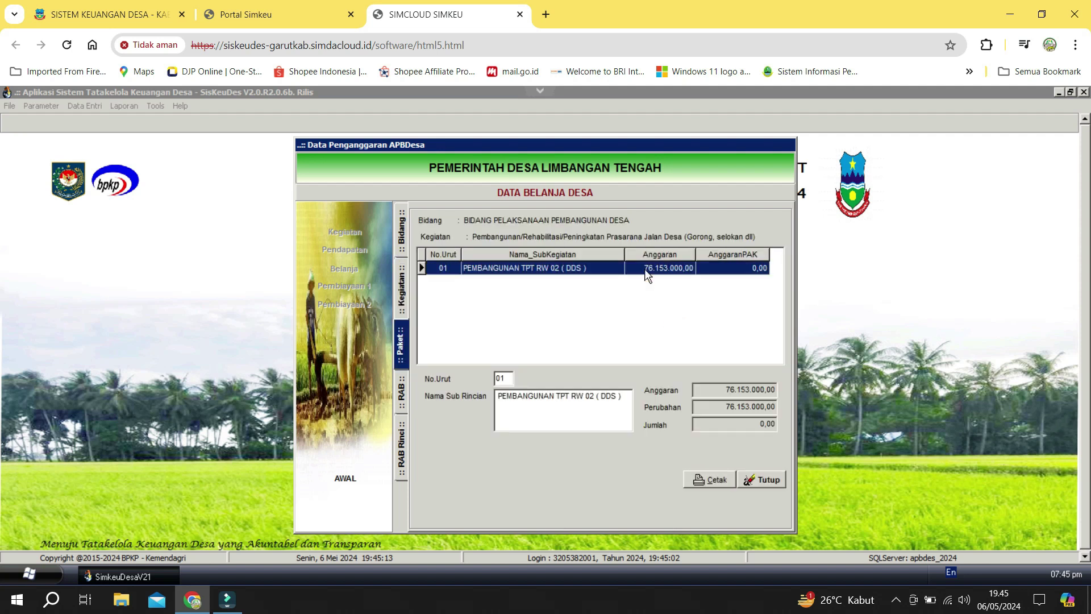
{"action": "left_click", "coordinate": [407, 290]}
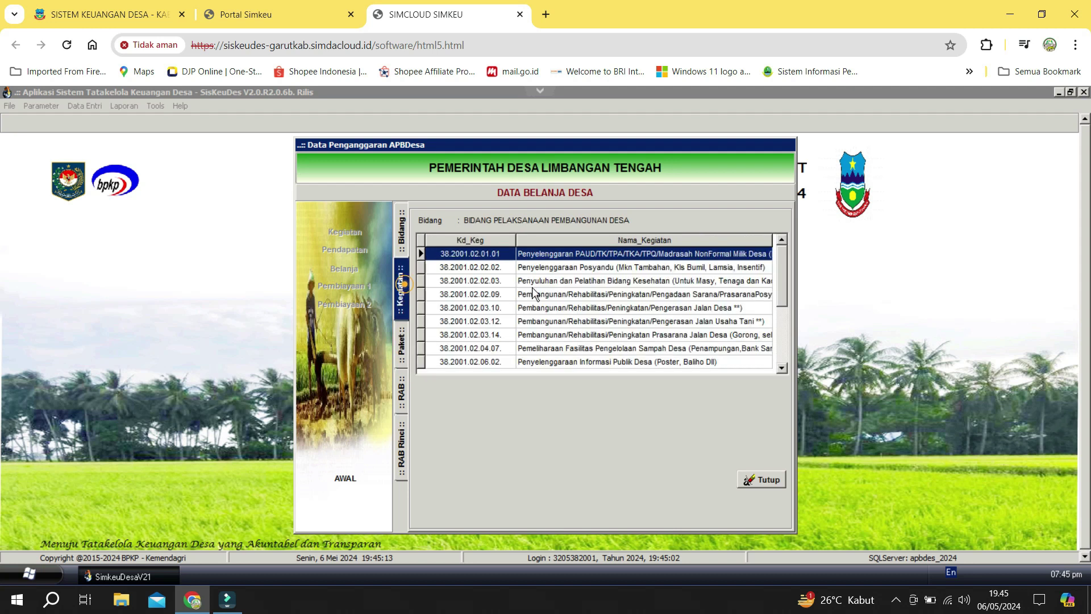
{"action": "left_click", "coordinate": [655, 322]}
{"action": "left_click", "coordinate": [660, 309]}
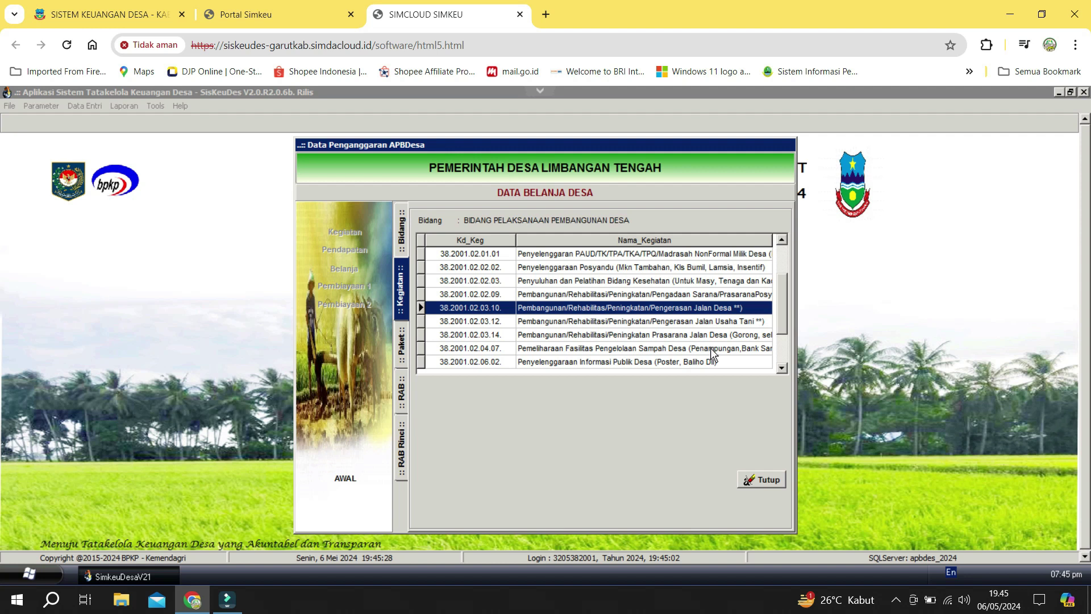
{"action": "left_click", "coordinate": [643, 335]}
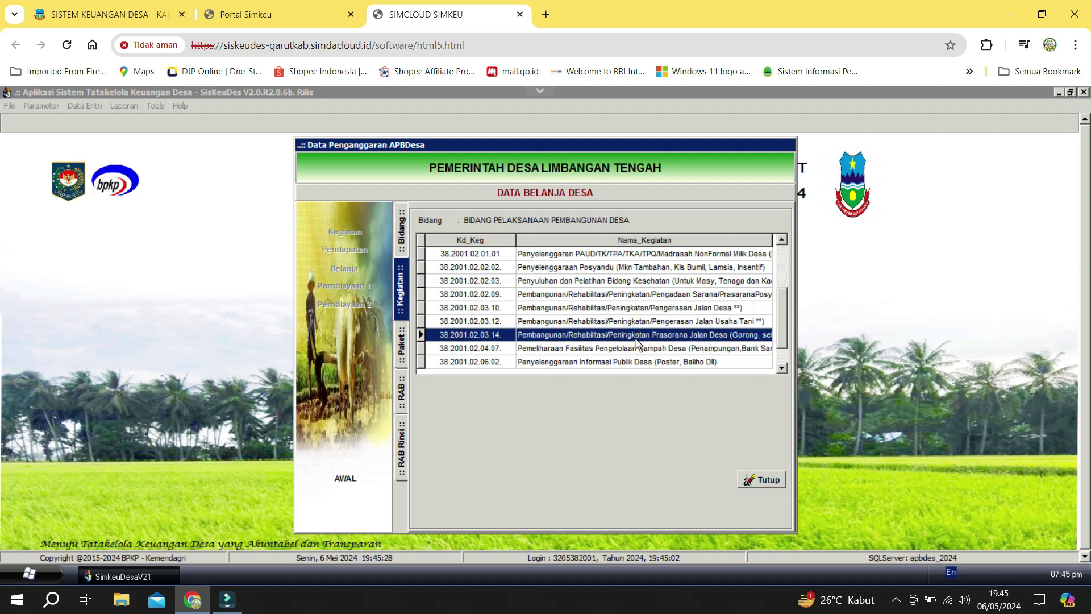
{"action": "left_click", "coordinate": [640, 321]}
{"action": "double_click", "coordinate": [640, 322]}
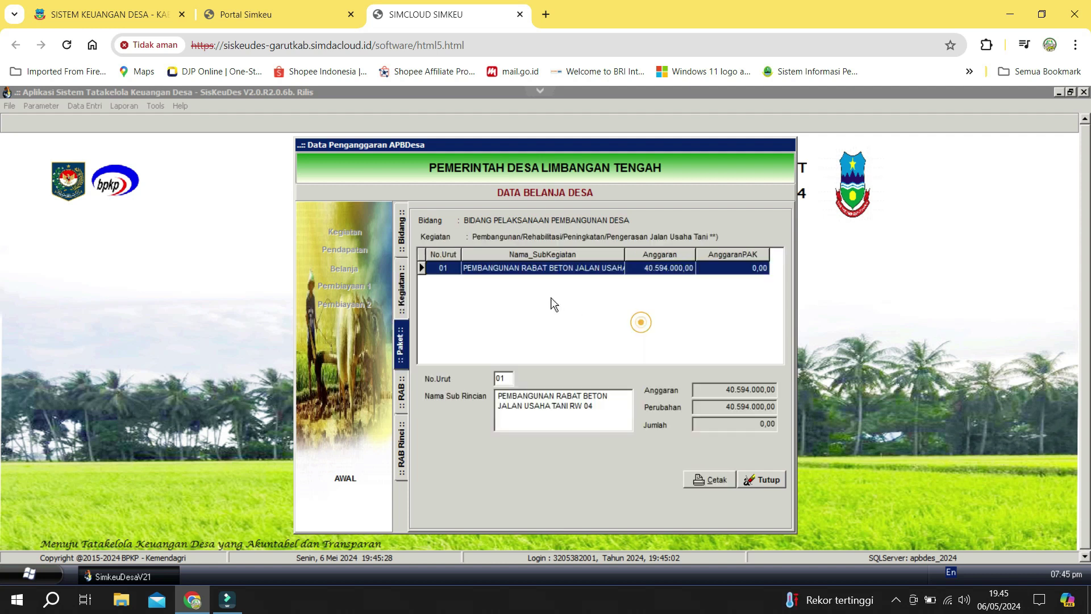
{"action": "double_click", "coordinate": [607, 268]}
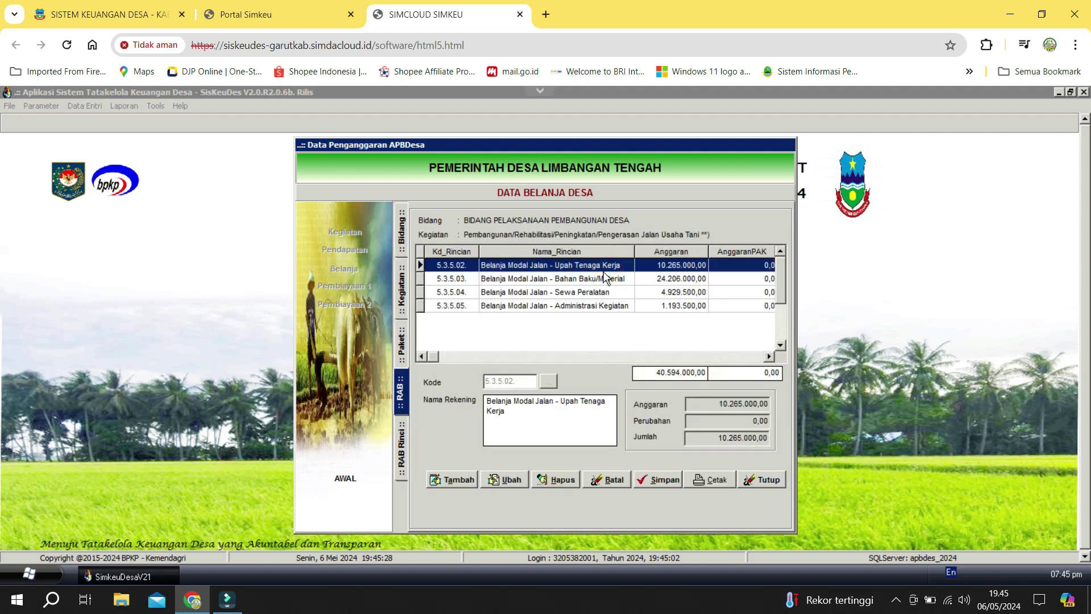
{"action": "double_click", "coordinate": [603, 271]}
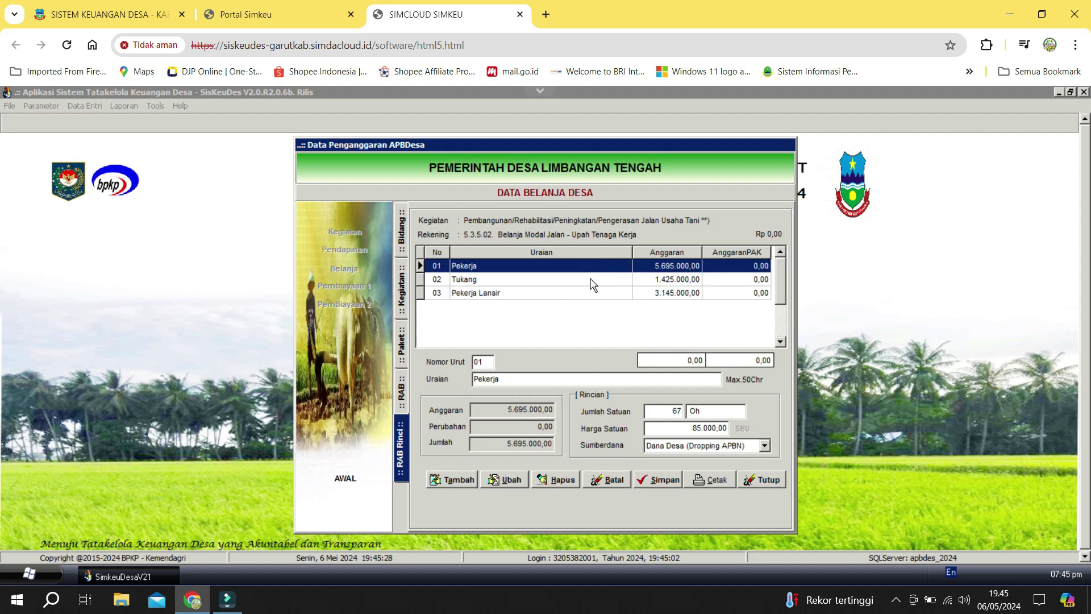
Launch a narrowed Notepad window, then return to SisKeuDes.
{"action": "left_click", "coordinate": [51, 599]}
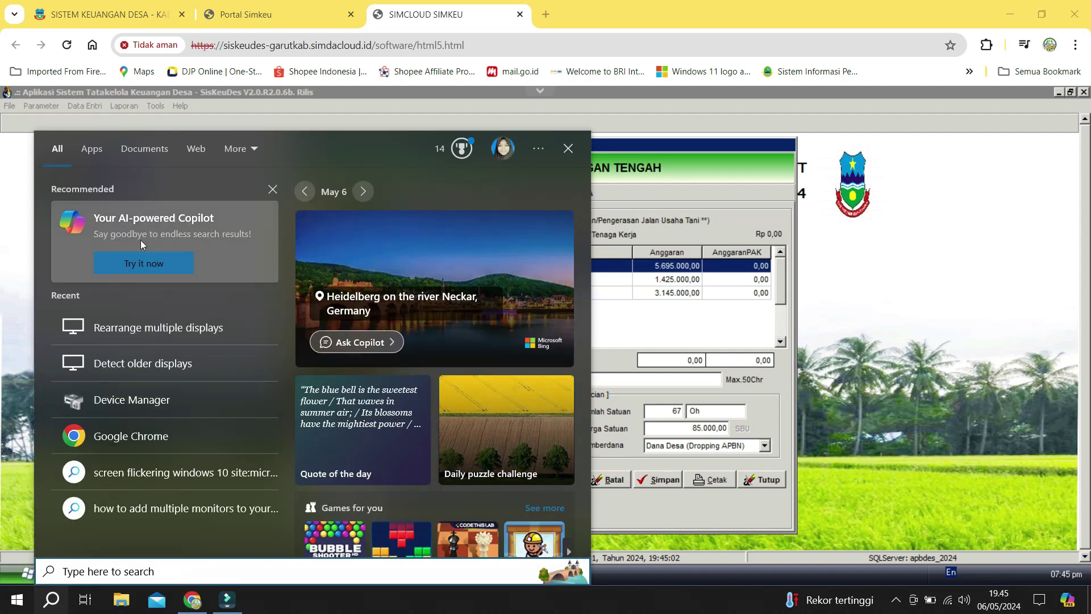
{"action": "type", "text": "not"}
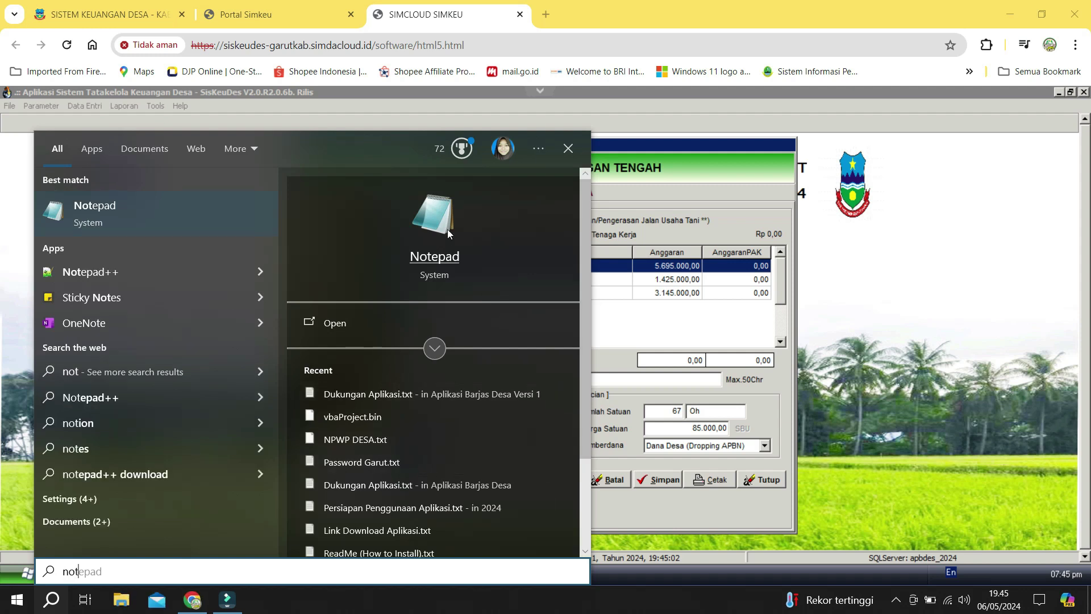
{"action": "left_click", "coordinate": [446, 228]}
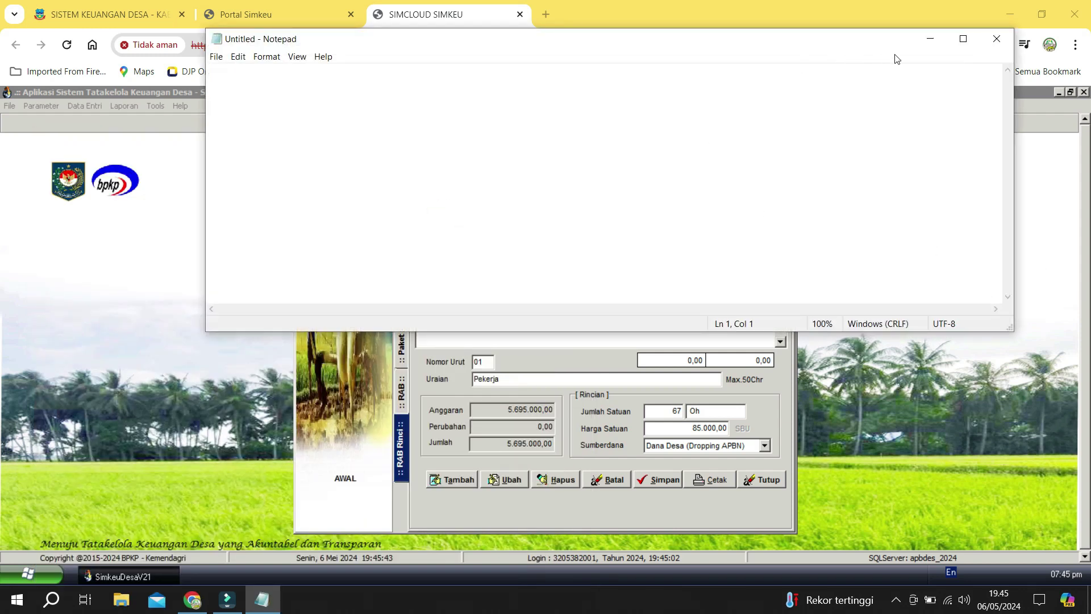
{"action": "left_click_drag", "start_coordinate": [1016, 76], "coordinate": [778, 85]}
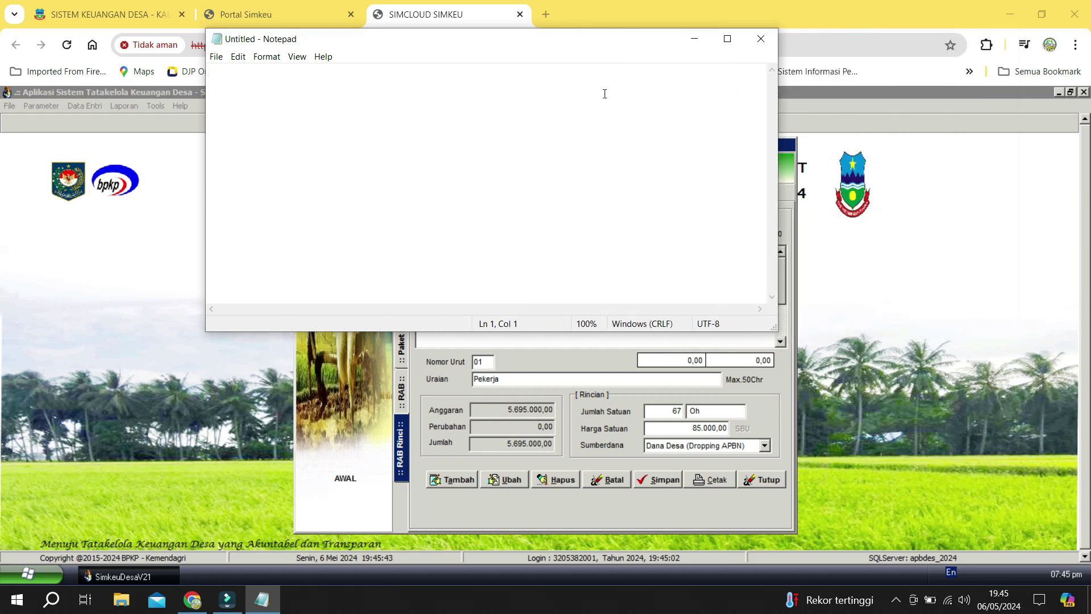
{"action": "key", "text": "alt+Tab"}
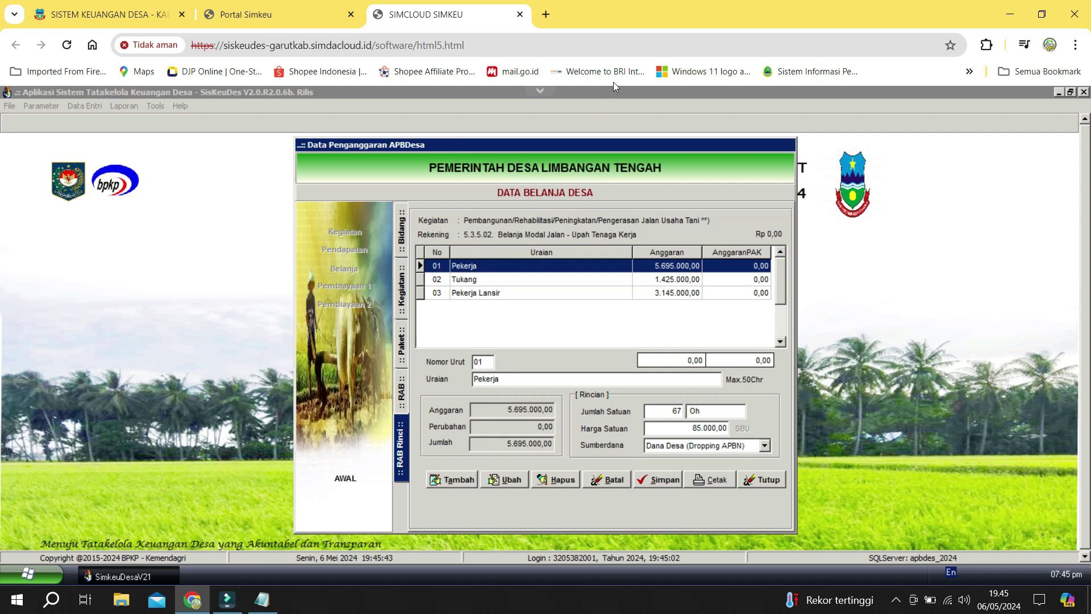
Copy Pekerja with quantity 67 and unit price 85000 into Notepad.
{"action": "left_click", "coordinate": [531, 380]}
{"action": "left_click", "coordinate": [530, 380]}
{"action": "double_click", "coordinate": [529, 380]}
{"action": "key", "text": "ctrl+c"}
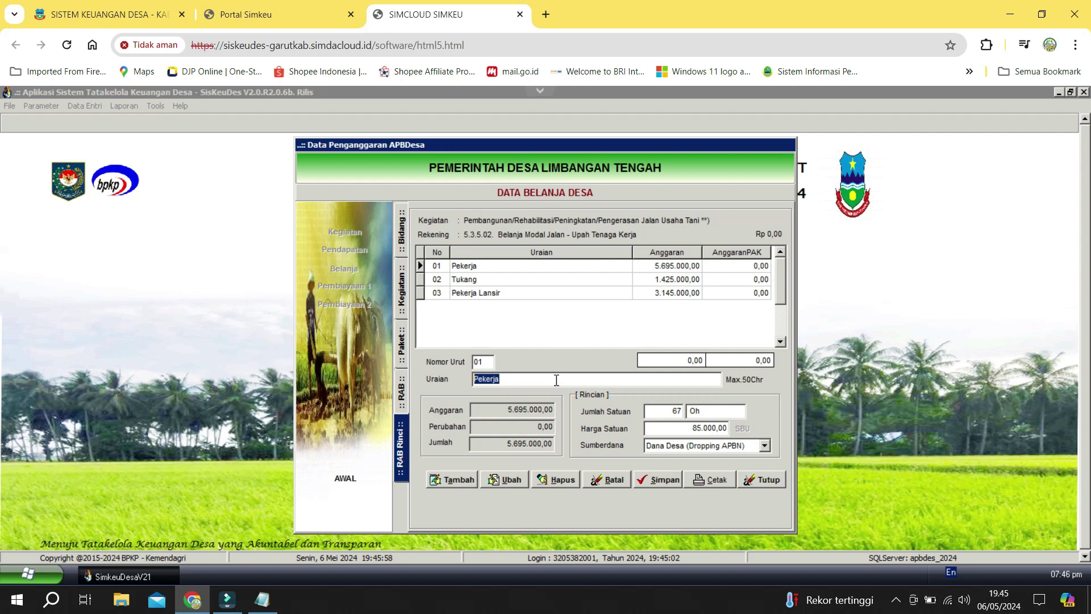
{"action": "key", "text": "alt+Tab"}
{"action": "left_click", "coordinate": [251, 85]}
{"action": "key", "text": "ctrl+v"}
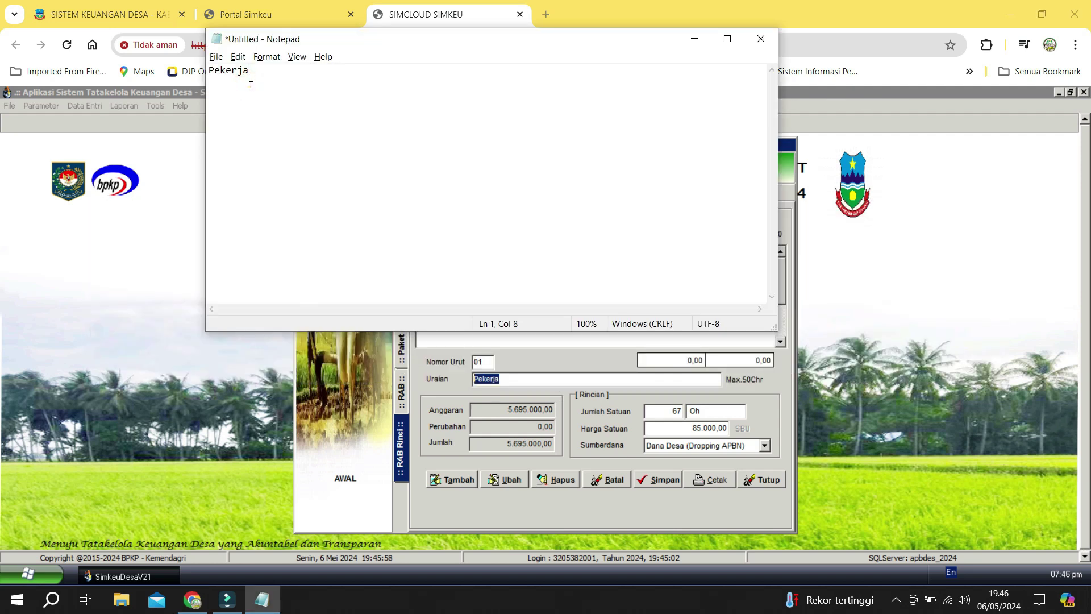
{"action": "key", "text": "alt+Tab"}
{"action": "left_click", "coordinate": [680, 413]}
{"action": "double_click", "coordinate": [677, 413]}
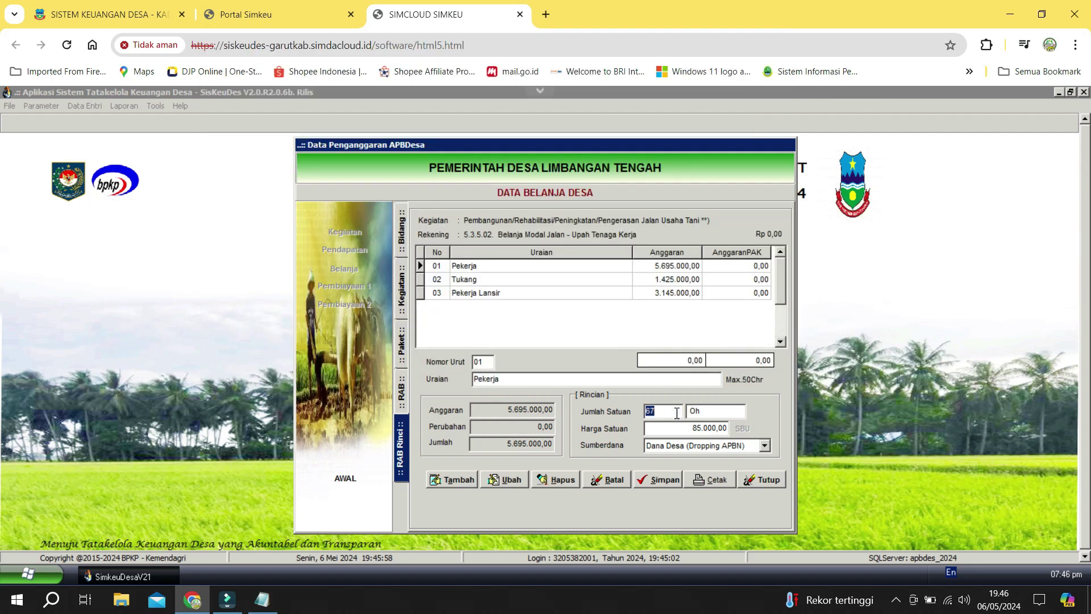
{"action": "key", "text": "alt+Tab"}
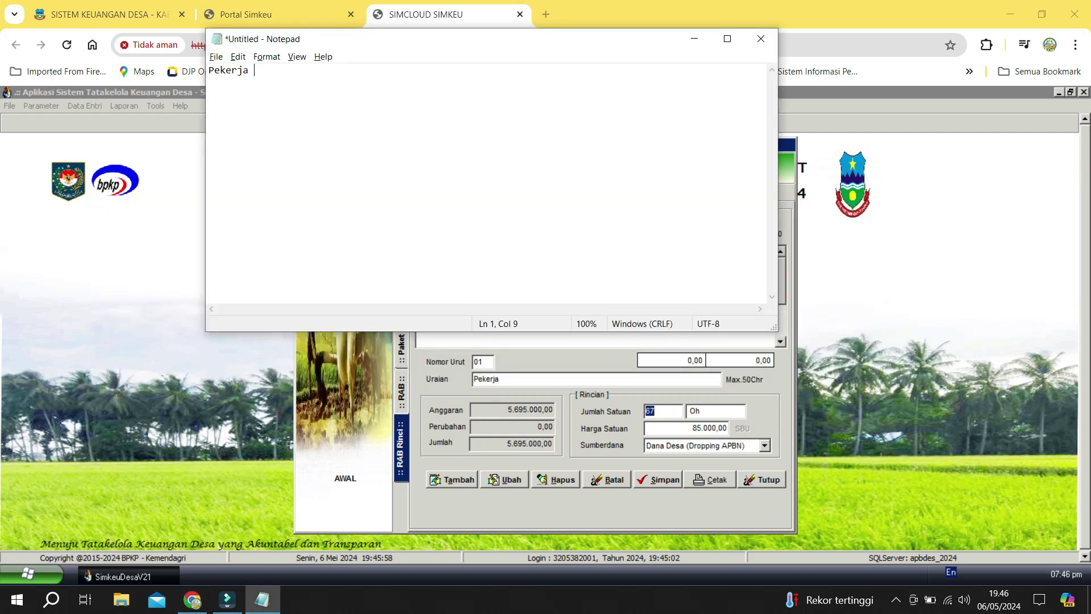
{"action": "key", "text": "alt+Tab"}
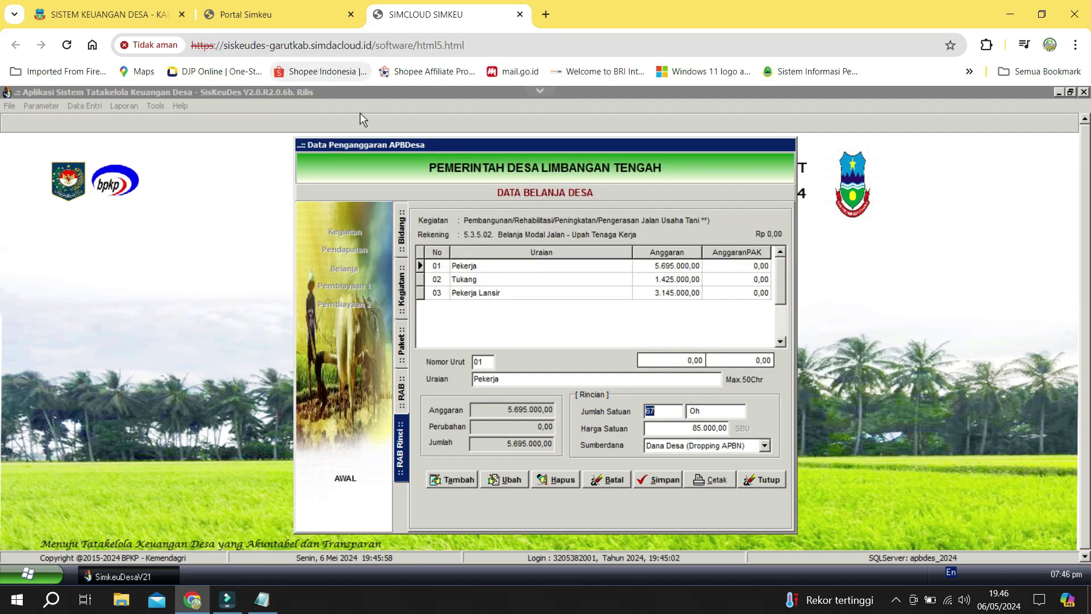
{"action": "left_click", "coordinate": [673, 429]}
{"action": "double_click", "coordinate": [673, 429]}
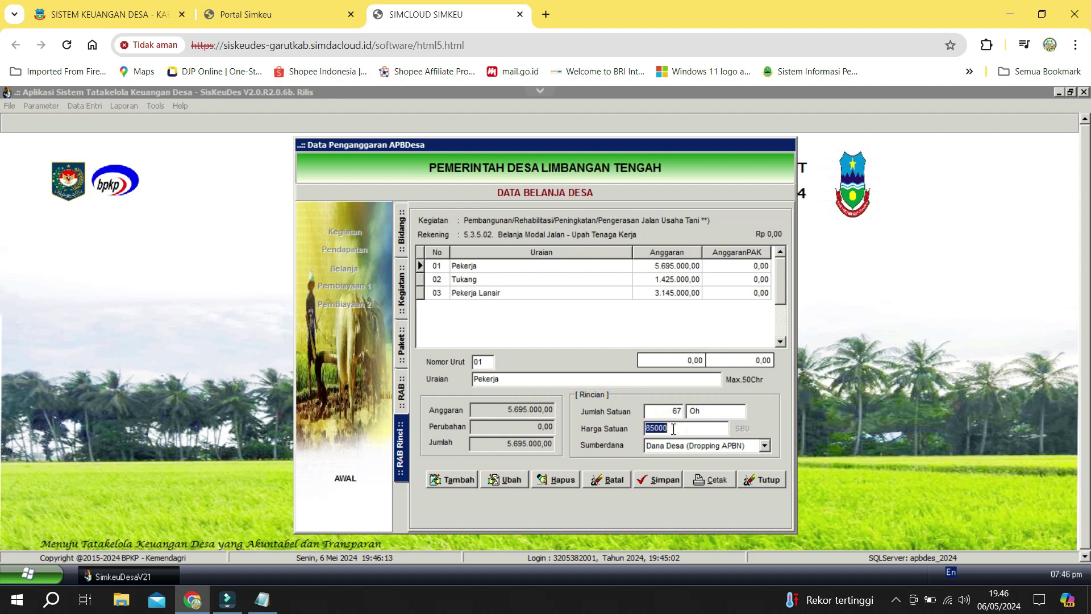
{"action": "key", "text": "alt+Tab"}
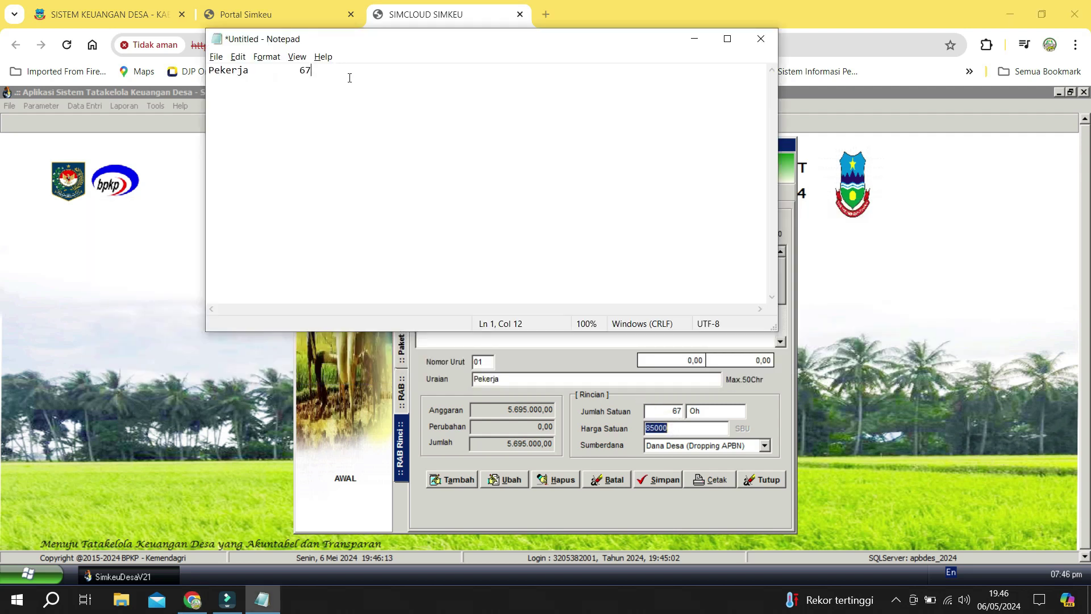
{"action": "type", "text": "85000"}
{"action": "key", "text": "alt+Tab"}
Add the Tukang line with quantity 15 to Notepad.
{"action": "left_click", "coordinate": [475, 281]}
{"action": "left_click", "coordinate": [530, 380]}
{"action": "key", "text": "ctrl+c"}
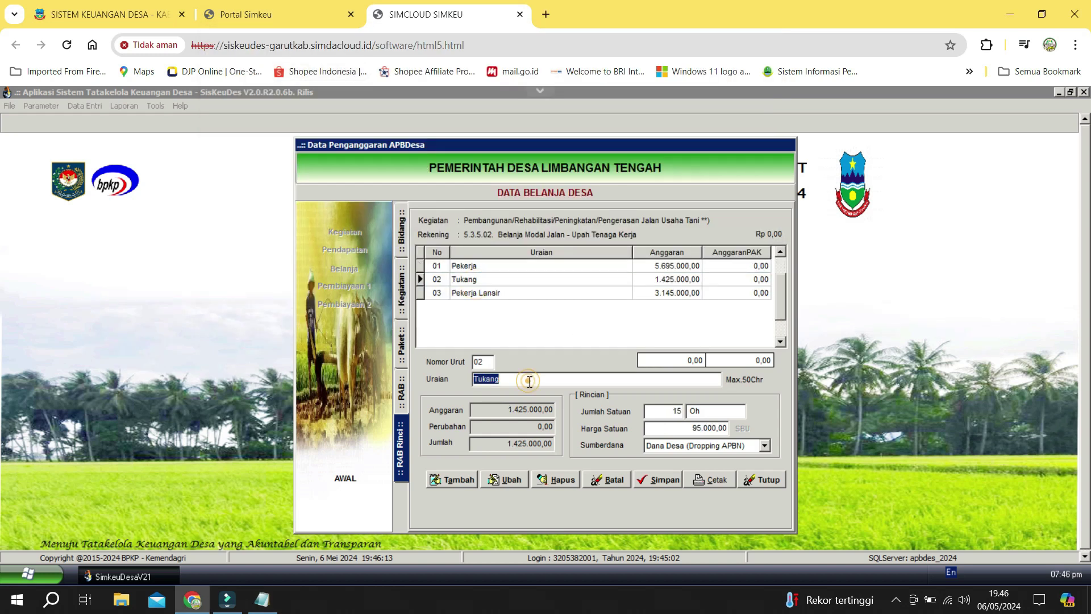
{"action": "key", "text": "alt+Tab"}
{"action": "key", "text": "ctrl+v"}
{"action": "key", "text": "alt+Tab"}
{"action": "left_click", "coordinate": [664, 412]}
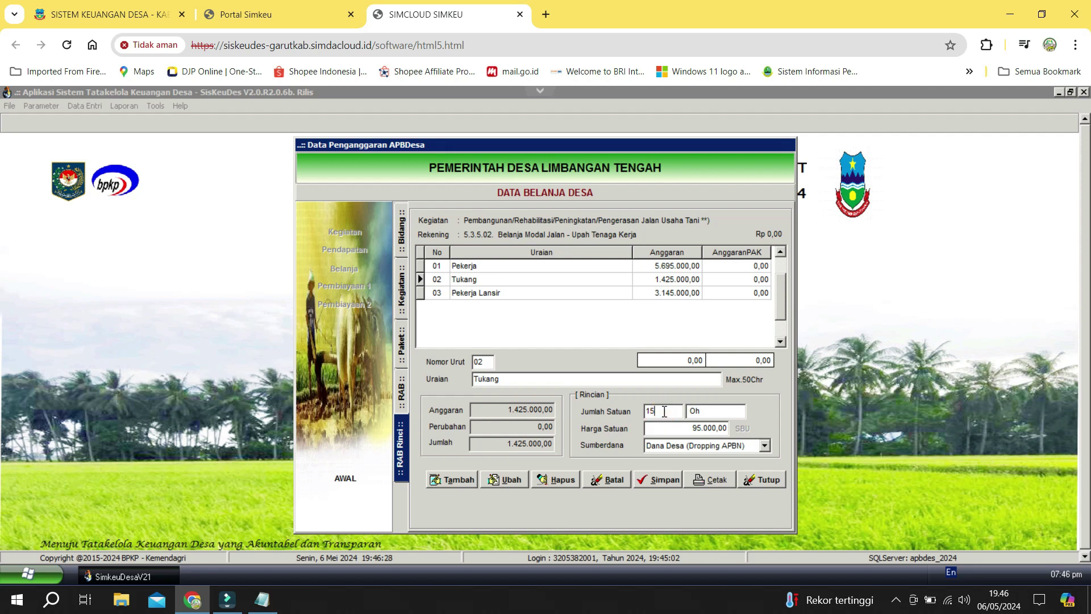
{"action": "key", "text": "alt+Tab"}
{"action": "type", "text": "$$$"}
{"action": "key", "text": "alt+Tab"}
{"action": "double_click", "coordinate": [664, 415]}
{"action": "key", "text": "ctrl+c"}
{"action": "key", "text": "alt+Tab"}
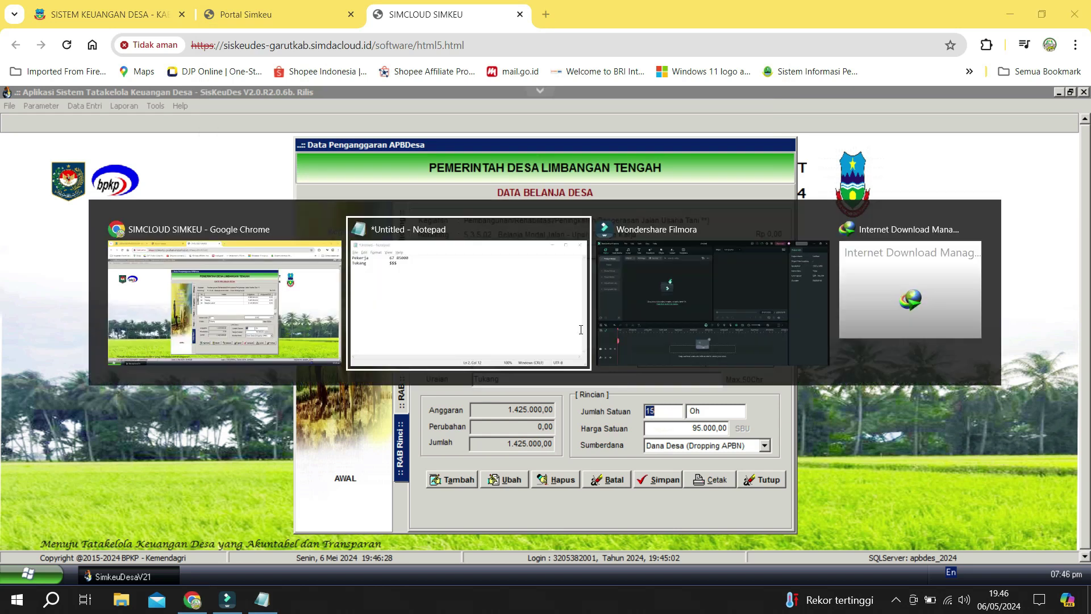
{"action": "left_click_drag", "start_coordinate": [301, 82], "coordinate": [307, 81]}
{"action": "key", "text": "ctrl+v"}
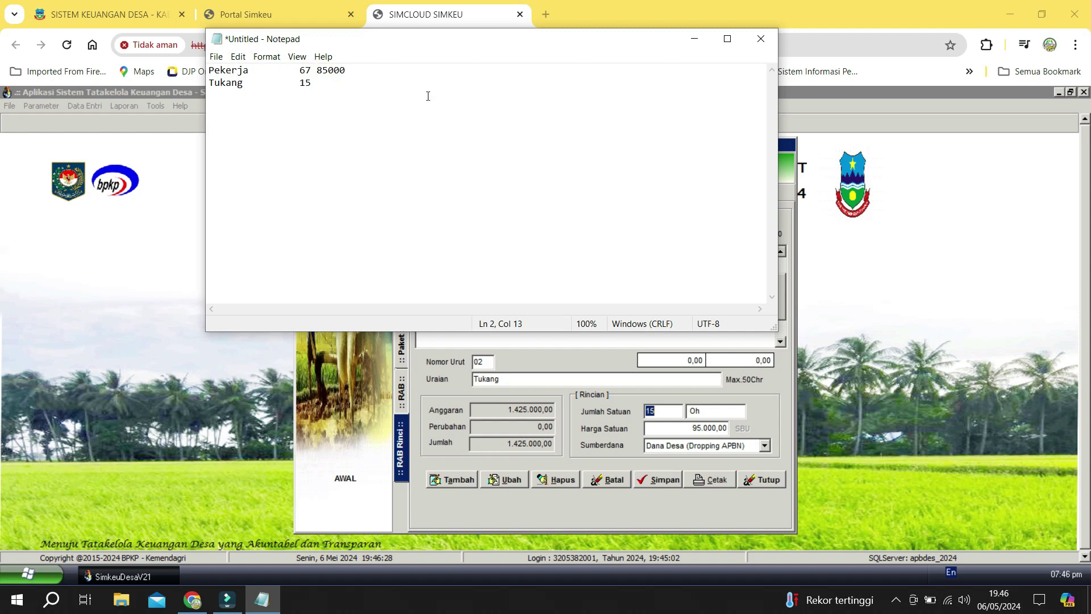
{"action": "key", "text": "alt+Tab"}
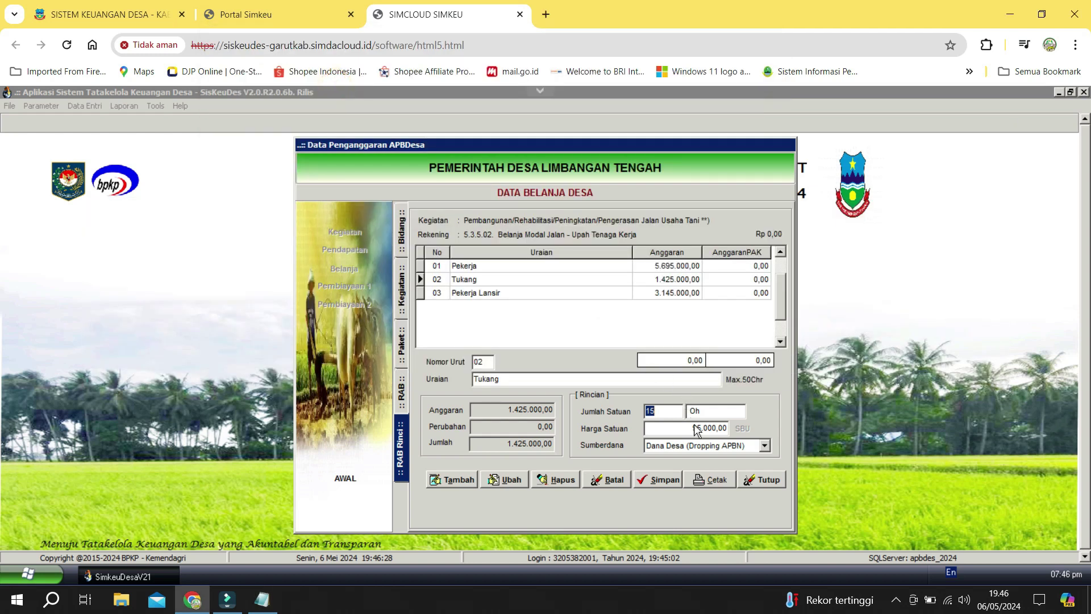
Enter Tukang's unit price 95000 and align the Notepad price column.
{"action": "left_click", "coordinate": [698, 430]}
{"action": "key", "text": "Tab"}
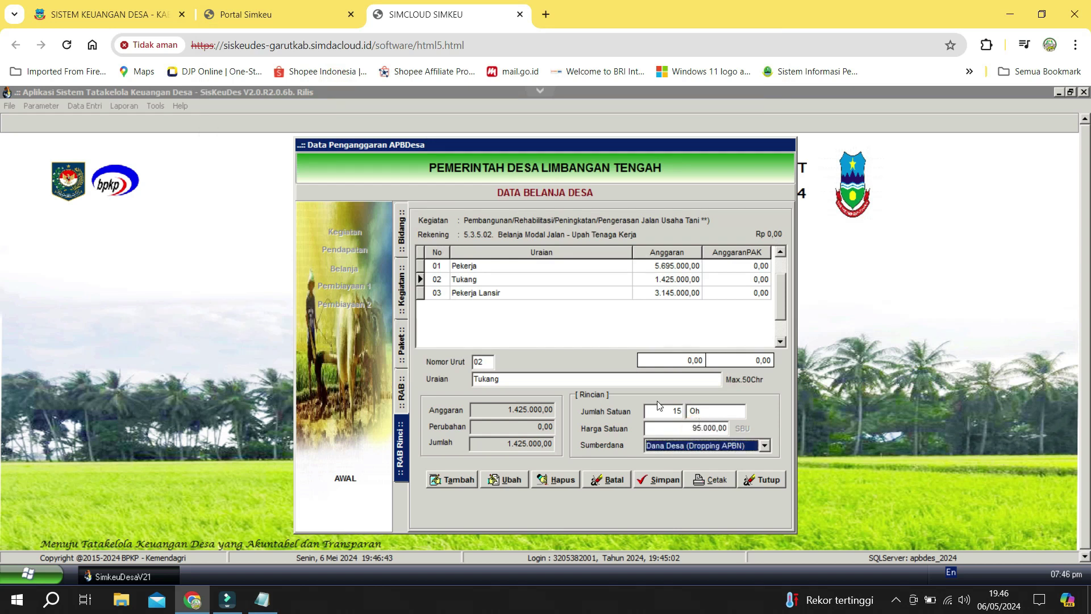
{"action": "key", "text": "alt+Tab"}
{"action": "left_click", "coordinate": [325, 81]}
{"action": "key", "text": "BackSpace"}
{"action": "type", "text": "95000"}
{"action": "left_click", "coordinate": [319, 70]}
{"action": "key", "text": "Tab"}
{"action": "left_click", "coordinate": [383, 83]}
{"action": "key", "text": "BackSpace"}
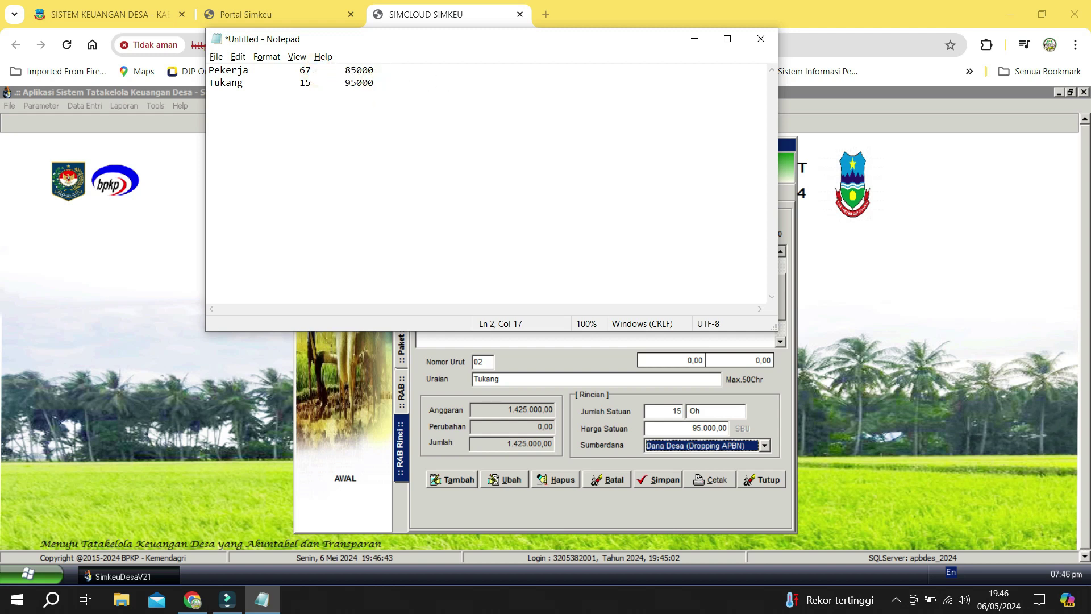
{"action": "key", "text": "alt+Tab"}
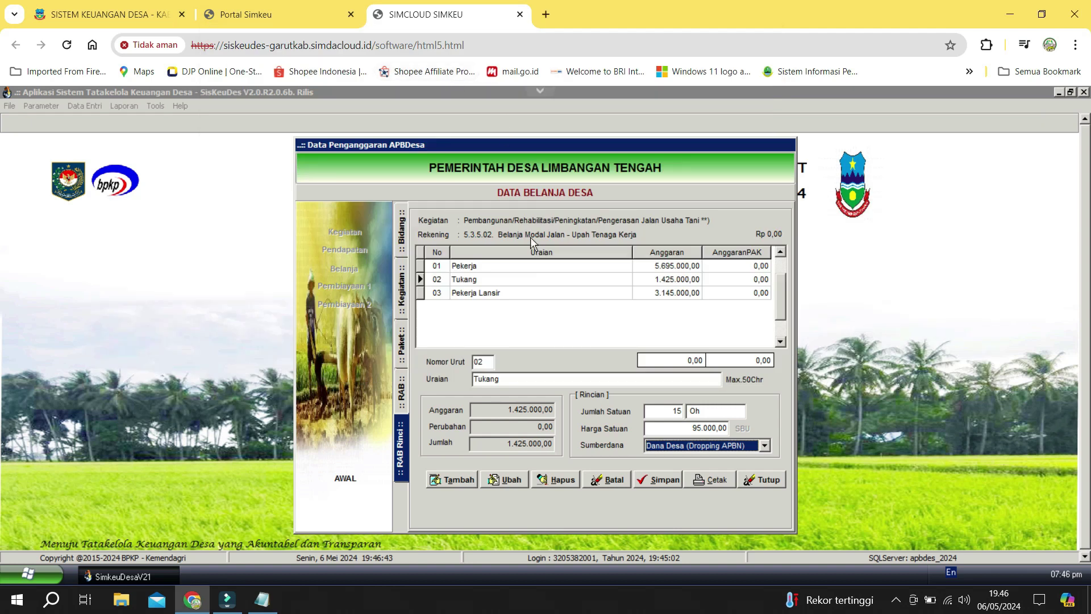
Record Pekerja Lansir with quantity 37 and unit price 85000 in Notepad.
{"action": "left_click", "coordinate": [521, 278]}
{"action": "left_click", "coordinate": [511, 291]}
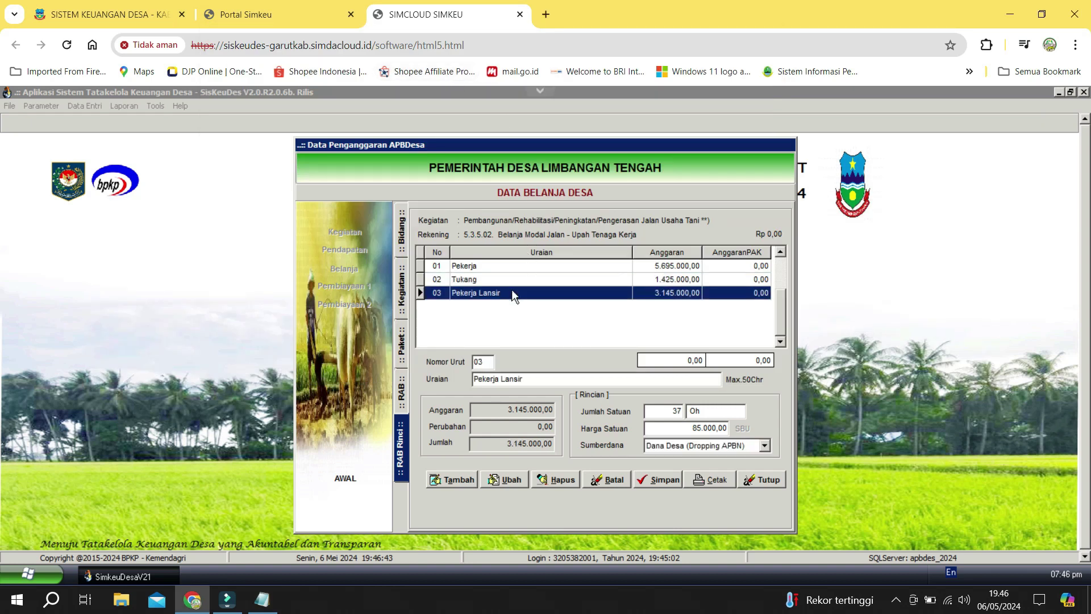
{"action": "left_click", "coordinate": [537, 378]}
{"action": "key", "text": "ctrl+c"}
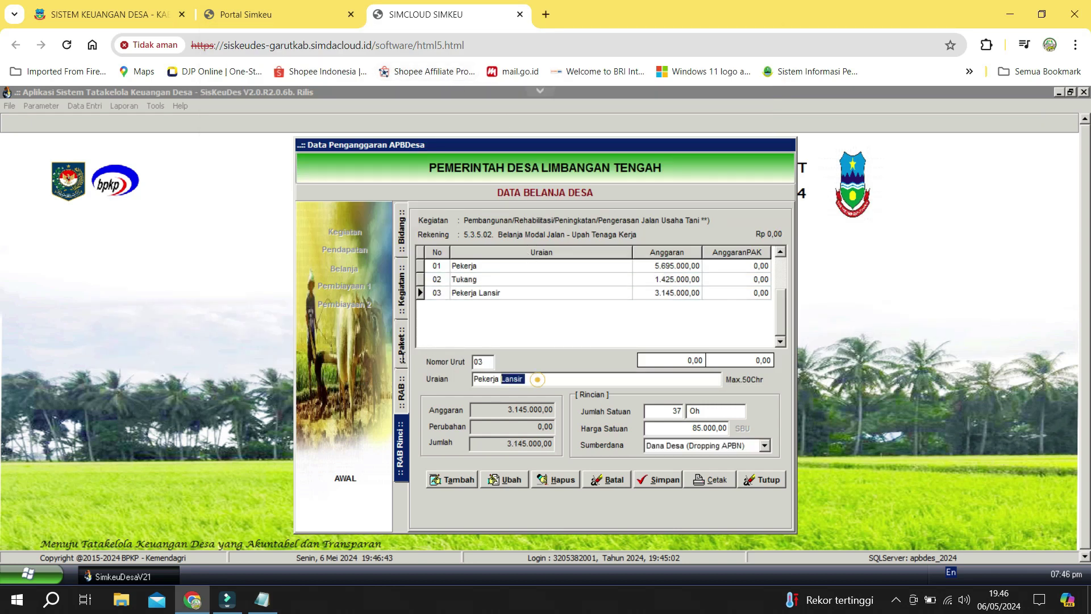
{"action": "key", "text": "alt+Tab"}
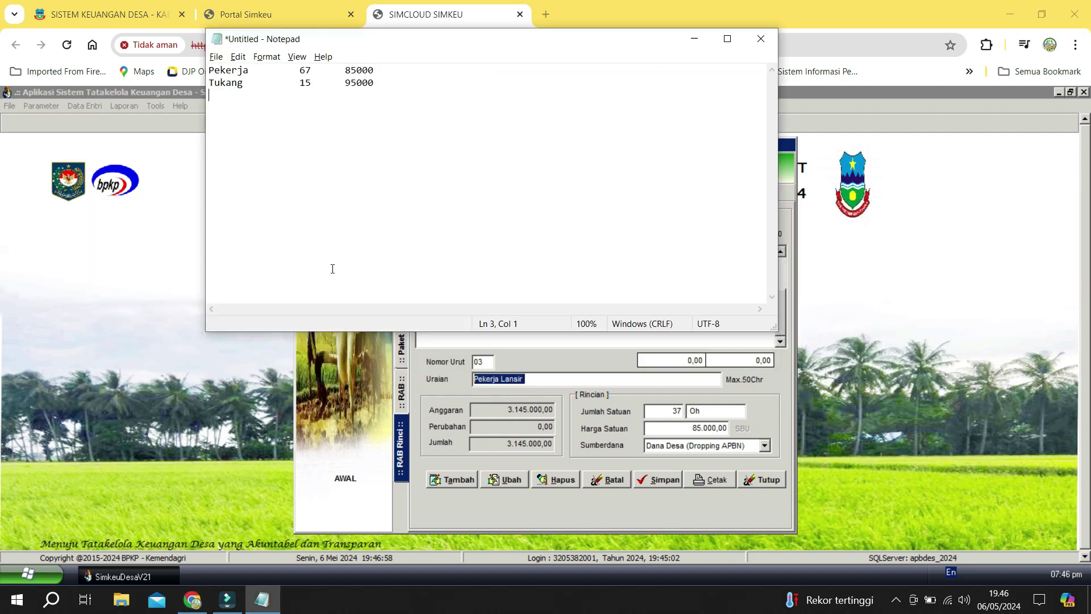
{"action": "key", "text": "ctrl+v"}
{"action": "key", "text": "alt+Tab"}
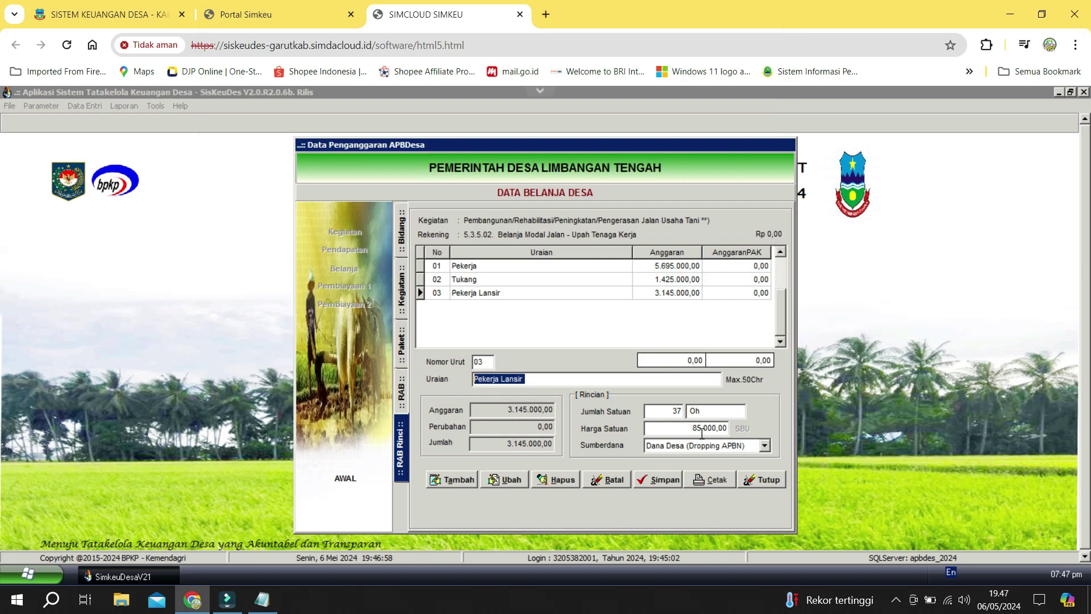
{"action": "left_click", "coordinate": [702, 428]}
{"action": "left_click", "coordinate": [669, 412]}
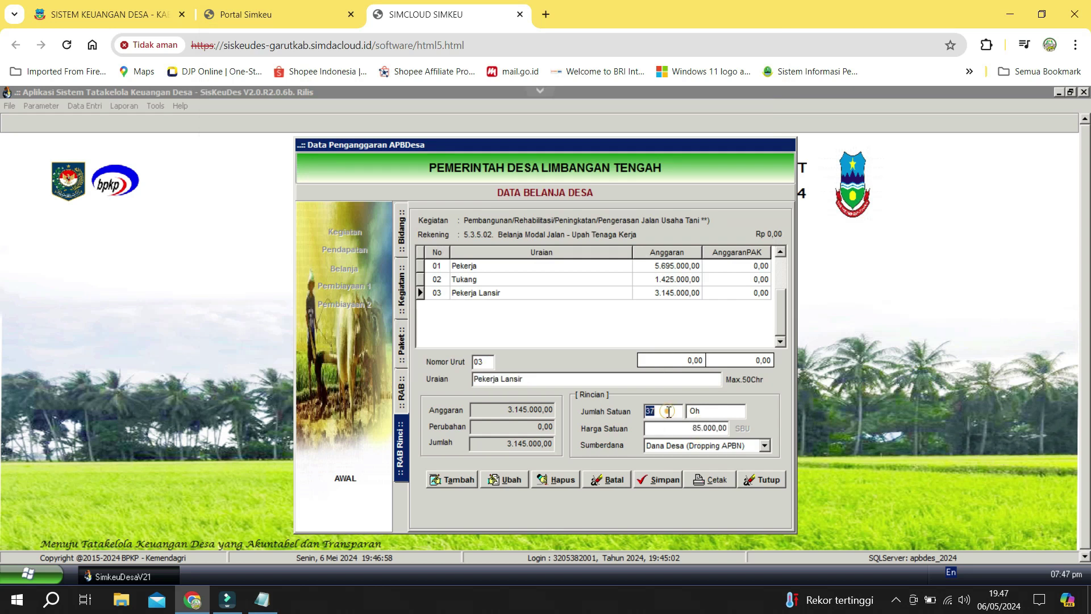
{"action": "key", "text": "alt+Tab"}
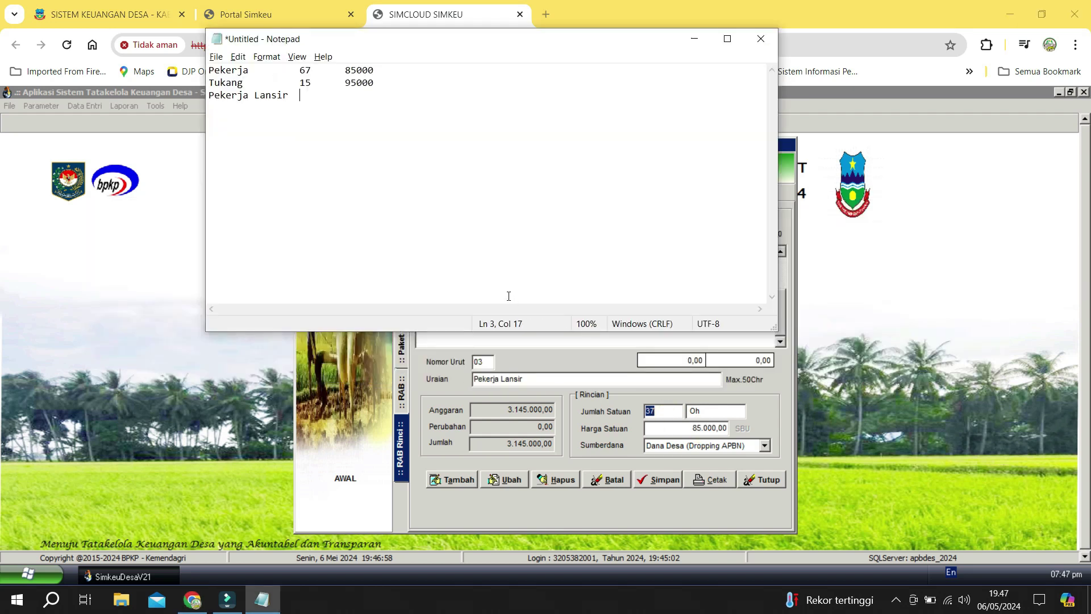
{"action": "type", "text": "37"}
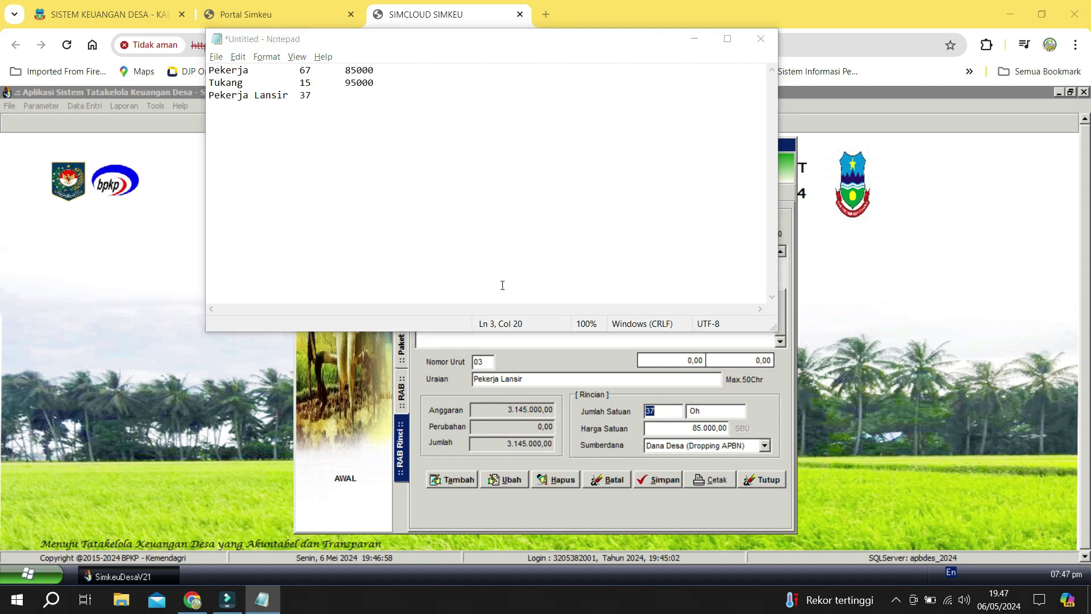
{"action": "key", "text": "alt+Tab"}
{"action": "left_click", "coordinate": [694, 431]}
{"action": "key", "text": "ctrl+c"}
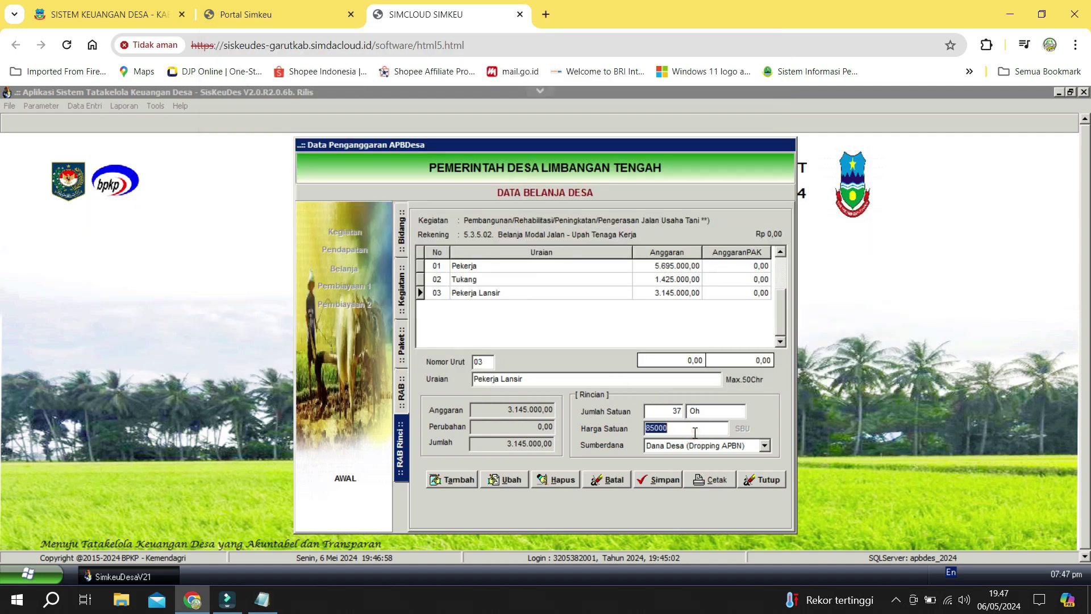
{"action": "key", "text": "alt+Tab"}
{"action": "key", "text": "Tab"}
{"action": "key", "text": "ctrl+v"}
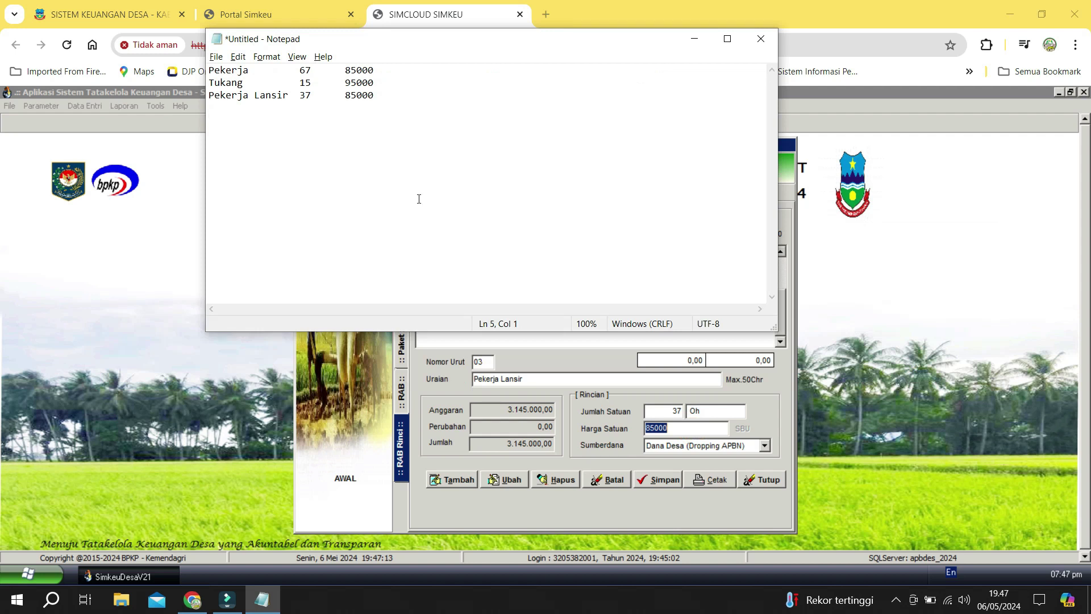
{"action": "key", "text": "alt+Tab"}
{"action": "left_click", "coordinate": [500, 294]}
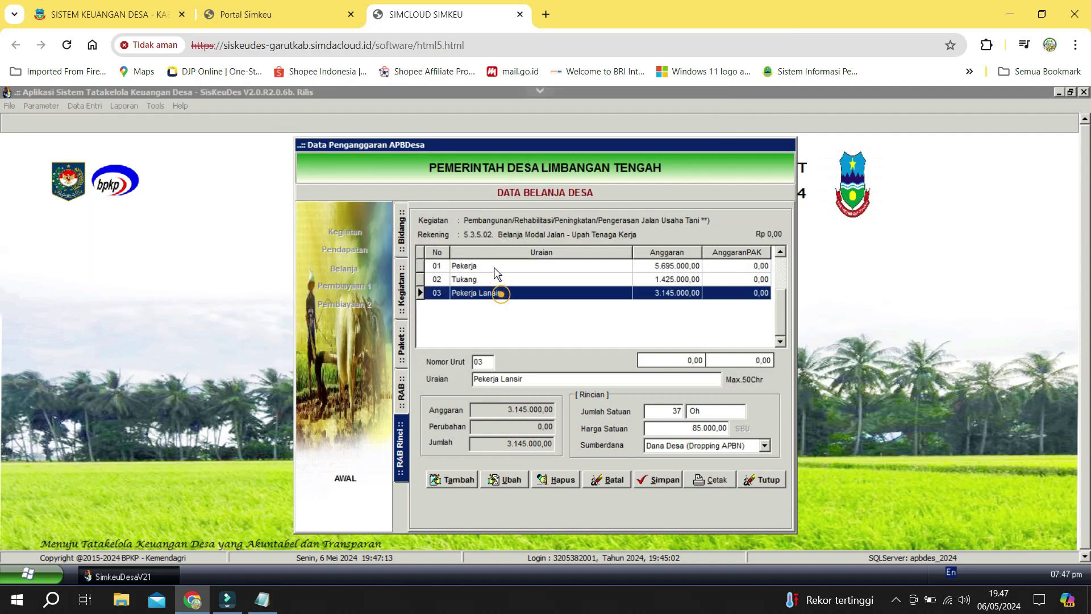
Delete the Pekerja Lansir, Tukang and Pekerja items from Upah Tenaga Kerja.
{"action": "left_click", "coordinate": [578, 483]}
{"action": "left_click", "coordinate": [562, 371]}
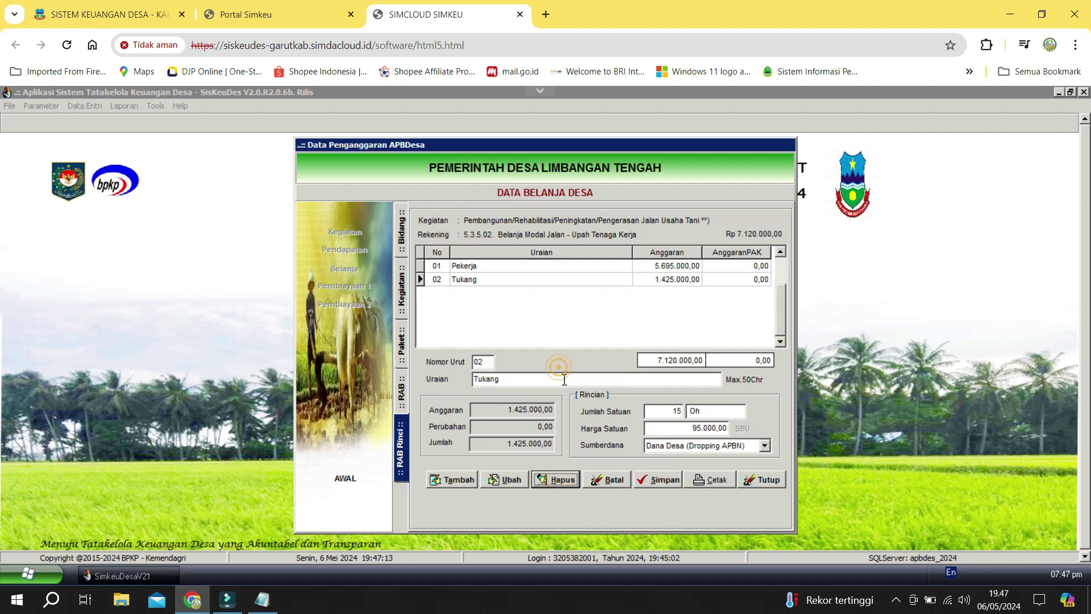
{"action": "left_click", "coordinate": [574, 482]}
{"action": "left_click", "coordinate": [564, 373]}
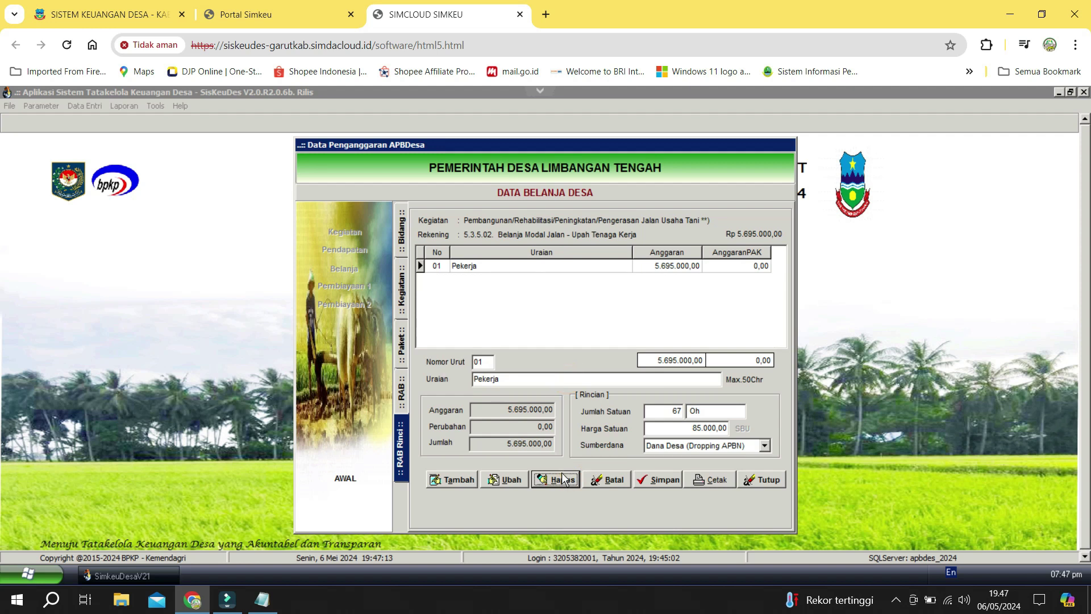
{"action": "left_click", "coordinate": [563, 481]}
{"action": "left_click", "coordinate": [566, 373]}
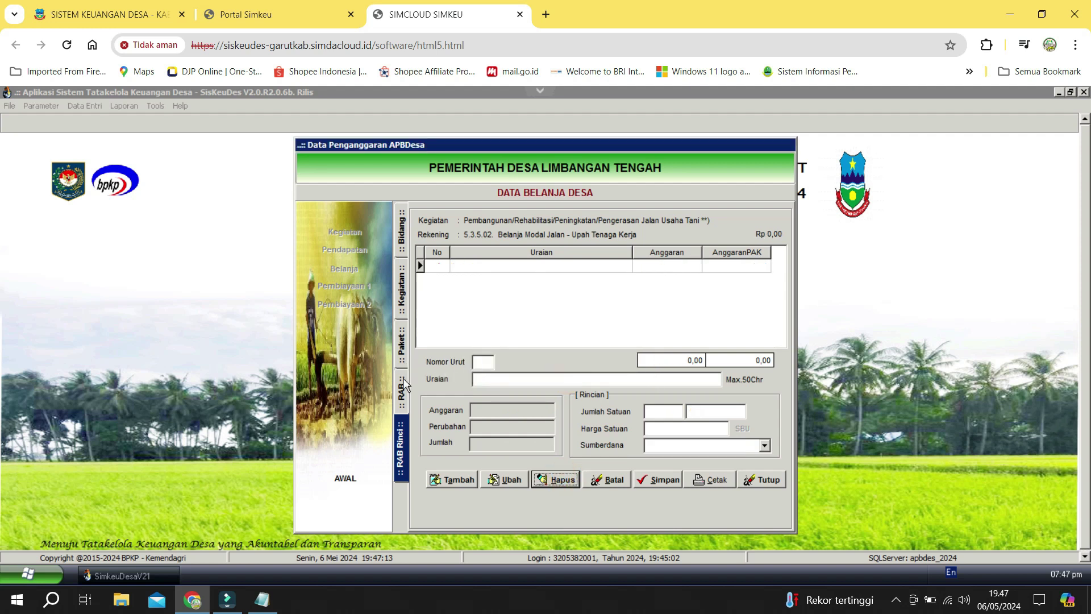
Open the item details of account 5.3.5.03 Bahan Baku/Material.
{"action": "left_click", "coordinate": [402, 389]}
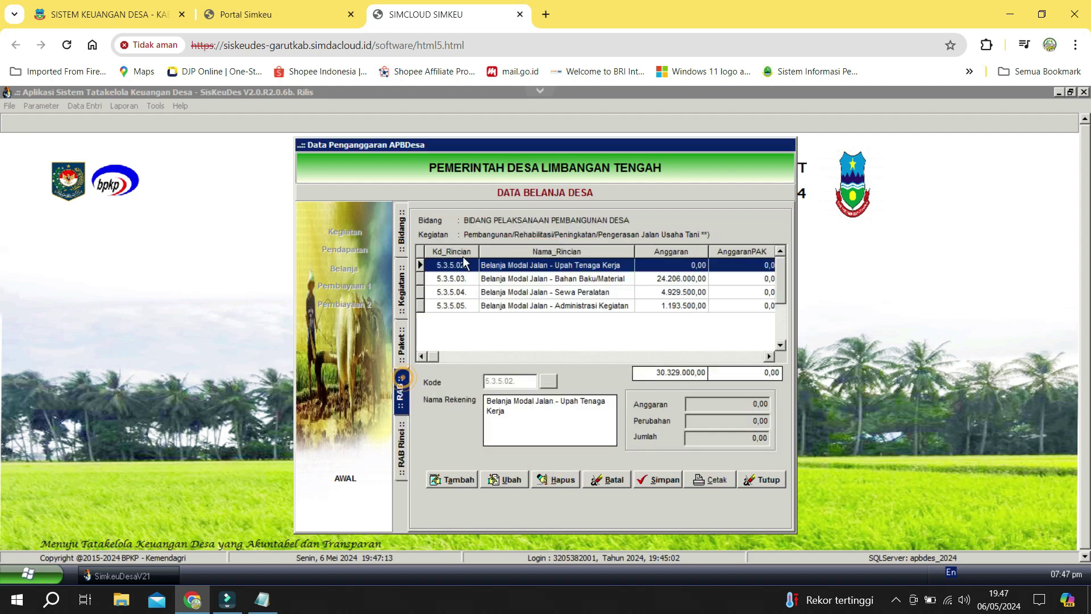
{"action": "left_click", "coordinate": [659, 282]}
{"action": "double_click", "coordinate": [659, 281]}
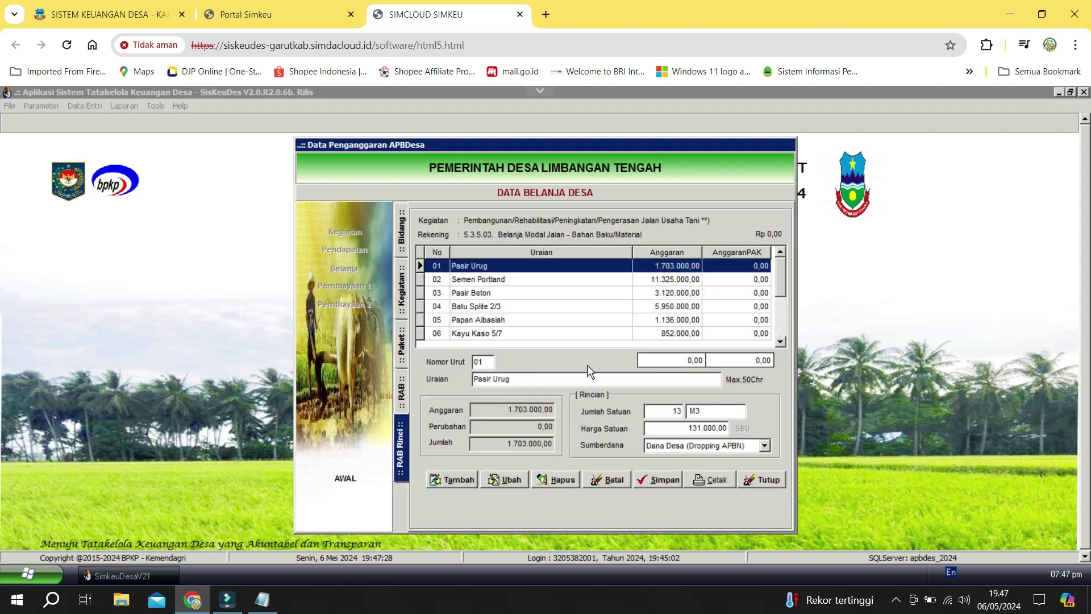
Note Pasir Urug with quantity 13 and unit price 131000 in Notepad.
{"action": "left_click", "coordinate": [554, 380]}
{"action": "key", "text": "ctrl+c"}
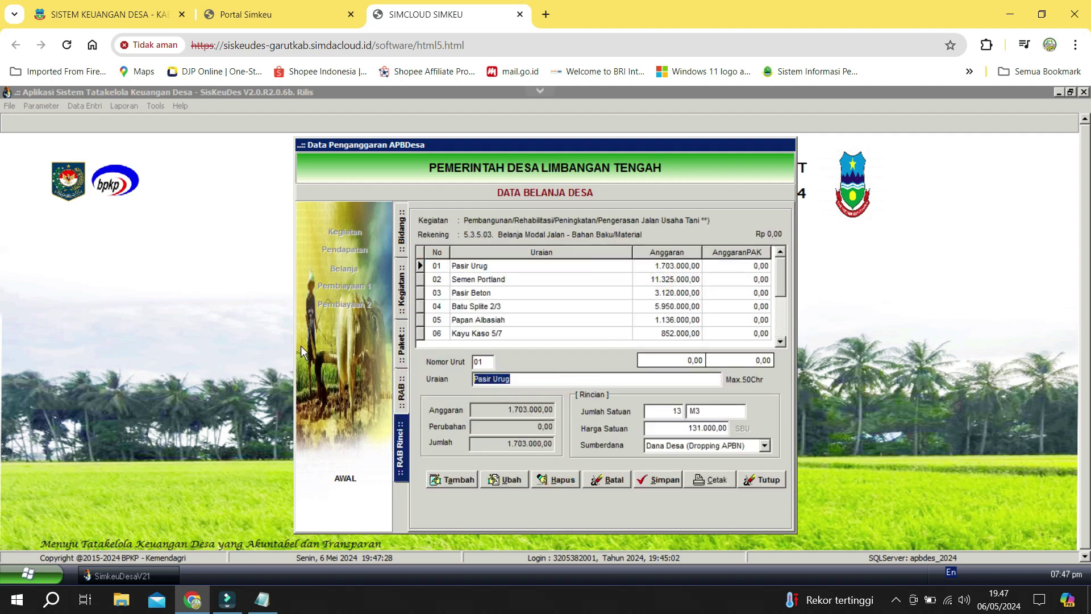
{"action": "key", "text": "alt+Tab"}
{"action": "left_click", "coordinate": [281, 178]}
{"action": "left_click", "coordinate": [228, 133]}
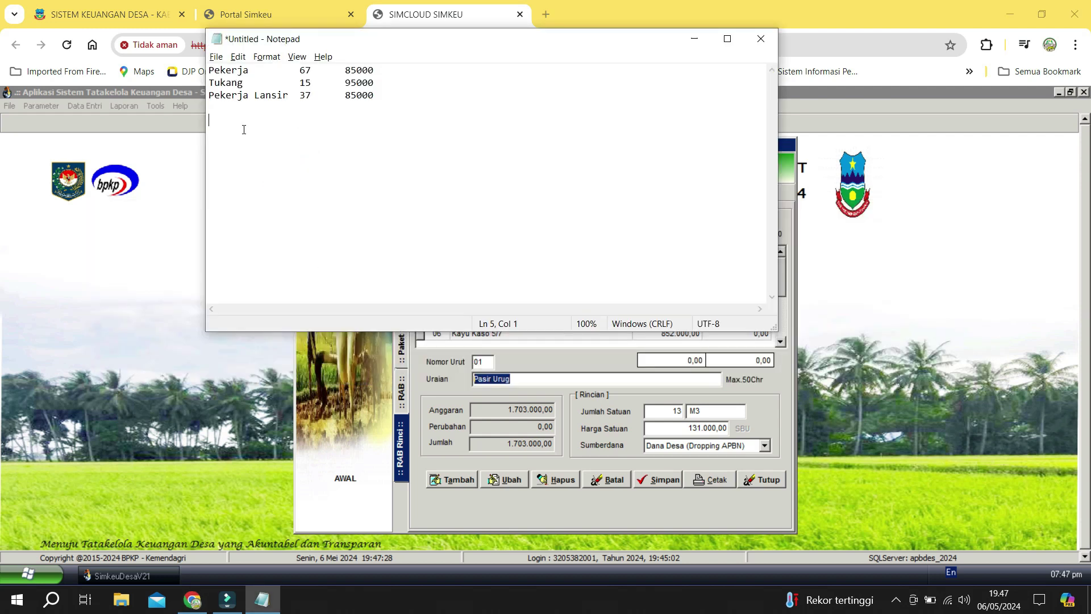
{"action": "key", "text": "ctrl+v"}
{"action": "key", "text": "alt+Tab"}
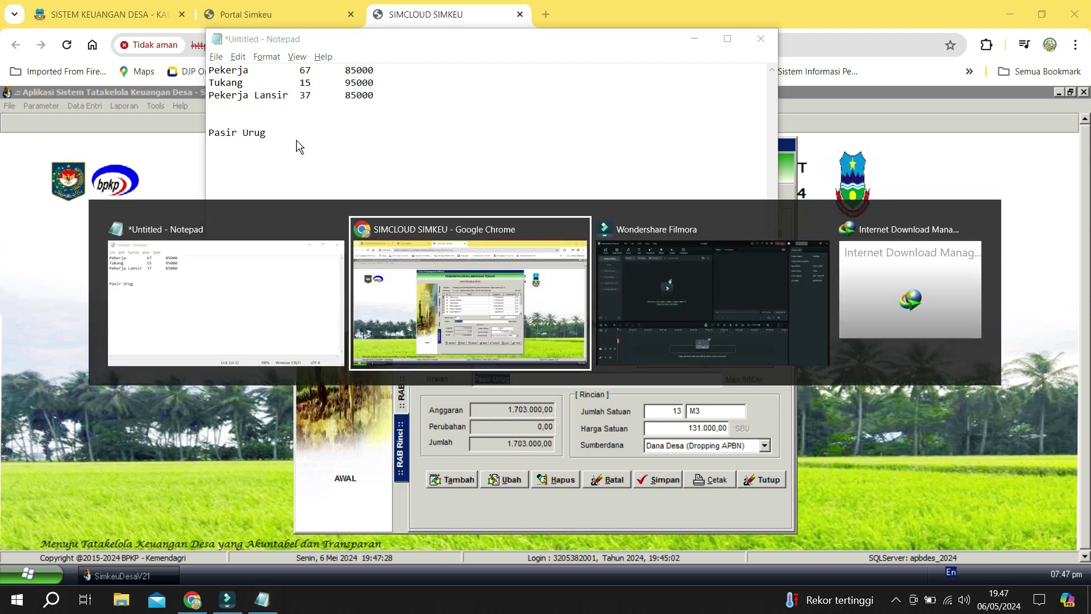
{"action": "left_click", "coordinate": [663, 408]}
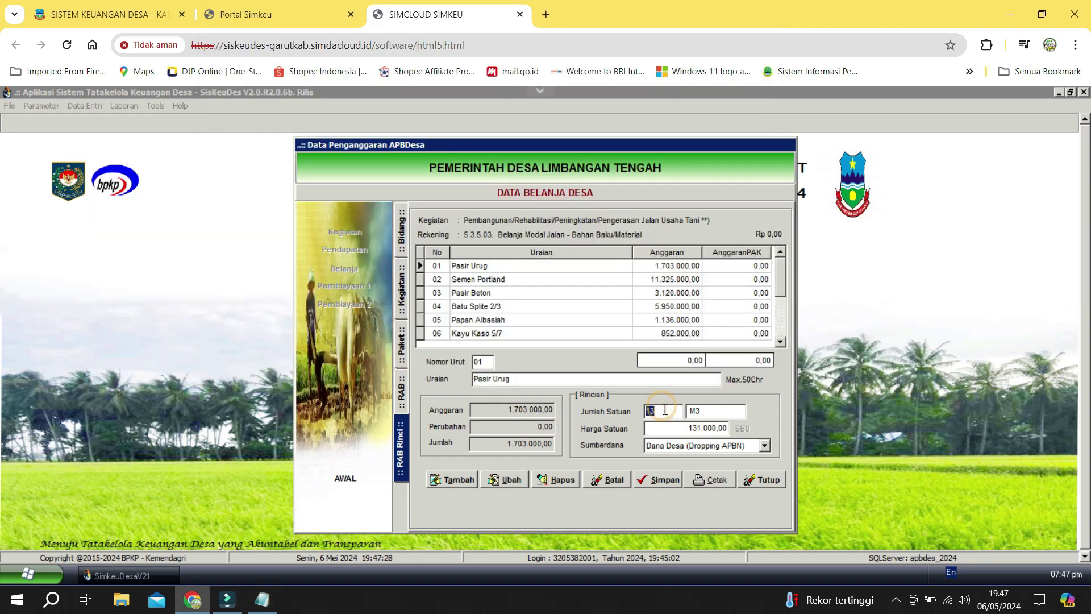
{"action": "key", "text": "alt+Tab"}
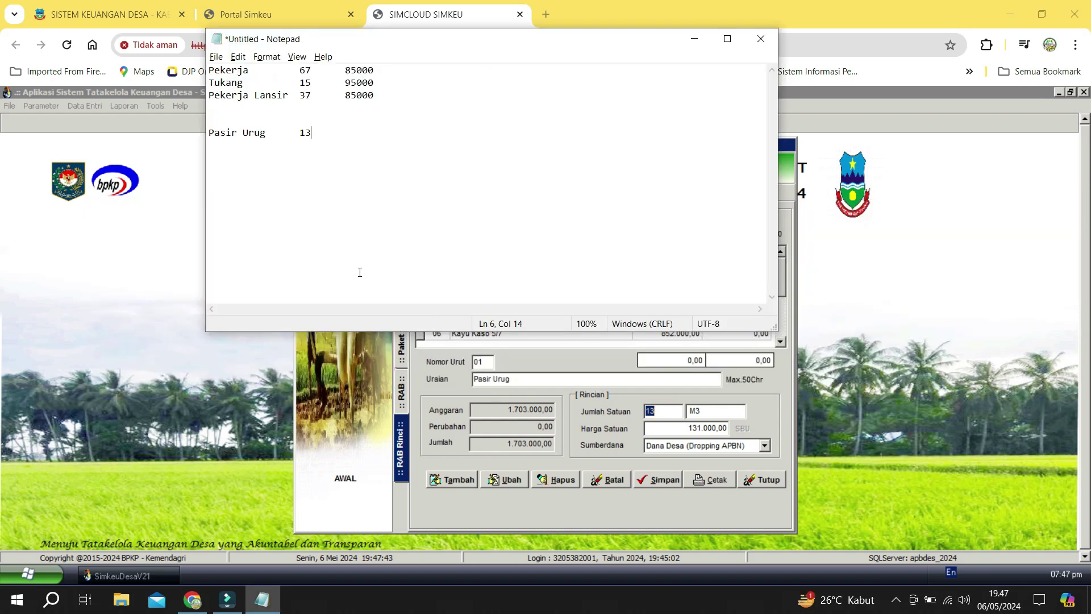
{"action": "key", "text": "alt+Tab"}
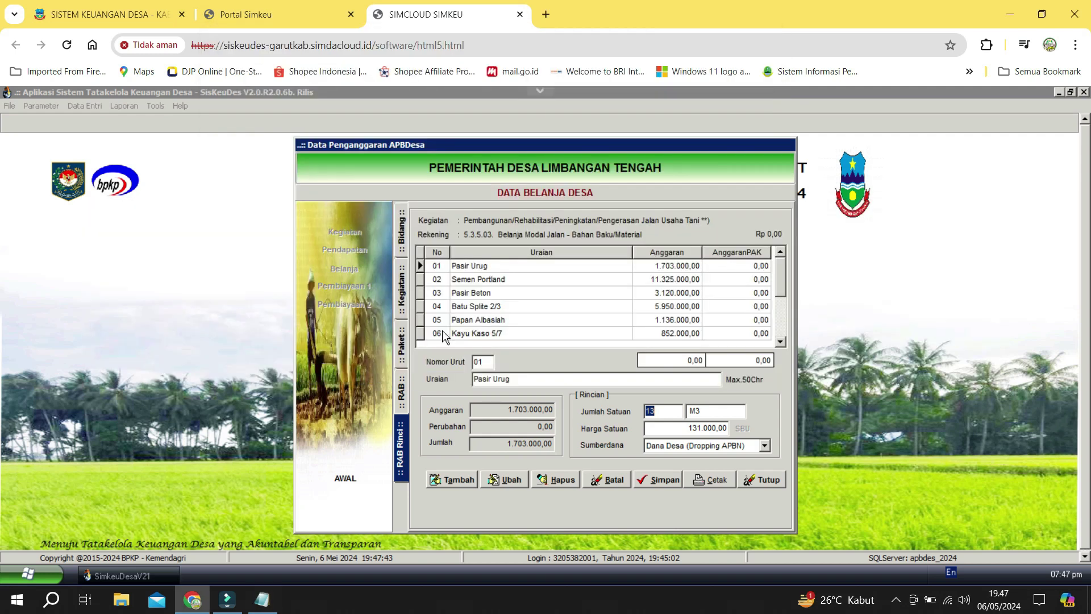
{"action": "left_click", "coordinate": [667, 429]}
{"action": "double_click", "coordinate": [667, 429]}
{"action": "key", "text": "ctrl+c"}
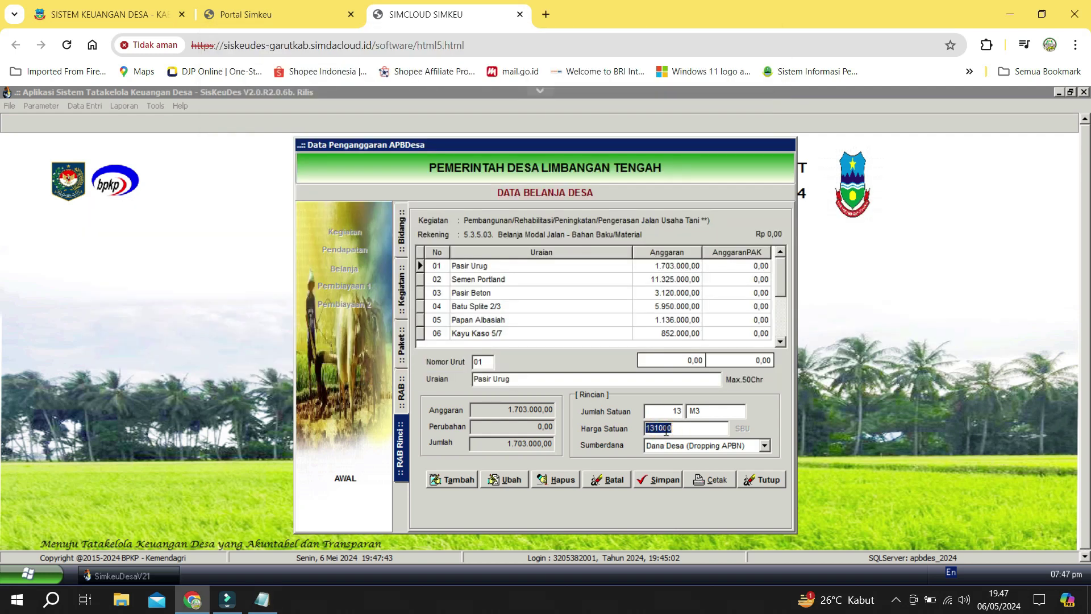
{"action": "key", "text": "alt+Tab"}
{"action": "key", "text": "ctrl+v"}
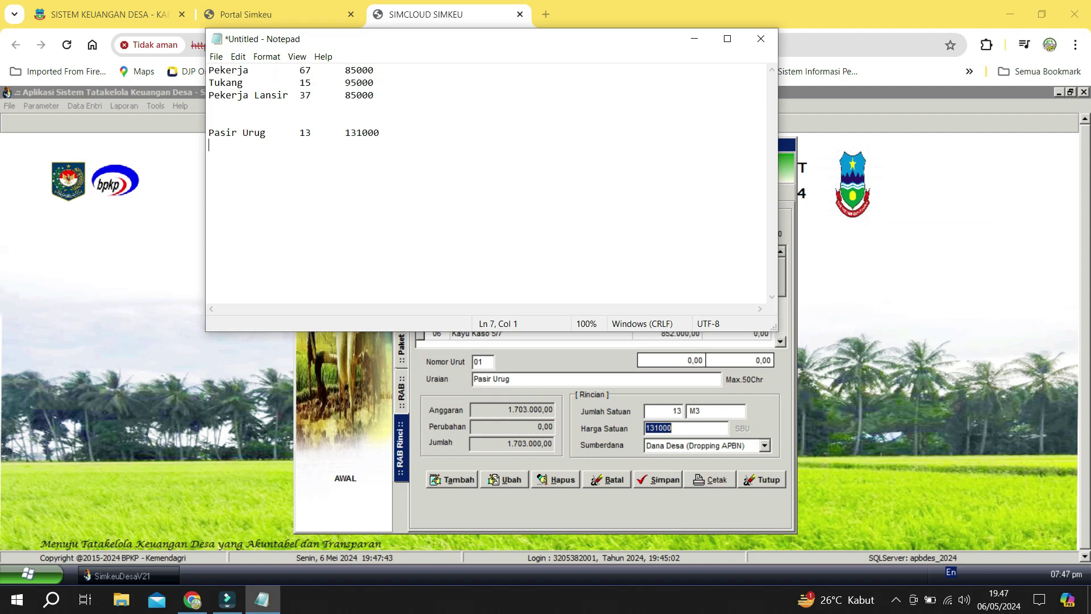
{"action": "key", "text": "alt+Tab"}
Note Semen Portland with quantity 151 in Notepad.
{"action": "left_click", "coordinate": [488, 281]}
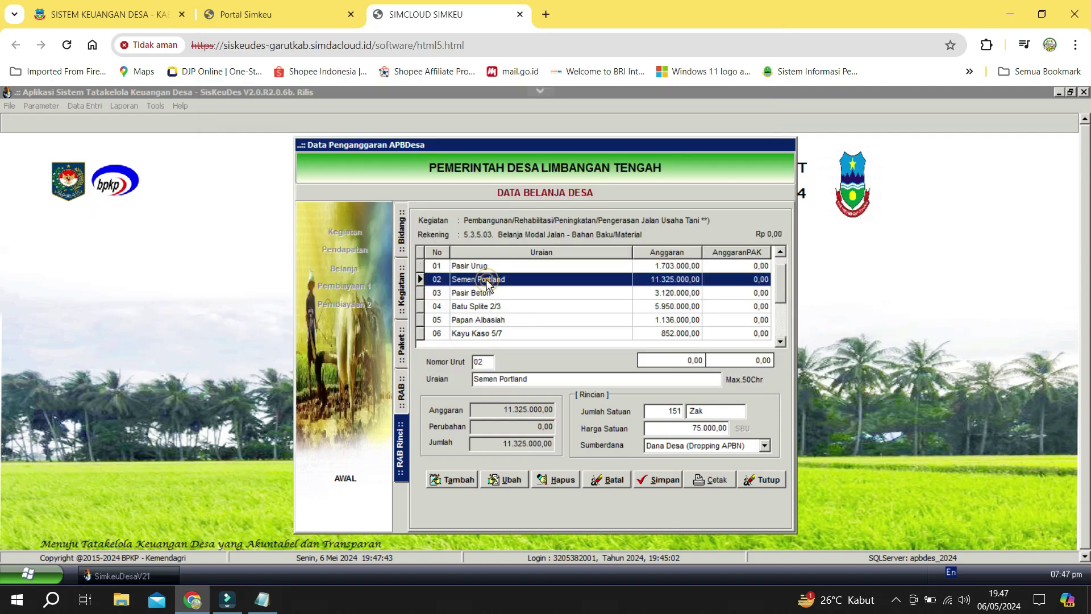
{"action": "key", "text": "Tab"}
{"action": "key", "text": "ctrl+c"}
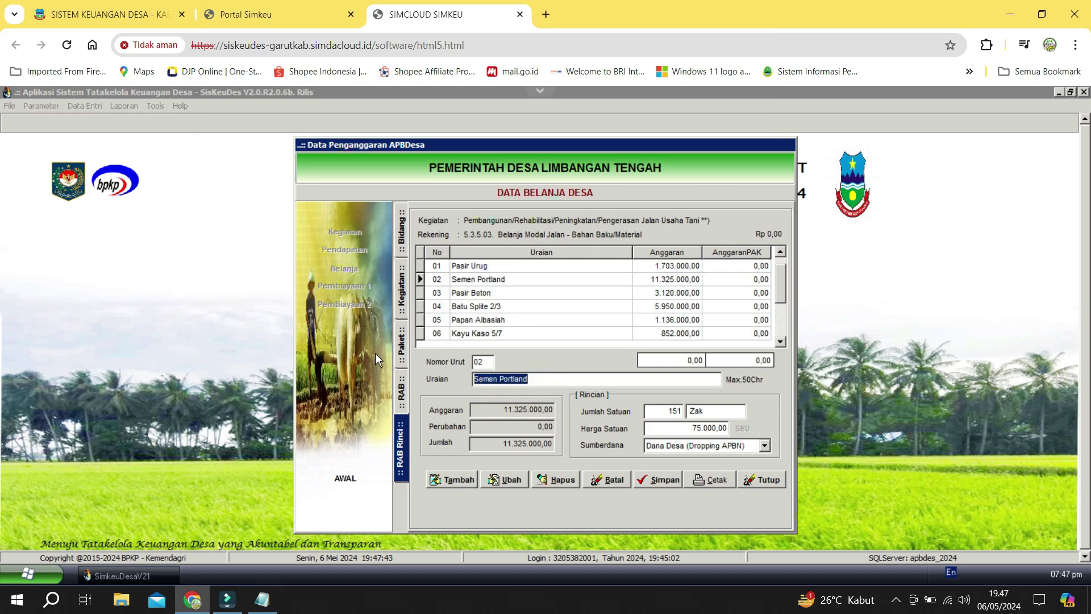
{"action": "key", "text": "alt+Tab"}
{"action": "key", "text": "ctrl+v"}
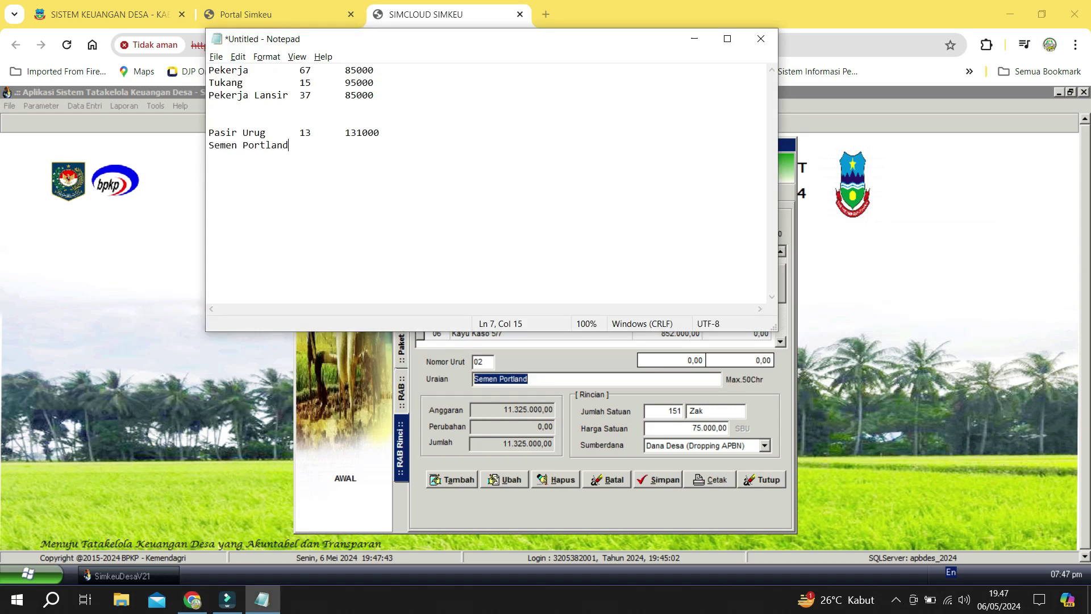
{"action": "key", "text": "alt+Tab"}
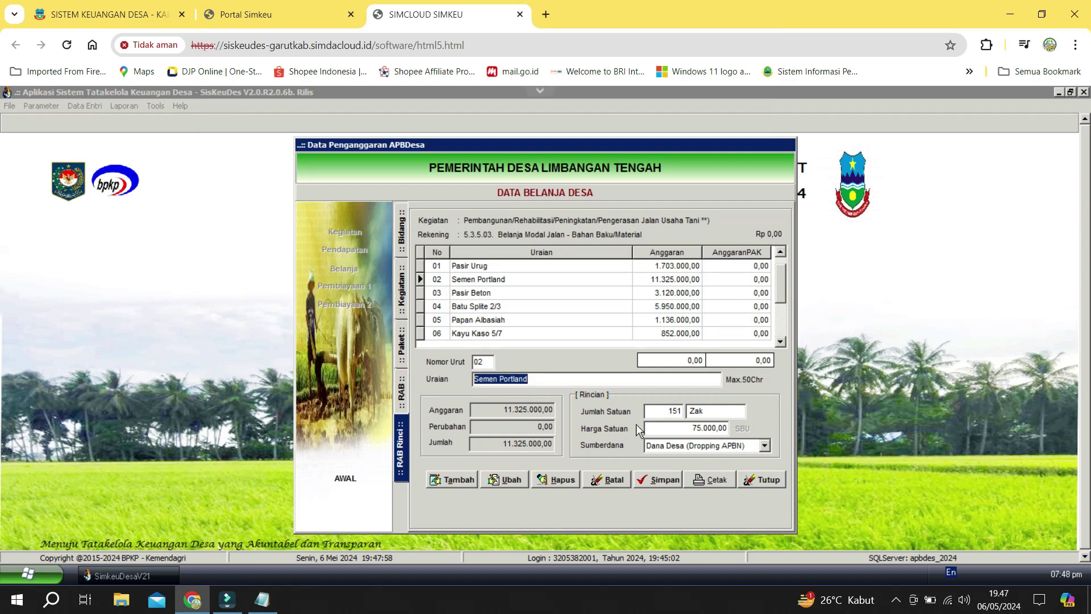
{"action": "double_click", "coordinate": [657, 411]}
{"action": "key", "text": "ctrl+c"}
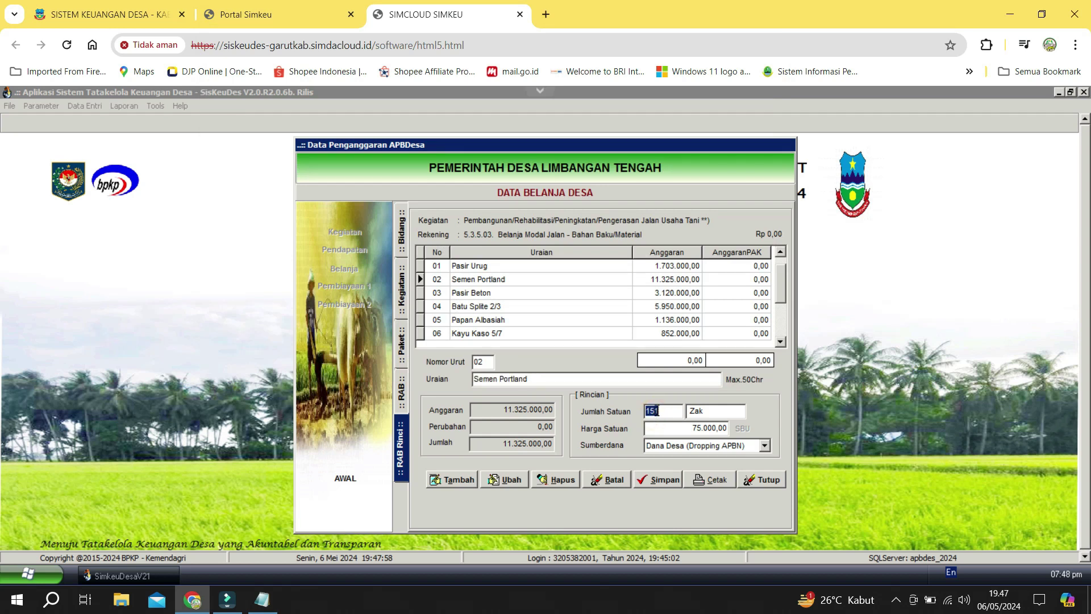
{"action": "key", "text": "alt+Tab"}
{"action": "key", "text": "ctrl+v"}
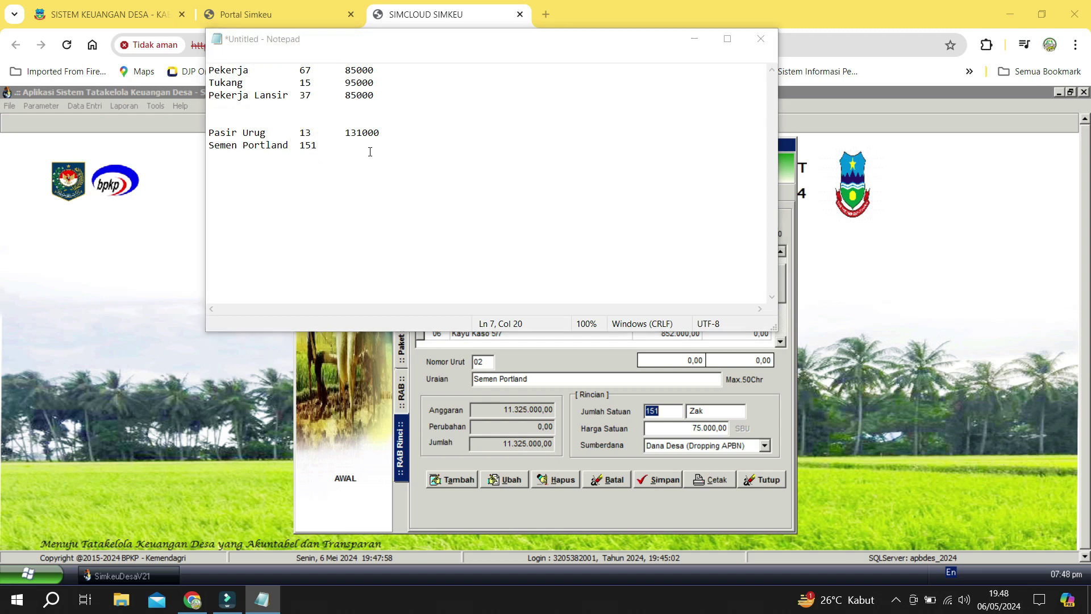
{"action": "key", "text": "alt+Tab"}
{"action": "left_click", "coordinate": [682, 429]}
{"action": "key", "text": "alt+Tab"}
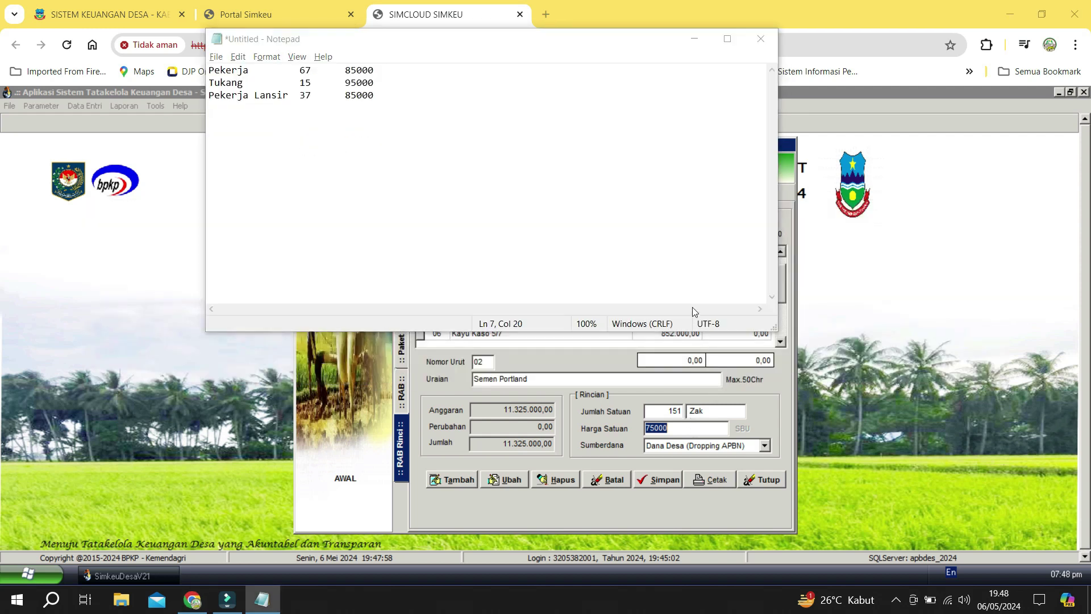
{"action": "key", "text": "alt+Tab"}
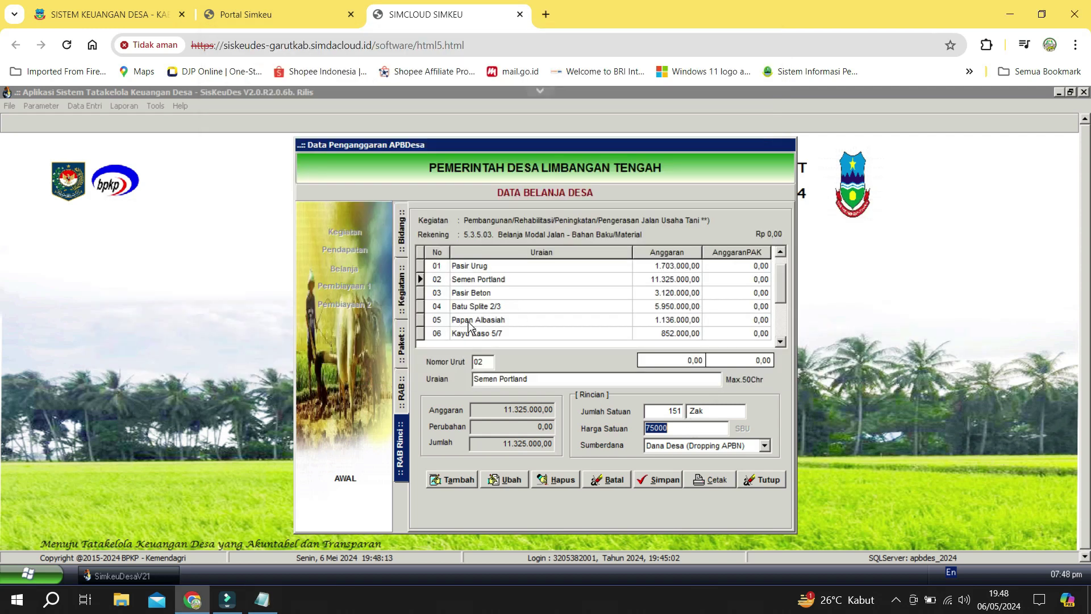
{"action": "key", "text": "alt+Tab"}
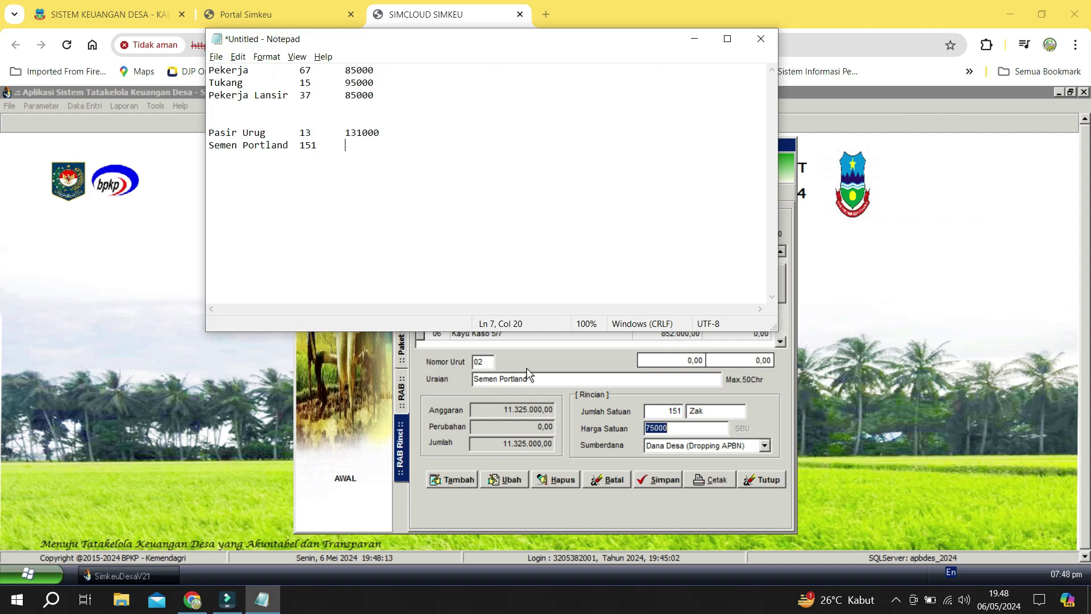
{"action": "key", "text": "alt+Tab"}
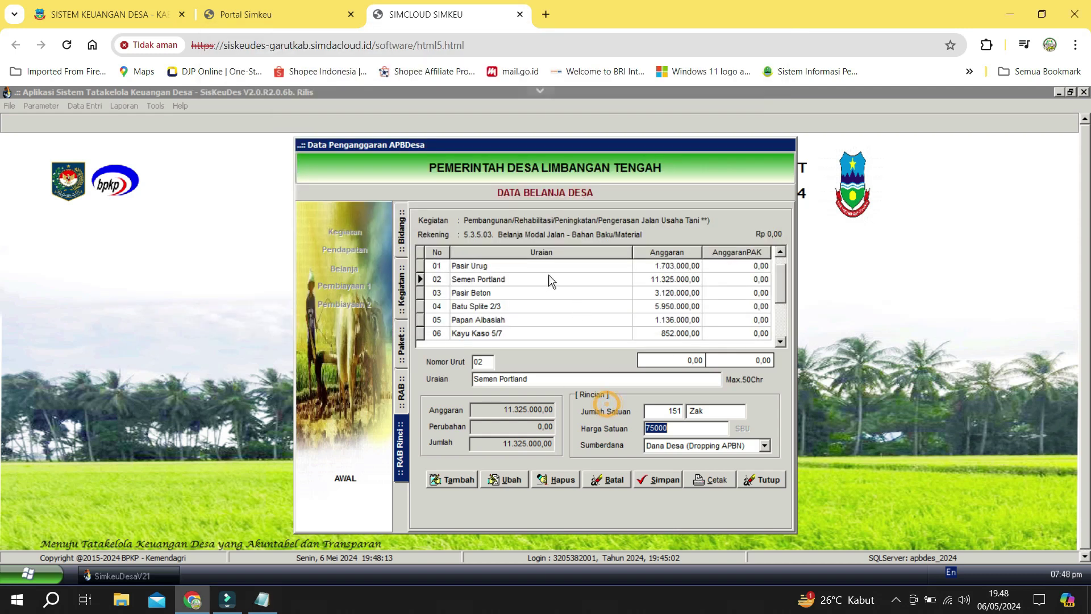
Preview the Jalan Usaha Tani RAB report and print it to Universal Printer (redirected 16).
{"action": "left_click", "coordinate": [713, 479]}
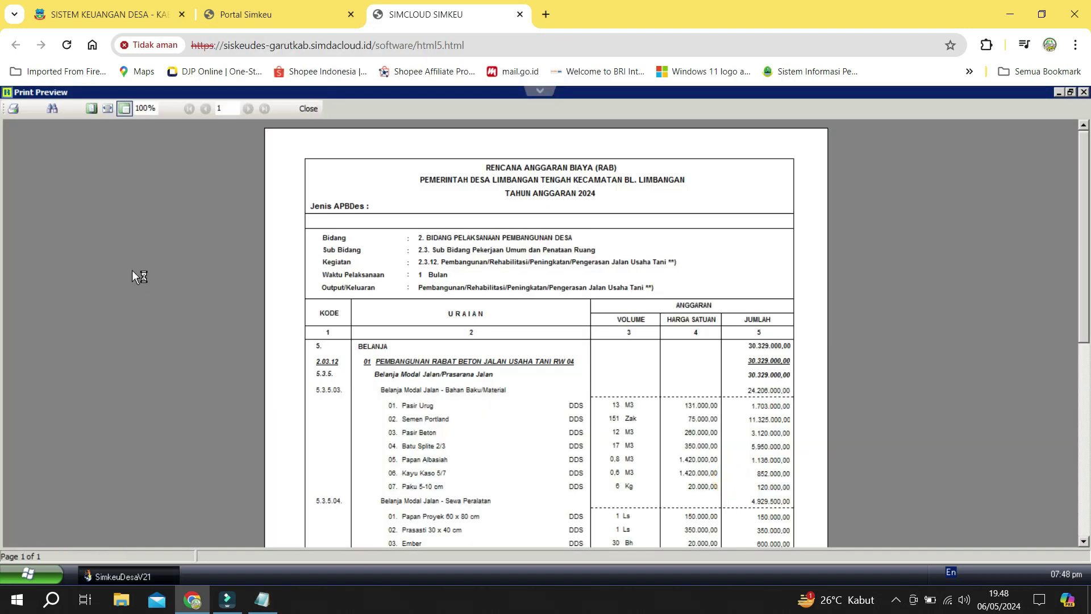
{"action": "scroll", "coordinate": [470, 351], "scroll_direction": "down", "scroll_amount": 5}
{"action": "scroll", "coordinate": [470, 351], "scroll_direction": "down", "scroll_amount": 5}
{"action": "scroll", "coordinate": [470, 351], "scroll_direction": "up", "scroll_amount": 2}
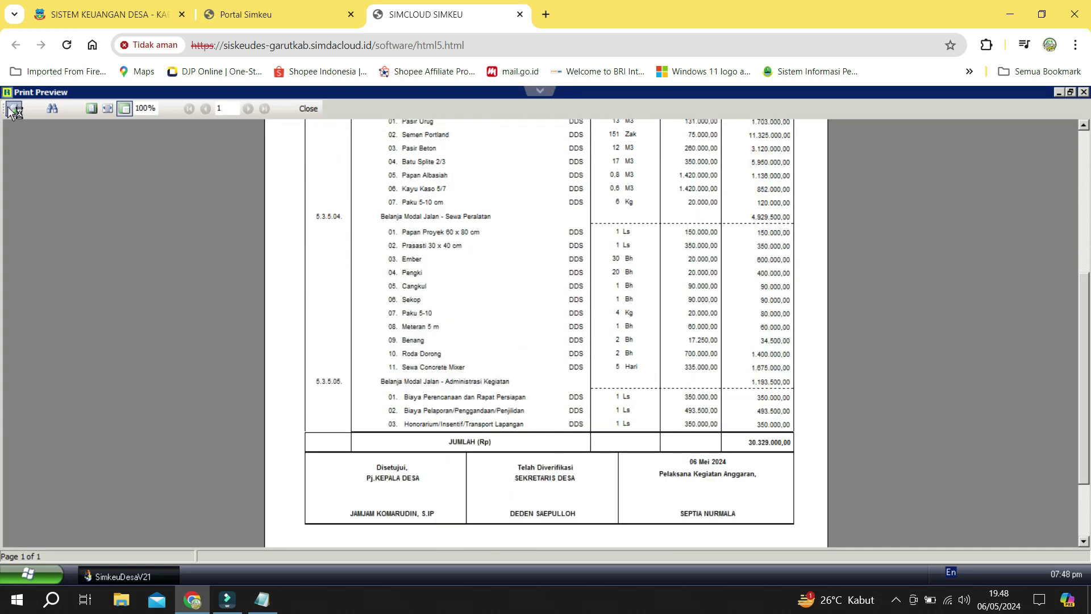
{"action": "left_click", "coordinate": [13, 108]}
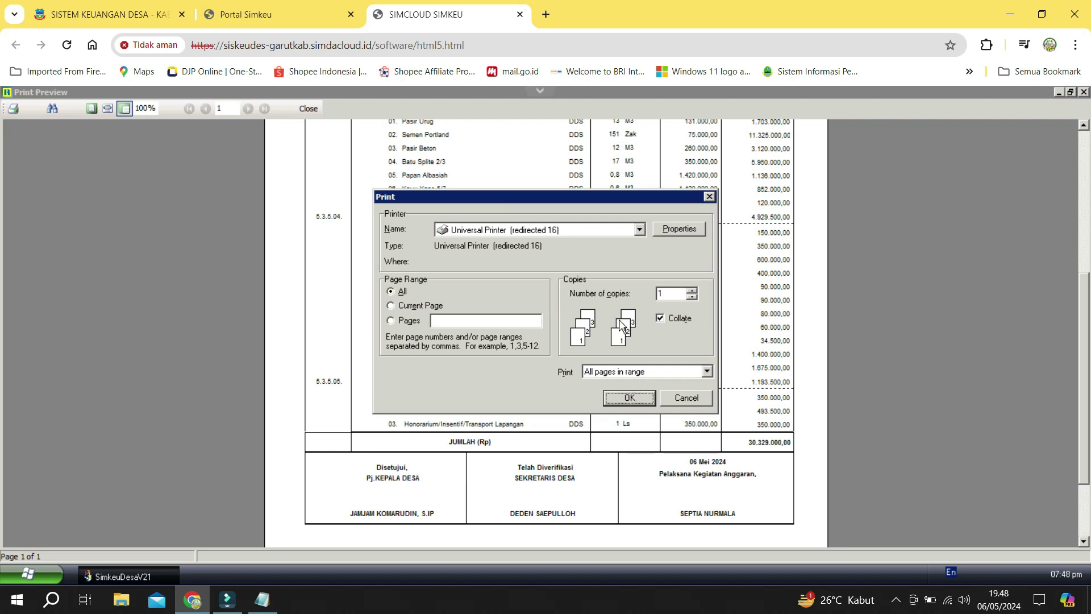
{"action": "left_click", "coordinate": [615, 227]}
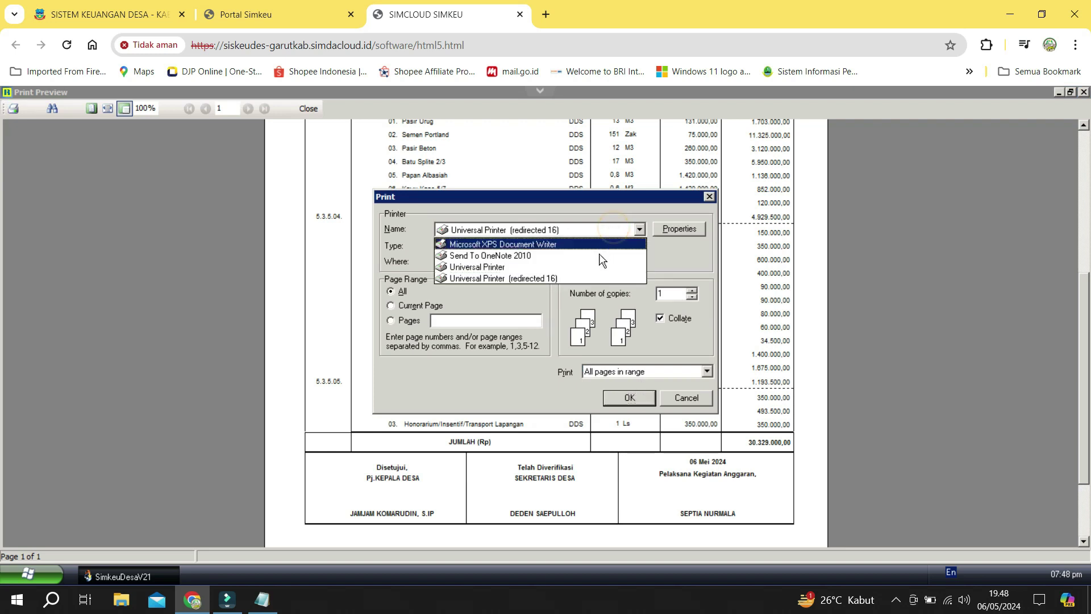
{"action": "left_click", "coordinate": [597, 278]}
{"action": "left_click", "coordinate": [639, 396]}
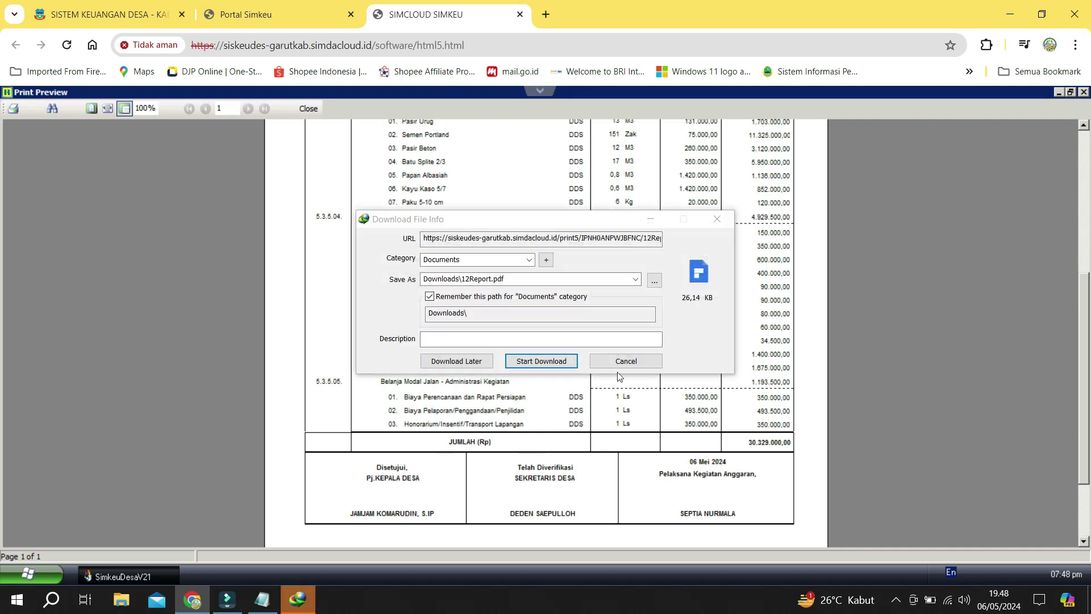
Download the report to Downloads as RAB Jalan Usaha tani.pdf and close the preview.
{"action": "left_click", "coordinate": [654, 280]}
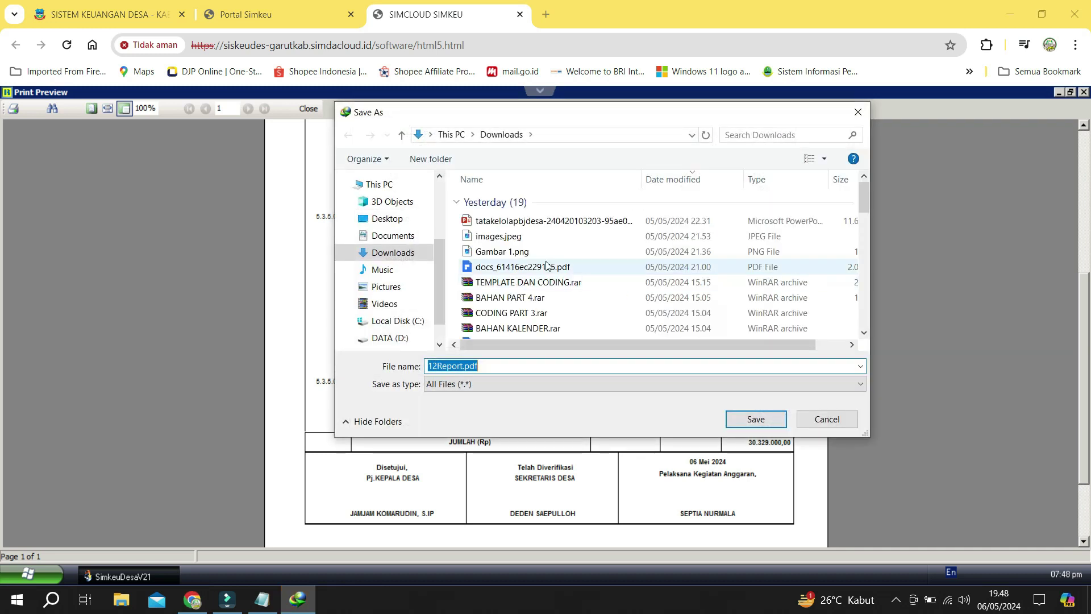
{"action": "left_click", "coordinate": [391, 252]}
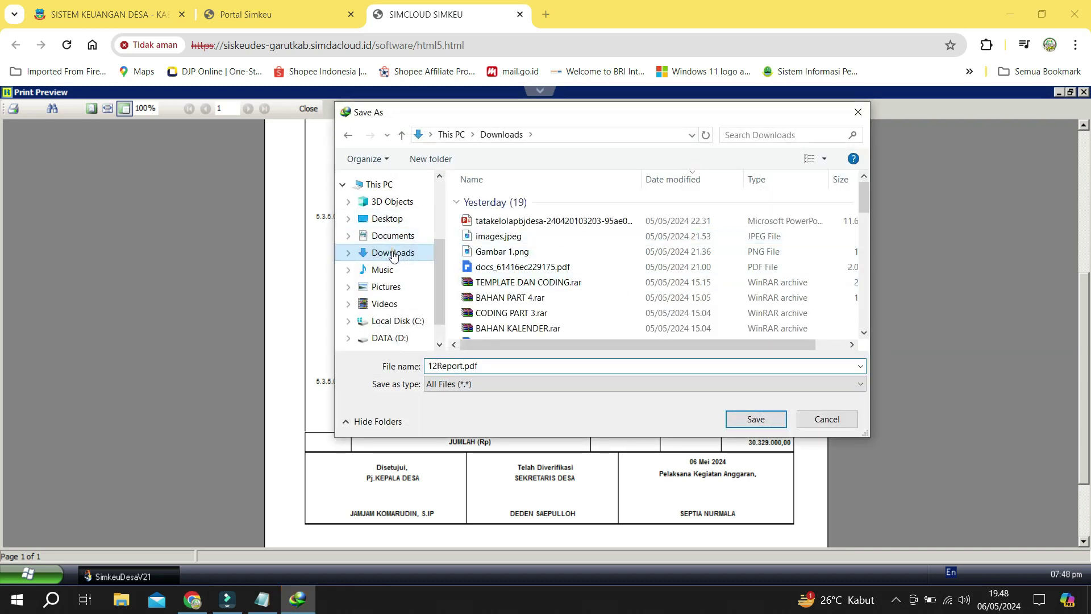
{"action": "left_click", "coordinate": [506, 369]}
{"action": "type", "text": "RAB Jalan Usaha tani"}
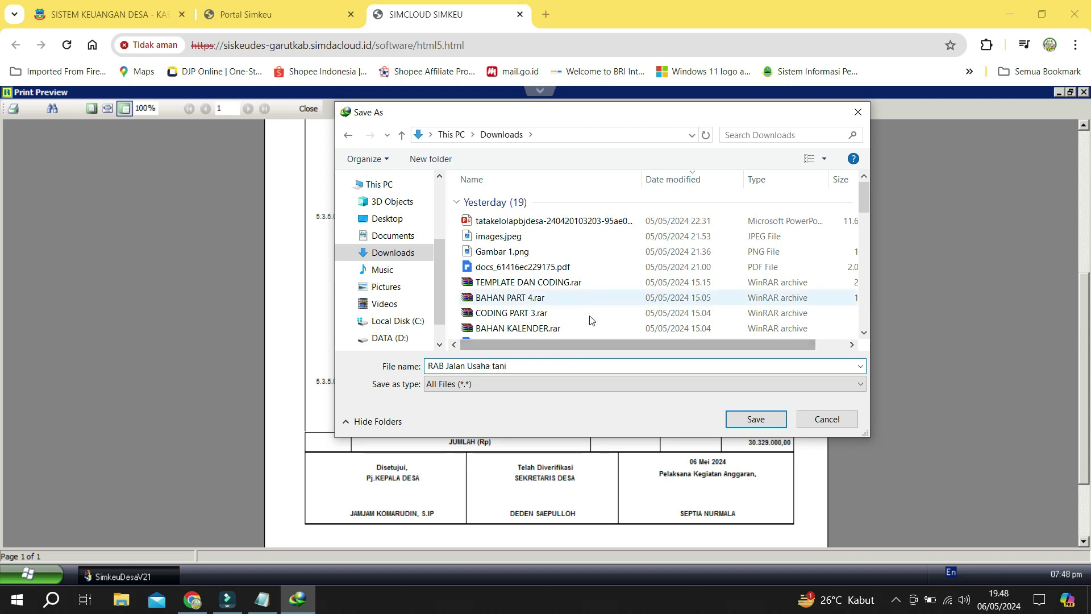
{"action": "left_click", "coordinate": [762, 420]}
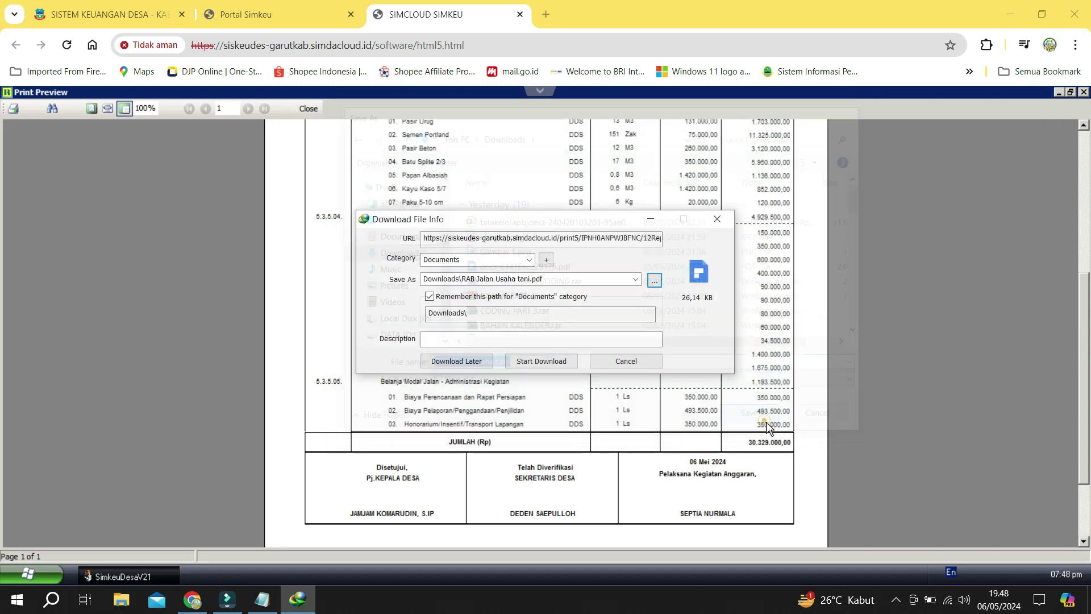
{"action": "left_click", "coordinate": [542, 362]}
{"action": "left_click", "coordinate": [313, 109]}
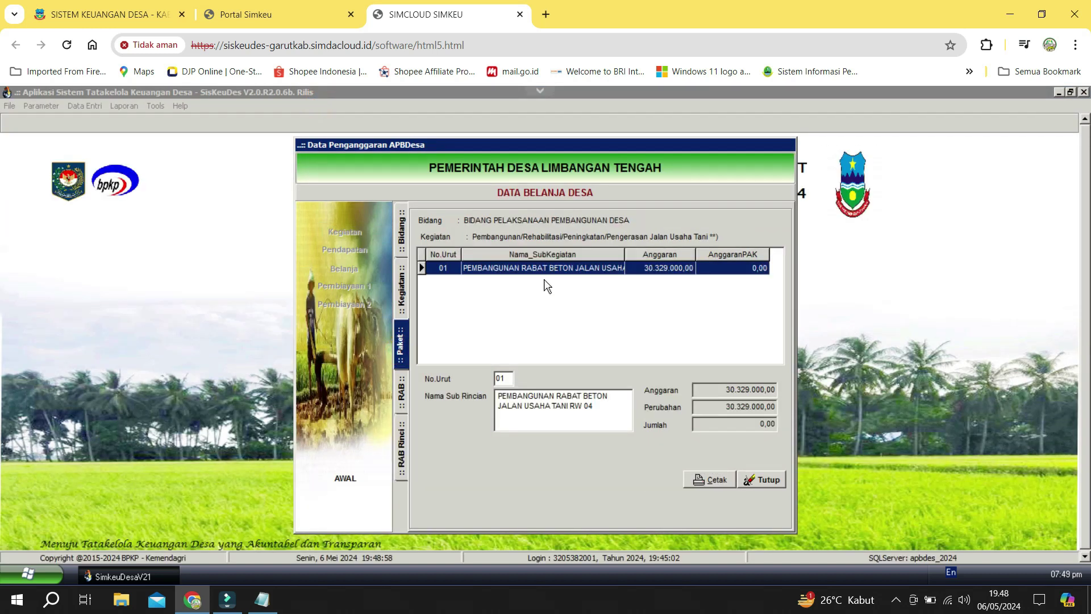
Delete every Bahan Baku/Material item from Pasir Urug onward, then open the Sewa Peralatan item list.
{"action": "double_click", "coordinate": [568, 279]}
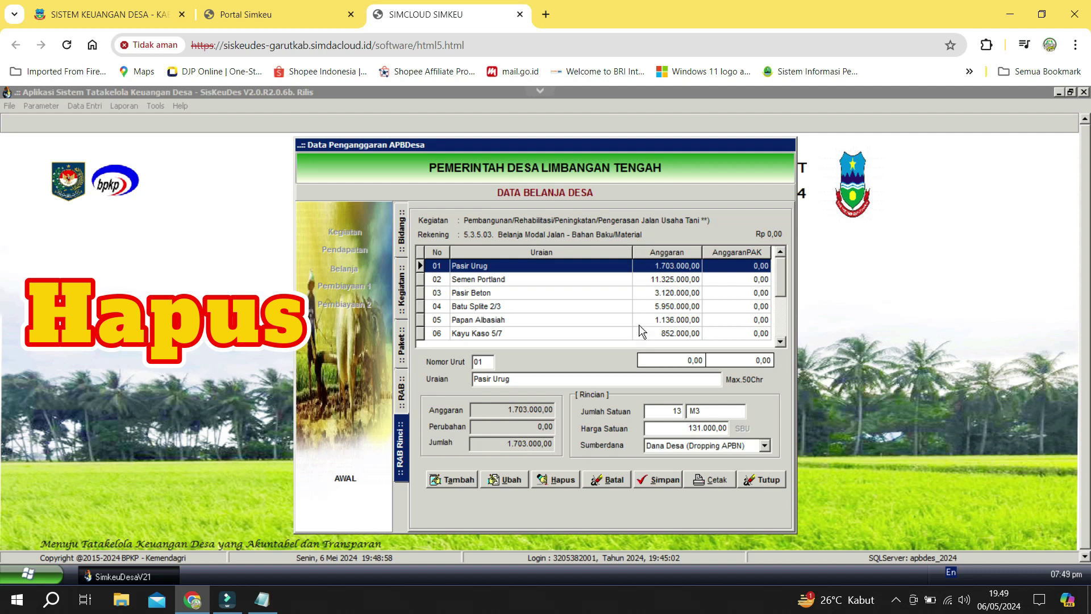
{"action": "left_click", "coordinate": [573, 481]}
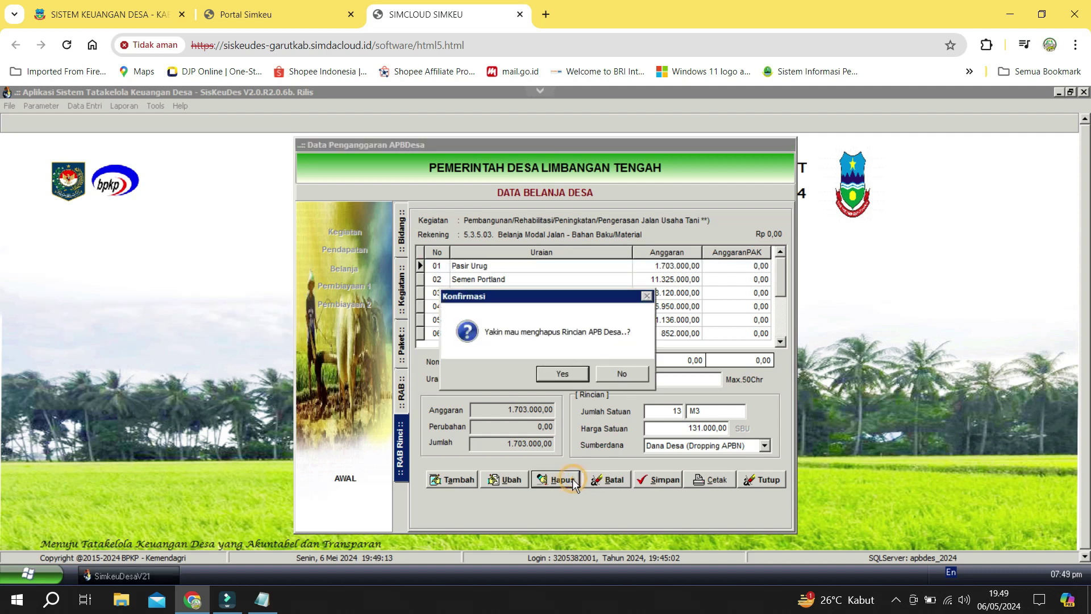
{"action": "left_click", "coordinate": [562, 373]}
{"action": "key", "text": "Return"}
{"action": "key", "text": "Return"}
{"action": "key", "text": "Return"}
{"action": "key", "text": "Return"}
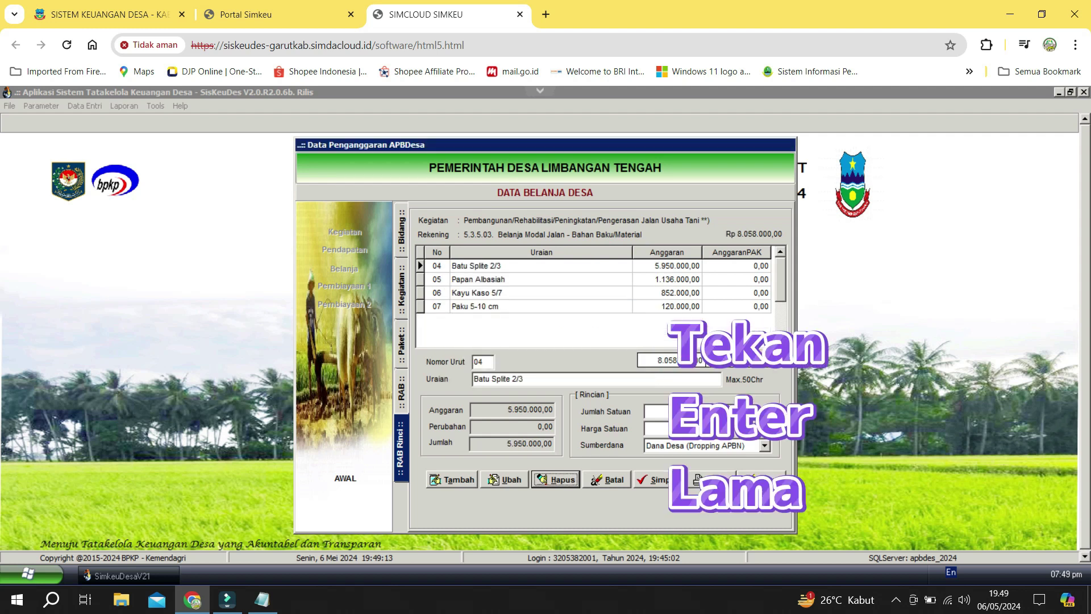
{"action": "key", "text": "Return"}
{"action": "key", "text": "Return"}
{"action": "key", "text": "Return"}
{"action": "key", "text": "Return"}
{"action": "key", "text": "Return"}
{"action": "key", "text": "Return"}
{"action": "key", "text": "Return"}
{"action": "key", "text": "Return"}
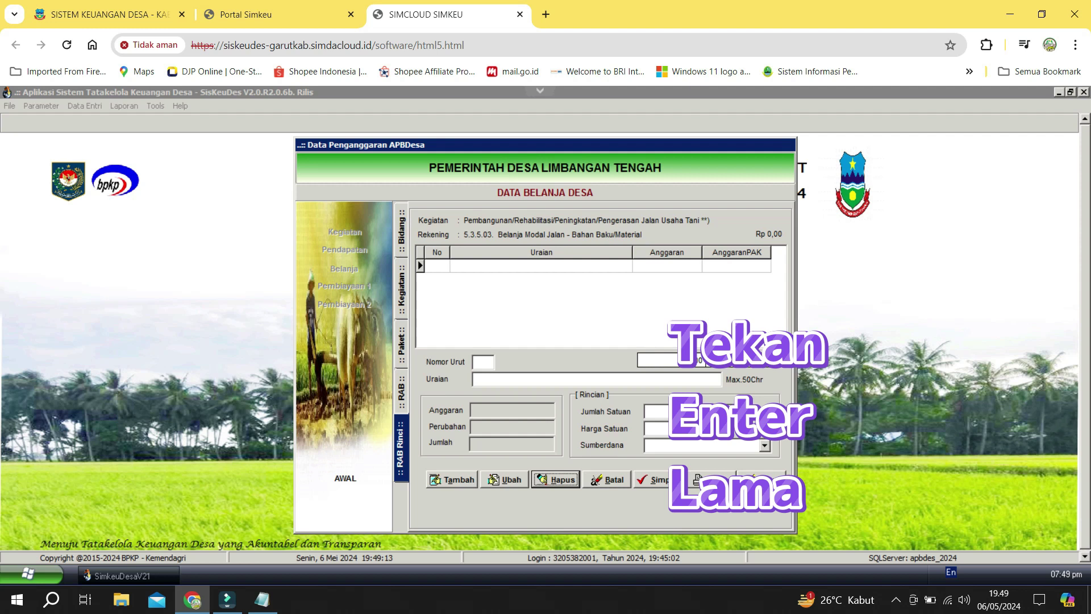
{"action": "left_click", "coordinate": [403, 392]}
{"action": "double_click", "coordinate": [677, 299]}
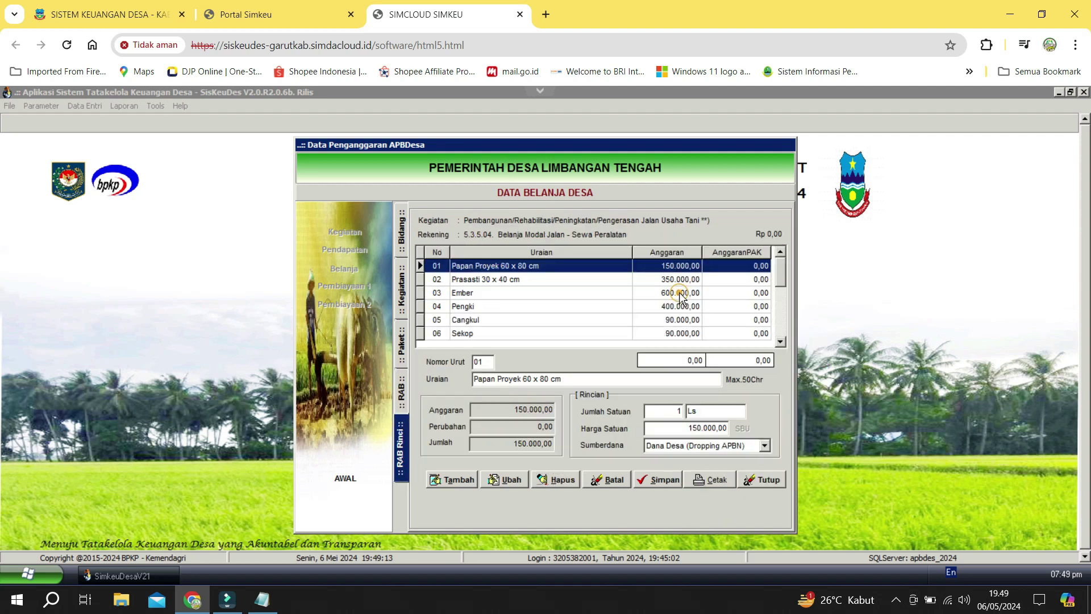
Delete the Papan Proyek 60 x 80 cm item from Sewa Peralatan.
{"action": "left_click", "coordinate": [563, 483]}
{"action": "left_click", "coordinate": [563, 374]}
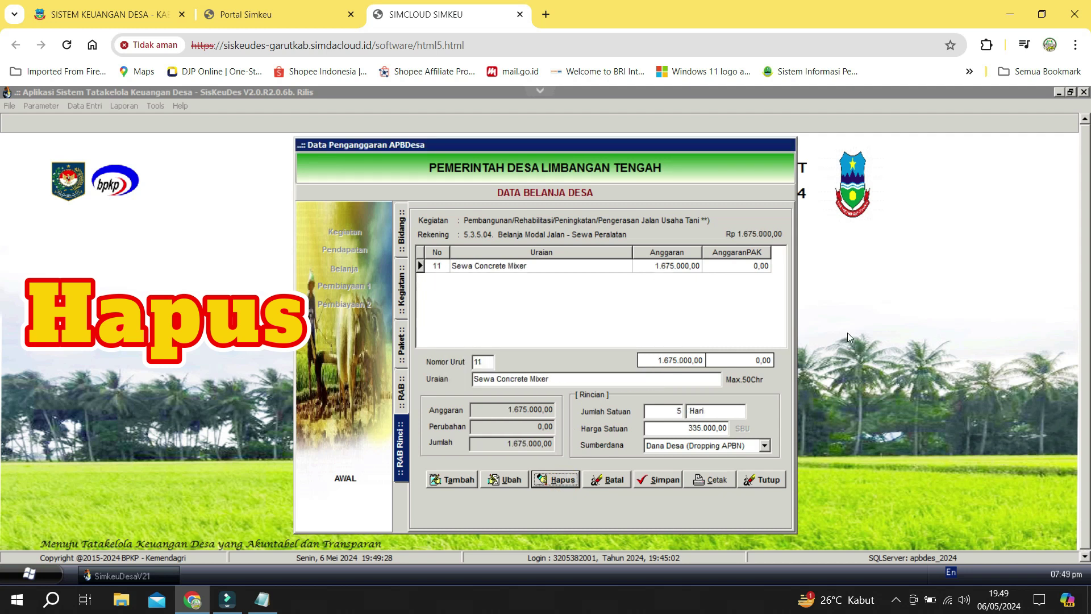
{"action": "key", "text": "Return"}
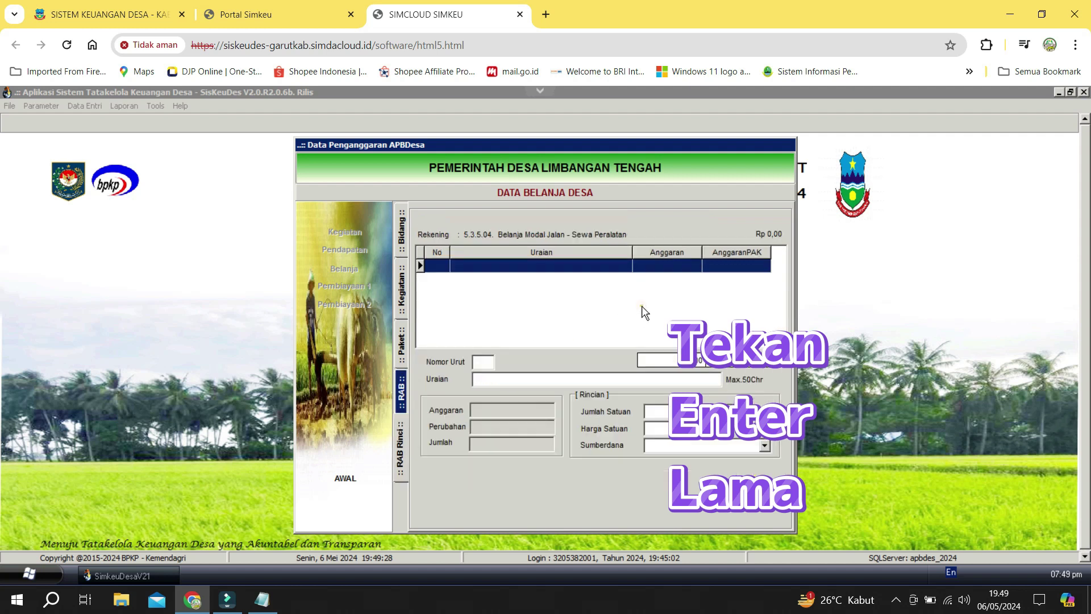
Delete all Administrasi Kegiatan items, starting with Biaya Perencanaan dan Rapat Persiapan.
{"action": "left_click", "coordinate": [643, 307]}
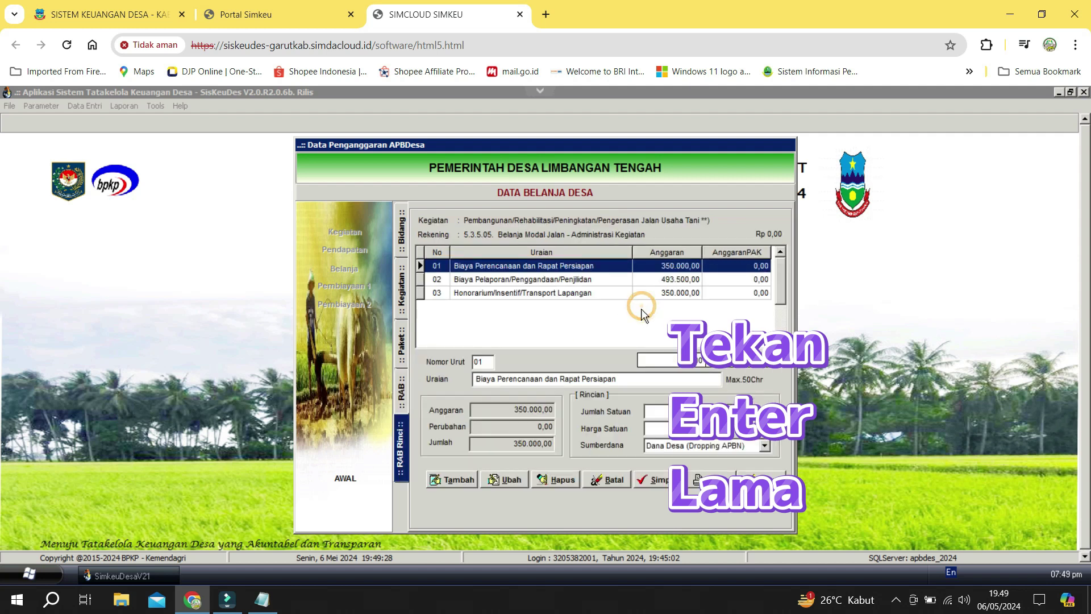
{"action": "left_click", "coordinate": [546, 480]}
{"action": "left_click", "coordinate": [558, 373]}
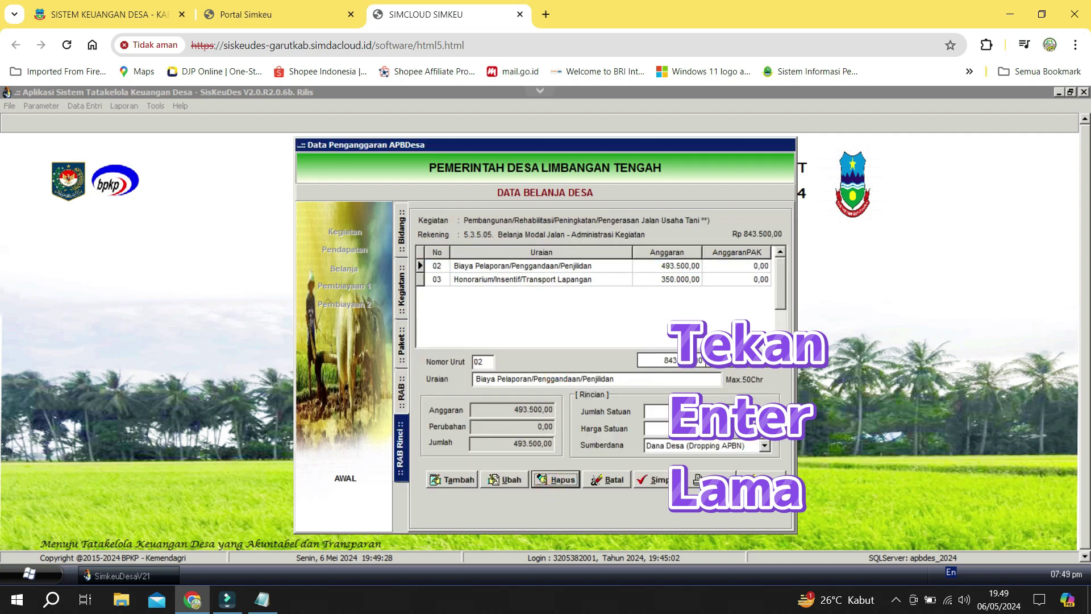
{"action": "key", "text": "Return"}
{"action": "key", "text": "Return"}
{"action": "key", "text": "Return"}
{"action": "key", "text": "Return"}
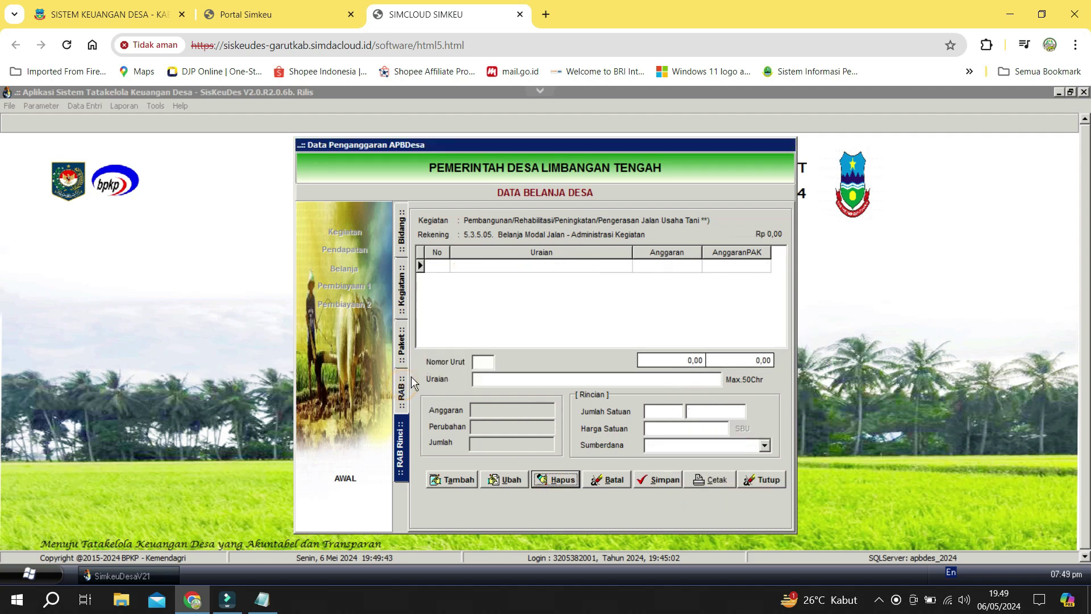
{"action": "left_click", "coordinate": [402, 391]}
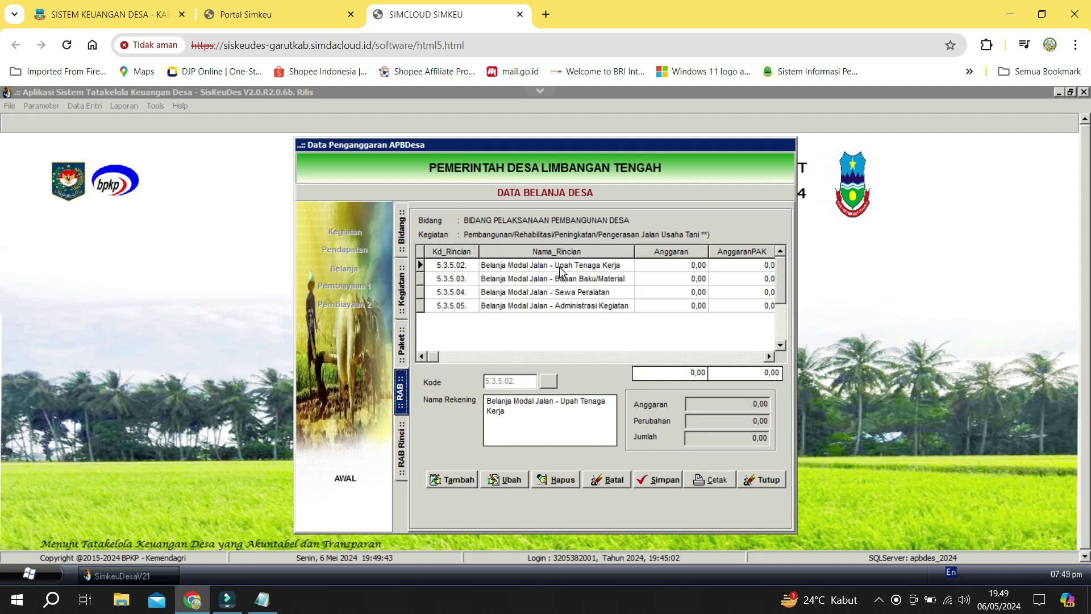
Attempt deleting account 5.3.5.02 Upah Tenaga Kerja, accept the refusal, and close the budgeting windows.
{"action": "left_click", "coordinate": [555, 482]}
{"action": "left_click", "coordinate": [560, 370]}
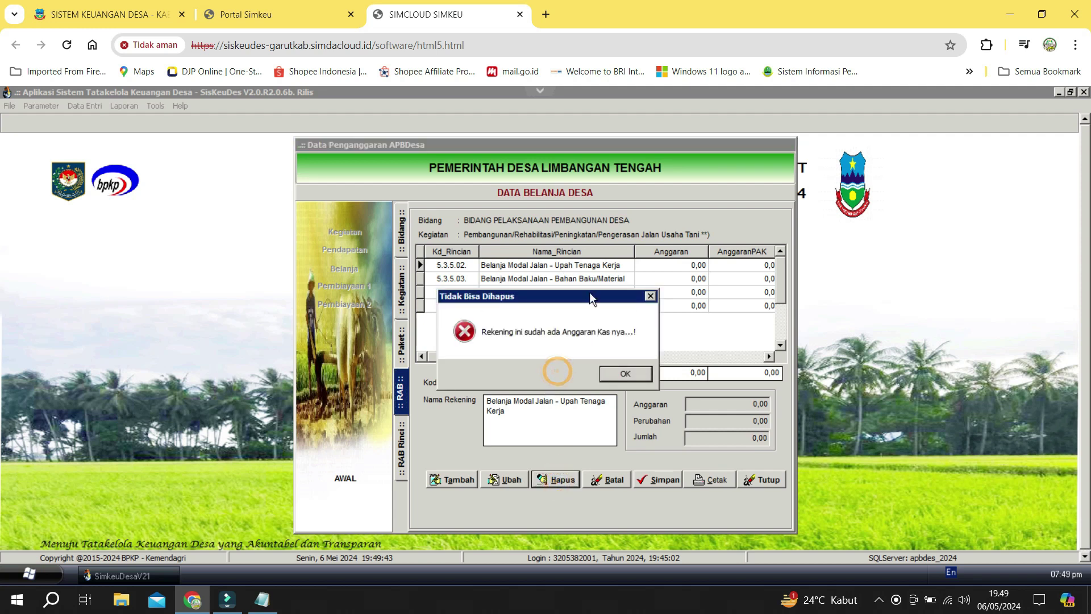
{"action": "left_click", "coordinate": [625, 373]}
{"action": "left_click", "coordinate": [767, 480]}
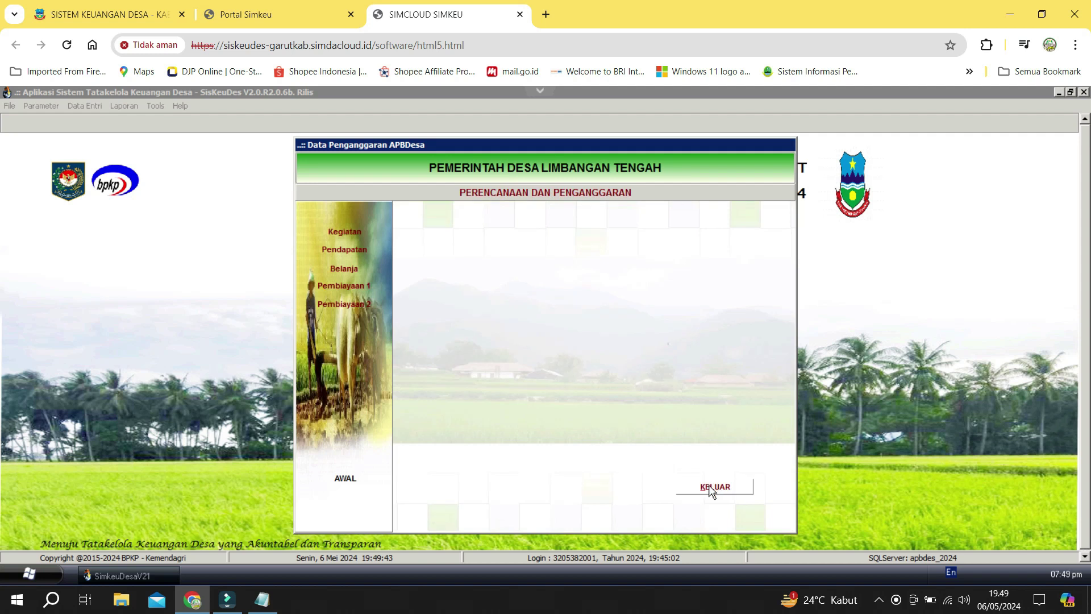
{"action": "left_click", "coordinate": [708, 486]}
{"action": "left_click", "coordinate": [82, 108]}
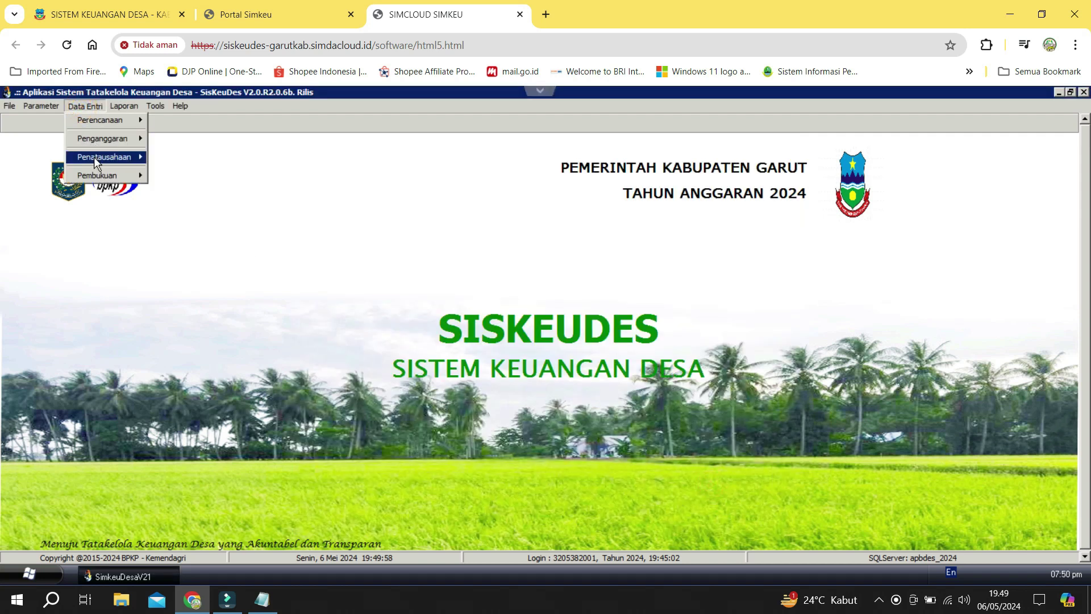
Open the Anggaran Kas Desa spending plan for Kegiatan 38.2001.02.03.12 under Bidang 38.2001.02.
{"action": "mouse_move", "coordinate": [94, 157]}
{"action": "mouse_move", "coordinate": [120, 140]}
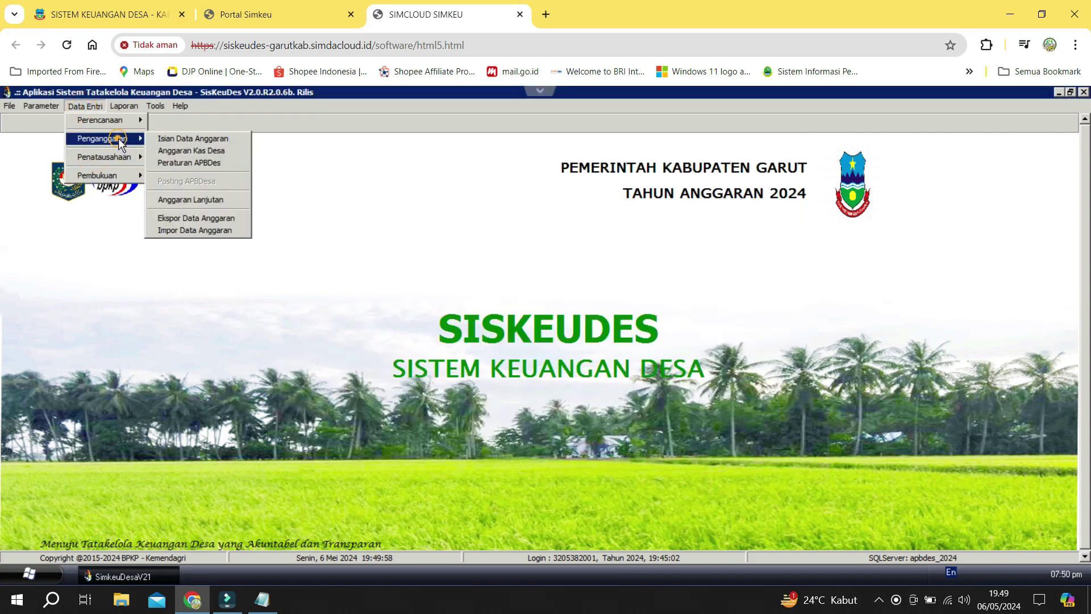
{"action": "left_click", "coordinate": [191, 150]}
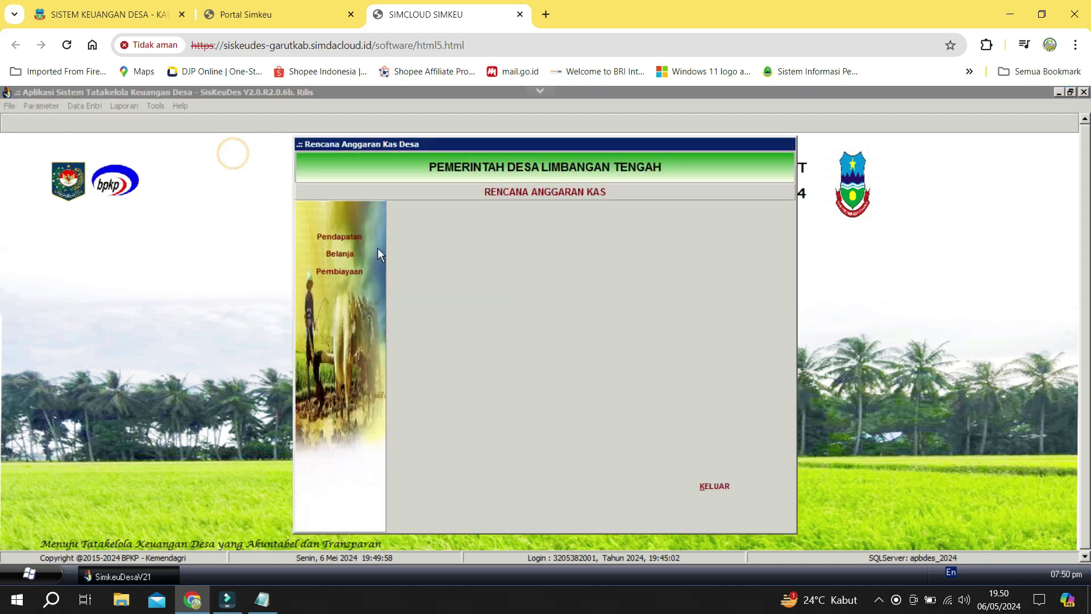
{"action": "left_click", "coordinate": [350, 254]}
{"action": "double_click", "coordinate": [551, 250]}
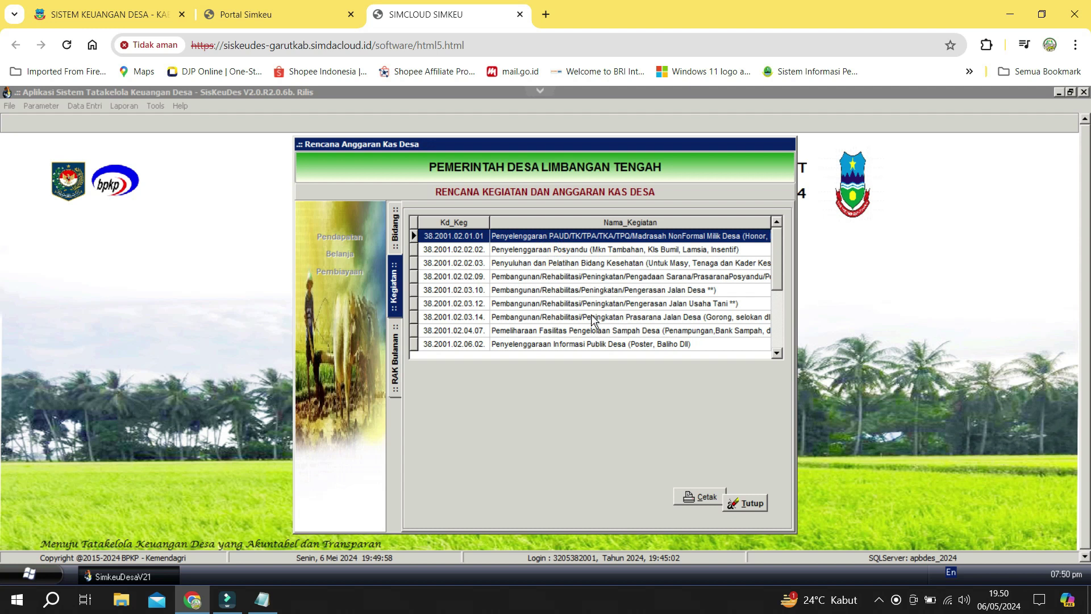
{"action": "double_click", "coordinate": [641, 305]}
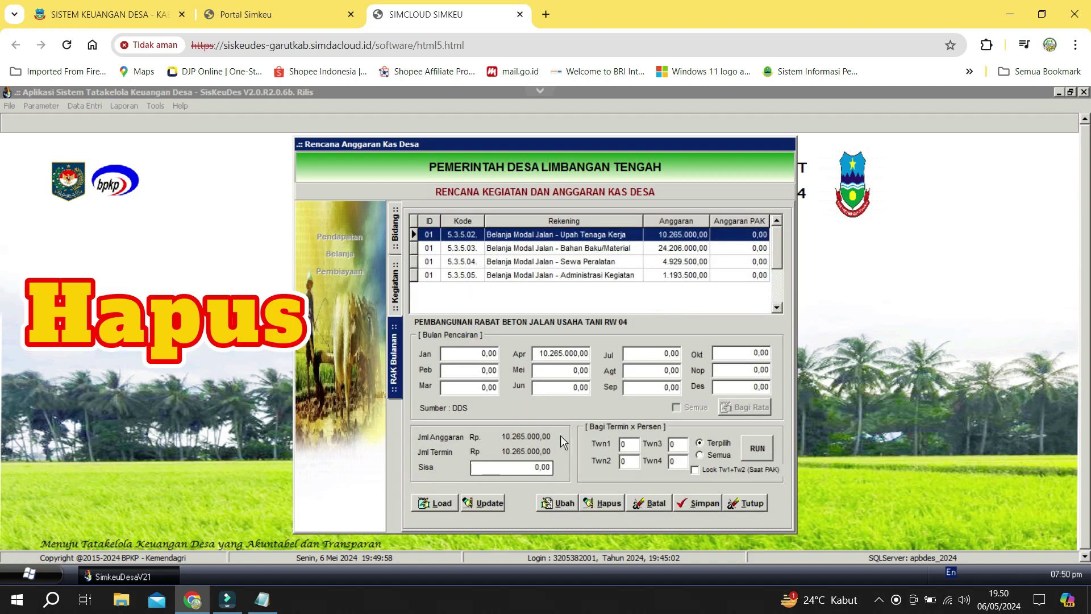
Delete all four Belanja Modal Jalan cash-plan entries and close the form.
{"action": "left_click", "coordinate": [603, 503]}
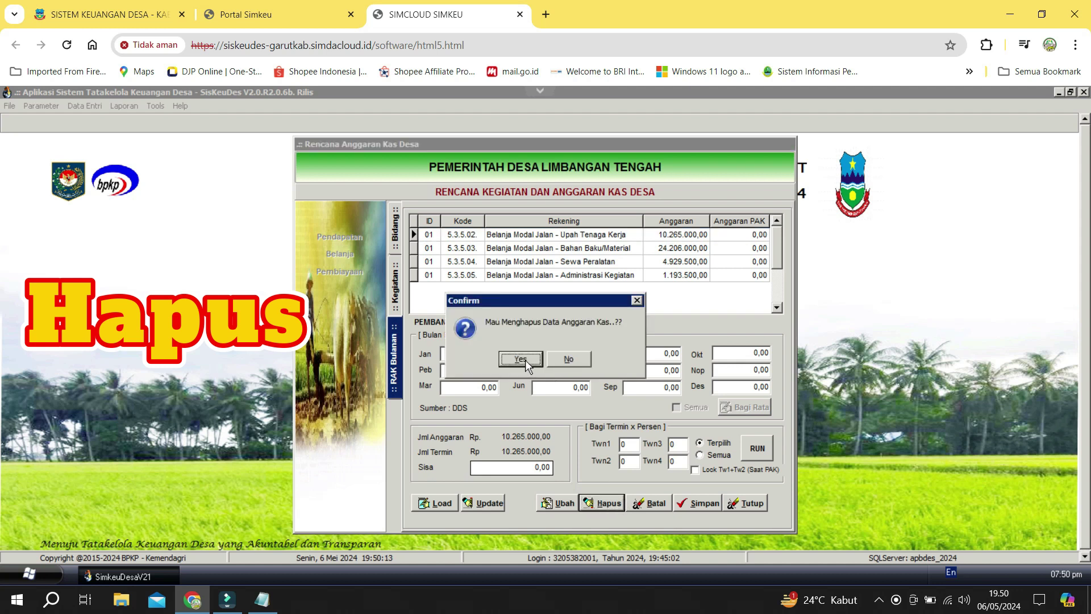
{"action": "left_click", "coordinate": [525, 360]}
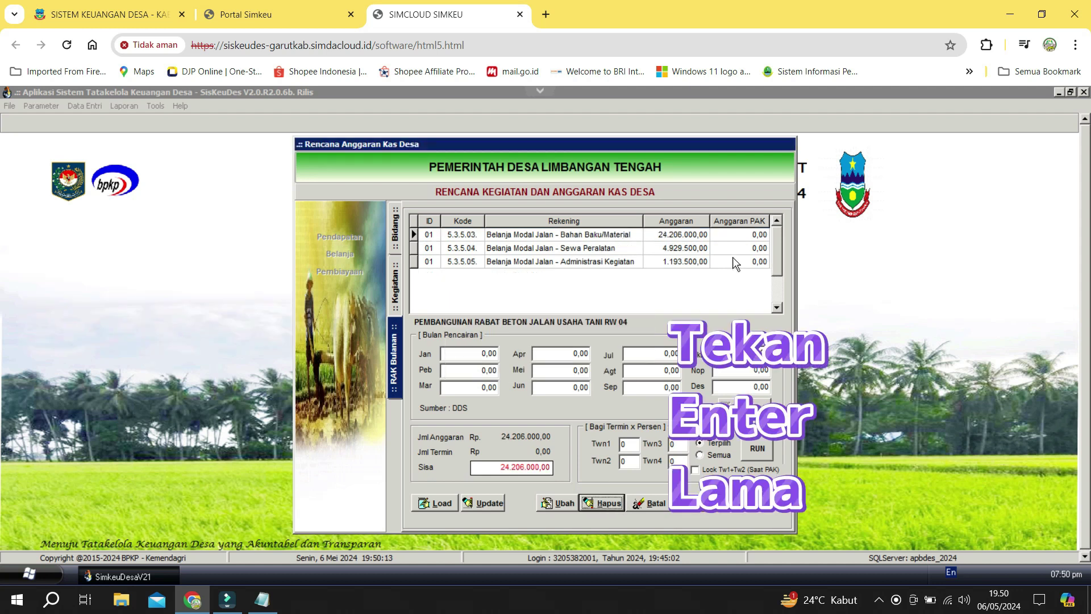
{"action": "key", "text": "Return"}
{"action": "key", "text": "Return"}
{"action": "key", "text": "Return"}
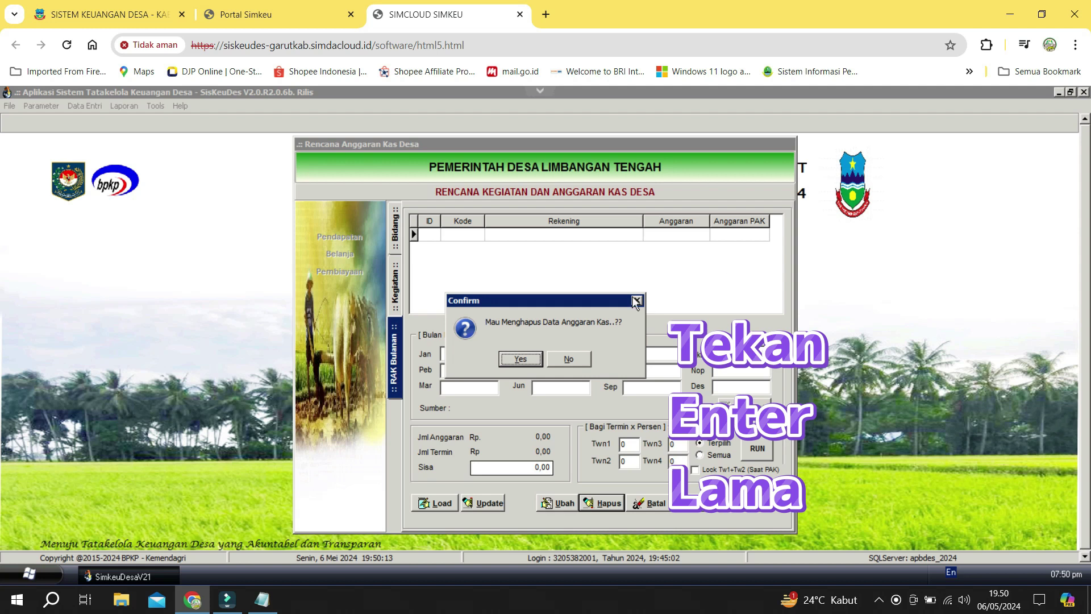
{"action": "left_click", "coordinate": [513, 362]}
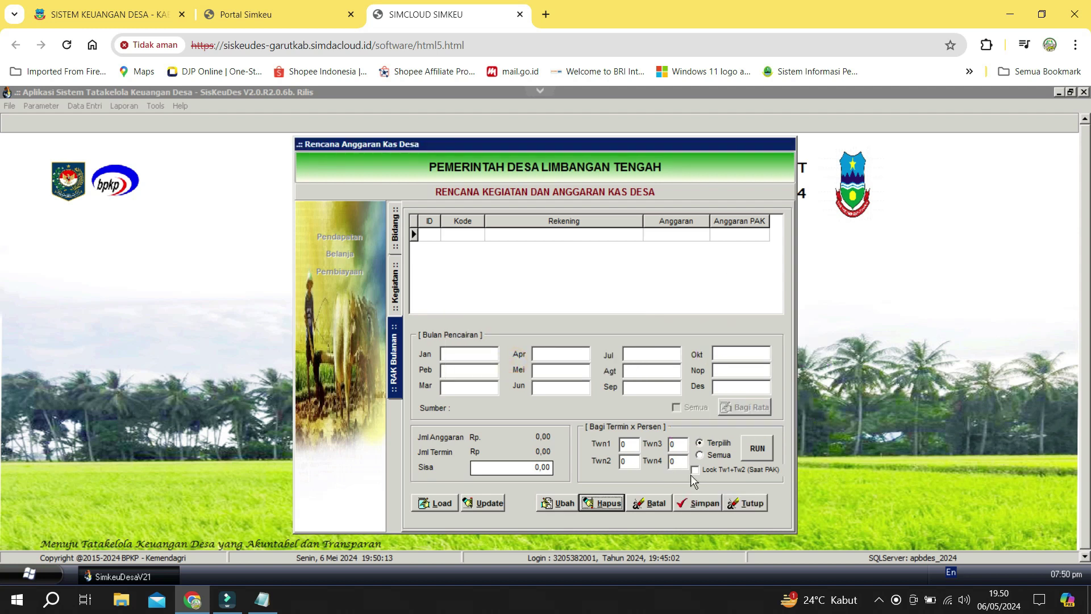
{"action": "left_click", "coordinate": [755, 503]}
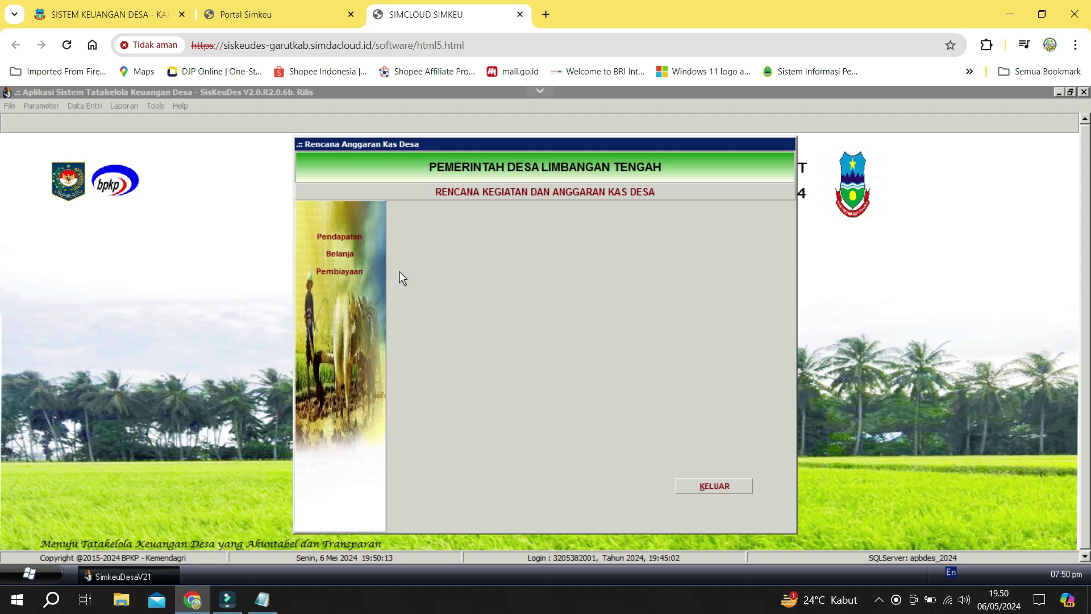
In Isian Data Anggaran, open the RAB of Paket 02 under Jalan Desa activity 38.2001.02.03.10.
{"action": "left_click", "coordinate": [715, 490]}
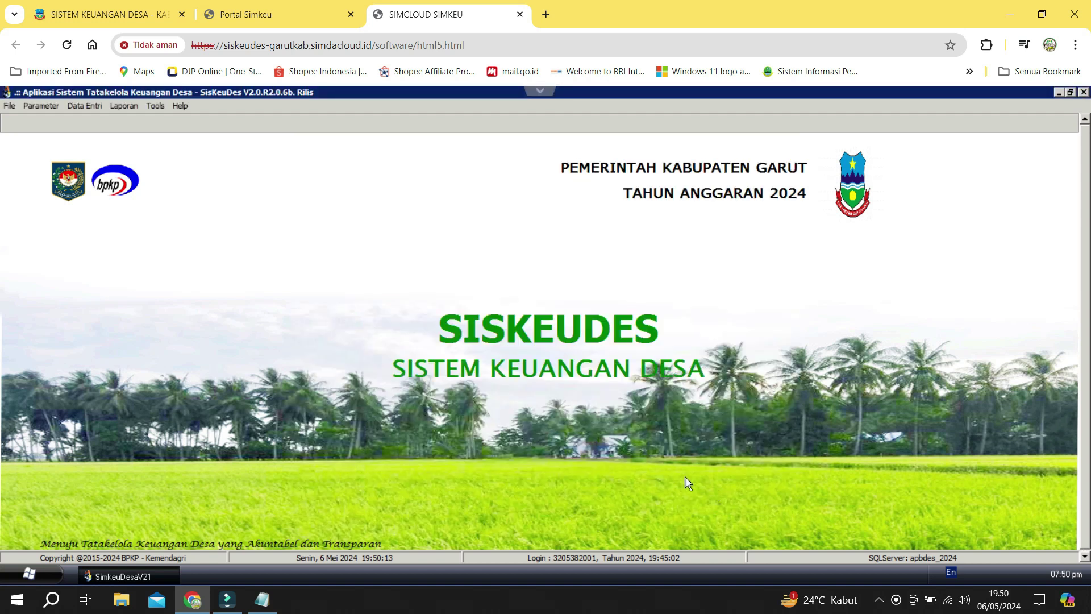
{"action": "left_click", "coordinate": [84, 106]}
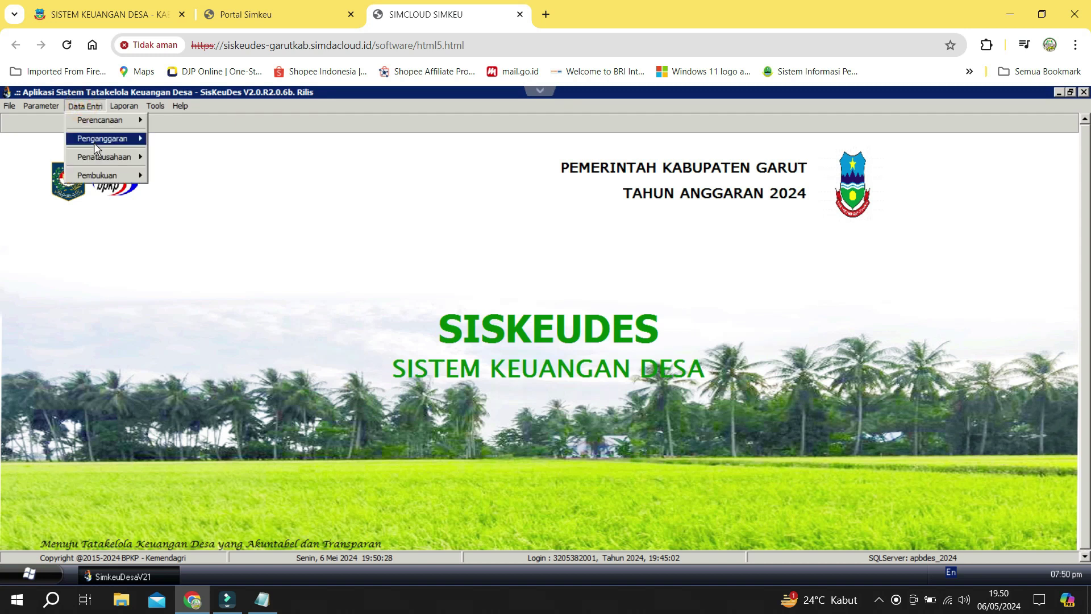
{"action": "left_click", "coordinate": [212, 143]}
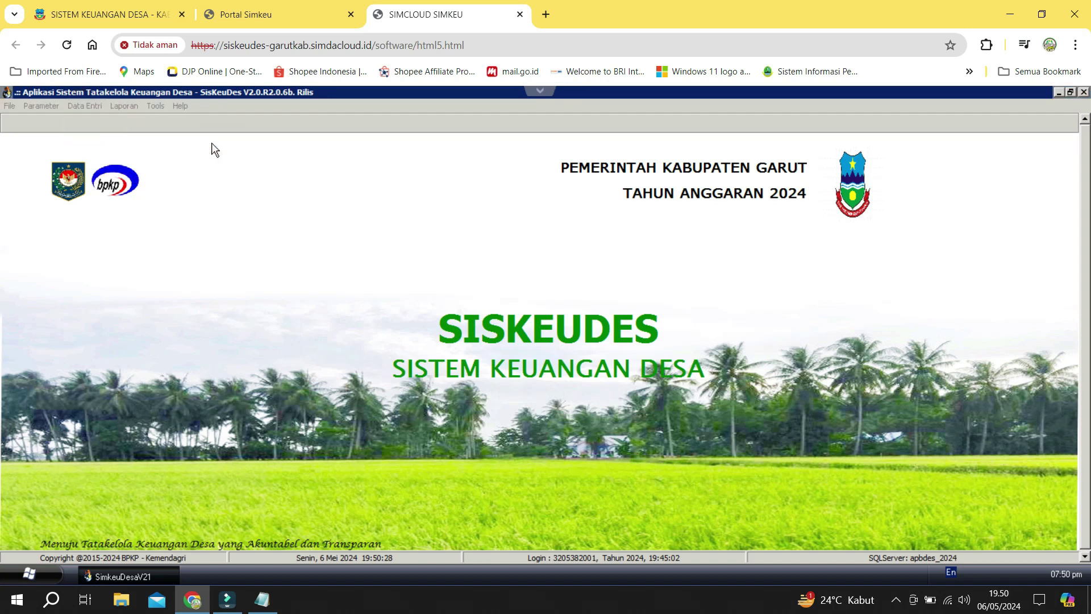
{"action": "left_click", "coordinate": [343, 267]}
{"action": "left_click", "coordinate": [595, 276]}
{"action": "left_click", "coordinate": [592, 263]}
{"action": "left_click", "coordinate": [591, 253]}
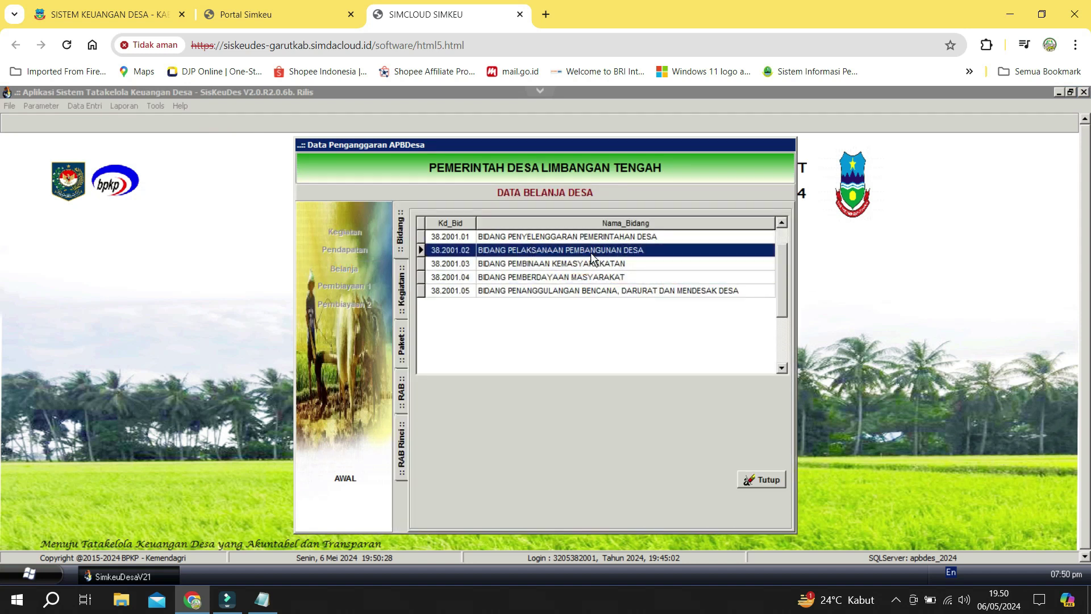
{"action": "double_click", "coordinate": [591, 252]}
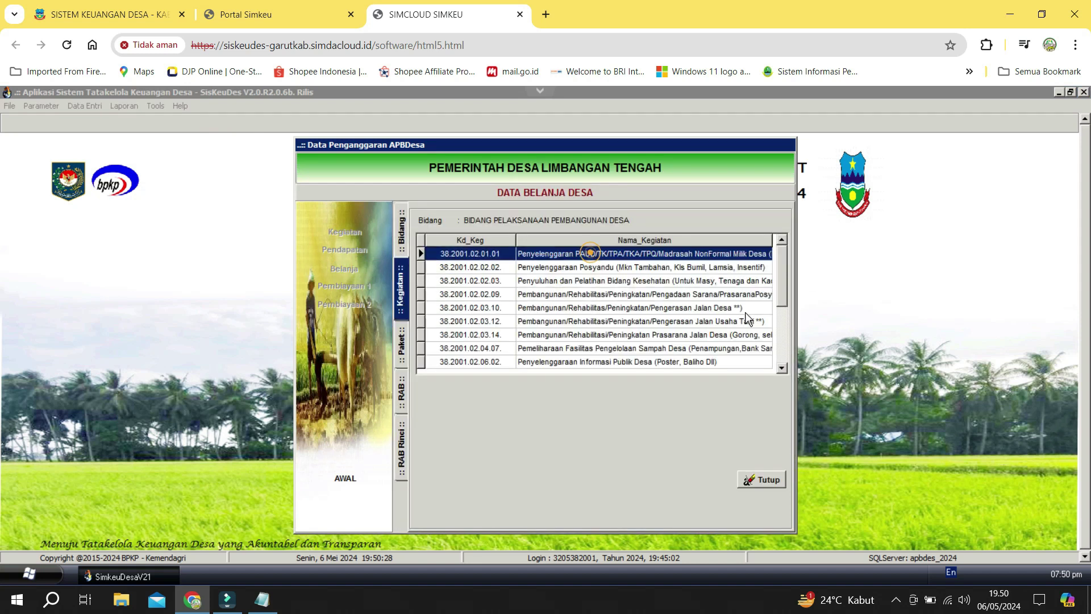
{"action": "left_click", "coordinate": [684, 311]}
{"action": "double_click", "coordinate": [683, 312]}
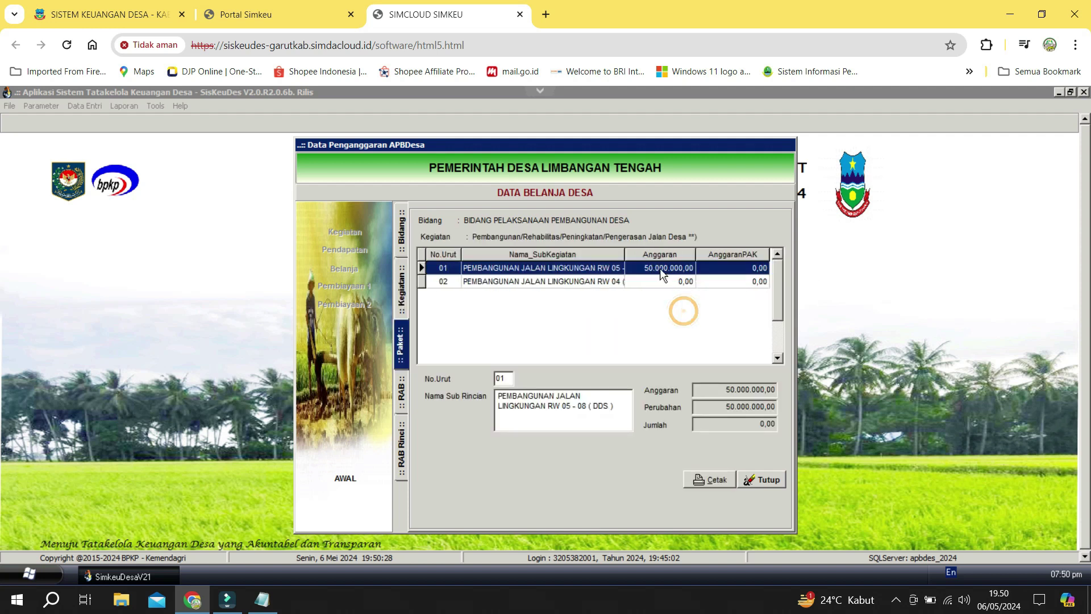
{"action": "double_click", "coordinate": [607, 280]}
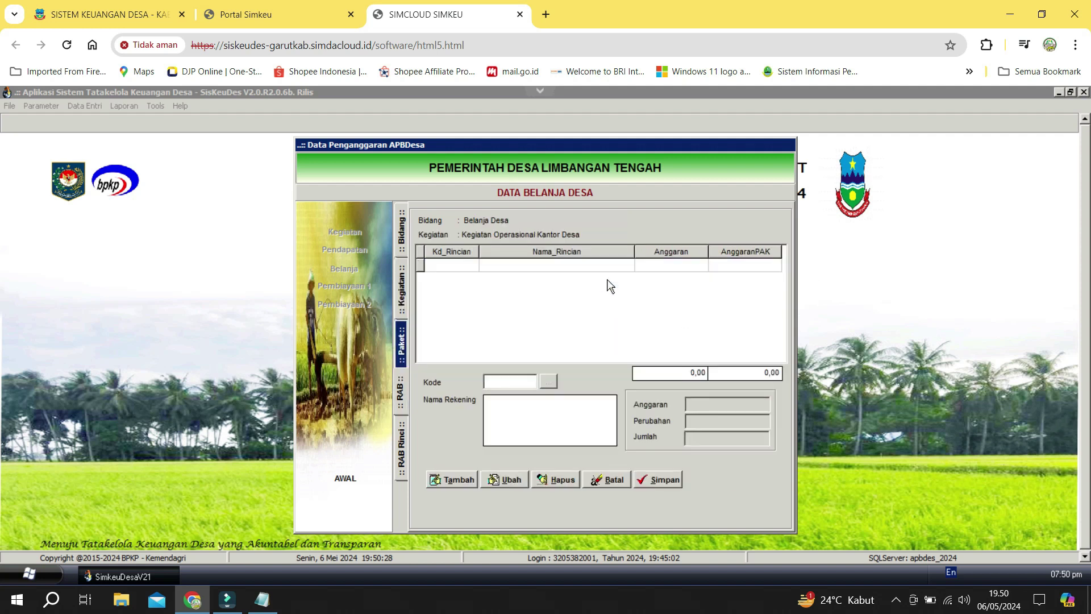
Add and save RAB account 5.3.5.02 Belanja Modal Jalan - Upah Tenaga Kerja, then open its detail lines.
{"action": "left_click", "coordinate": [462, 482]}
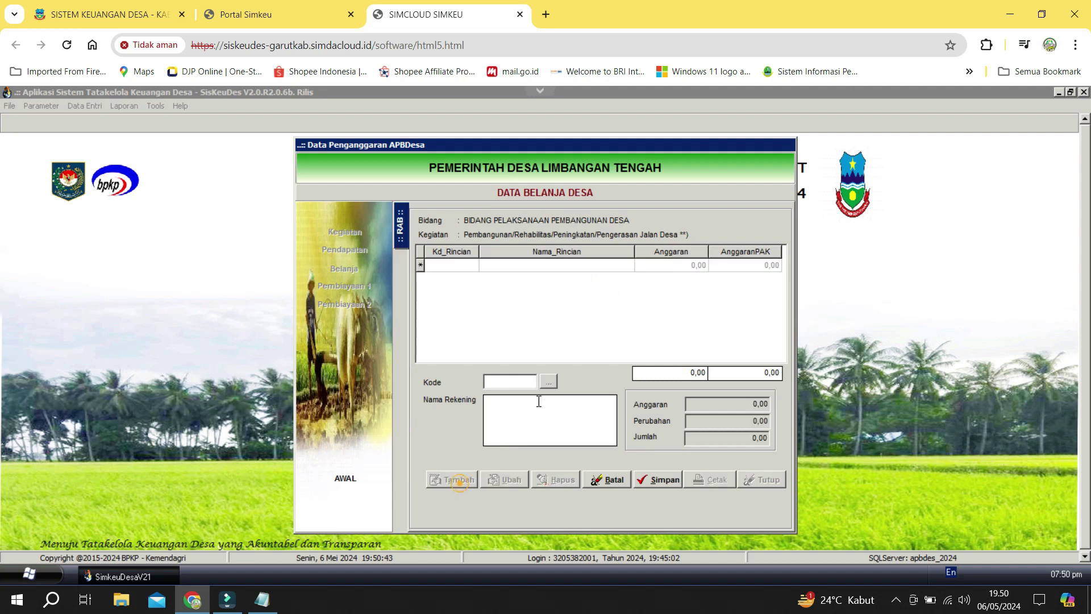
{"action": "double_click", "coordinate": [537, 264]}
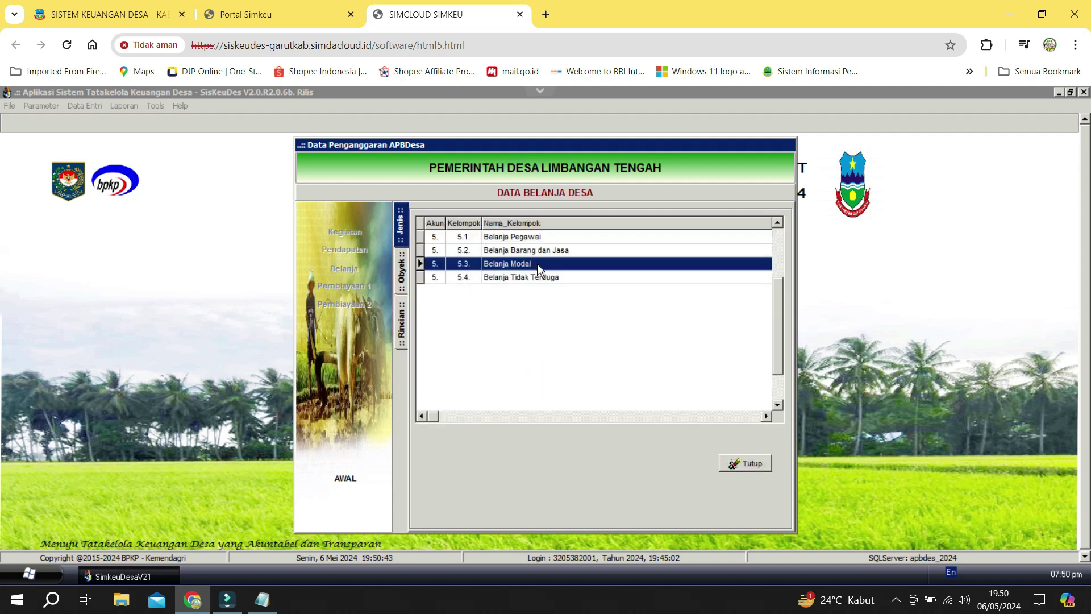
{"action": "left_click", "coordinate": [606, 287]}
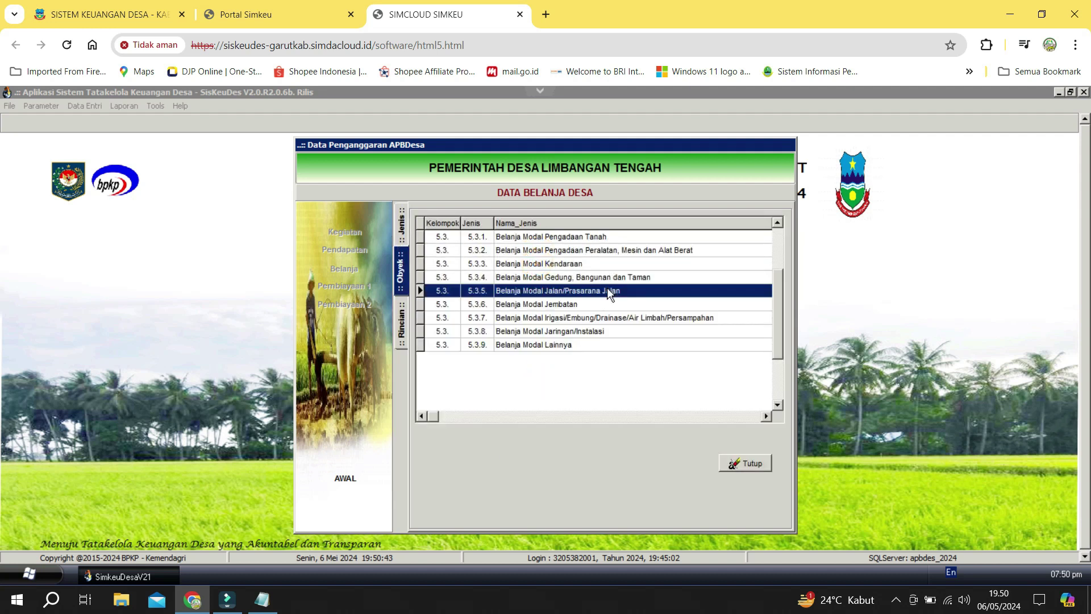
{"action": "double_click", "coordinate": [606, 288]}
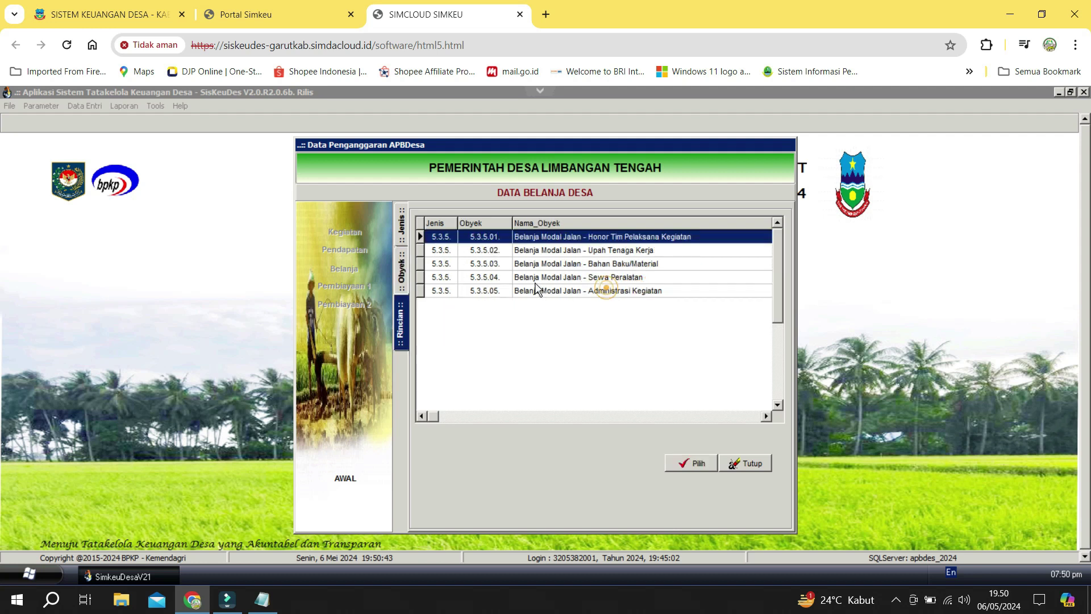
{"action": "left_click", "coordinate": [623, 252]}
{"action": "double_click", "coordinate": [621, 250]}
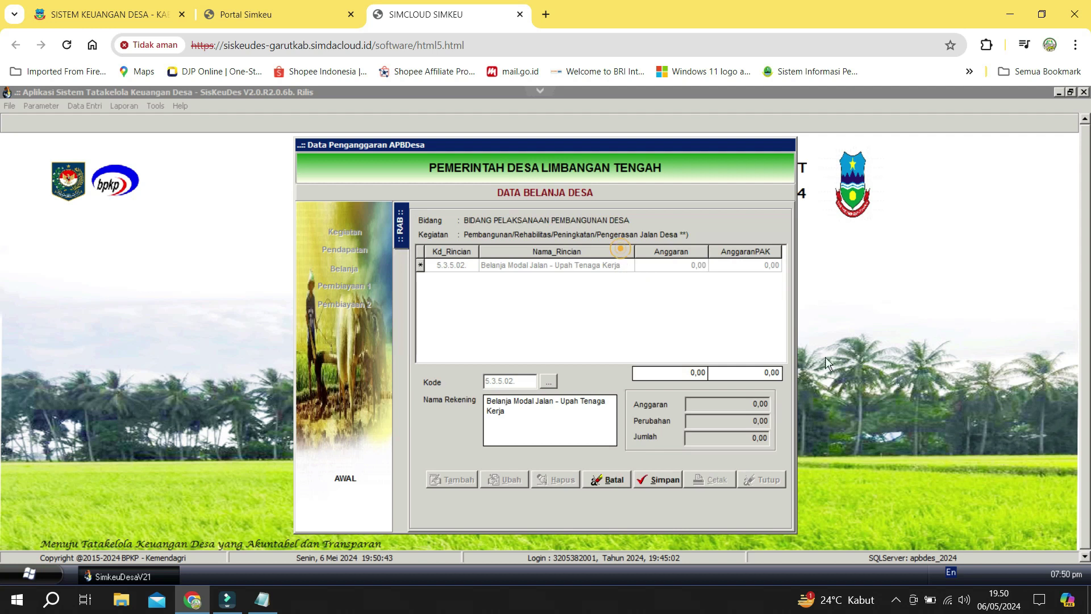
{"action": "left_click", "coordinate": [671, 482]}
{"action": "double_click", "coordinate": [634, 271]}
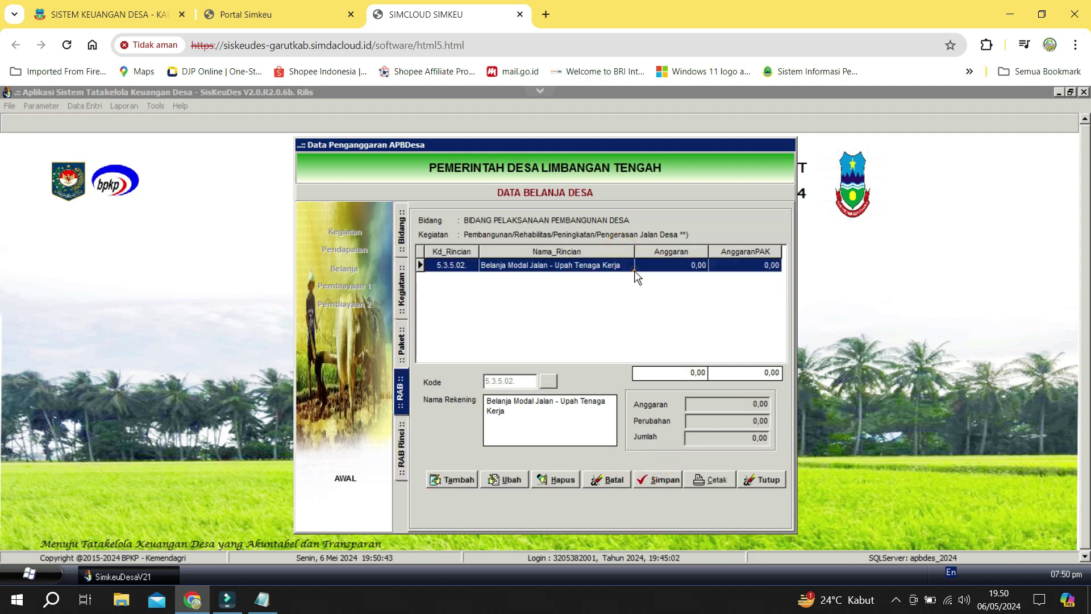
Start a new detail line described as 'Pekerja', copied from the Notepad notes.
{"action": "left_click", "coordinate": [453, 479]}
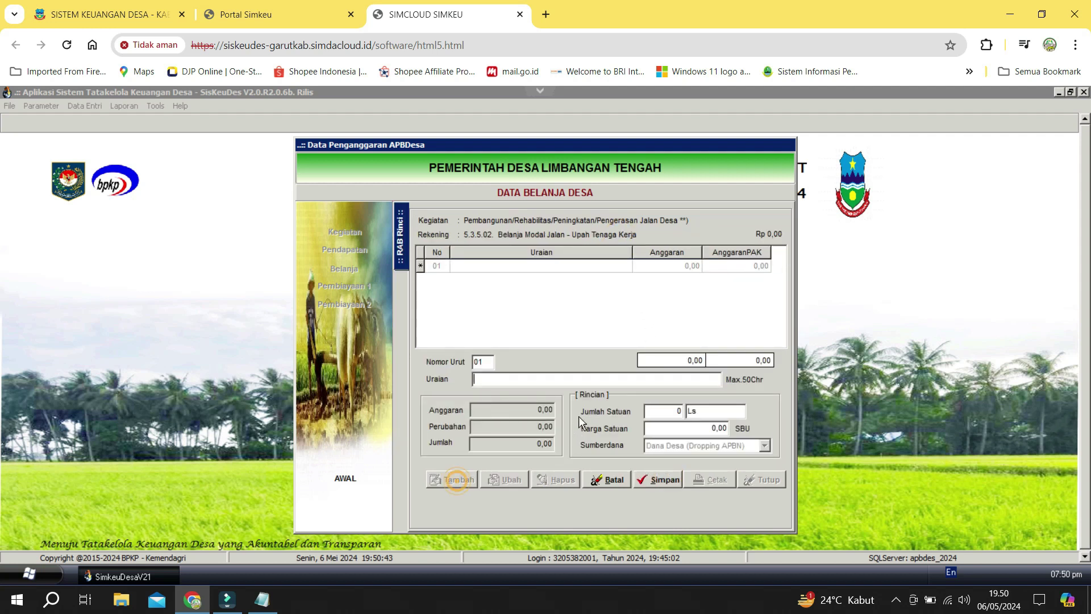
{"action": "left_click", "coordinate": [259, 599]}
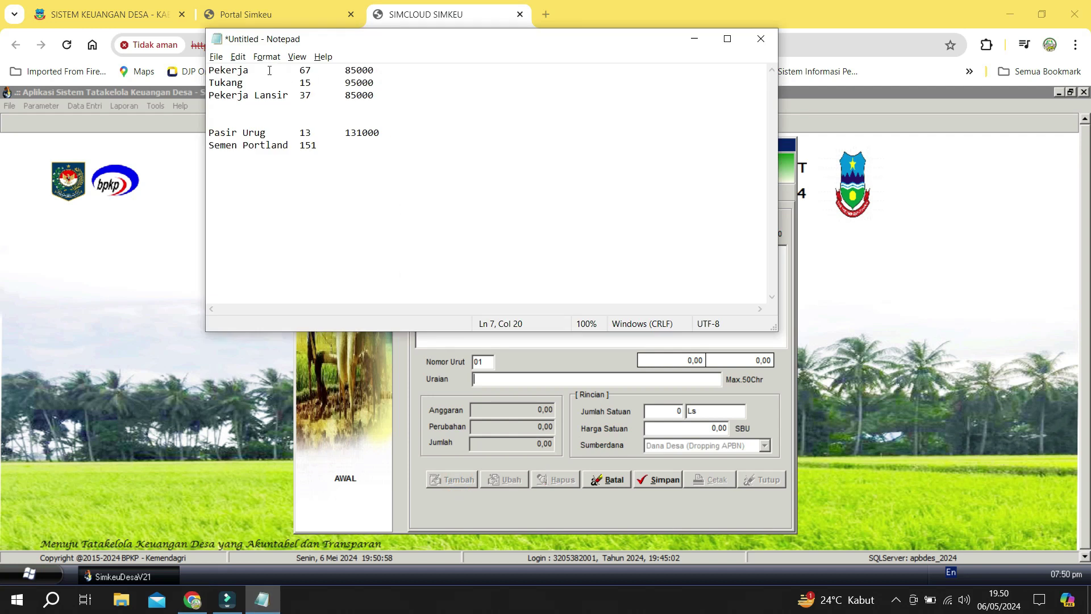
{"action": "double_click", "coordinate": [242, 68]}
{"action": "key", "text": "ctrl+c"}
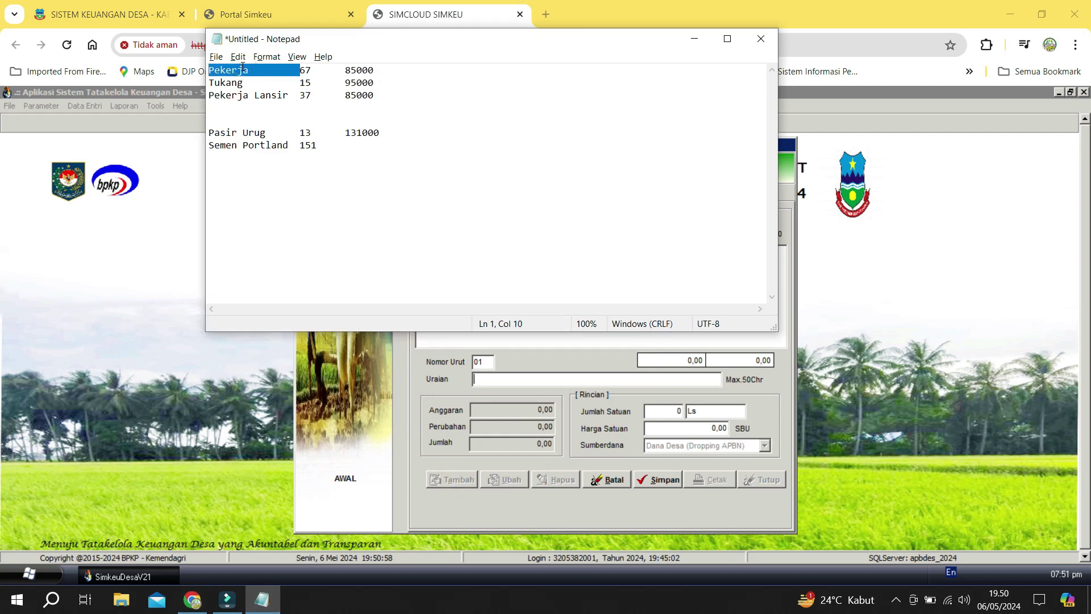
{"action": "key", "text": "alt+Tab"}
{"action": "key", "text": "ctrl+v"}
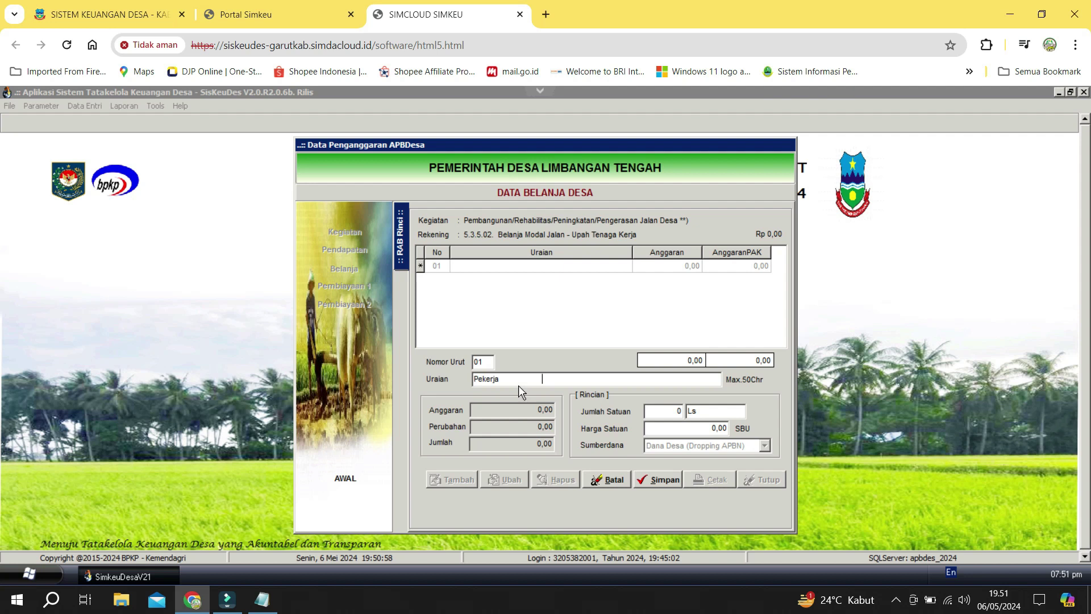
{"action": "double_click", "coordinate": [516, 378]}
{"action": "left_click", "coordinate": [559, 380]}
{"action": "key", "text": "Tab"}
Enter quantity 67, unit OH and unit price 85.000 for the Pekerja line.
{"action": "key", "text": "alt+Tab"}
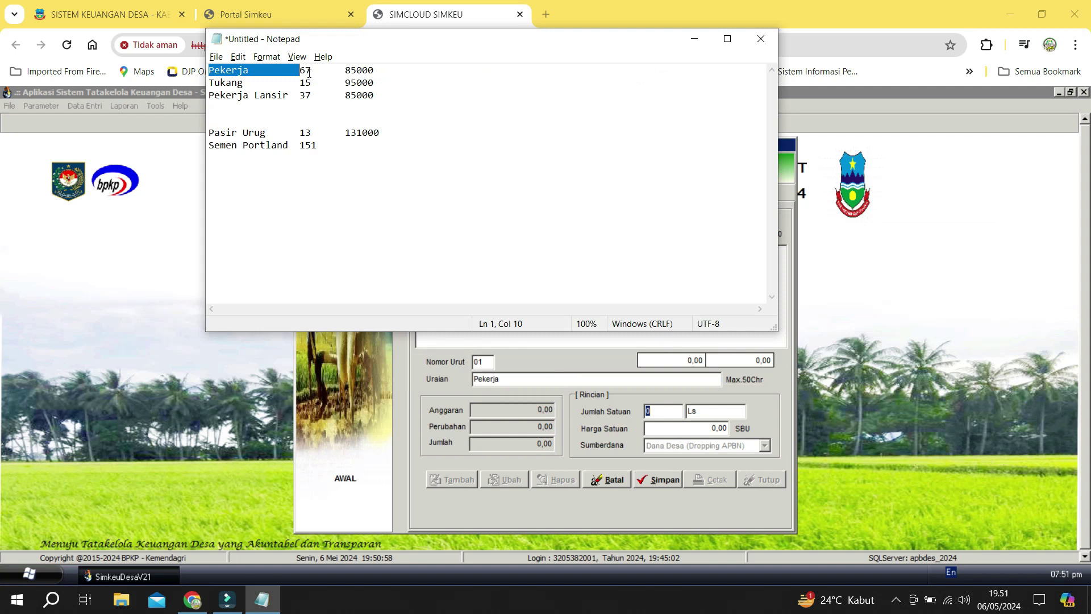
{"action": "double_click", "coordinate": [309, 73]}
{"action": "key", "text": "ctrl+c"}
{"action": "key", "text": "alt+Tab"}
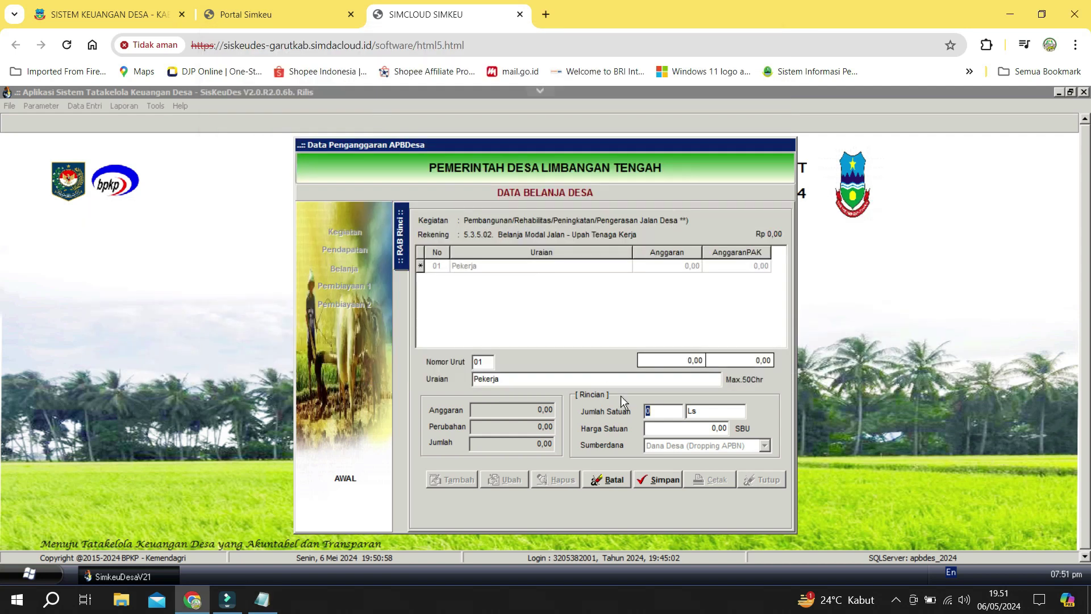
{"action": "key", "text": "ctrl+v"}
{"action": "key", "text": "Tab"}
{"action": "type", "text": "OH"}
{"action": "key", "text": "Tab"}
{"action": "key", "text": "alt+Tab"}
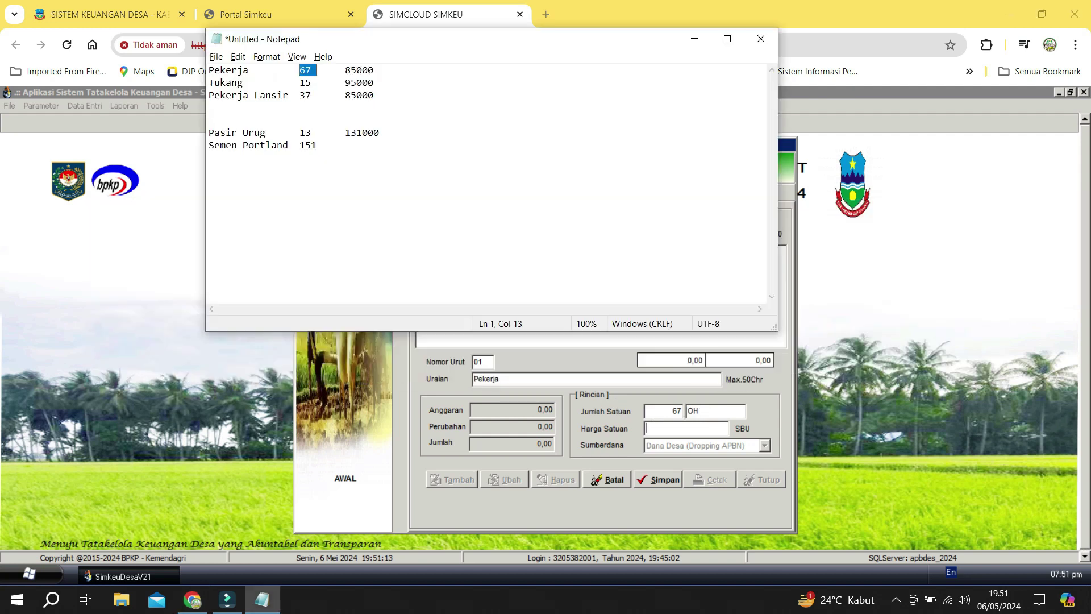
{"action": "key", "text": "alt+Tab"}
{"action": "type", "text": "850"}
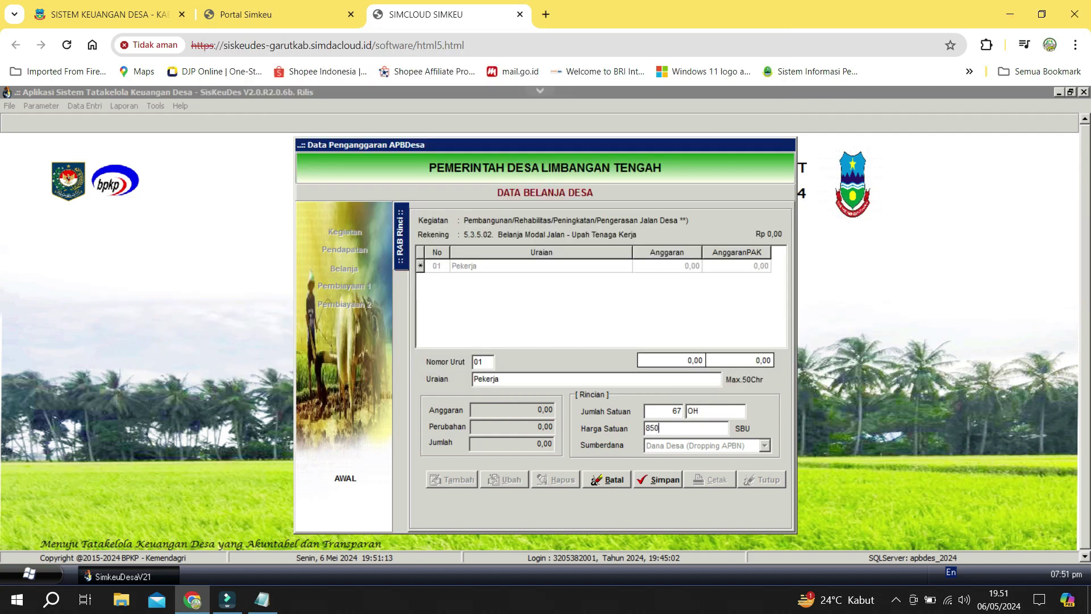
{"action": "type", "text": ".000"}
{"action": "key", "text": "Tab"}
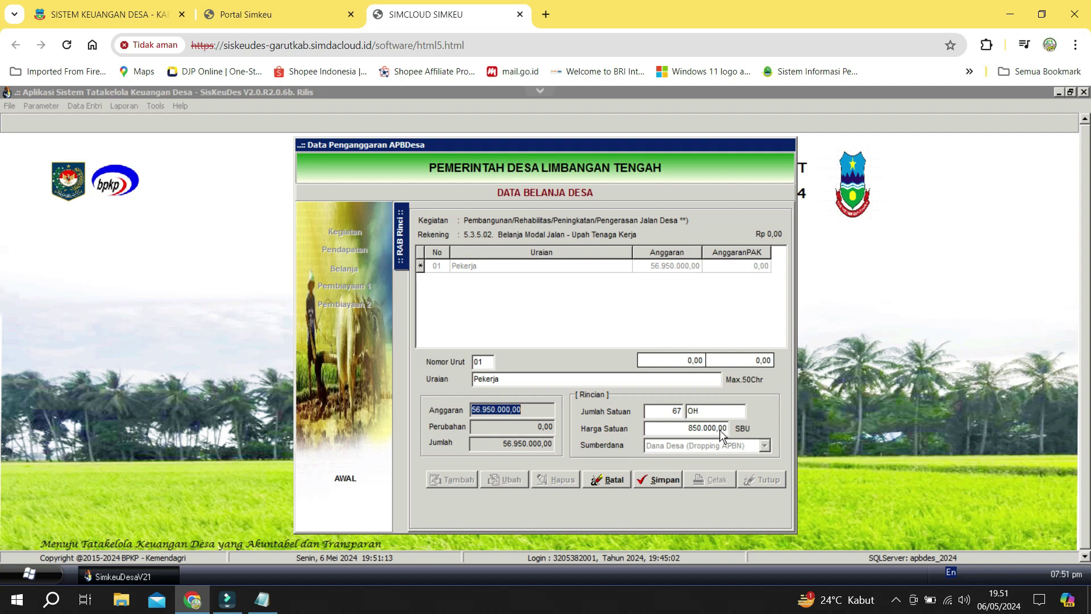
{"action": "left_click", "coordinate": [721, 428]}
{"action": "key", "text": "BackSpace"}
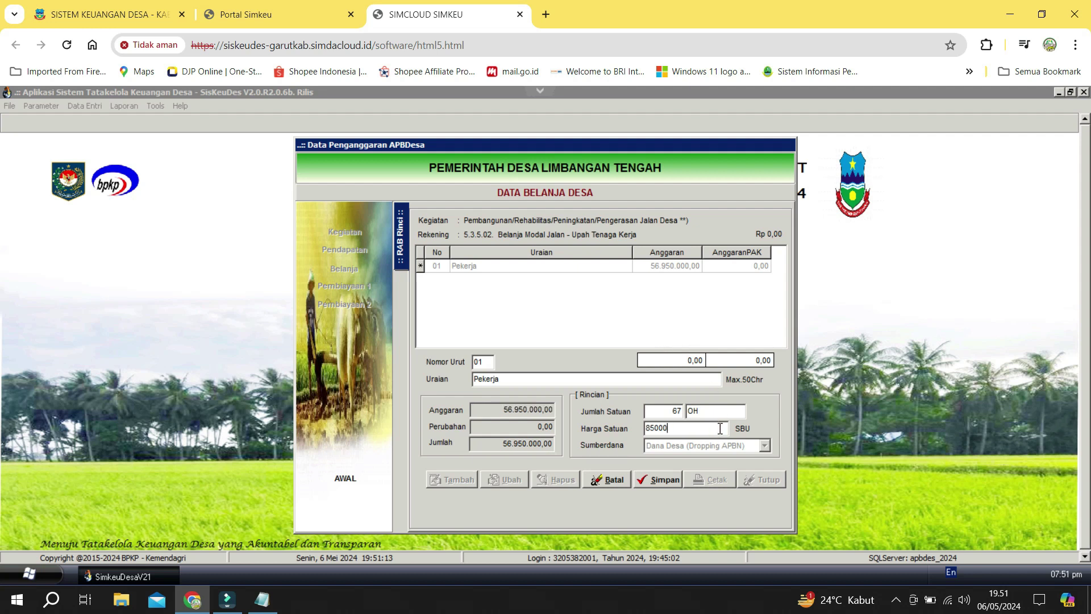
Save the Pekerja line, dismiss the budget-exceeds-package warning, and close the detail form.
{"action": "left_click", "coordinate": [669, 481]}
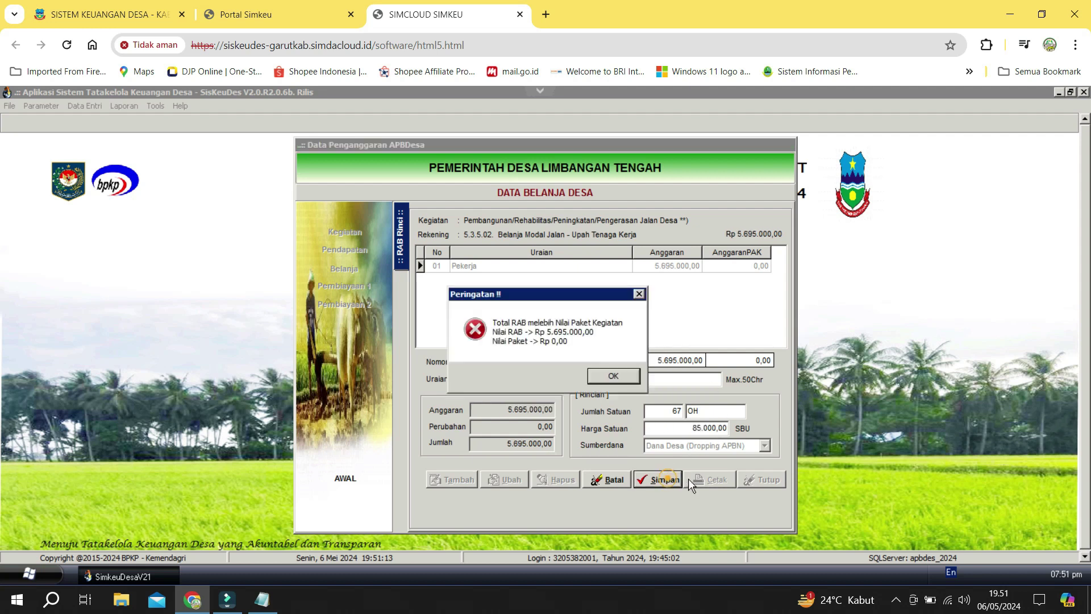
{"action": "left_click", "coordinate": [609, 381]}
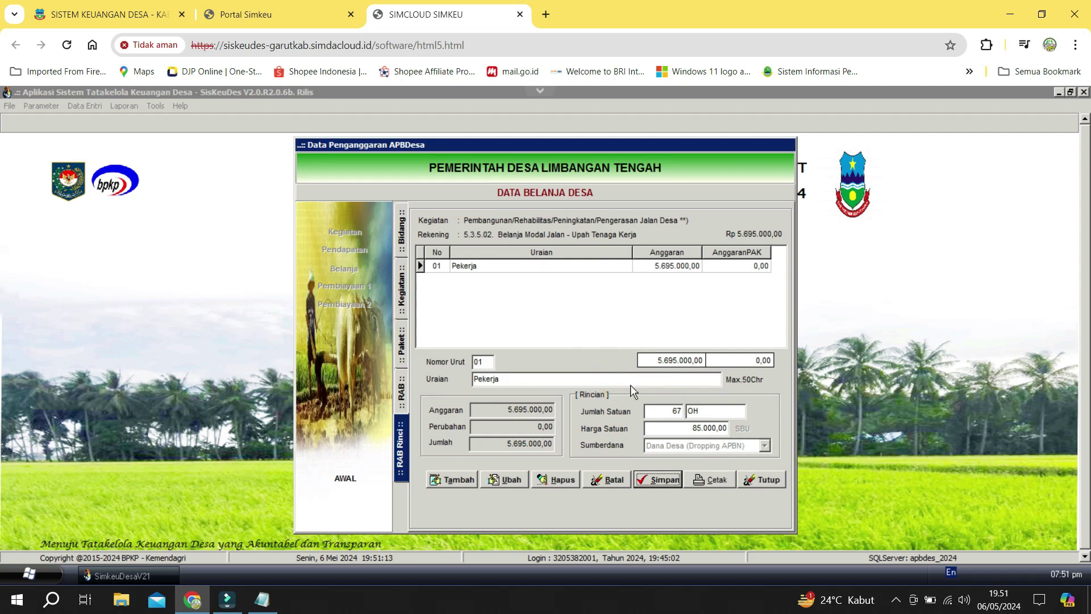
{"action": "left_click", "coordinate": [768, 482]}
In Kegiatan data, select Jalan Desa package 02 (RW 04) under Sub Bidang Pekerjaan Umum dan Penataan Ruang.
{"action": "left_click", "coordinate": [330, 234]}
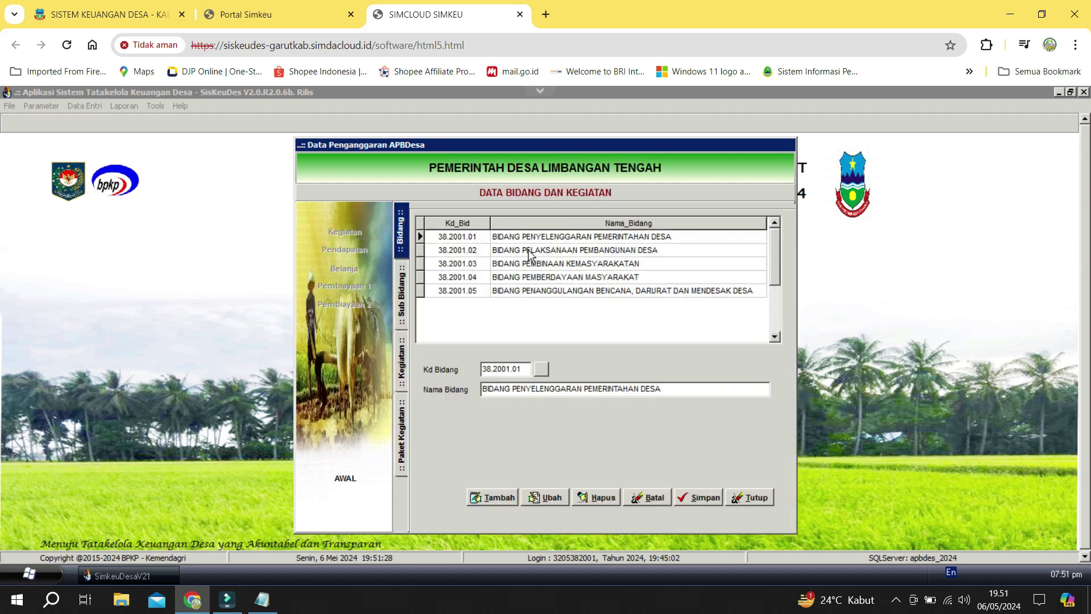
{"action": "double_click", "coordinate": [529, 254]}
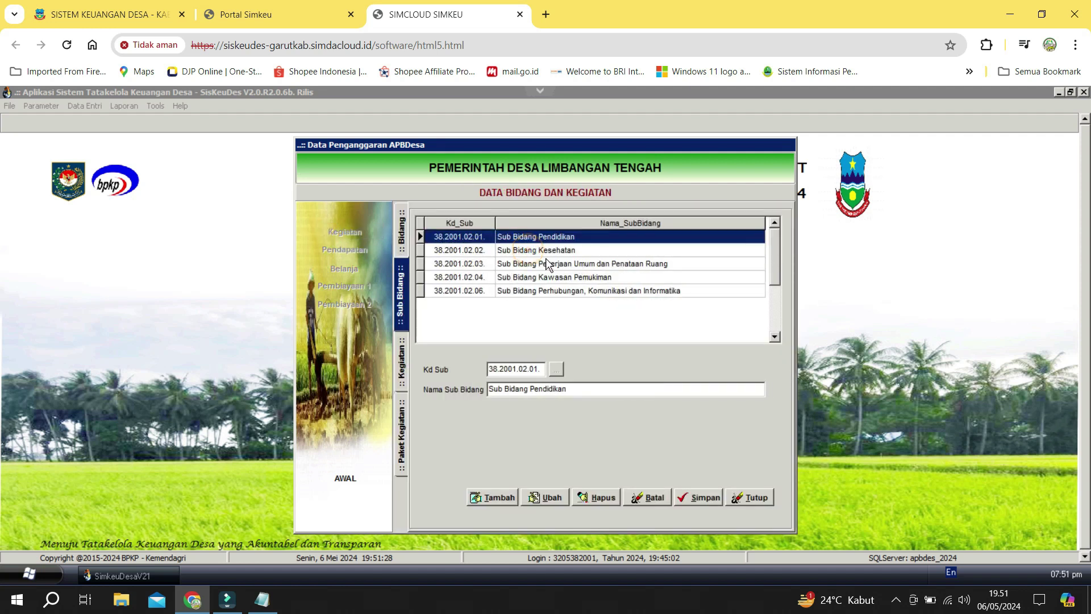
{"action": "left_click", "coordinate": [654, 266]}
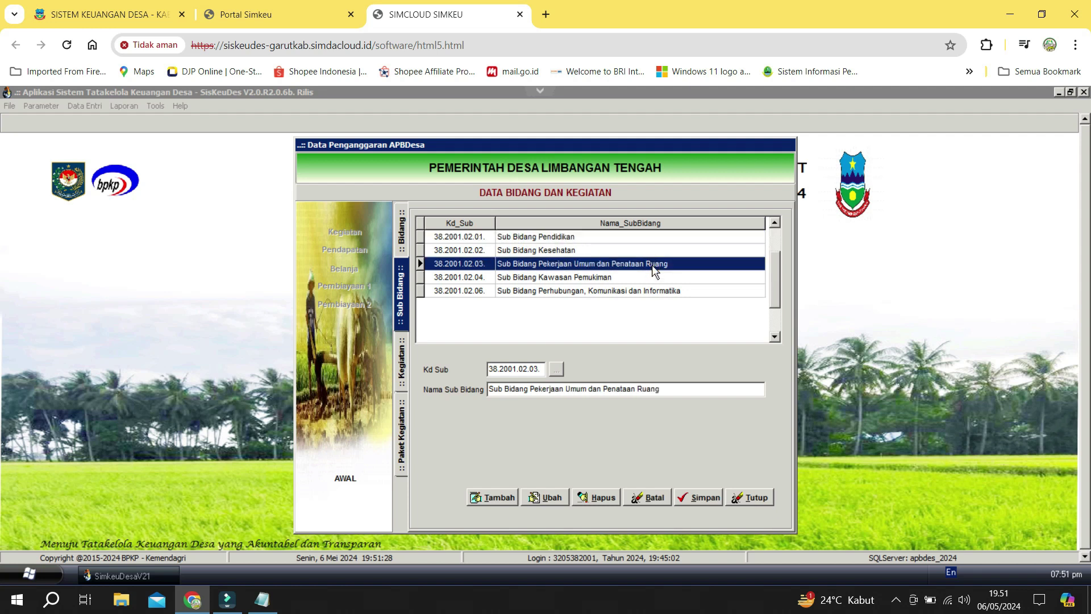
{"action": "double_click", "coordinate": [653, 265]}
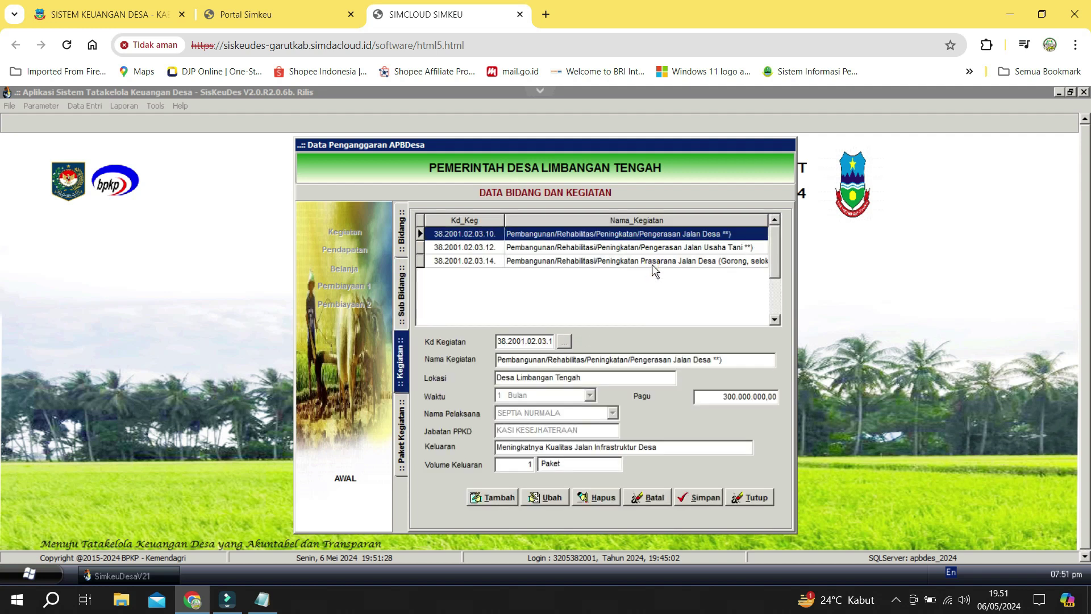
{"action": "double_click", "coordinate": [657, 234]}
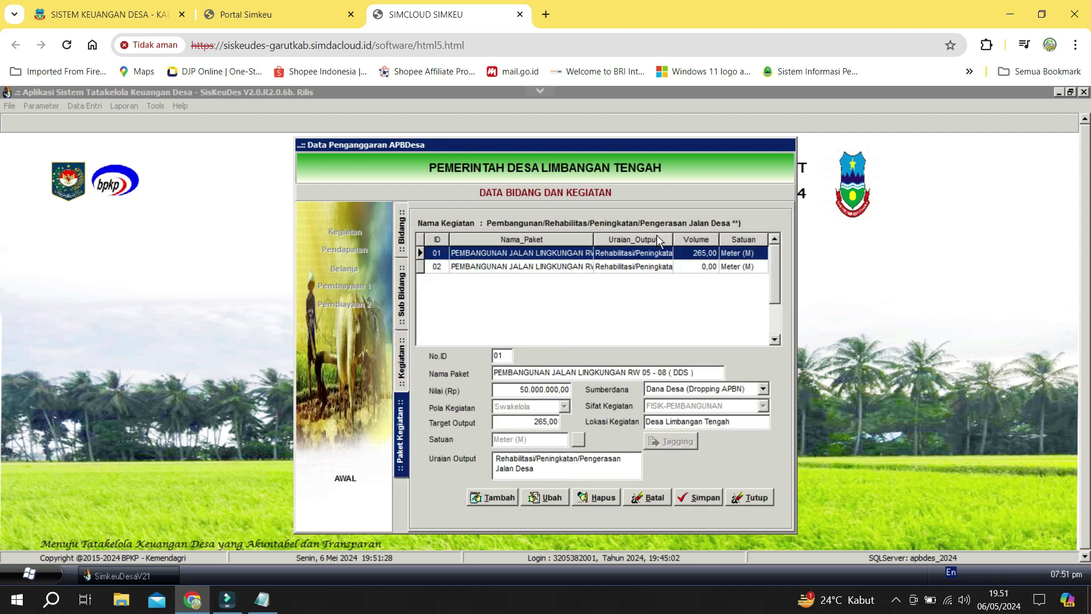
{"action": "left_click", "coordinate": [651, 265]}
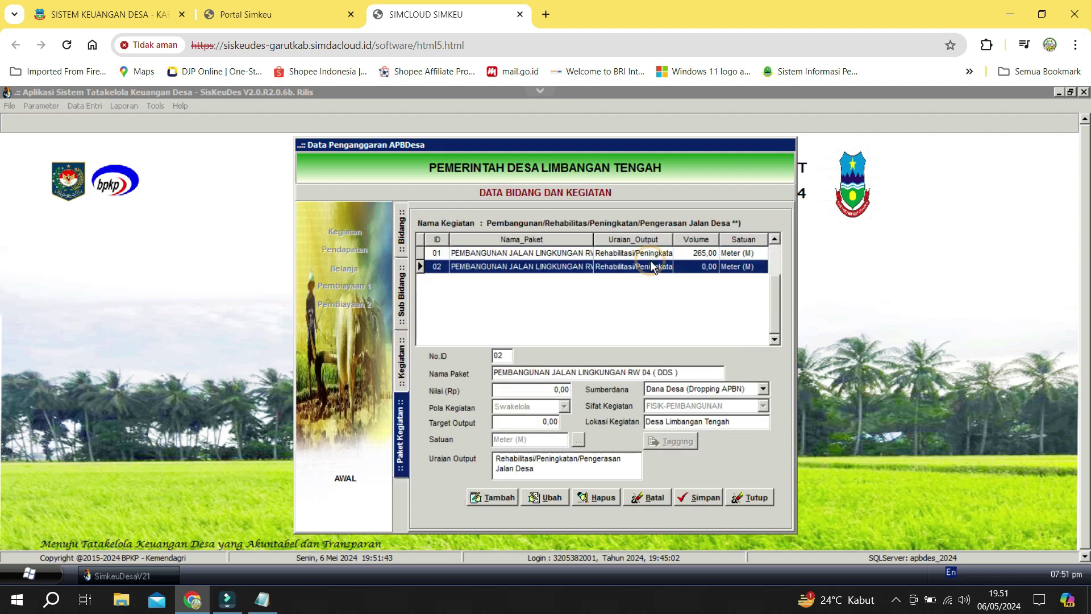
Change package 02's value to 41.000.000.
{"action": "left_click", "coordinate": [557, 497]}
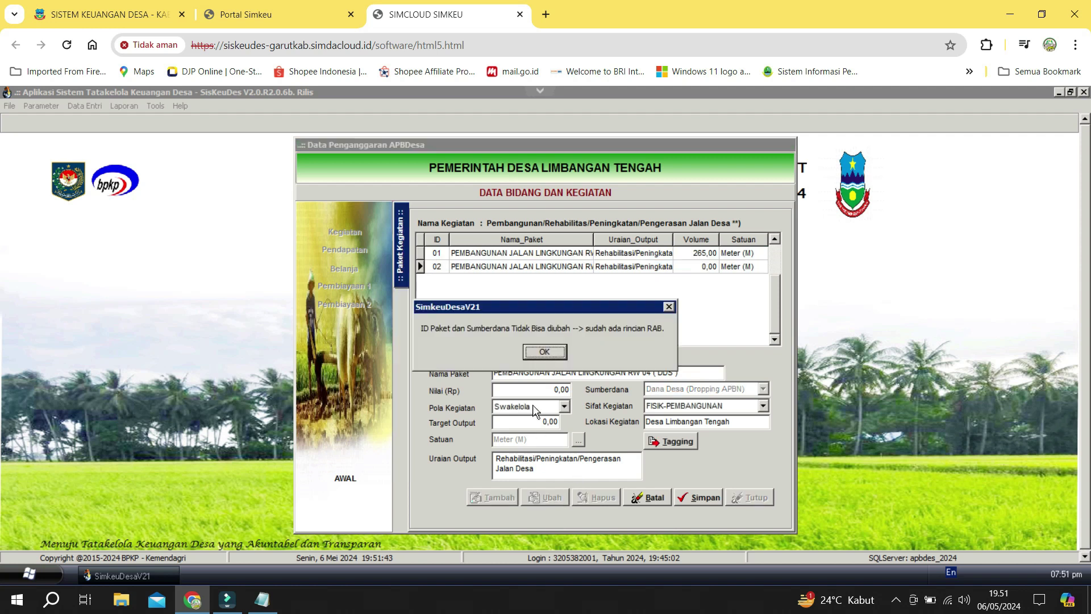
{"action": "left_click", "coordinate": [546, 360]}
{"action": "left_click", "coordinate": [548, 390]}
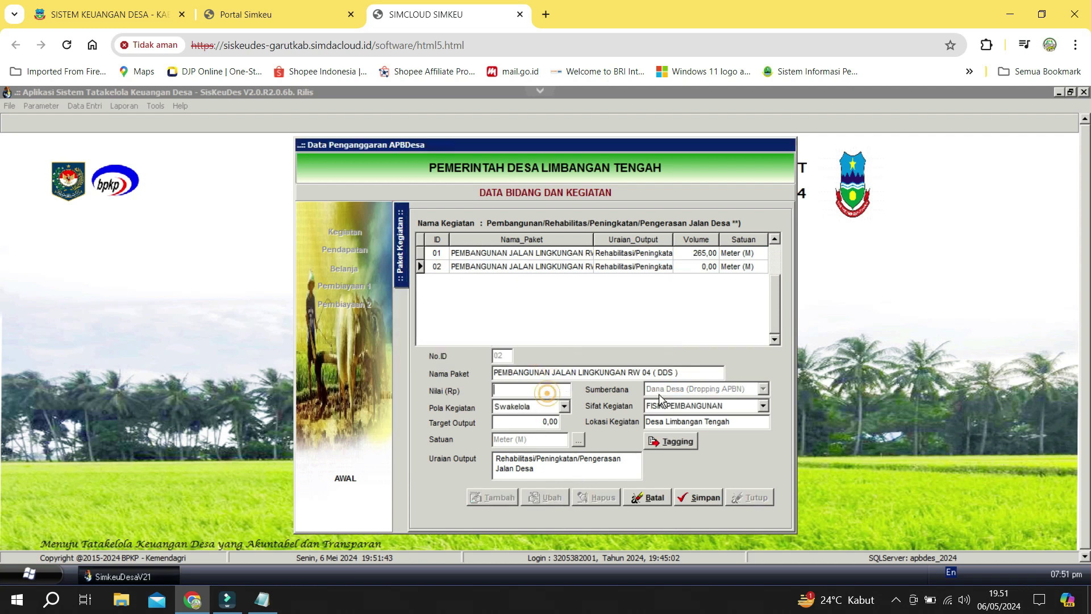
{"action": "type", "text": "1"}
{"action": "key", "text": "BackSpace"}
{"action": "type", "text": "4"}
{"action": "key", "text": "BackSpace"}
{"action": "type", "text": "46.000."}
{"action": "type", "text": "000000"}
{"action": "key", "text": "Tab"}
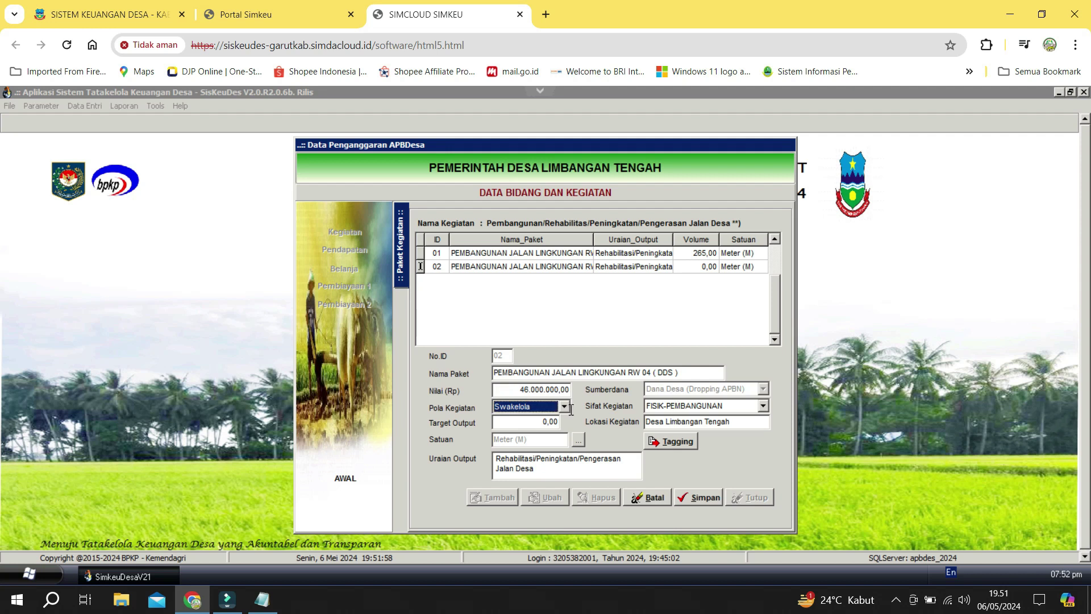
{"action": "left_click", "coordinate": [549, 392]}
{"action": "double_click", "coordinate": [549, 394]}
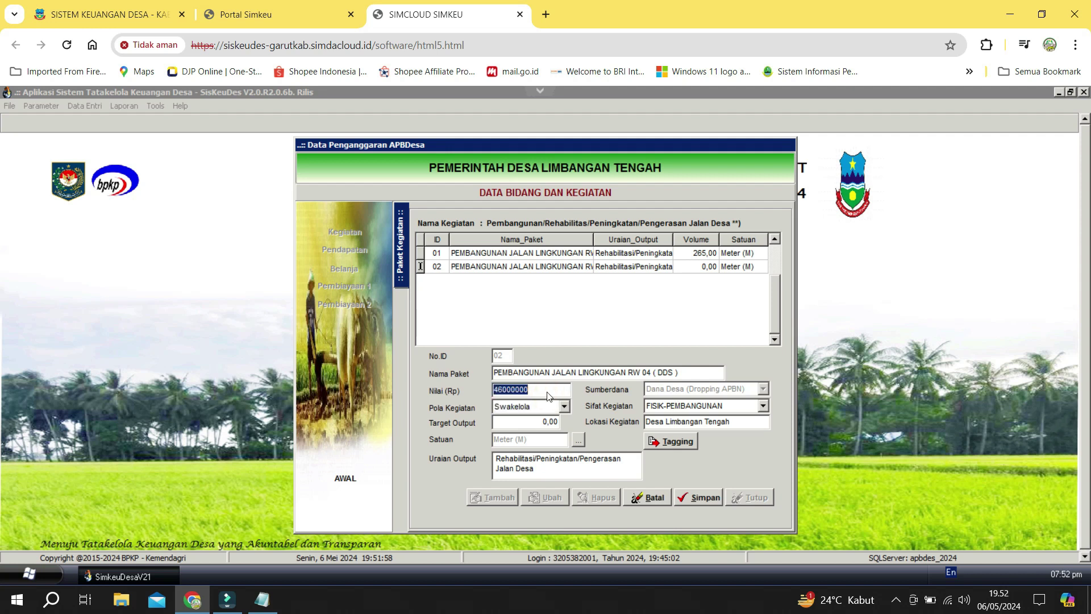
{"action": "type", "text": "4"}
{"action": "type", "text": "5"}
{"action": "key", "text": "BackSpace"}
{"action": "type", "text": "1000000"}
{"action": "key", "text": "Tab"}
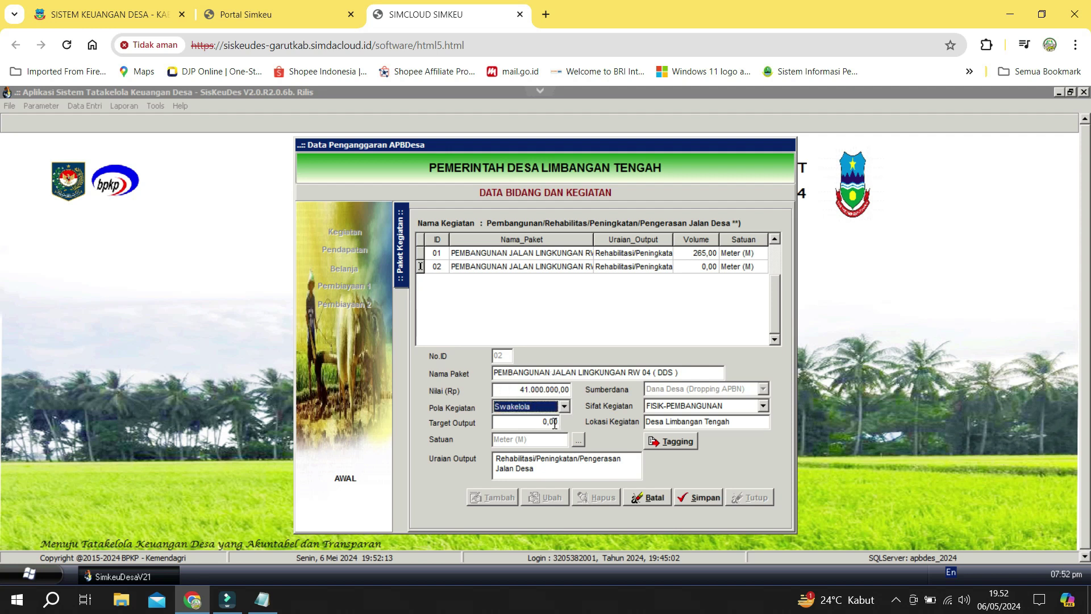
Set package 02's target output to 180 metres and save it.
{"action": "left_click", "coordinate": [554, 423]}
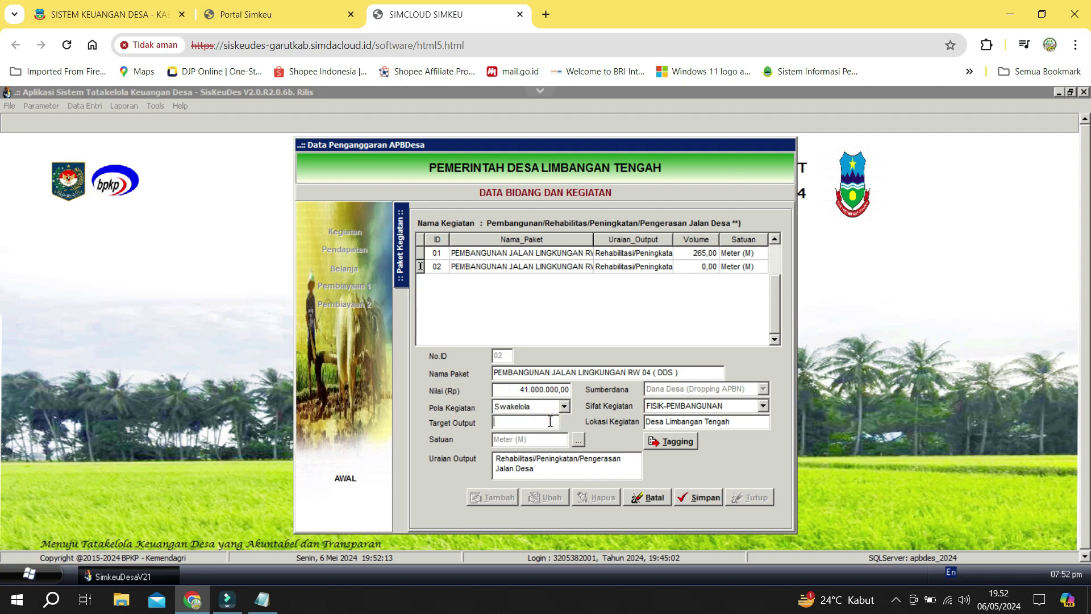
{"action": "type", "text": "180"}
{"action": "key", "text": "Tab"}
{"action": "left_click", "coordinate": [694, 498]}
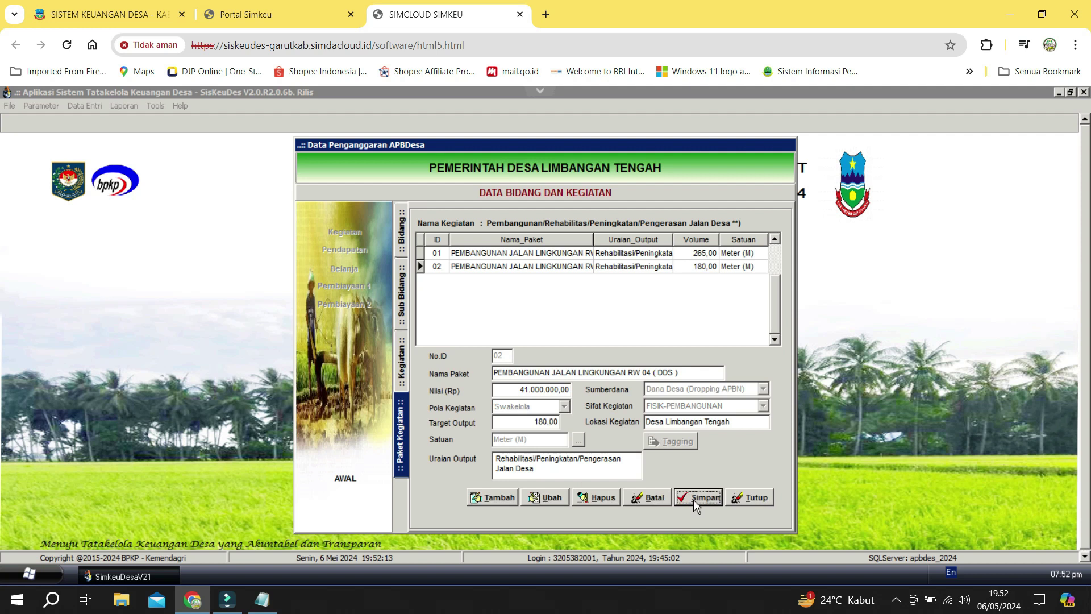
{"action": "left_click", "coordinate": [456, 267]}
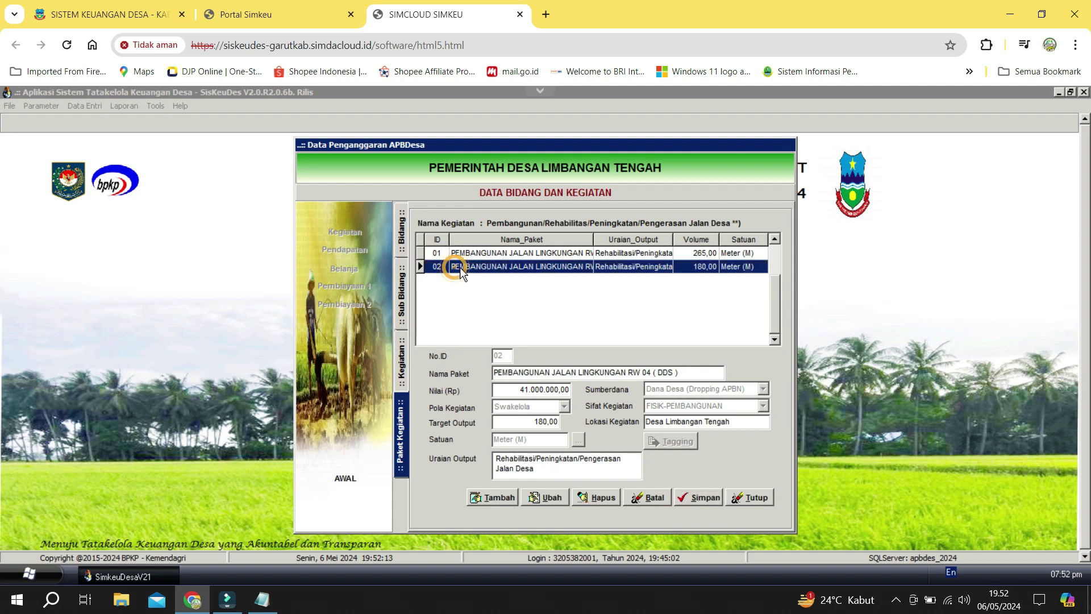
Reopen the Upah Tenaga Kerja detail items for Jalan Desa activity 38.2001.02.03.10's package.
{"action": "left_click", "coordinate": [543, 257]}
{"action": "left_click", "coordinate": [568, 266]}
{"action": "left_click", "coordinate": [751, 498]}
{"action": "left_click", "coordinate": [312, 266]}
{"action": "left_click", "coordinate": [502, 264]}
{"action": "left_click", "coordinate": [516, 251]}
{"action": "double_click", "coordinate": [515, 253]}
{"action": "left_click", "coordinate": [618, 294]}
{"action": "left_click", "coordinate": [625, 321]}
{"action": "left_click", "coordinate": [628, 309]}
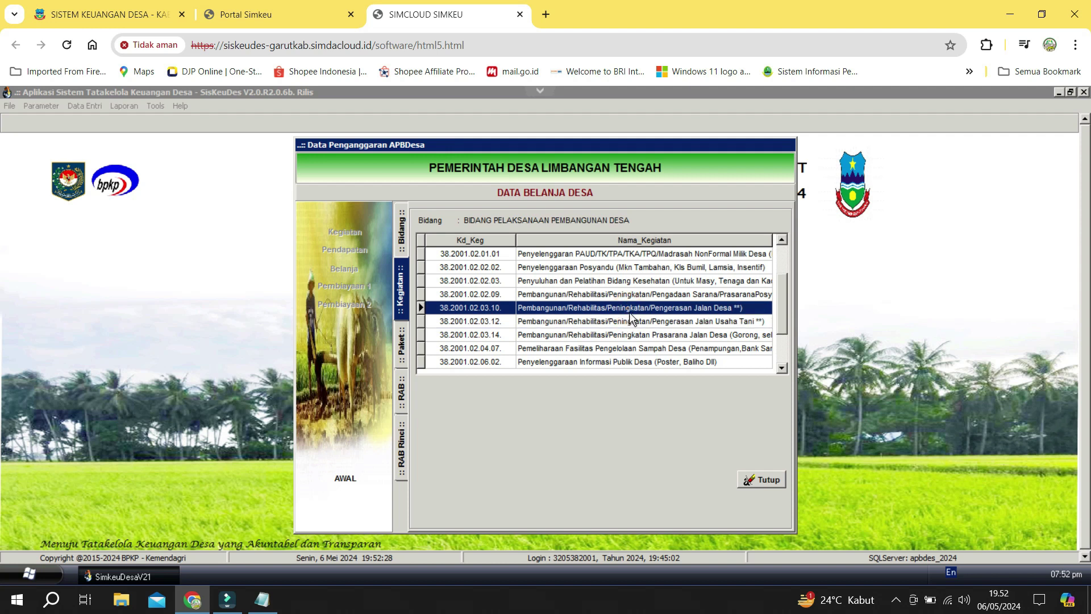
{"action": "double_click", "coordinate": [629, 312]}
{"action": "double_click", "coordinate": [606, 283]}
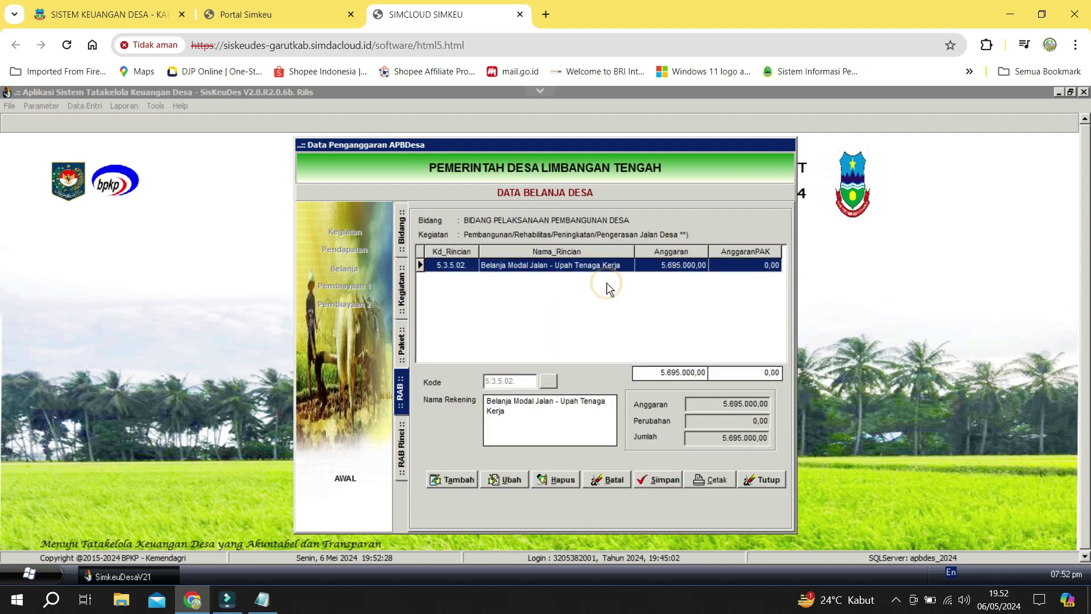
{"action": "double_click", "coordinate": [609, 271]}
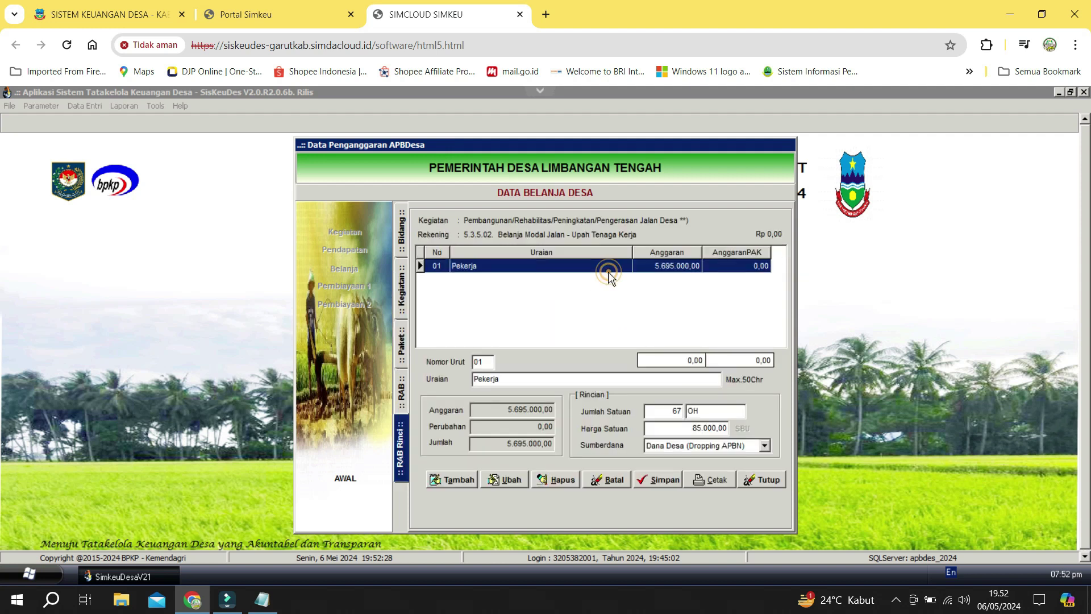
Start detail line 02 described as 'Tukang', copied from the Notepad list.
{"action": "left_click", "coordinate": [454, 474]}
{"action": "key", "text": "alt+Tab"}
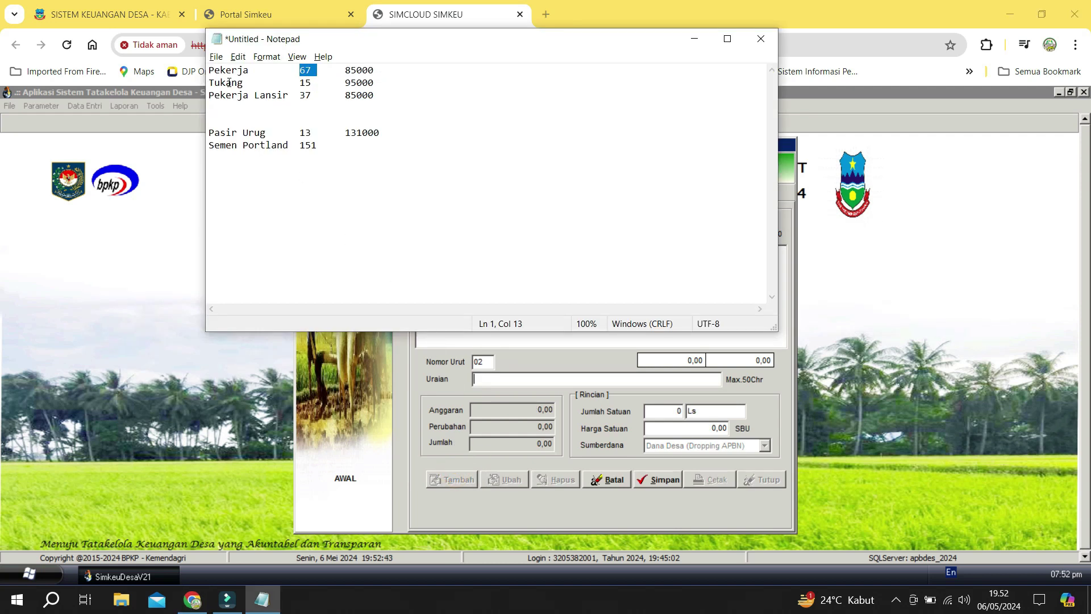
{"action": "left_click_drag", "start_coordinate": [245, 83], "coordinate": [178, 81]}
{"action": "key", "text": "ctrl+c"}
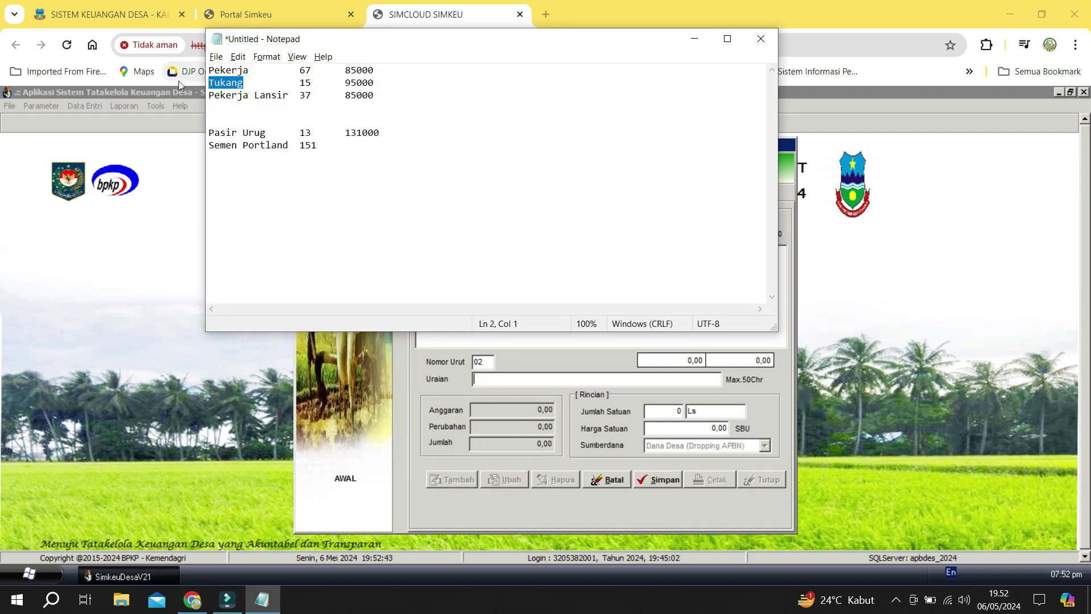
{"action": "left_click", "coordinate": [699, 343]}
{"action": "key", "text": "ctrl+v"}
{"action": "key", "text": "alt+Tab"}
{"action": "key", "text": "alt+Tab"}
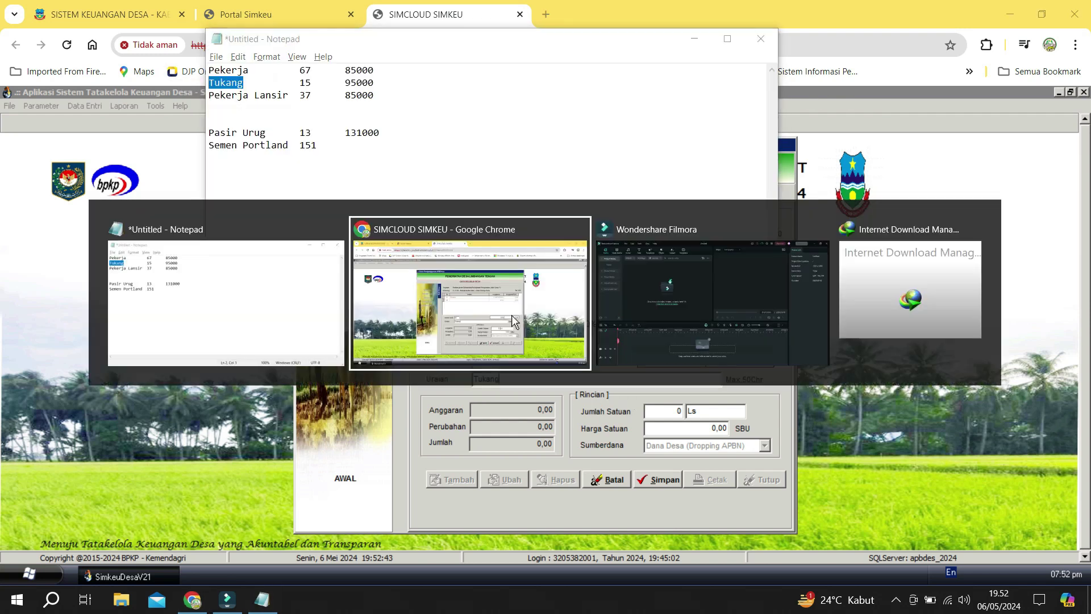
{"action": "key", "text": "alt+Tab"}
{"action": "key", "text": "alt+Tab"}
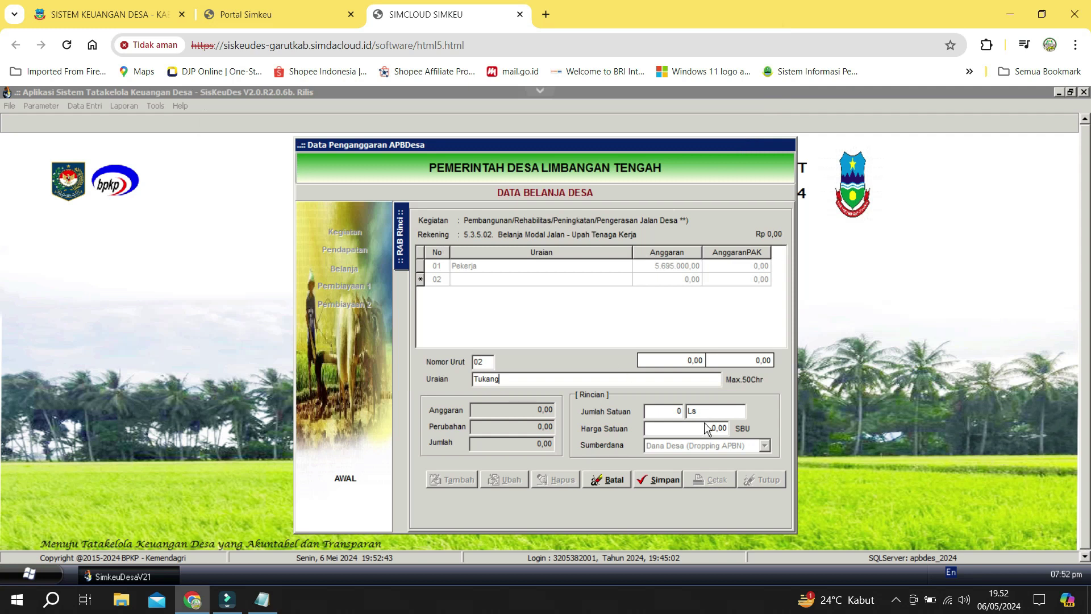
Enter 15 OH at 95.000 for the Tukang line and save it.
{"action": "left_click", "coordinate": [673, 409]}
{"action": "type", "text": "15"}
{"action": "key", "text": "Tab"}
{"action": "type", "text": "OH"}
{"action": "key", "text": "Tab"}
{"action": "type", "text": "950000"}
{"action": "key", "text": "Tab"}
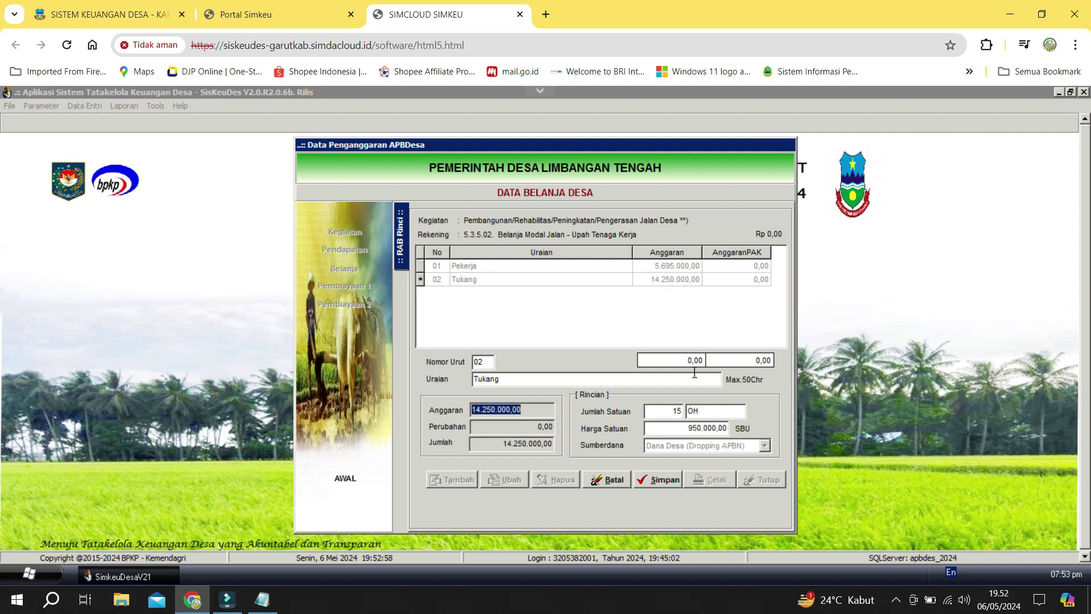
{"action": "left_click", "coordinate": [696, 428]}
{"action": "key", "text": "Tab"}
{"action": "left_click", "coordinate": [667, 479]}
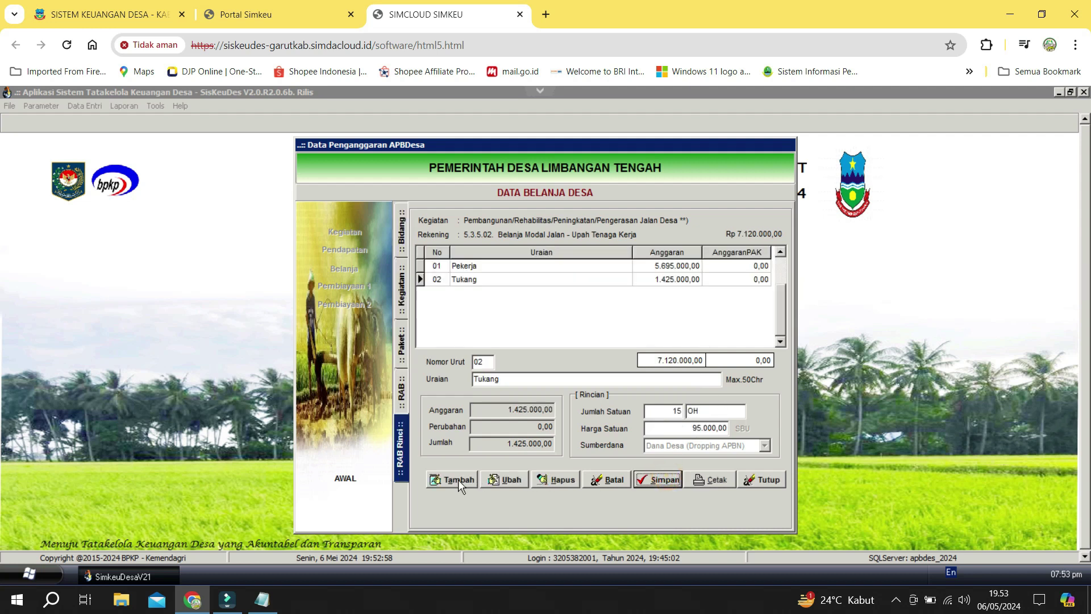
{"action": "left_click", "coordinate": [454, 480]}
Add Pekerja Lansir, 37 OH at 85.000 (3.145.000), to labour wages and save it.
{"action": "key", "text": "alt+Tab"}
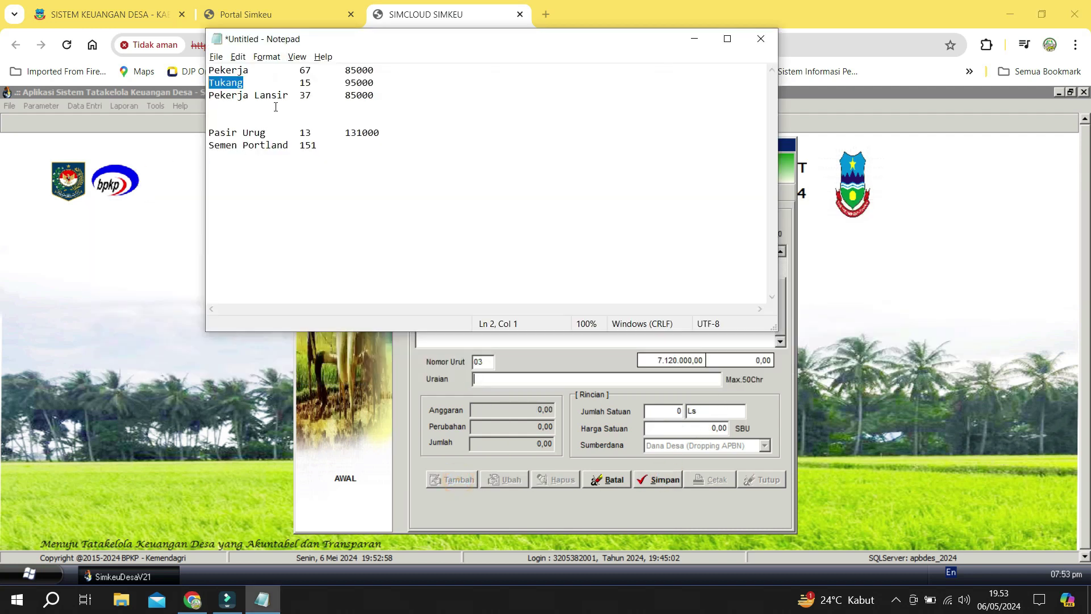
{"action": "left_click", "coordinate": [289, 96]}
{"action": "key", "text": "shift+Home"}
{"action": "key", "text": "ctrl+c"}
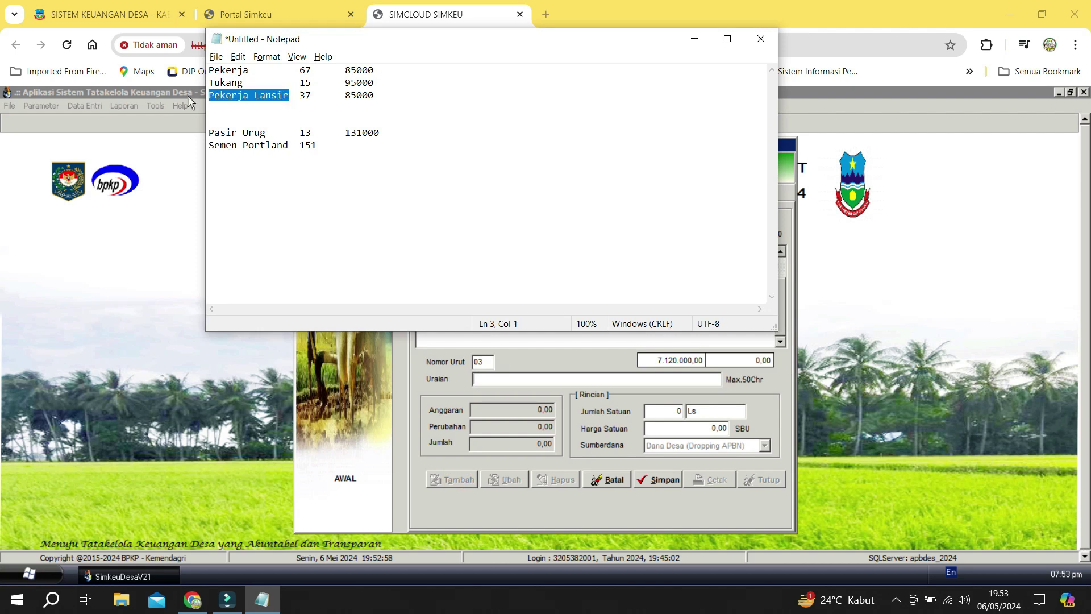
{"action": "left_click", "coordinate": [188, 95]}
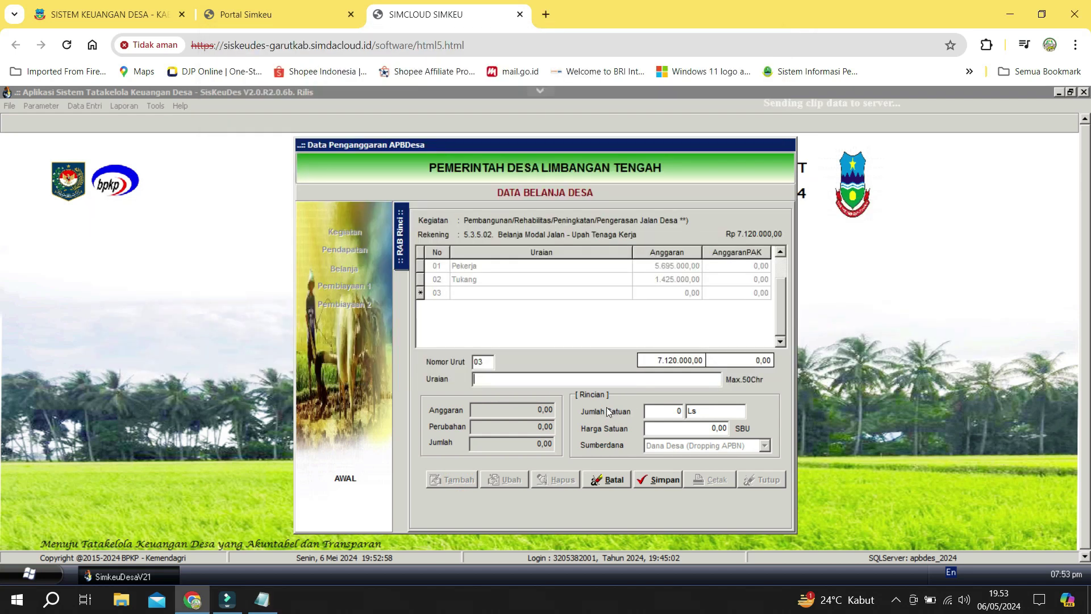
{"action": "key", "text": "ctrl+v"}
{"action": "left_click", "coordinate": [661, 412]}
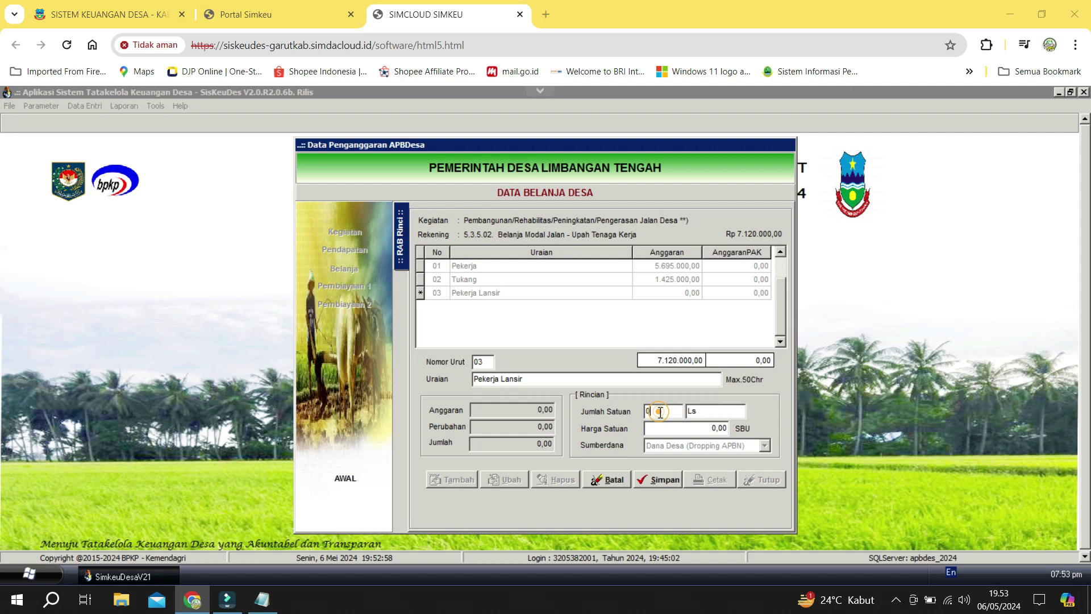
{"action": "key", "text": "alt+Tab"}
{"action": "left_click", "coordinate": [661, 412]}
{"action": "type", "text": "37"}
{"action": "key", "text": "Tab"}
{"action": "type", "text": "OH"}
{"action": "key", "text": "Tab"}
{"action": "type", "text": "8"}
{"action": "type", "text": "5.000"}
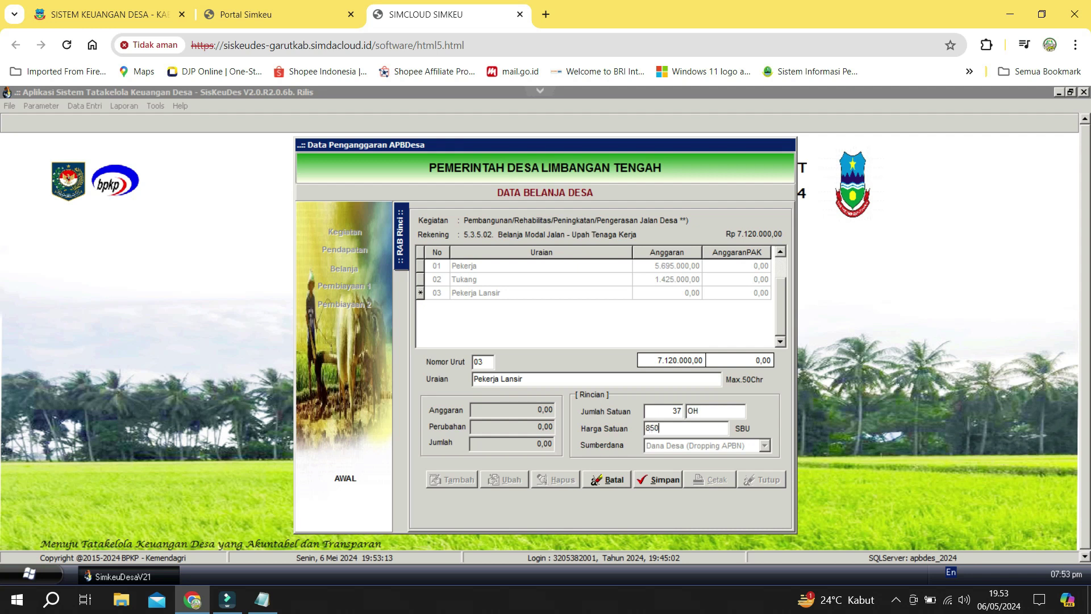
{"action": "key", "text": "Tab"}
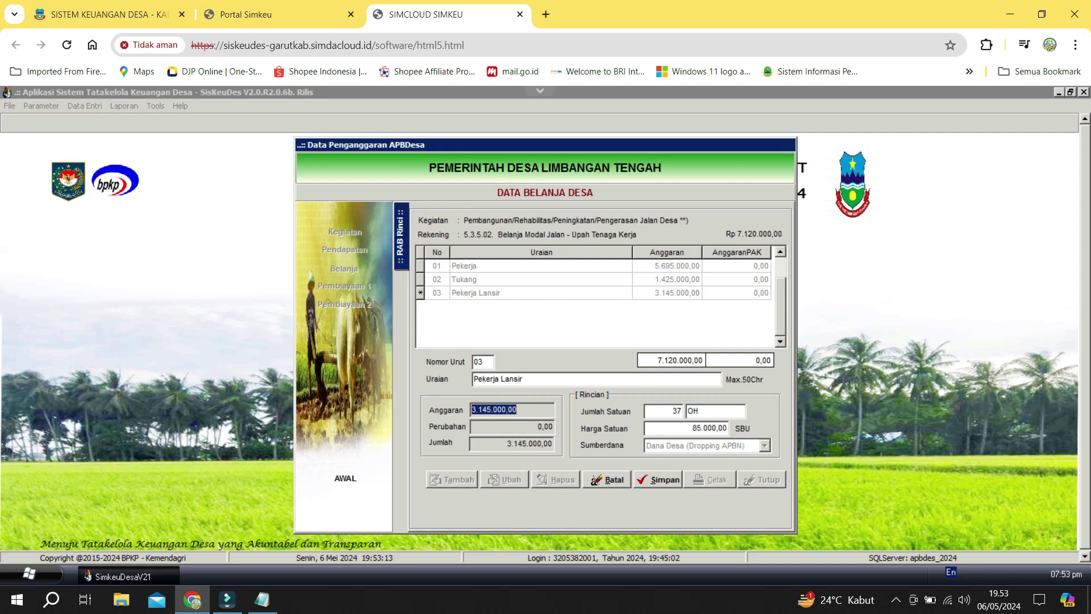
{"action": "left_click", "coordinate": [671, 480]}
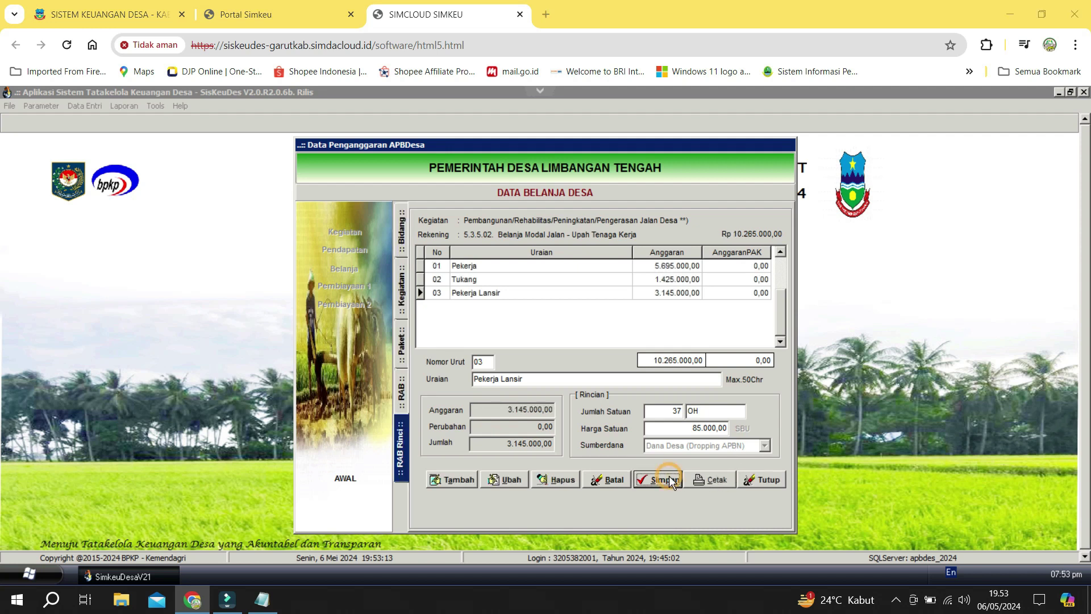
Open the RW 04 package's budget accounts and start a new account via the Kode lookup.
{"action": "key", "text": "alt+Tab"}
{"action": "key", "text": "alt+Tab"}
{"action": "left_click", "coordinate": [404, 338]}
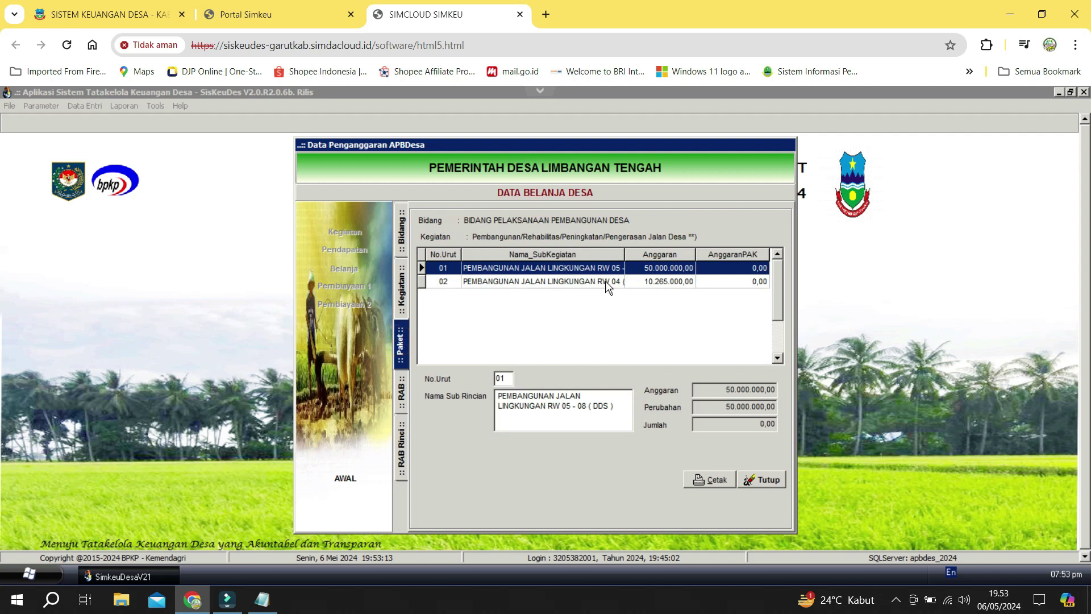
{"action": "double_click", "coordinate": [610, 278]}
{"action": "left_click", "coordinate": [457, 479]}
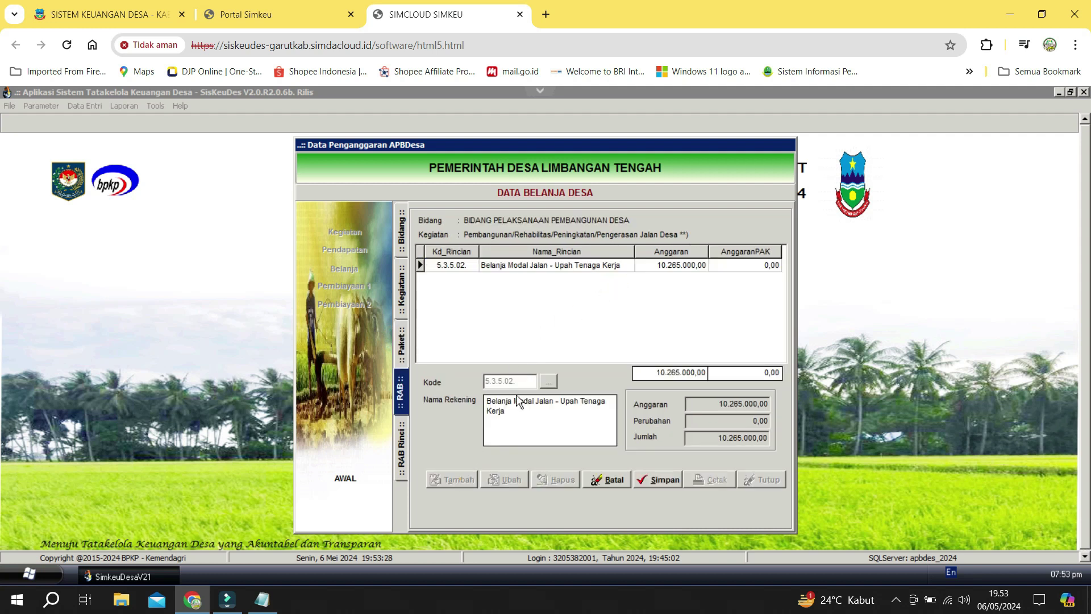
{"action": "left_click", "coordinate": [548, 381]}
Choose account 5.3 > 5.3.5 > 5.3.5.03 Bahan Baku/Material, save it, and open its item details.
{"action": "left_click", "coordinate": [525, 262]}
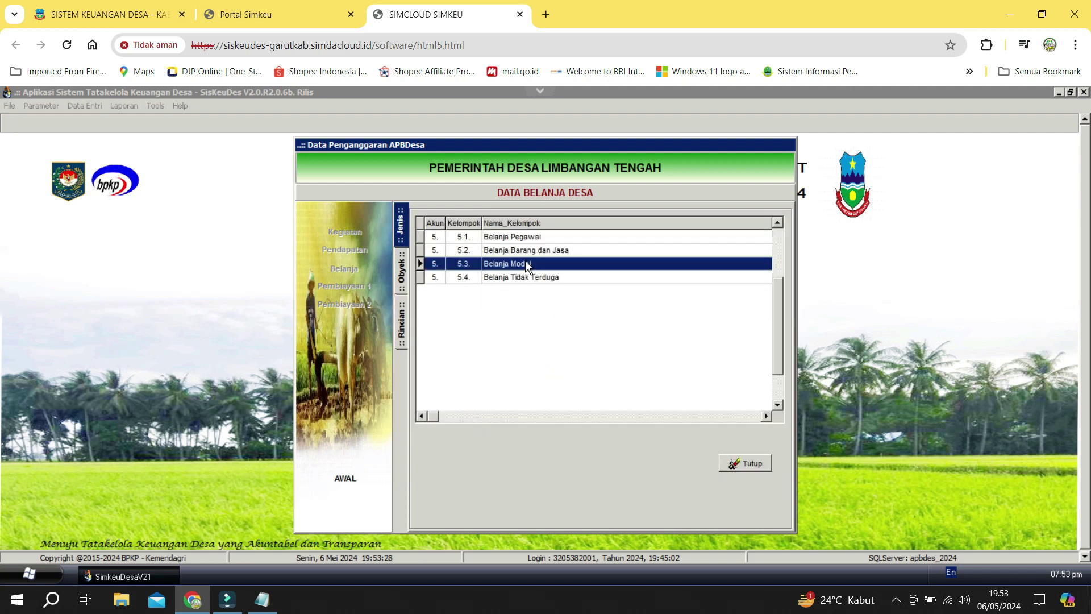
{"action": "left_click", "coordinate": [506, 266]}
{"action": "double_click", "coordinate": [507, 265]}
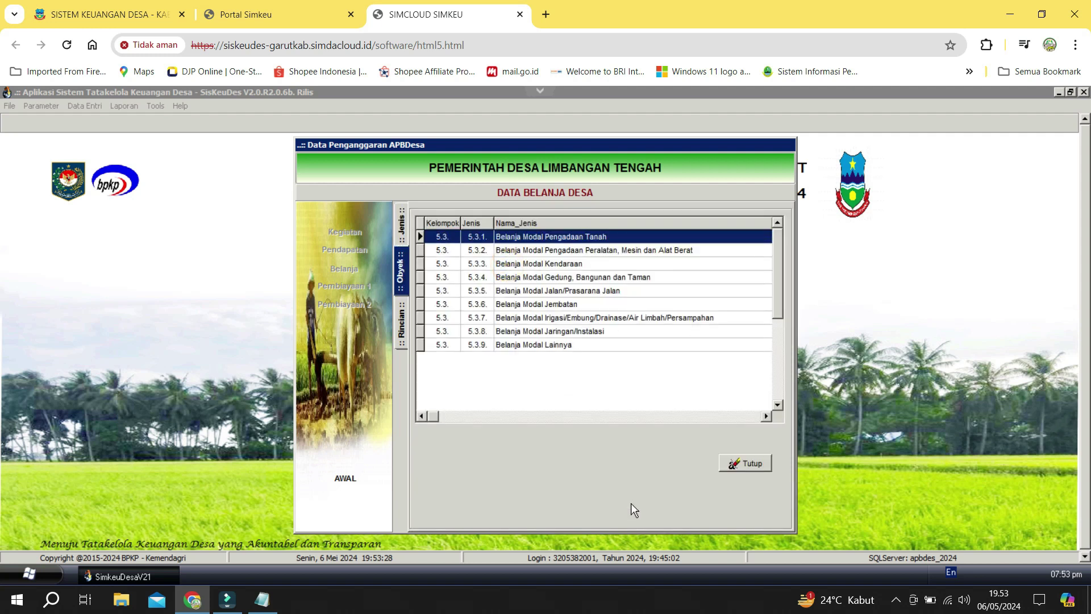
{"action": "left_click", "coordinate": [550, 305]}
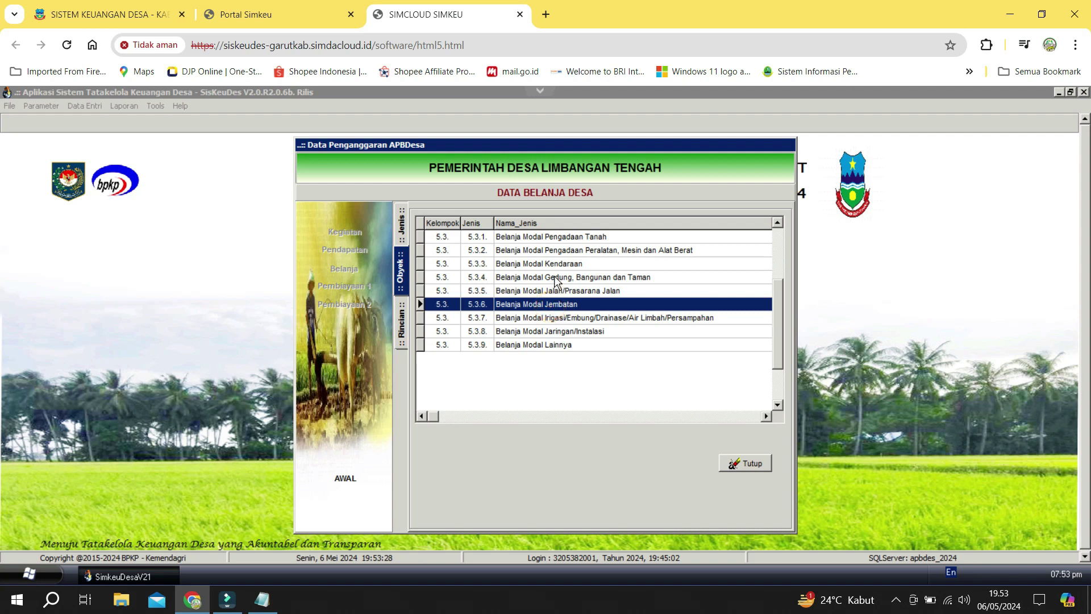
{"action": "double_click", "coordinate": [544, 291]}
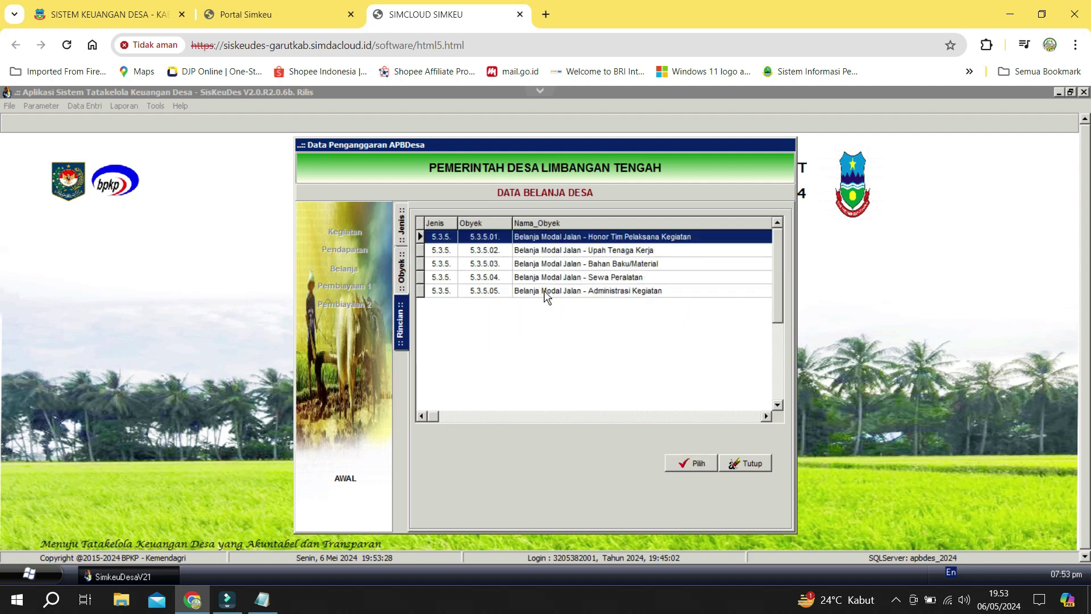
{"action": "left_click", "coordinate": [537, 264]}
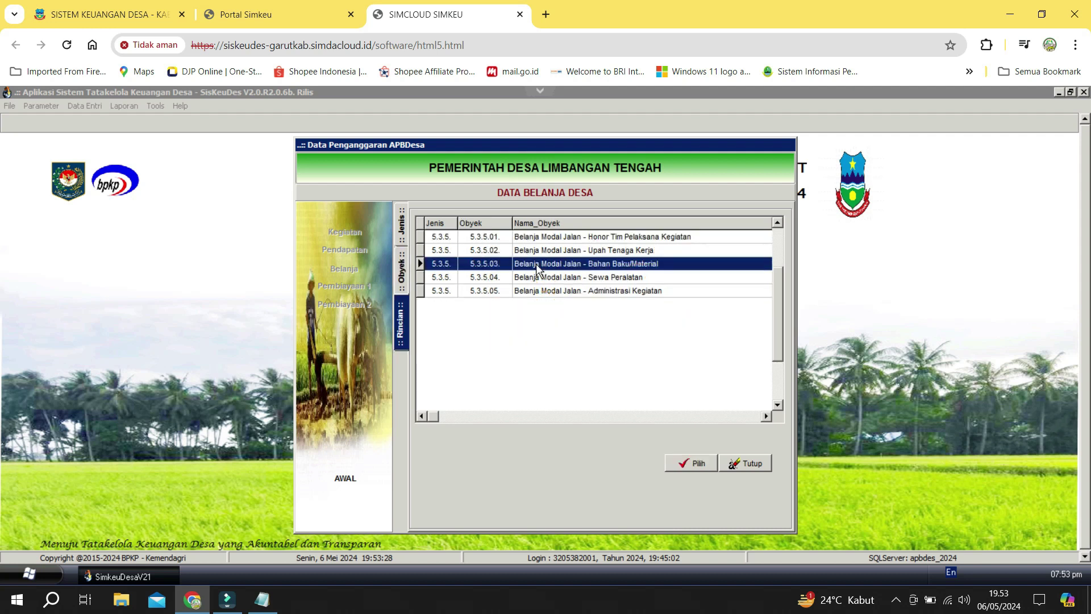
{"action": "double_click", "coordinate": [537, 264]}
{"action": "left_click", "coordinate": [666, 480]}
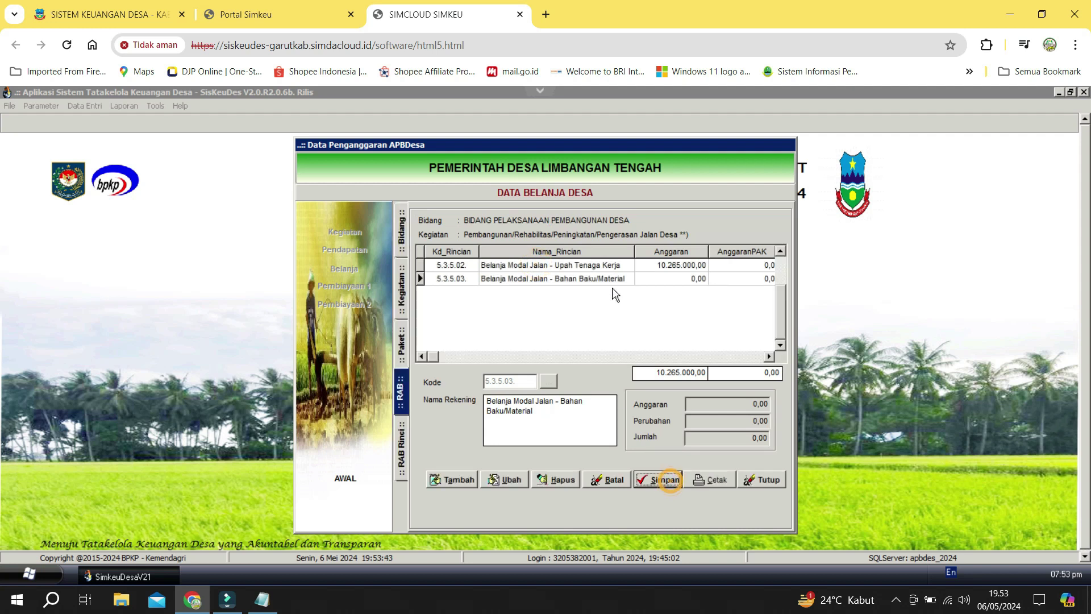
{"action": "double_click", "coordinate": [612, 284]}
Add Pasir Urug, 13 M3 at 131.000, as a material item and save it.
{"action": "left_click", "coordinate": [463, 481]}
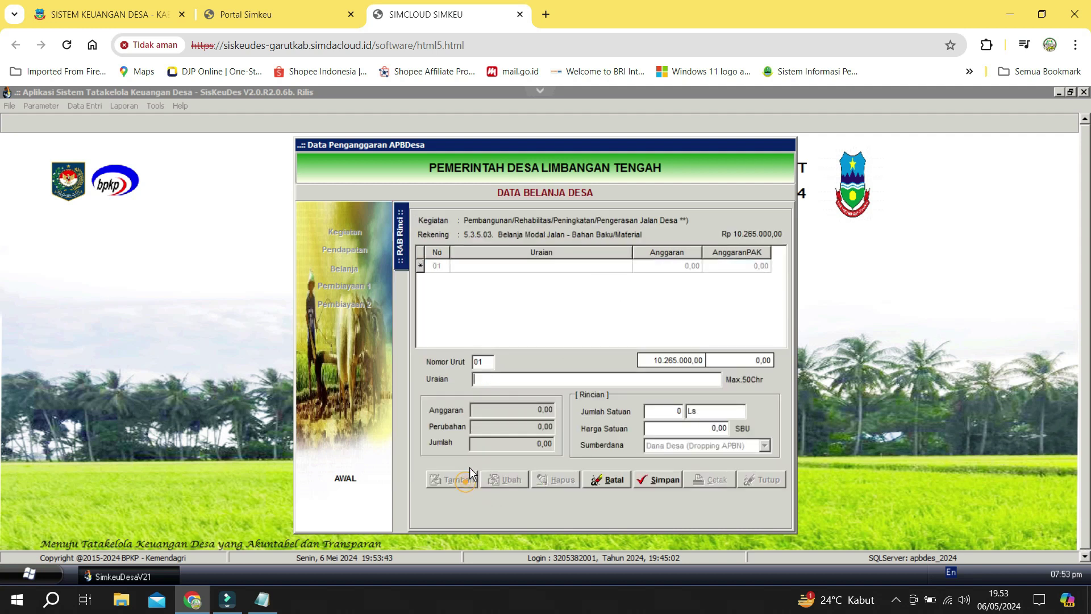
{"action": "key", "text": "alt+Tab"}
{"action": "left_click_drag", "start_coordinate": [266, 133], "coordinate": [189, 131]}
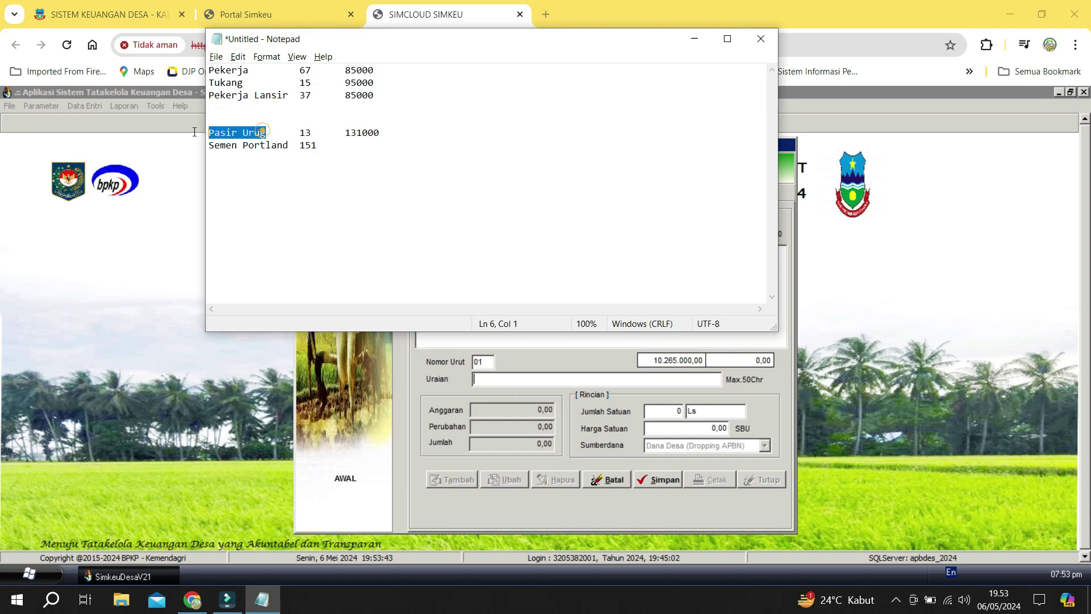
{"action": "key", "text": "ctrl+c"}
{"action": "key", "text": "alt+Tab"}
{"action": "key", "text": "ctrl+v"}
{"action": "key", "text": "Tab"}
{"action": "key", "text": "alt+Tab"}
{"action": "key", "text": "alt+Tab"}
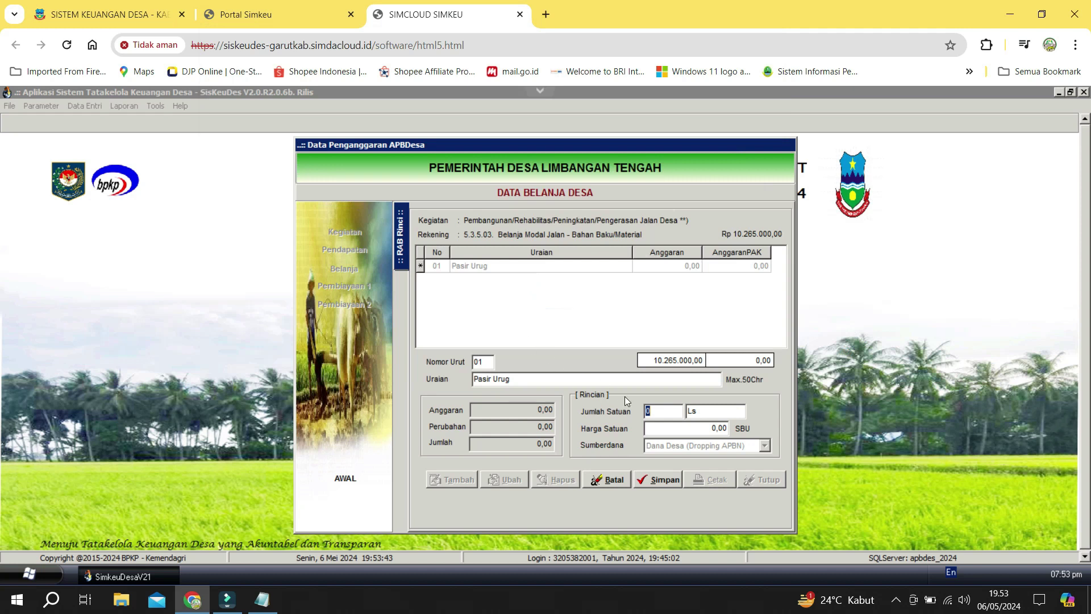
{"action": "type", "text": "13"}
{"action": "key", "text": "Tab"}
{"action": "key", "text": "alt+Tab"}
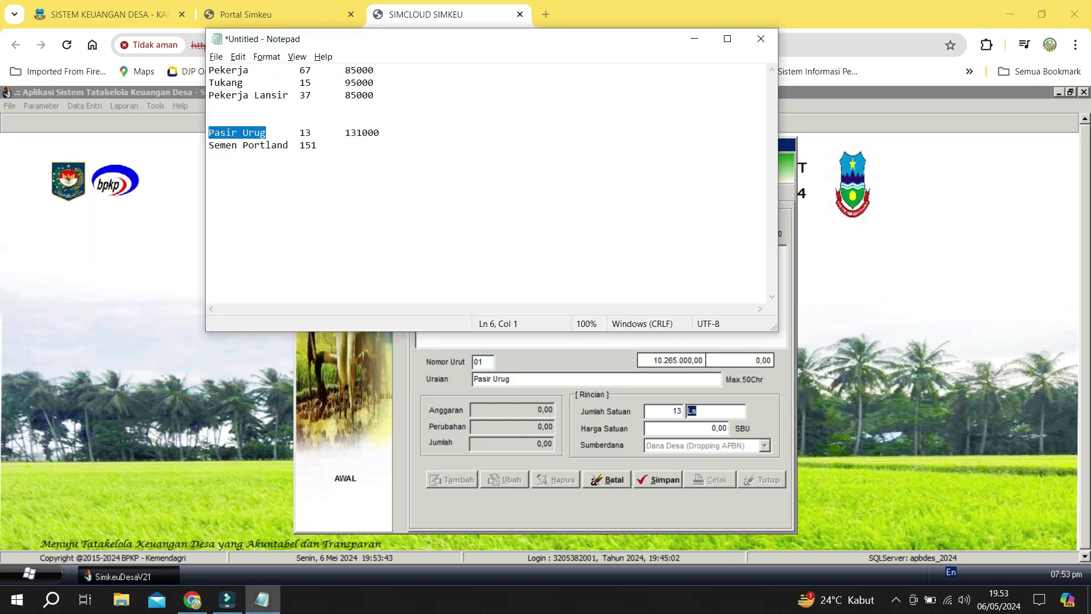
{"action": "double_click", "coordinate": [363, 133]}
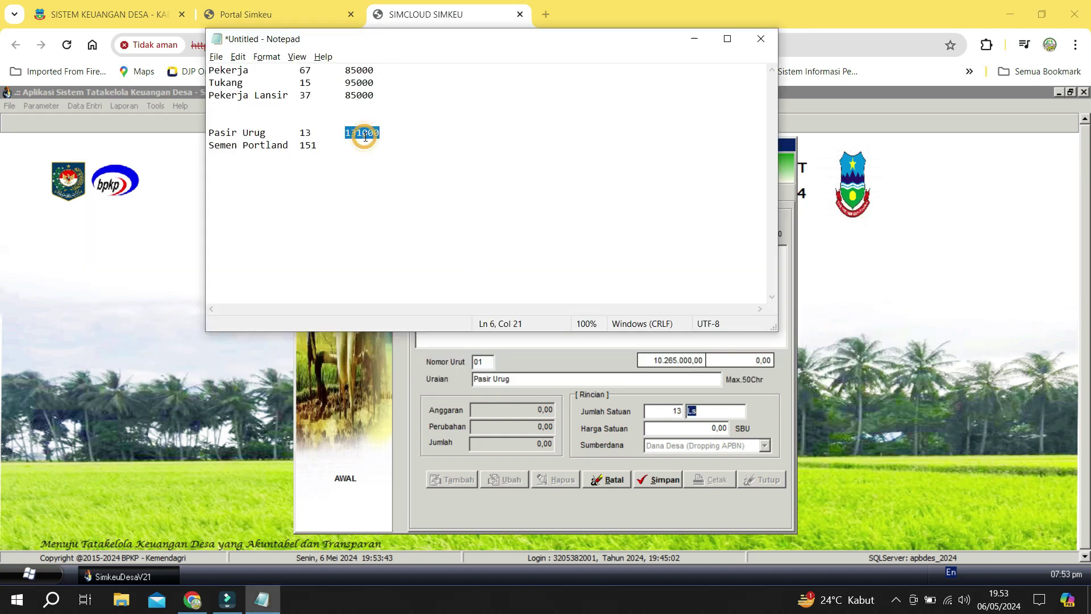
{"action": "key", "text": "alt+Tab"}
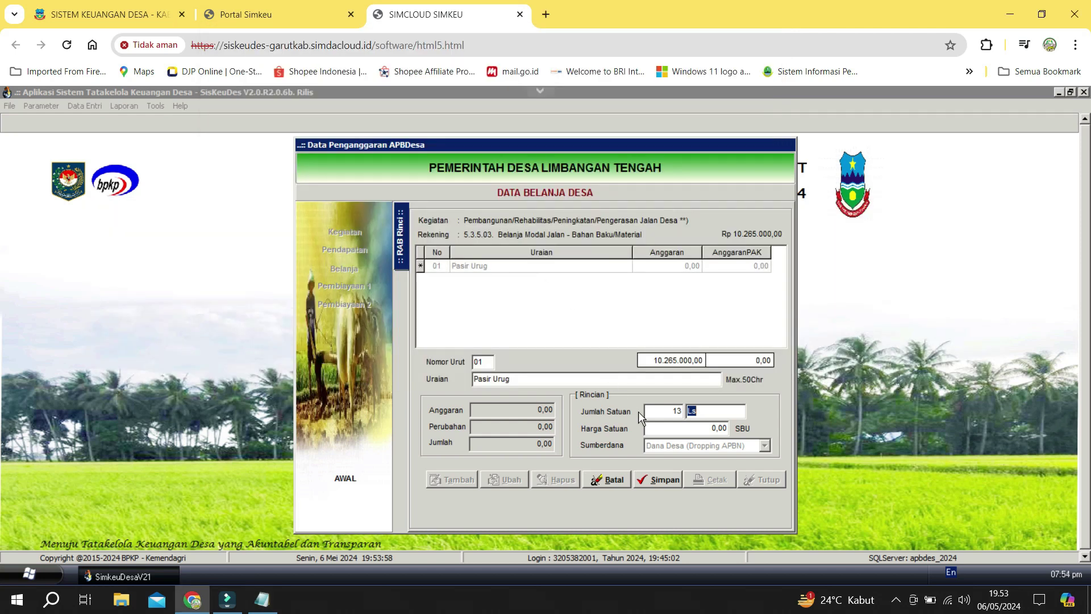
{"action": "type", "text": "M3"}
{"action": "key", "text": "Tab"}
{"action": "key", "text": "ctrl+v"}
{"action": "left_click", "coordinate": [665, 479]}
Add Semen Portland, 151 Zak at 75.000, as a material item and save it.
{"action": "left_click", "coordinate": [465, 476]}
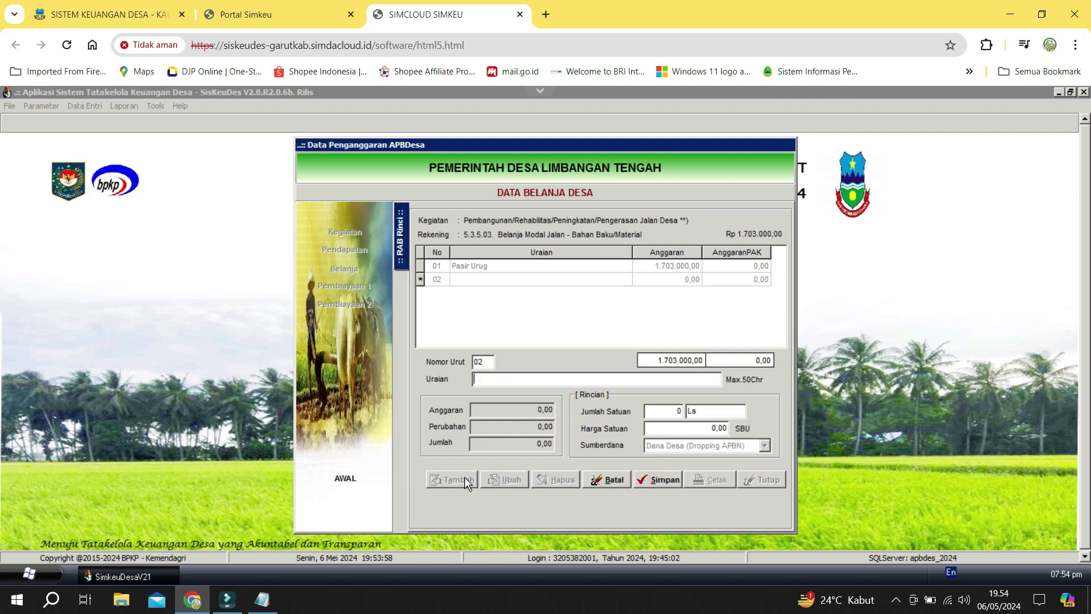
{"action": "key", "text": "alt+Tab"}
{"action": "left_click_drag", "start_coordinate": [289, 146], "coordinate": [177, 146]}
{"action": "key", "text": "ctrl+c"}
{"action": "key", "text": "alt+Tab"}
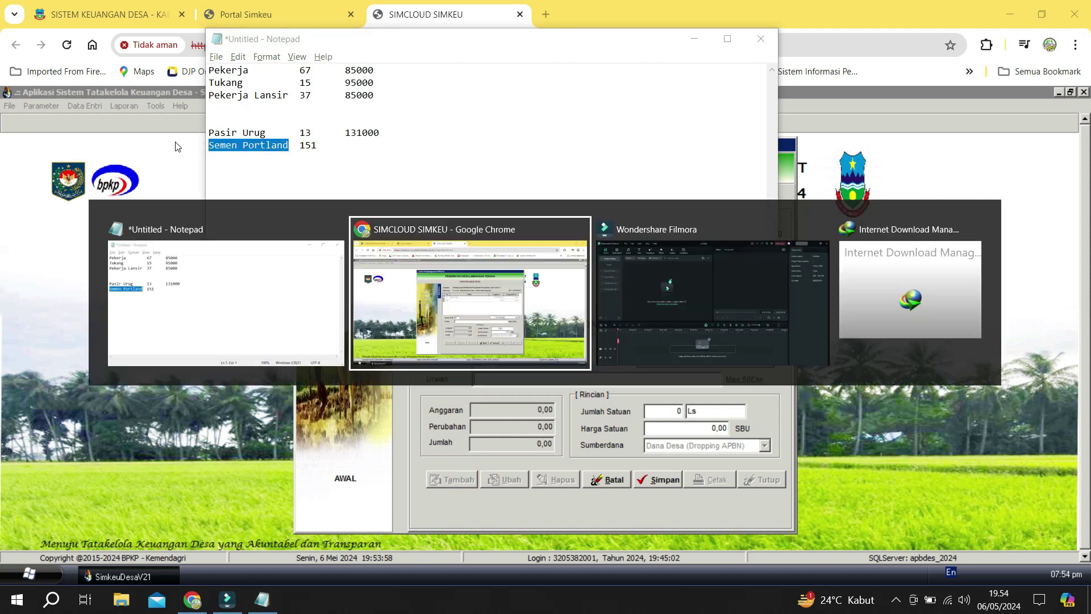
{"action": "key", "text": "ctrl+v"}
{"action": "left_click", "coordinate": [650, 411]}
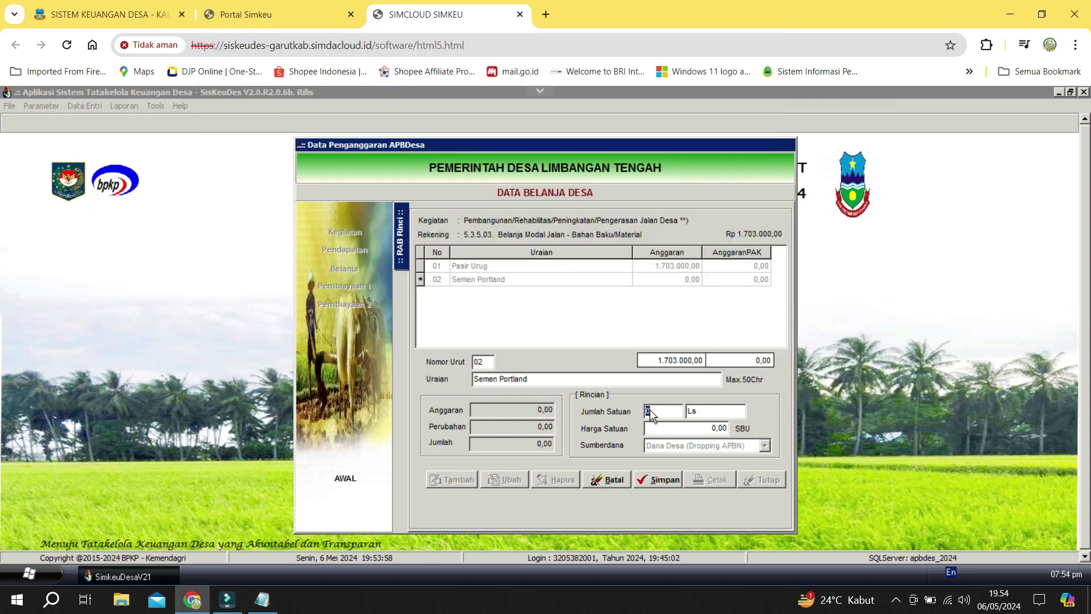
{"action": "key", "text": "alt+Tab"}
{"action": "double_click", "coordinate": [314, 145]}
{"action": "left_click", "coordinate": [314, 145]}
{"action": "left_click_drag", "start_coordinate": [317, 144], "coordinate": [300, 145]}
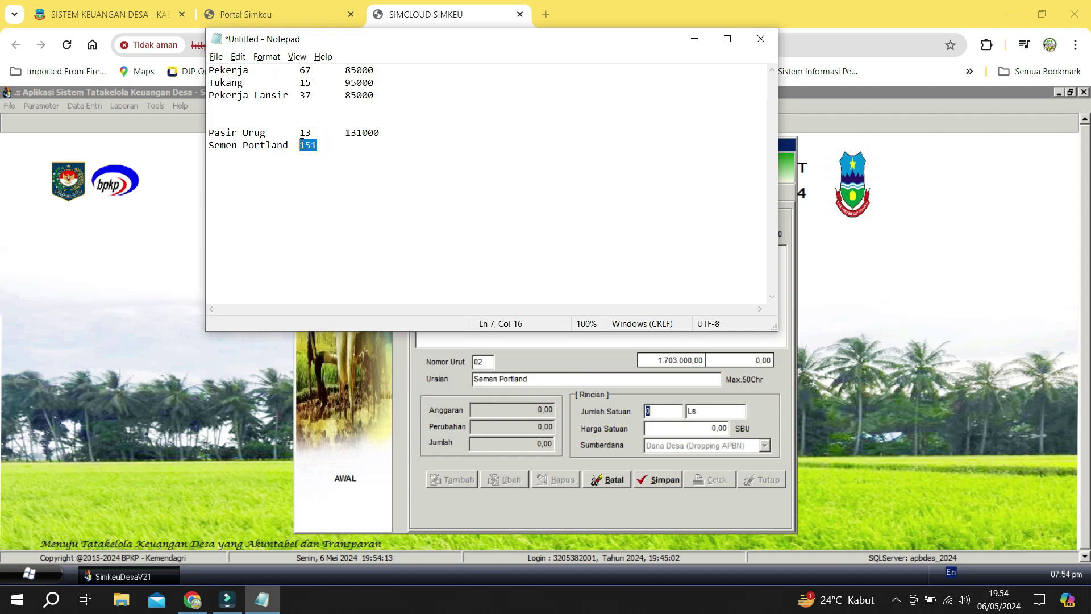
{"action": "key", "text": "alt+Tab"}
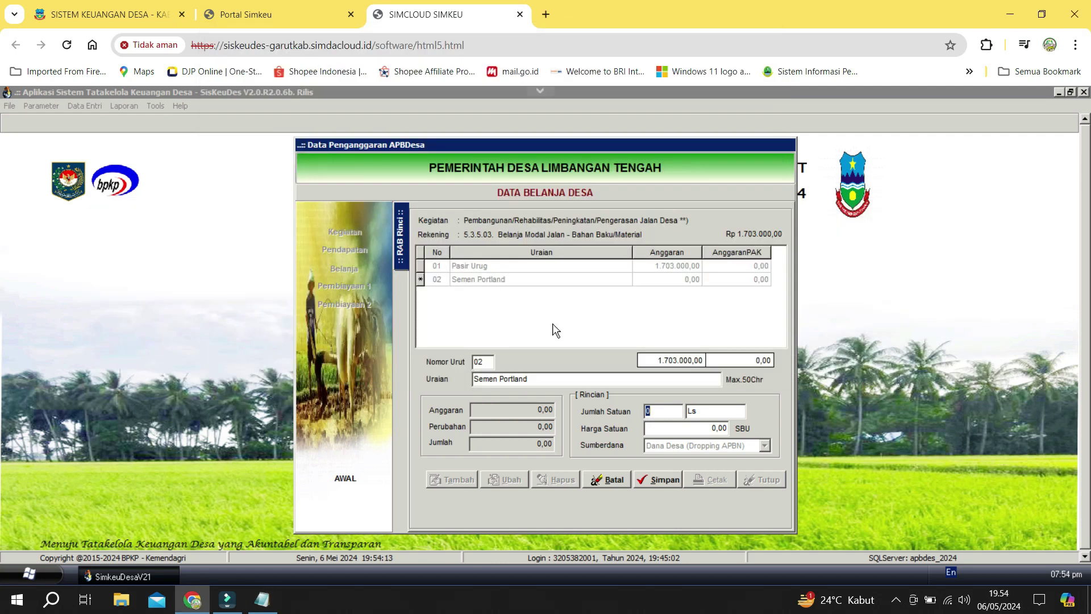
{"action": "key", "text": "ctrl+v"}
{"action": "type", "text": "Zak"}
{"action": "key", "text": "Return"}
{"action": "left_click", "coordinate": [673, 481]}
Close the Notepad item list without saving.
{"action": "key", "text": "alt+Tab"}
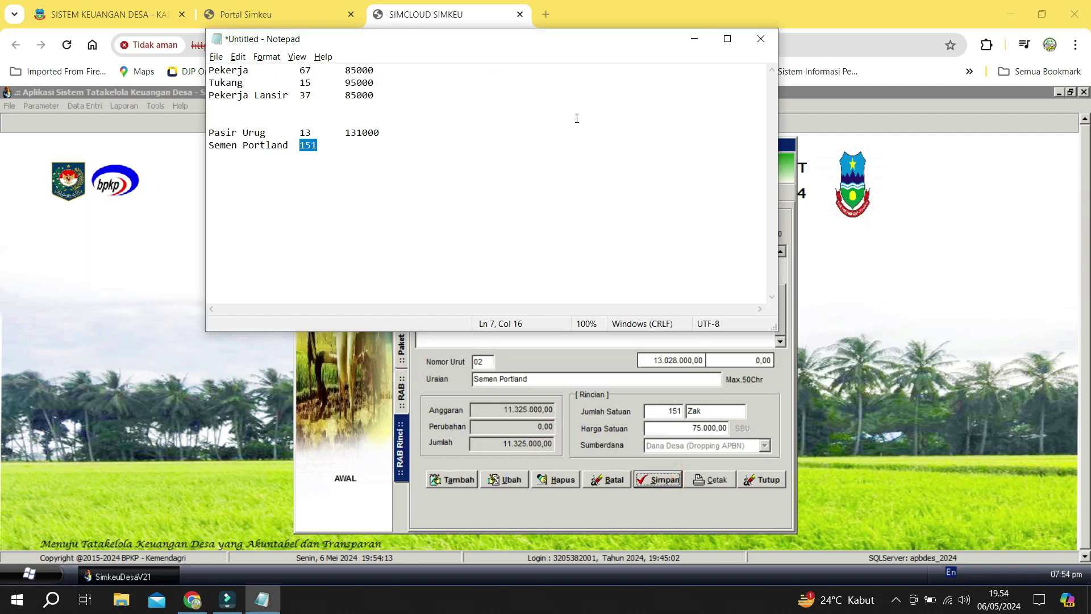
{"action": "left_click", "coordinate": [761, 38]}
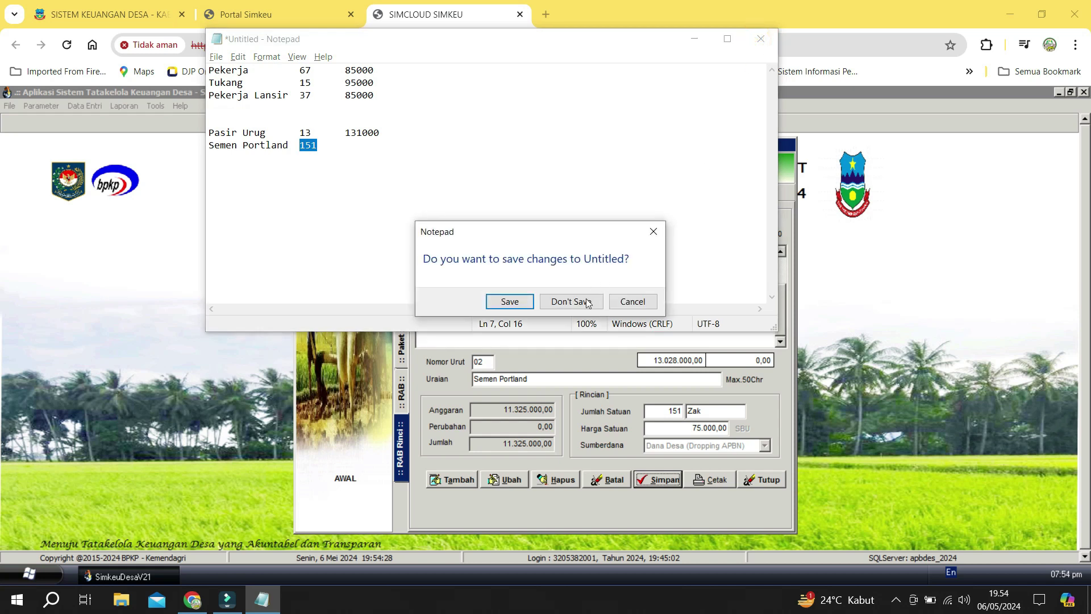
{"action": "left_click", "coordinate": [587, 299]}
Open RAB Jalan Usaha tani.pdf from Downloads in PDFelement.
{"action": "left_click", "coordinate": [121, 599]}
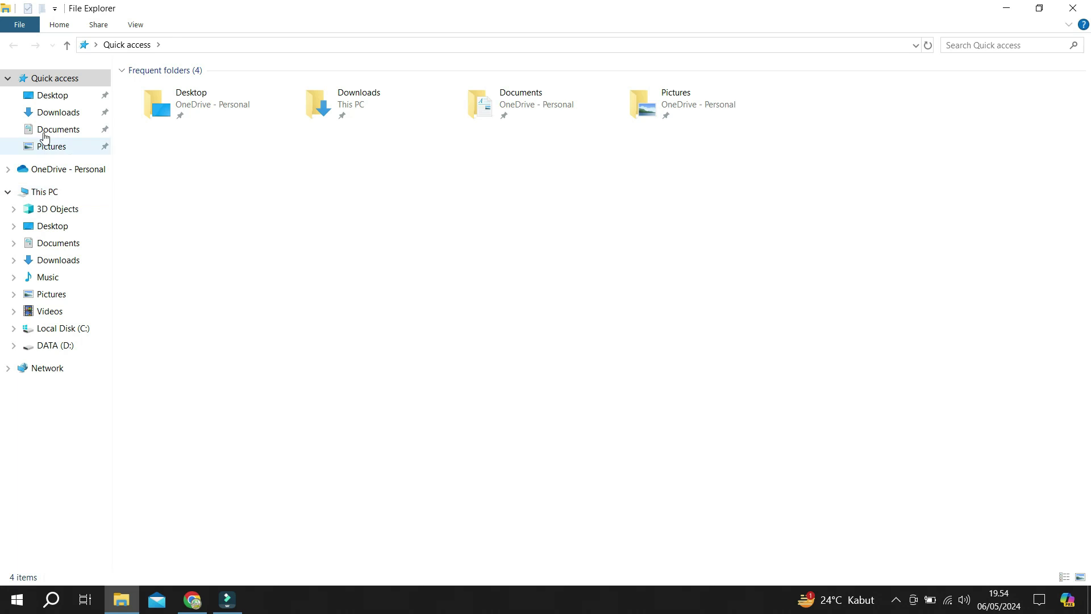
{"action": "left_click", "coordinate": [54, 112]}
{"action": "left_click", "coordinate": [197, 108]}
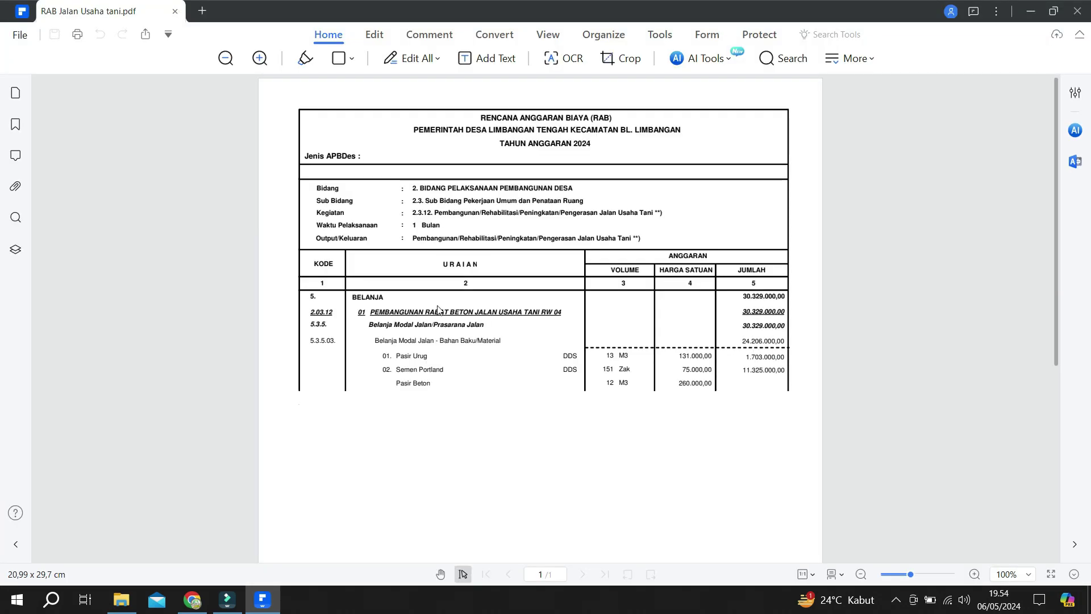
{"action": "scroll", "coordinate": [450, 312], "scroll_direction": "down", "scroll_amount": 4}
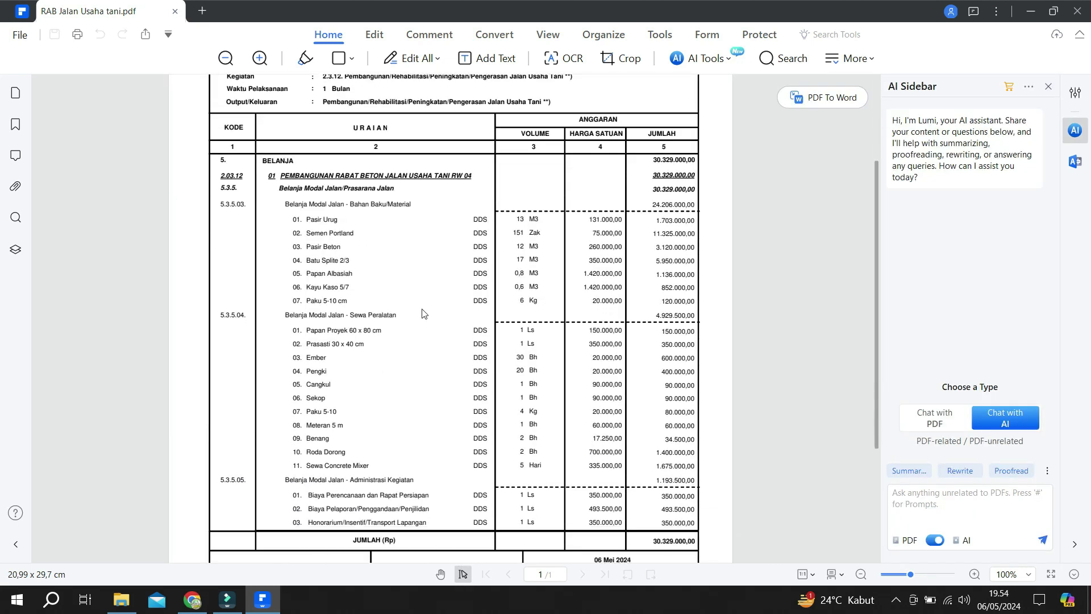
{"action": "left_click", "coordinate": [316, 231]}
{"action": "left_click", "coordinate": [430, 241]}
{"action": "left_click", "coordinate": [597, 240]}
Copy the item name 'Batu Splite 2/3' from the PDF and return to SisKeuDes.
{"action": "left_click_drag", "start_coordinate": [307, 261], "coordinate": [408, 265]}
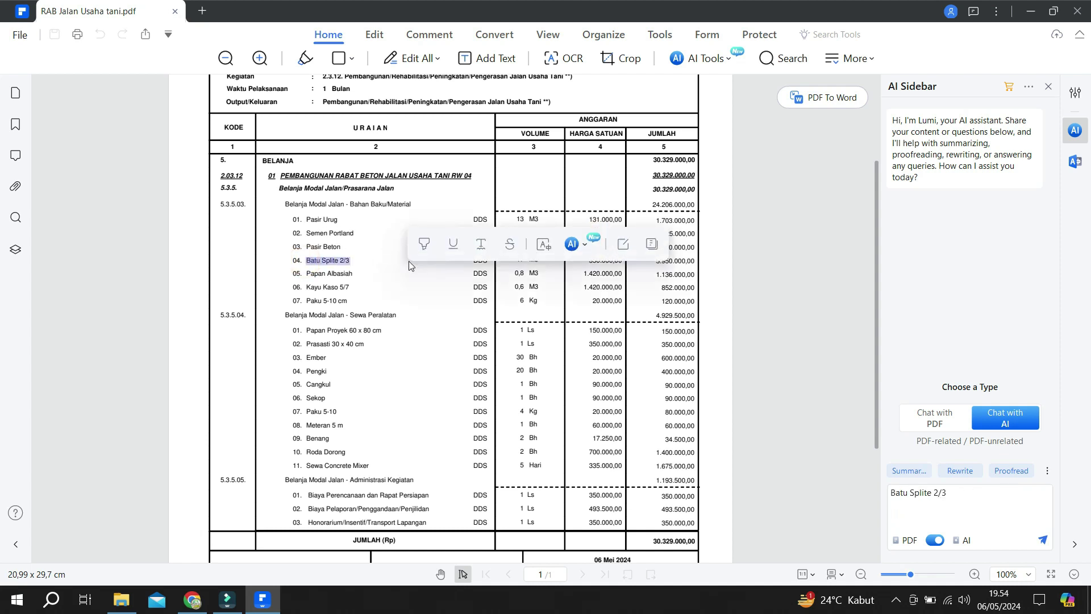
{"action": "key", "text": "alt+Tab"}
{"action": "key", "text": "alt+Tab"}
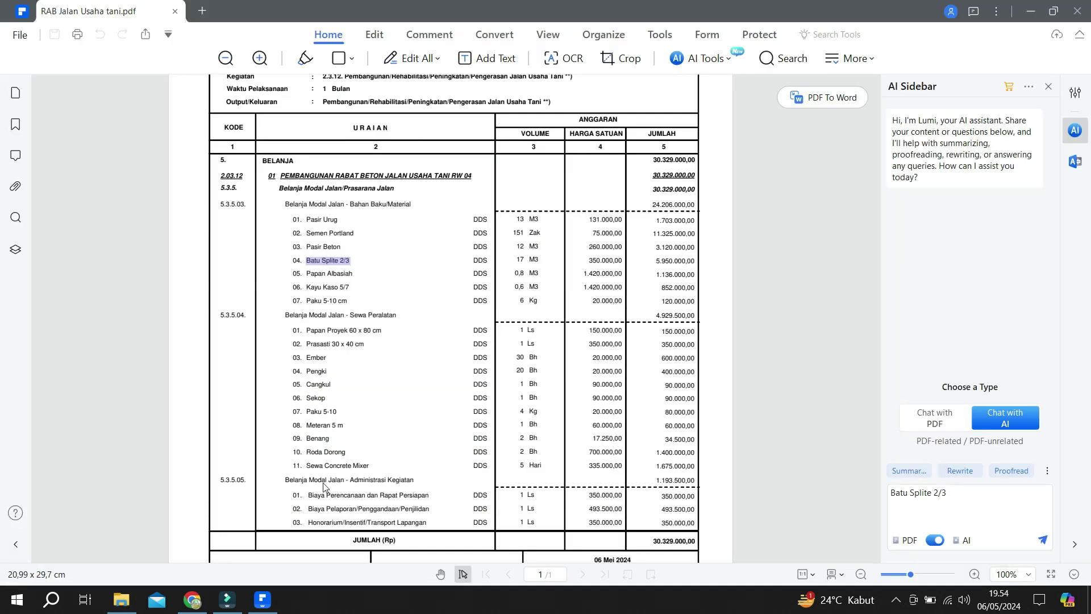
{"action": "left_click", "coordinate": [220, 592]}
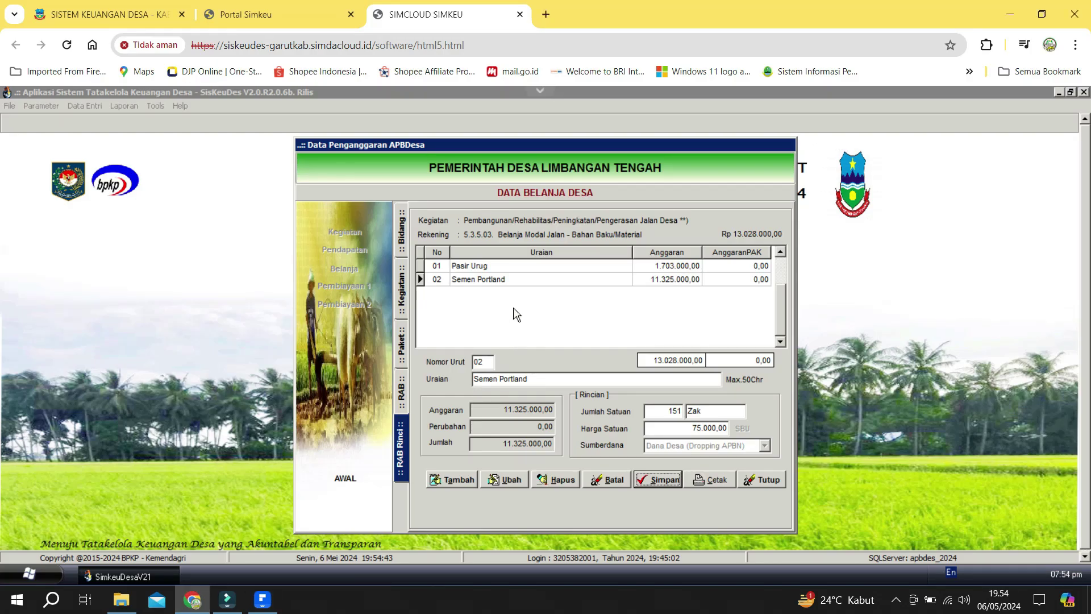
Add Batu Splite 2/3 as 17 M3 at 350.000 (5.950.000,00) and save it.
{"action": "key", "text": "alt+t"}
{"action": "key", "text": "ctrl+v"}
{"action": "key", "text": "Return"}
{"action": "key", "text": "alt+Tab"}
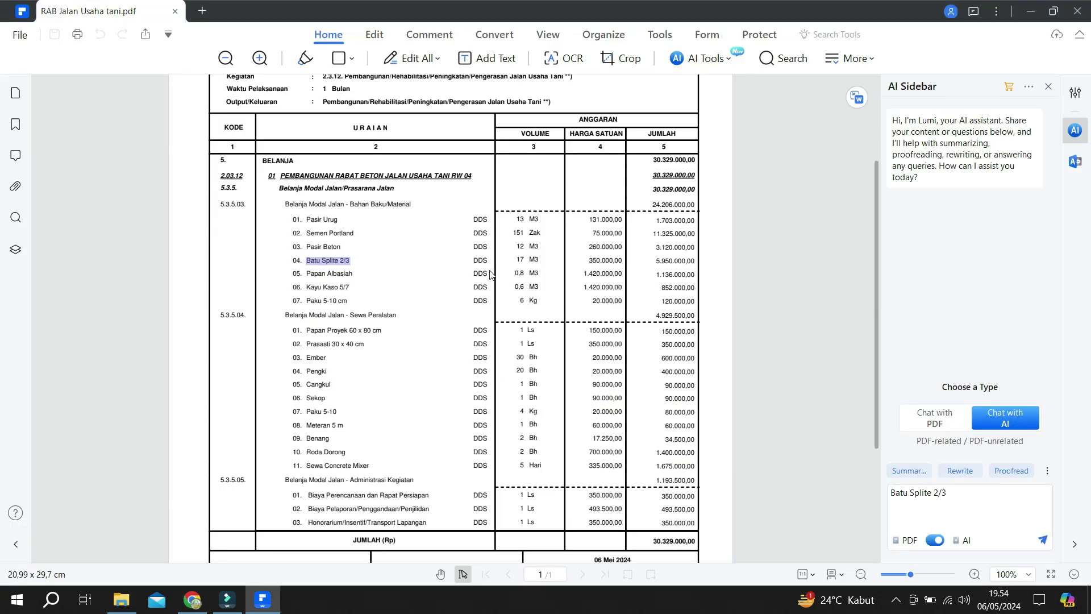
{"action": "key", "text": "alt+Tab"}
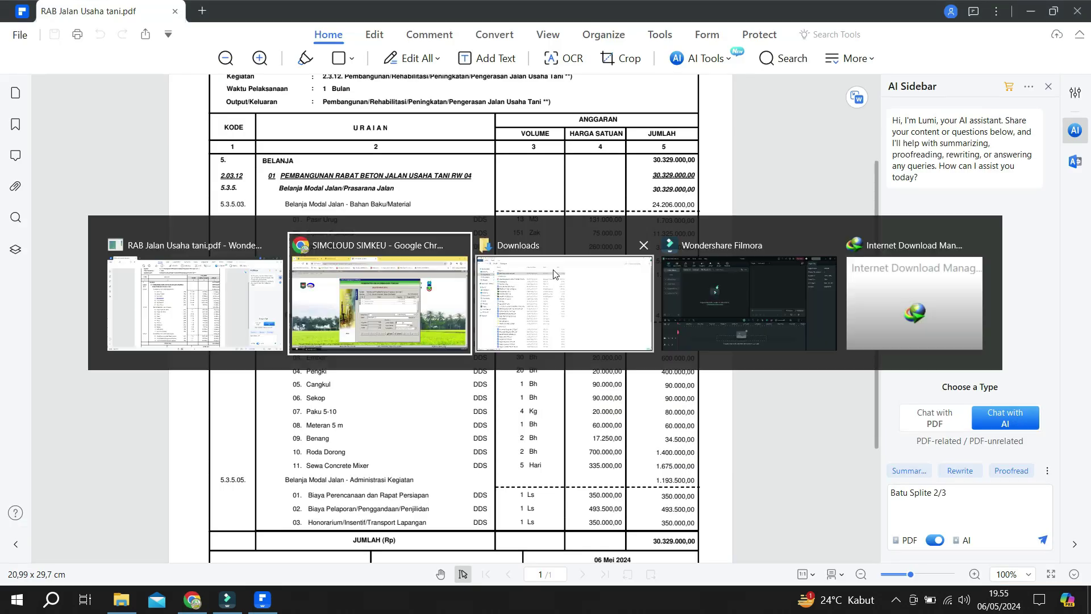
{"action": "type", "text": "17"}
{"action": "key", "text": "Return"}
{"action": "type", "text": "M3"}
{"action": "key", "text": "Return"}
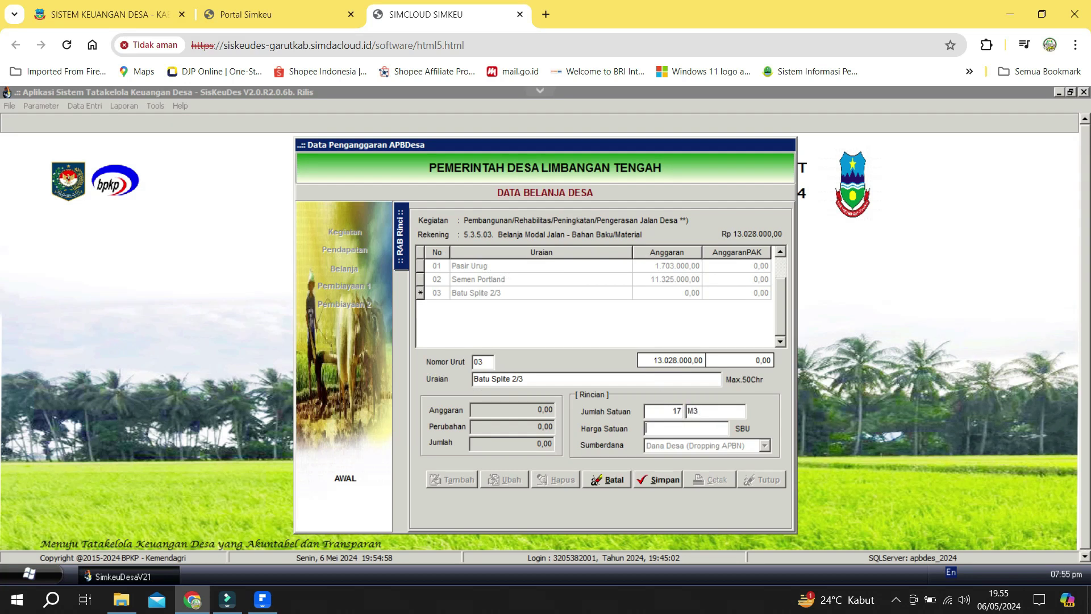
{"action": "key", "text": "alt+Tab"}
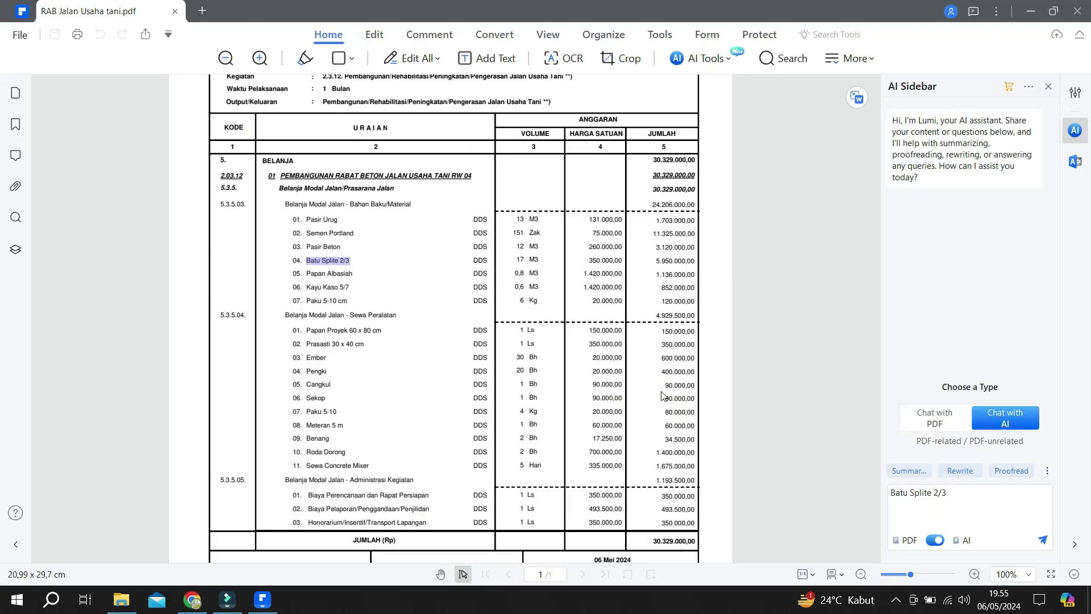
{"action": "key", "text": "alt+Tab"}
{"action": "type", "text": "35"}
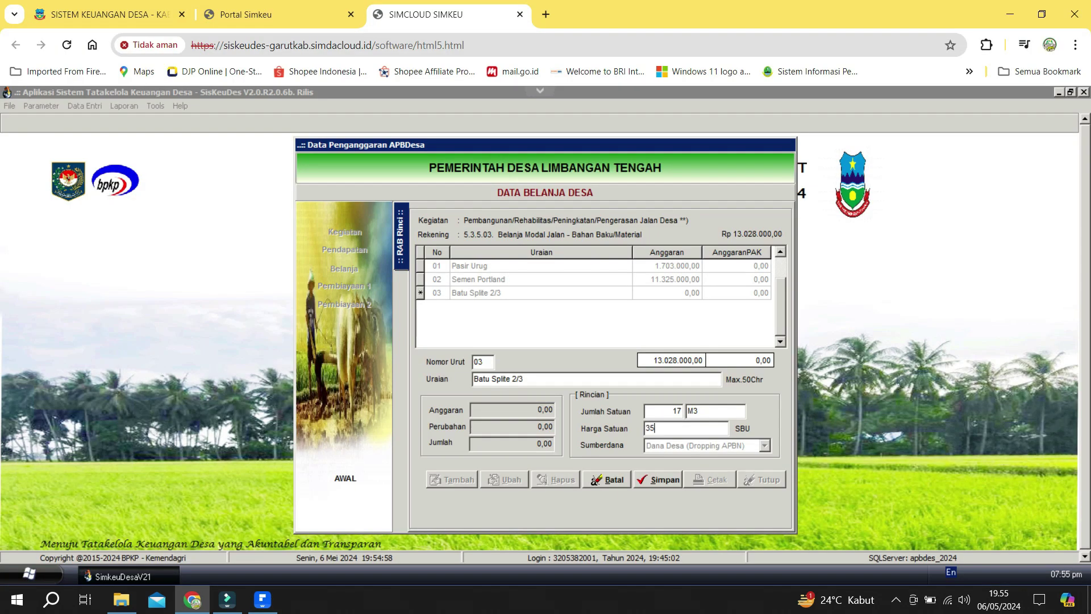
{"action": "type", "text": "0.000"}
{"action": "key", "text": "Return"}
{"action": "left_click", "coordinate": [746, 430]}
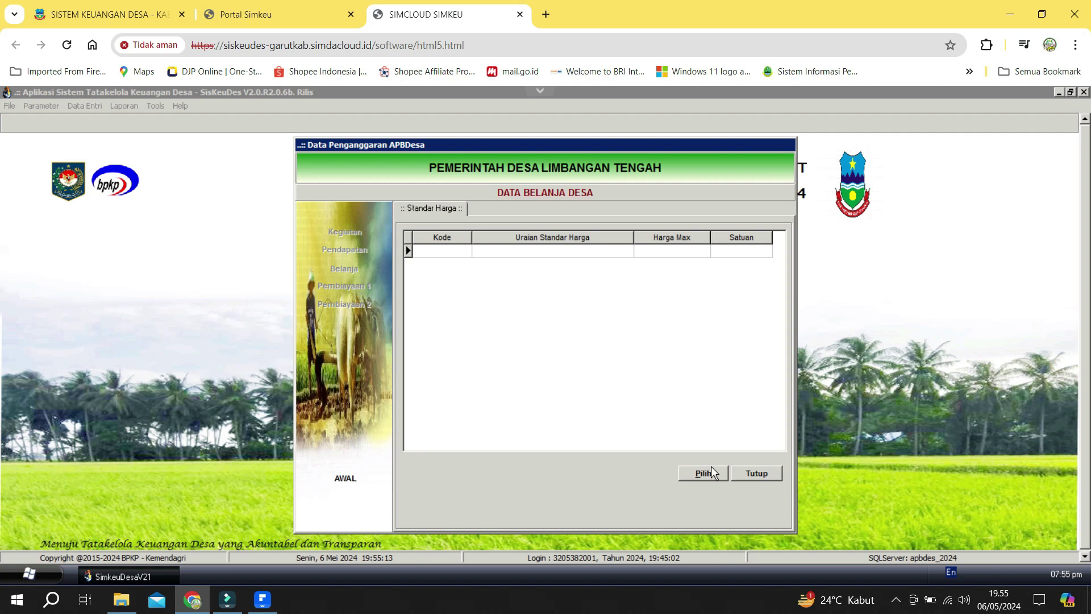
{"action": "left_click", "coordinate": [751, 476]}
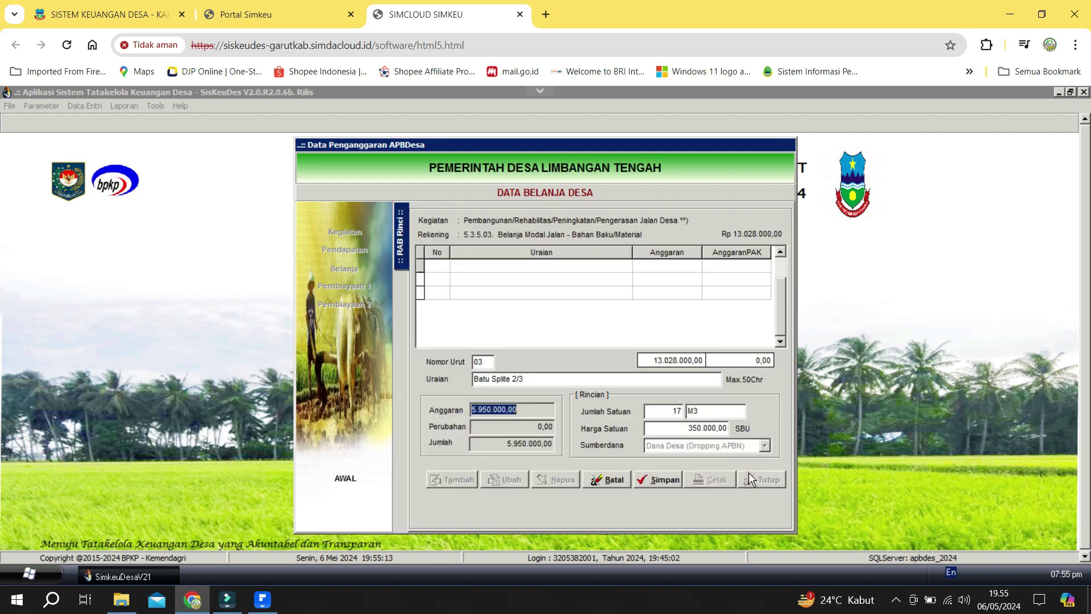
{"action": "left_click", "coordinate": [666, 479]}
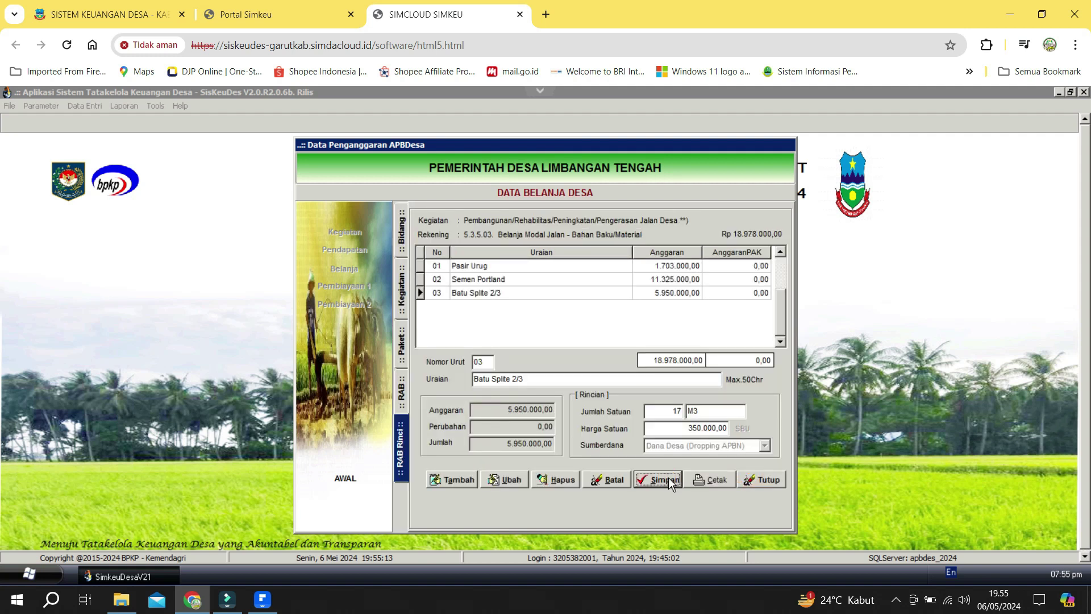
Close the item form, exit budgeting, and open Data Entri > Penganggaran > Isian Data Anggaran.
{"action": "left_click", "coordinate": [766, 480]}
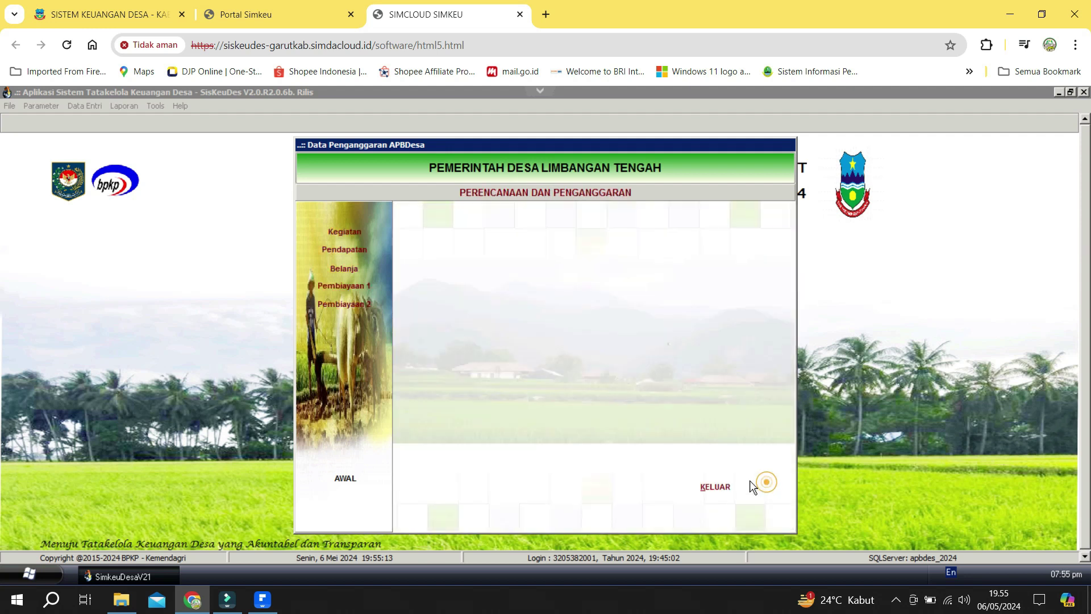
{"action": "left_click", "coordinate": [730, 483]}
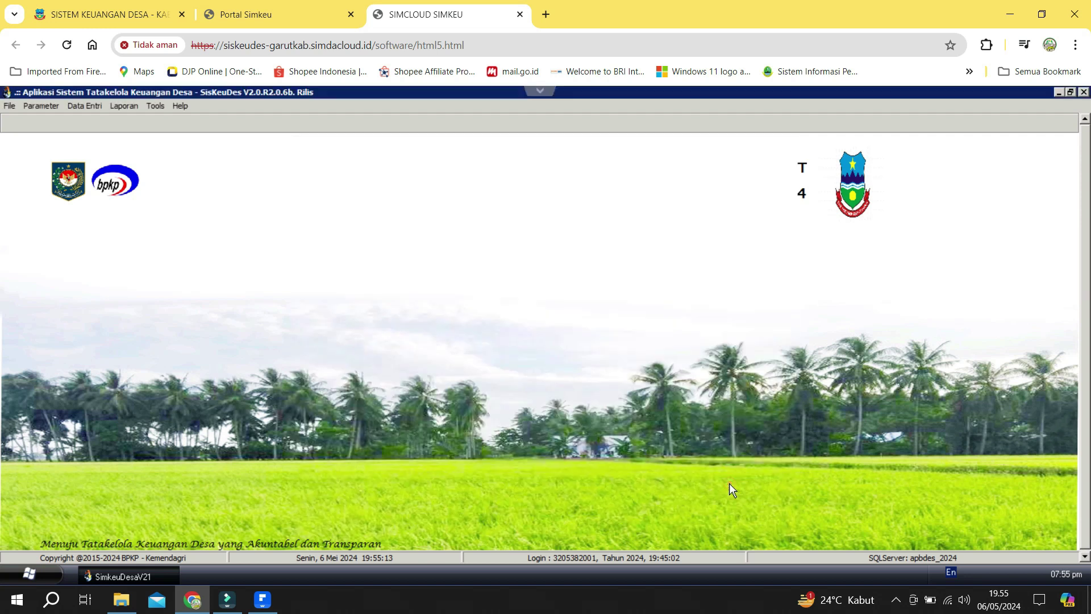
{"action": "left_click", "coordinate": [34, 105]}
{"action": "mouse_move", "coordinate": [82, 106]}
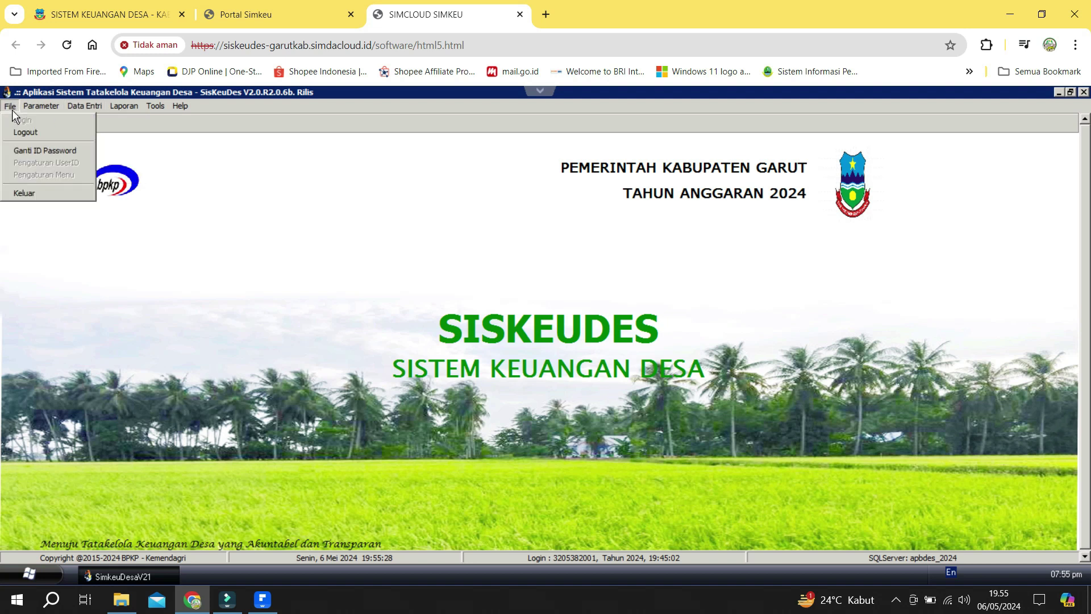
{"action": "mouse_move", "coordinate": [45, 107]}
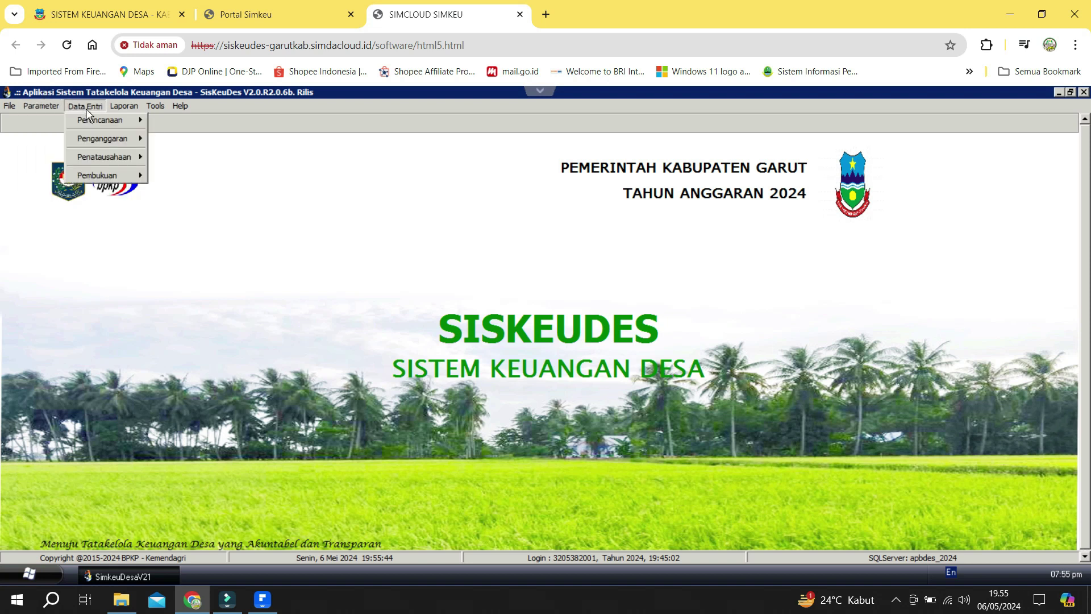
{"action": "mouse_move", "coordinate": [91, 138]}
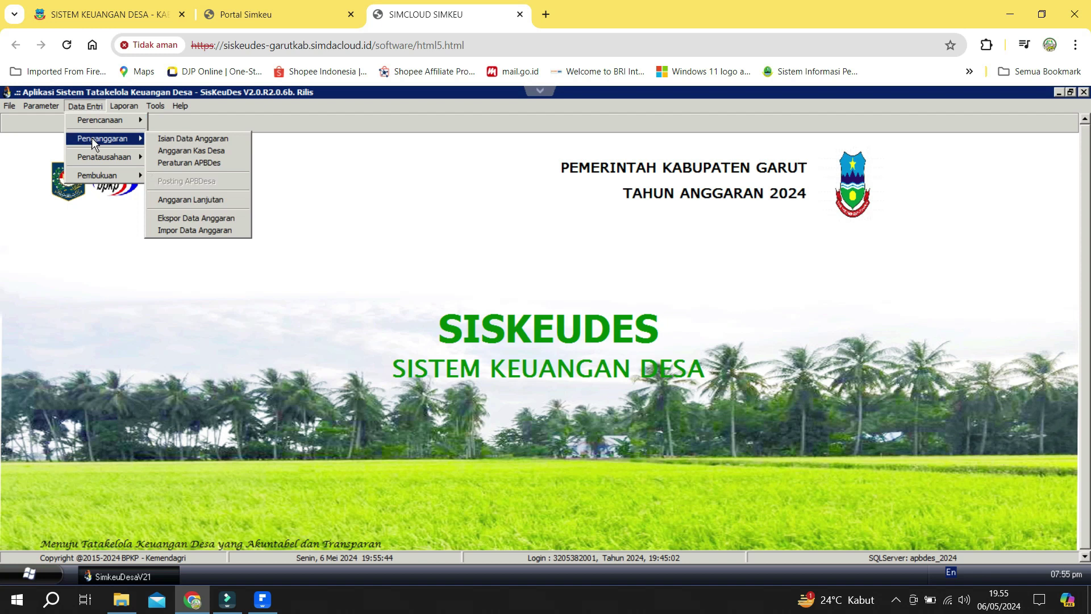
{"action": "left_click", "coordinate": [162, 140]}
Drill through Bidang, Pengerasan Jalan Desa, the package and 5.3.5.03 to the material items.
{"action": "left_click", "coordinate": [614, 251]}
{"action": "double_click", "coordinate": [614, 251]}
{"action": "double_click", "coordinate": [712, 307]}
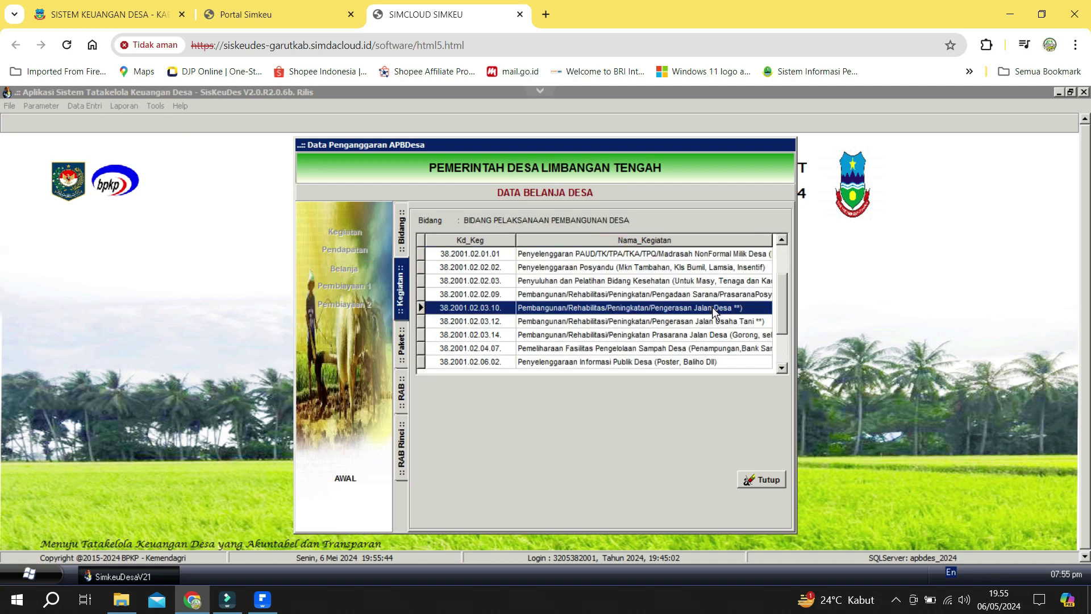
{"action": "double_click", "coordinate": [651, 282]}
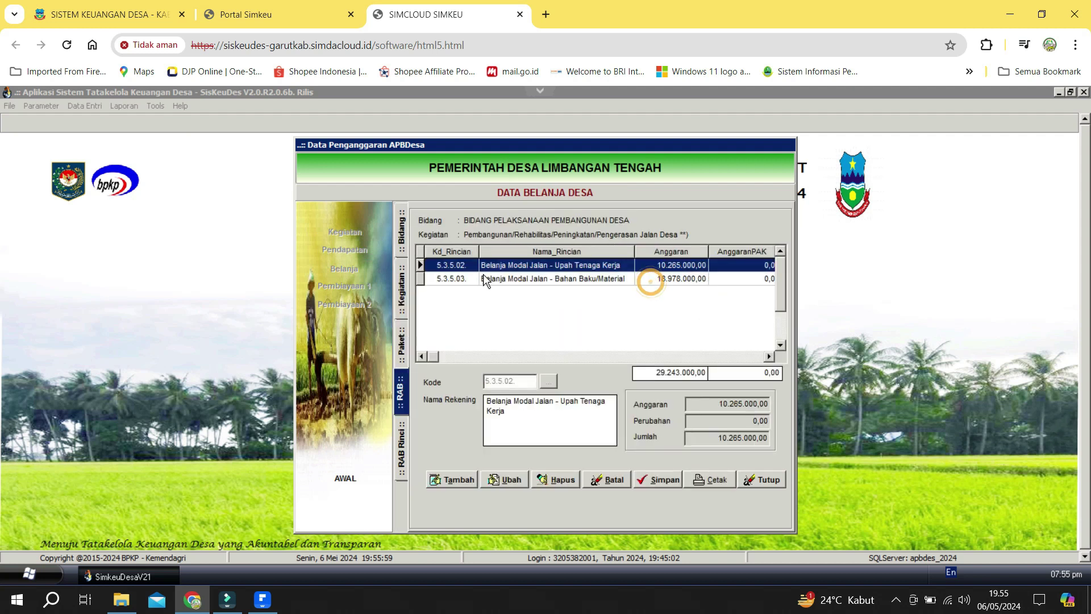
{"action": "double_click", "coordinate": [547, 274]}
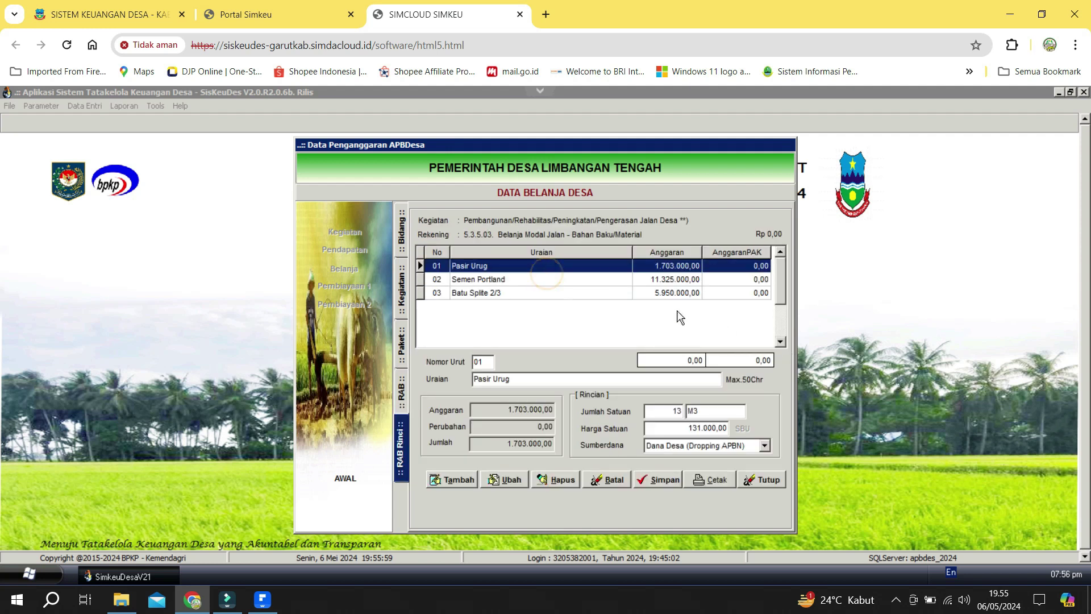
{"action": "left_click", "coordinate": [513, 292]}
Add Papan Albasiah from the RAB PDF as a material item with quantity 0,8.
{"action": "key", "text": "alt+Tab"}
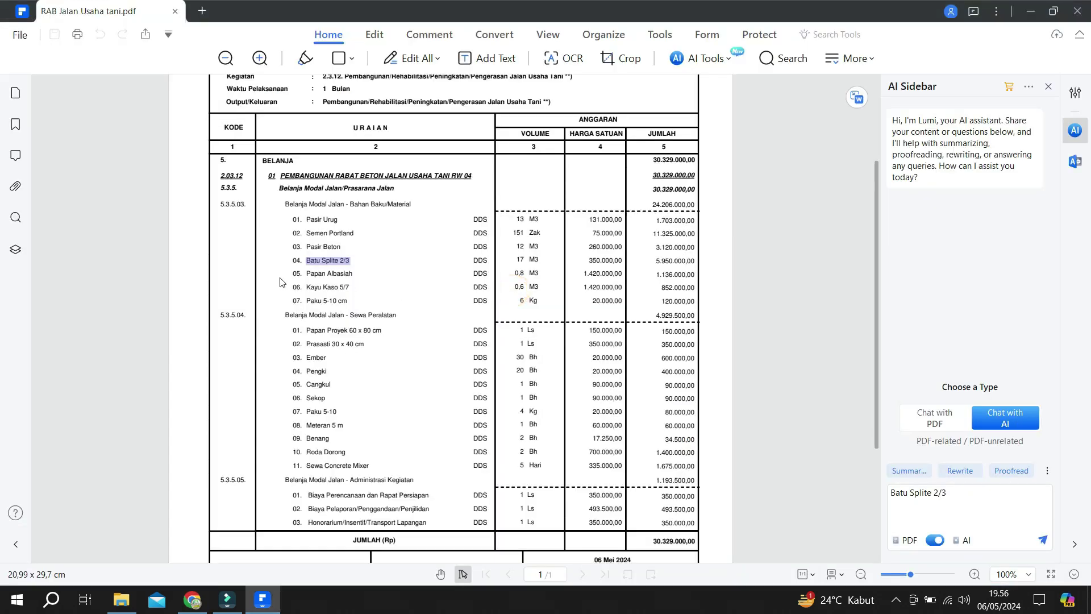
{"action": "left_click_drag", "start_coordinate": [306, 274], "coordinate": [401, 277]}
{"action": "key", "text": "alt+Tab"}
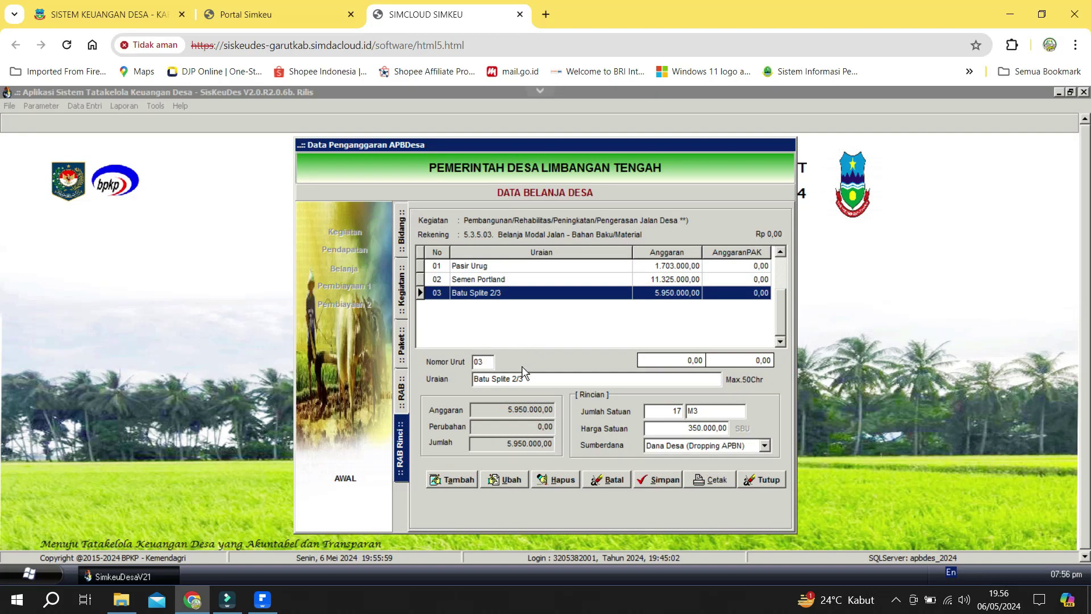
{"action": "left_click", "coordinate": [458, 479]}
{"action": "type", "text": "Papan Albasiah"}
{"action": "key", "text": "alt+Tab"}
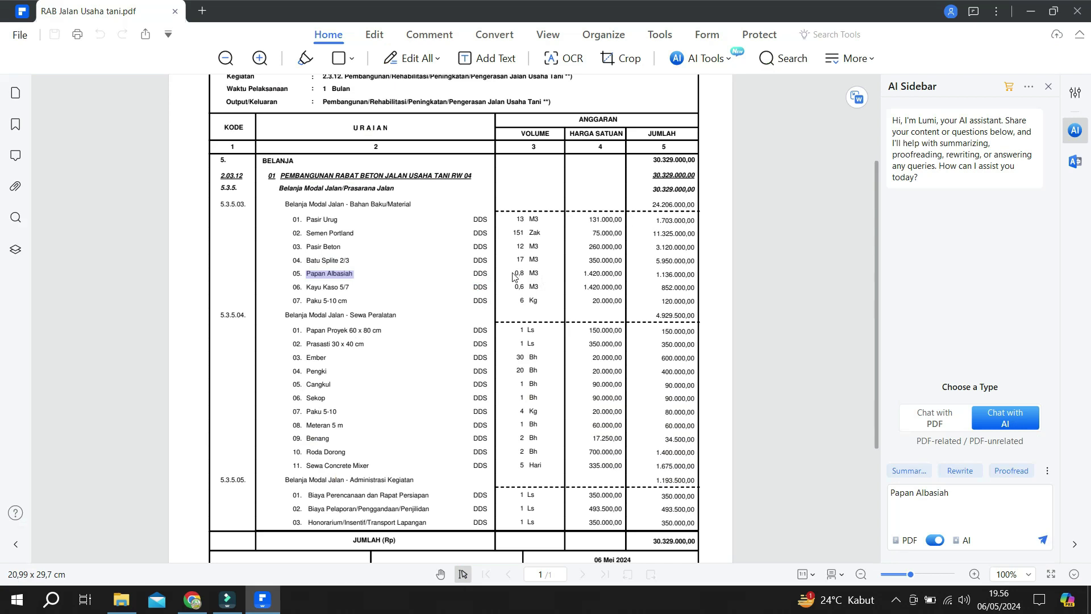
{"action": "key", "text": "alt+Tab"}
{"action": "type", "text": "0,8"}
Add Kayu Kaso 5/7 with quantity 0,6 and copy the Paku 5-10 cm name.
{"action": "key", "text": "alt+Tab"}
{"action": "key", "text": "ctrl+c"}
{"action": "key", "text": "alt+Tab"}
{"action": "key", "text": "alt+Tab"}
{"action": "key", "text": "ctrl+v"}
{"action": "type", "text": "0,6"}
{"action": "key", "text": "alt+Tab"}
{"action": "left_click_drag", "start_coordinate": [307, 301], "coordinate": [356, 303]}
Add the Ember rental item under Sewa Peralatan at 30 Bh.
{"action": "key", "text": "alt+Tab"}
{"action": "key", "text": "alt+Tab"}
{"action": "scroll", "coordinate": [397, 338], "scroll_direction": "down", "scroll_amount": 3}
{"action": "key", "text": "ctrl+c"}
{"action": "key", "text": "alt+Tab"}
{"action": "key", "text": "ctrl+v"}
{"action": "type", "text": "30"}
Add the Sekop rental item with quantity 1 and save it.
{"action": "key", "text": "alt+Tab"}
Save the Paku 5-10 item with quantity 4 and check its price in the PDF.
{"action": "key", "text": "alt+Tab"}
{"action": "key", "text": "ctrl+v"}
{"action": "key", "text": "alt+Tab"}
{"action": "left_click_drag", "start_coordinate": [306, 330], "coordinate": [341, 329]}
{"action": "key", "text": "ctrl+c"}
{"action": "key", "text": "alt+Tab"}
{"action": "key", "text": "ctrl+v"}
{"action": "key", "text": "Tab"}
{"action": "type", "text": "1"}
{"action": "left_click", "coordinate": [658, 479]}
{"action": "key", "text": "alt+Tab"}
{"action": "key", "text": "alt+Tab"}
{"action": "key", "text": "ctrl+v"}
{"action": "type", "text": "4"}
{"action": "key", "text": "alt+Tab"}
{"action": "key", "text": "alt+Tab"}
{"action": "key", "text": "ctrl+v"}
{"action": "left_click", "coordinate": [658, 479]}
{"action": "key", "text": "alt+Tab"}
{"action": "key", "text": "alt+Tab"}
Save Meteran 5 m and add Benang with quantity 2 under Sewa Peralatan.
{"action": "left_click", "coordinate": [761, 480]}
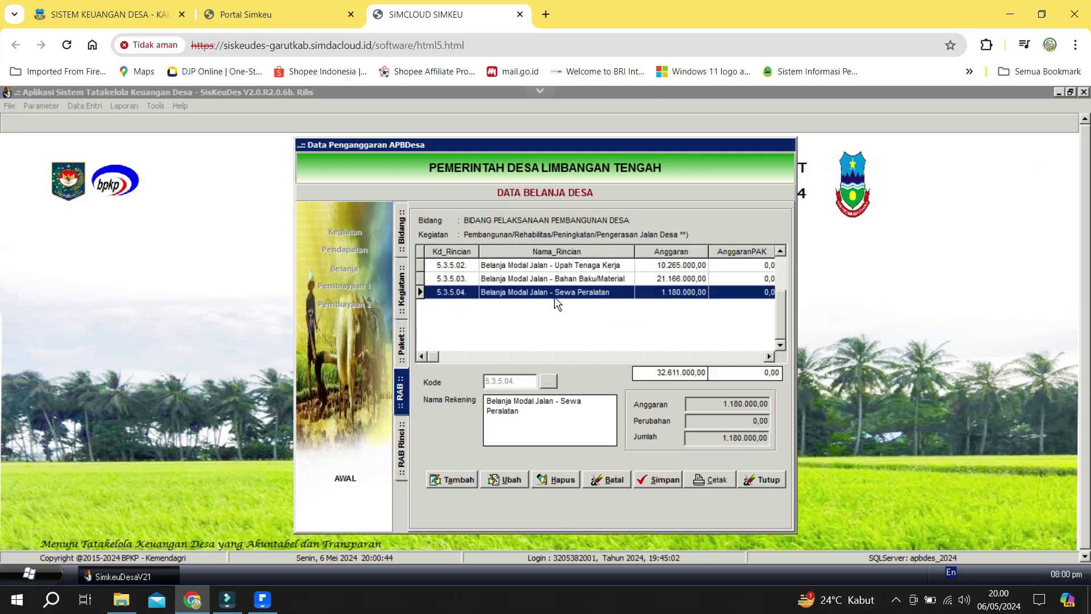
{"action": "left_click", "coordinate": [401, 446]}
{"action": "left_click", "coordinate": [658, 480]}
{"action": "left_click", "coordinate": [452, 479]}
{"action": "key", "text": "ctrl+v"}
{"action": "type", "text": "2"}
{"action": "key", "text": "Tab"}
Add the Roda Dorong and Sewa Concrete Mixer rental items.
{"action": "key", "text": "ctrl+v"}
{"action": "left_click", "coordinate": [658, 479]}
{"action": "left_click", "coordinate": [451, 479]}
{"action": "key", "text": "alt+Tab"}
{"action": "key", "text": "alt+Tab"}
{"action": "key", "text": "ctrl+v"}
{"action": "left_click", "coordinate": [658, 479]}
{"action": "left_click", "coordinate": [452, 479]}
{"action": "key", "text": "ctrl+v"}
Add the reporting cost item under the Administrasi Kegiatan account.
{"action": "key", "text": "alt+Tab"}
{"action": "key", "text": "alt+Tab"}
{"action": "left_click", "coordinate": [658, 479]}
{"action": "left_click", "coordinate": [762, 479]}
{"action": "double_click", "coordinate": [568, 264]}
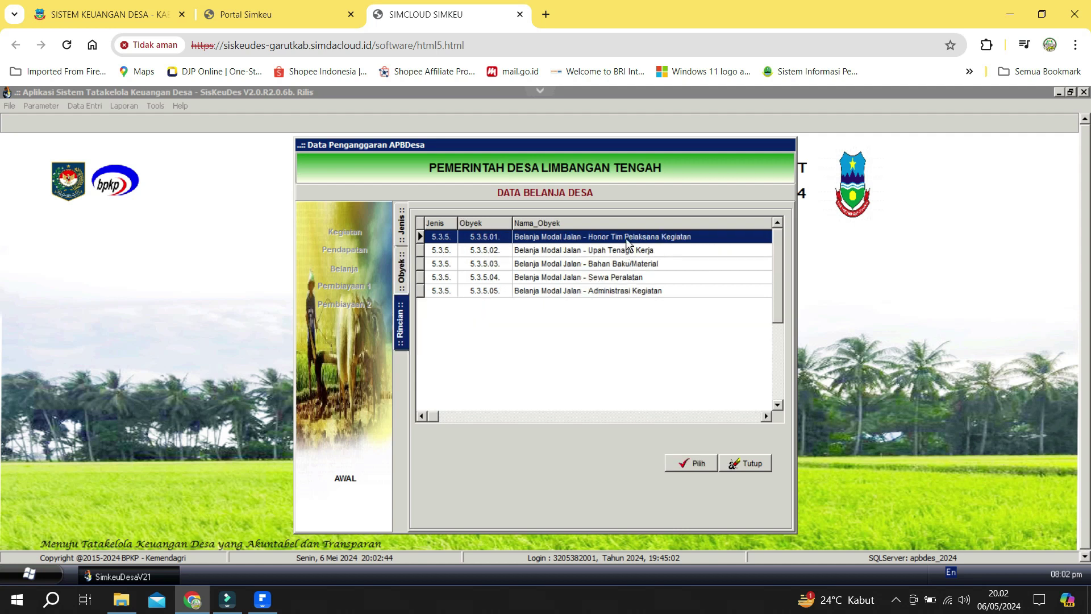
{"action": "double_click", "coordinate": [586, 291]}
{"action": "left_click", "coordinate": [452, 480]}
{"action": "key", "text": "alt+Tab"}
{"action": "left_click_drag", "start_coordinate": [287, 441], "coordinate": [414, 442]}
{"action": "key", "text": "ctrl+c"}
{"action": "key", "text": "alt+Tab"}
{"action": "key", "text": "ctrl+v"}
{"action": "key", "text": "alt+Tab"}
Add the Prasasti 30 x 40 cm item and correct an administration item's description.
{"action": "key", "text": "alt+Tab"}
{"action": "key", "text": "alt+Tab"}
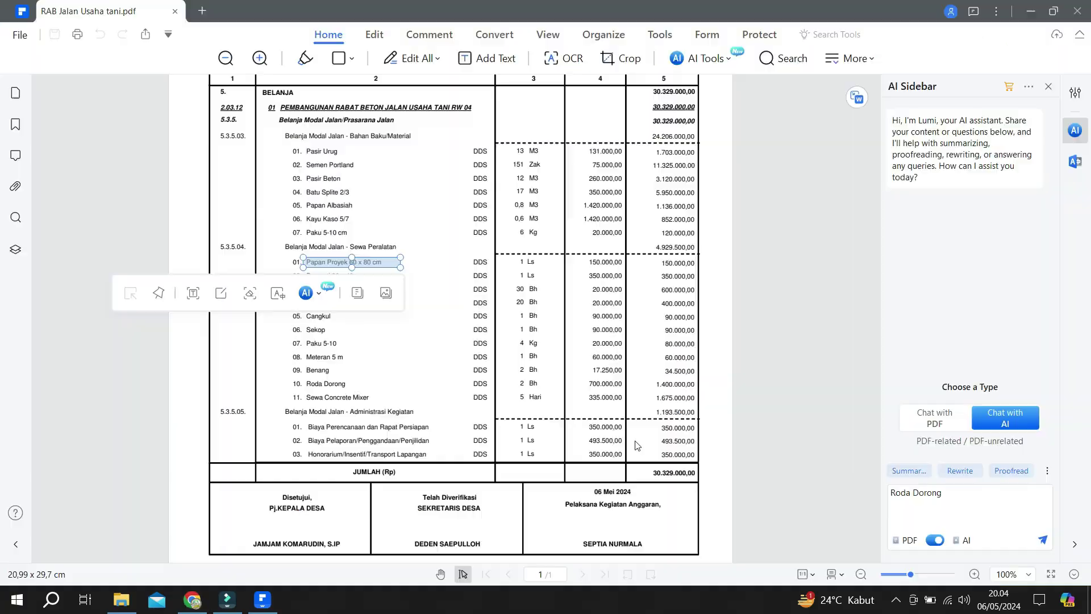
{"action": "scroll", "coordinate": [636, 445], "scroll_direction": "down", "scroll_amount": 2}
{"action": "left_click", "coordinate": [341, 207]}
{"action": "key", "text": "alt+Tab"}
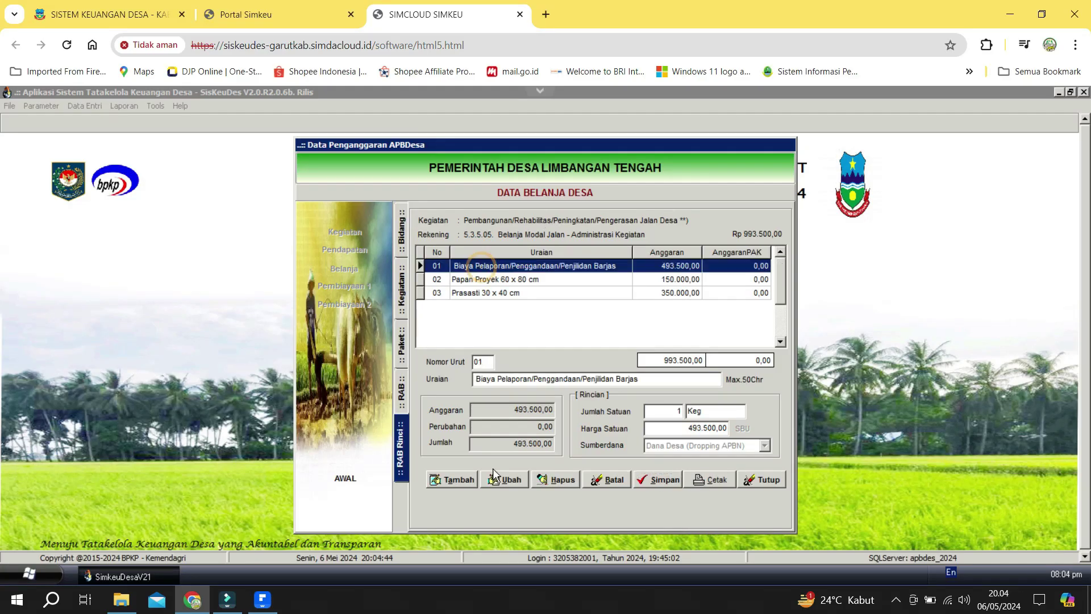
{"action": "left_click", "coordinate": [401, 392]}
{"action": "key", "text": "alt+Tab"}
{"action": "key", "text": "alt+Tab"}
Add the Biaya Perencanaan dan Rapat Persiapan item and review the Sewa Peralatan account.
{"action": "key", "text": "alt+Tab"}
{"action": "left_click", "coordinate": [316, 451]}
{"action": "key", "text": "alt+Tab"}
{"action": "left_click", "coordinate": [401, 449]}
{"action": "left_click", "coordinate": [452, 479]}
{"action": "type", "text": "Operasio Lapangannal"}
{"action": "key", "text": "alt+Tab"}
{"action": "key", "text": "alt+Tab"}
{"action": "key", "text": "alt+Tab"}
{"action": "key", "text": "alt+Tab"}
{"action": "left_click", "coordinate": [453, 480]}
{"action": "key", "text": "ctrl+v"}
{"action": "key", "text": "alt+Tab"}
{"action": "key", "text": "alt+Tab"}
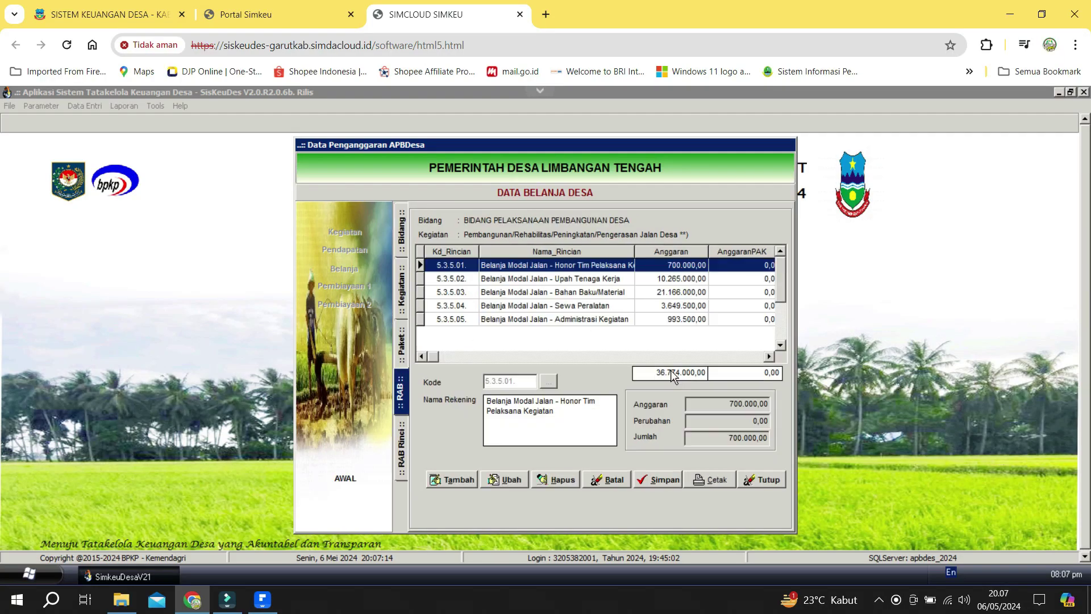
{"action": "key", "text": "alt+Tab"}
Add Pasir Beton (12 at 260000) under Bahan Baku/Material and close the budget form.
{"action": "key", "text": "alt+Tab"}
{"action": "left_click", "coordinate": [553, 304]}
{"action": "left_click", "coordinate": [401, 449]}
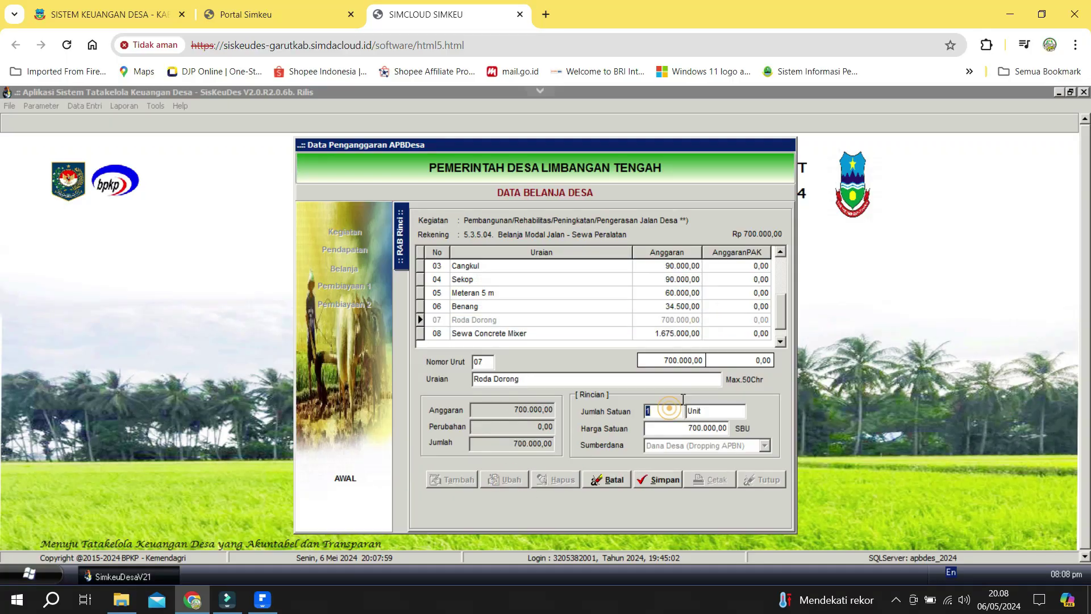
{"action": "key", "text": "alt+Tab"}
{"action": "key", "text": "alt+Tab"}
{"action": "left_click", "coordinate": [576, 292]}
{"action": "left_click", "coordinate": [568, 279]}
{"action": "key", "text": "alt+Tab"}
{"action": "key", "text": "alt+Tab"}
{"action": "left_click", "coordinate": [453, 479]}
{"action": "key", "text": "ctrl+v"}
{"action": "key", "text": "Tab"}
{"action": "key", "text": "alt+Tab"}
{"action": "key", "text": "alt+Tab"}
{"action": "type", "text": "12"}
{"action": "key", "text": "Tab"}
{"action": "type", "text": "260000"}
{"action": "key", "text": "Tab"}
{"action": "key", "text": "alt+Tab"}
{"action": "key", "text": "alt+Tab"}
{"action": "left_click", "coordinate": [402, 395]}
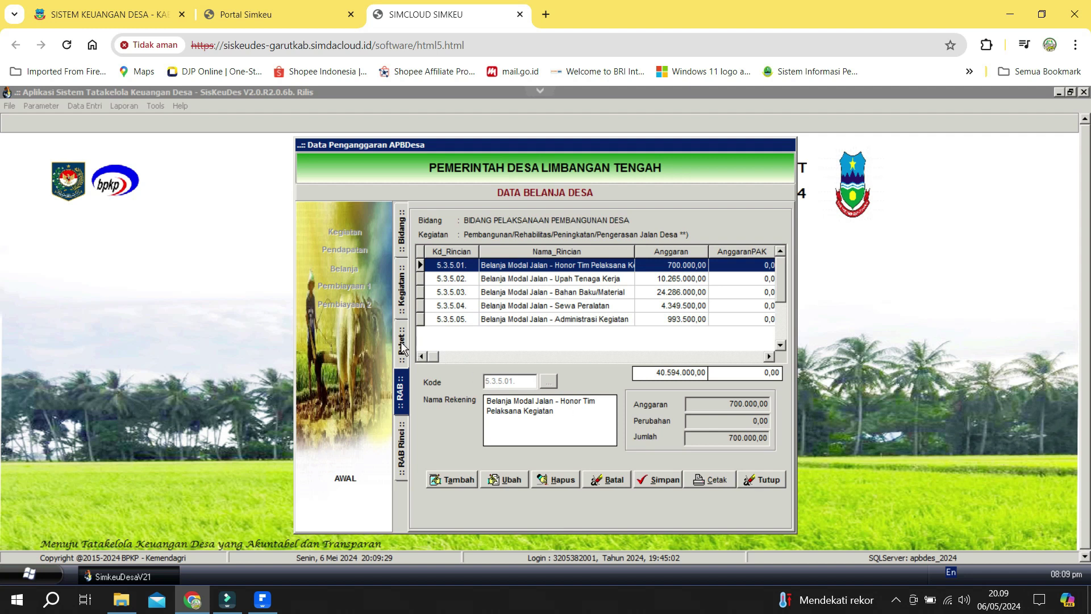
{"action": "left_click", "coordinate": [758, 479]}
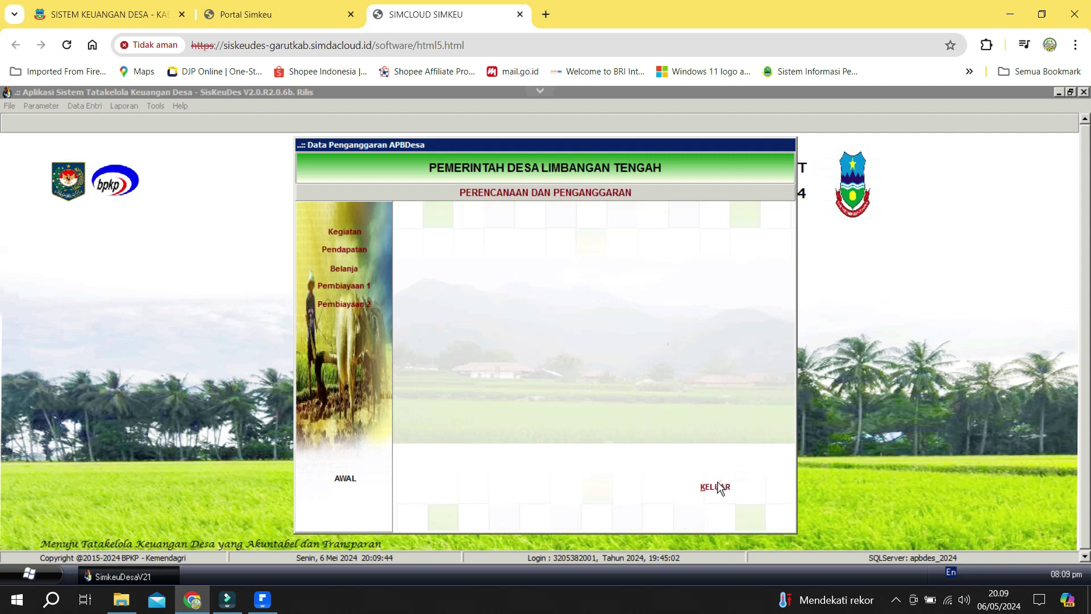
Open Anggaran Kas Desa for the Bidang Pelaksanaan Pembangunan Desa road activity's monthly plan.
{"action": "left_click", "coordinate": [718, 487]}
{"action": "left_click", "coordinate": [86, 106]}
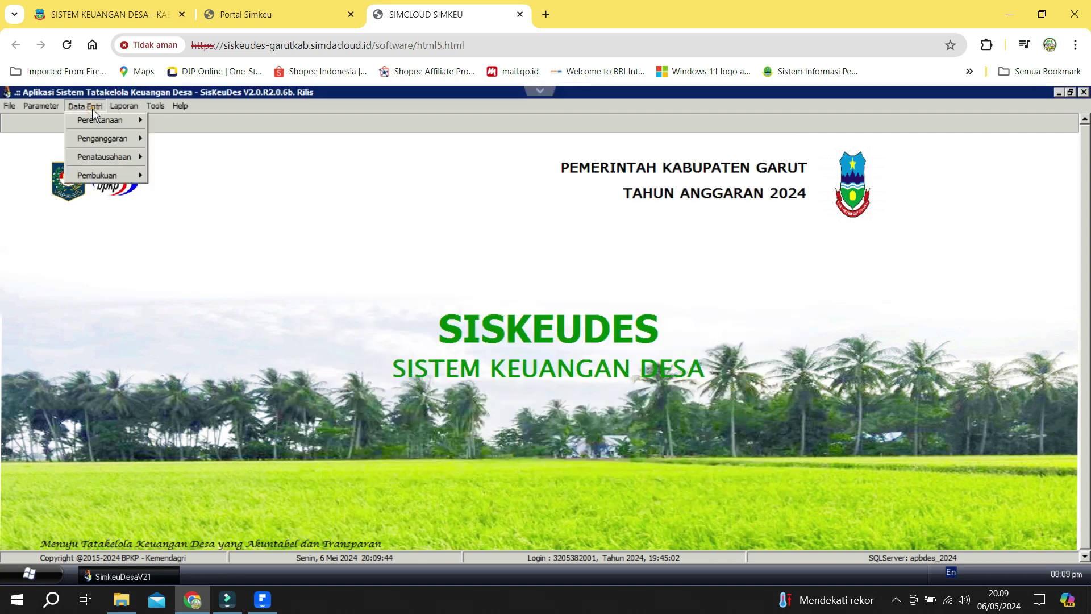
{"action": "mouse_move", "coordinate": [122, 157]}
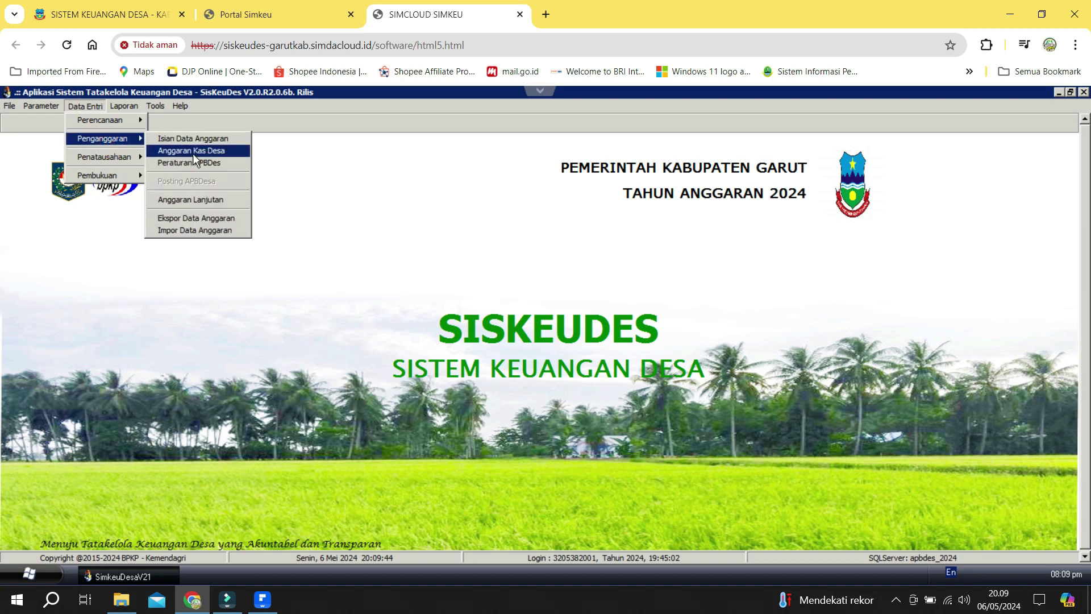
{"action": "left_click", "coordinate": [193, 150]}
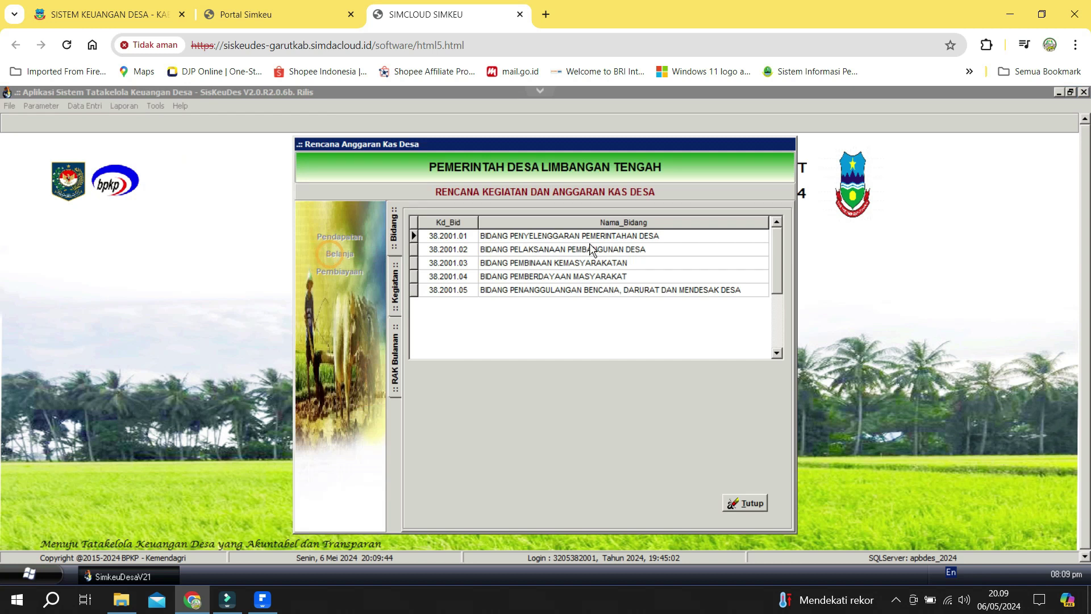
{"action": "left_click", "coordinate": [594, 249]}
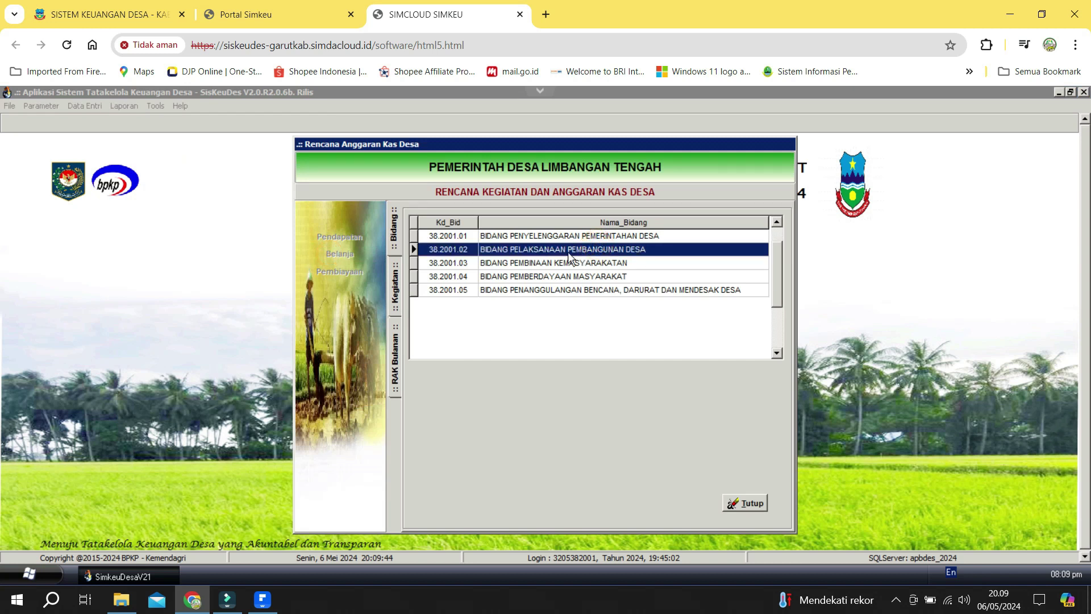
{"action": "double_click", "coordinate": [602, 251]}
{"action": "double_click", "coordinate": [681, 292]}
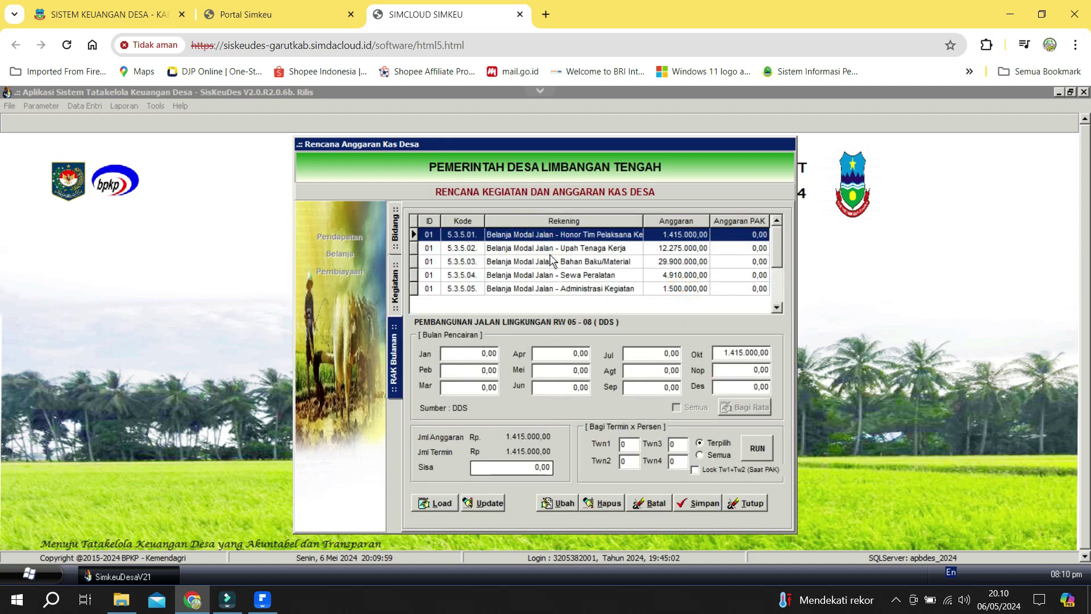
Load the activity's budget lines and review them down to the RW 04 honorarium line.
{"action": "left_click", "coordinate": [440, 503]}
{"action": "left_click", "coordinate": [517, 360]}
{"action": "left_click", "coordinate": [585, 302]}
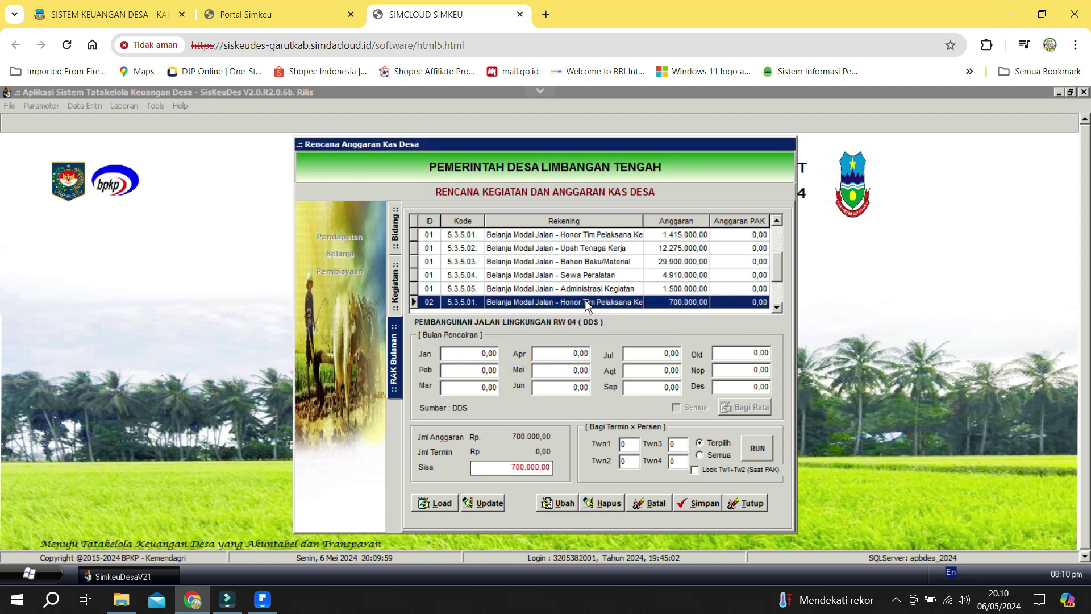
{"action": "left_click", "coordinate": [611, 277]}
{"action": "left_click", "coordinate": [599, 248]}
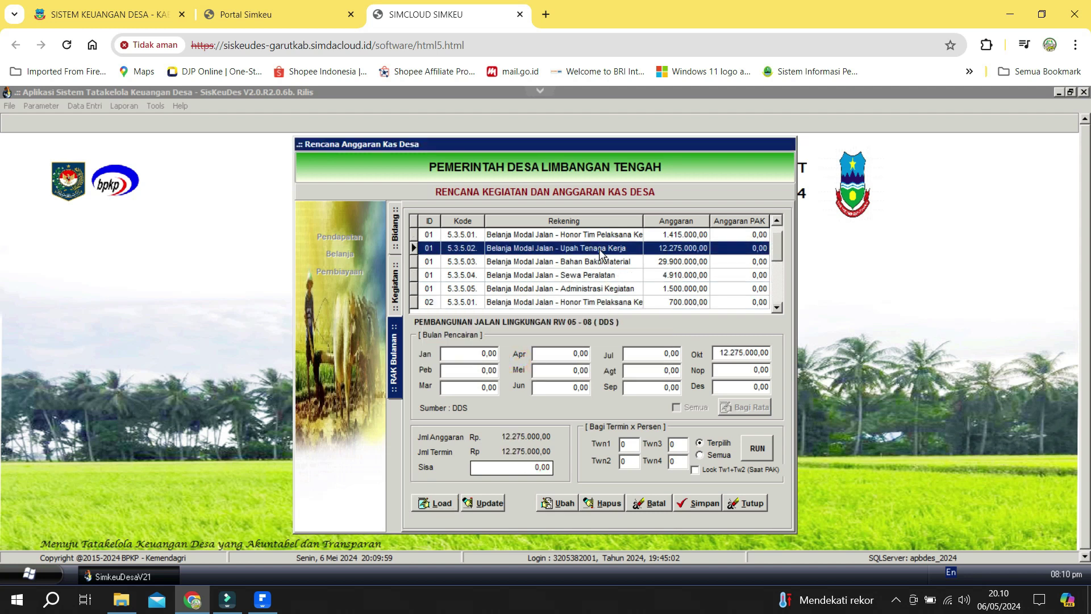
{"action": "left_click", "coordinate": [594, 235]}
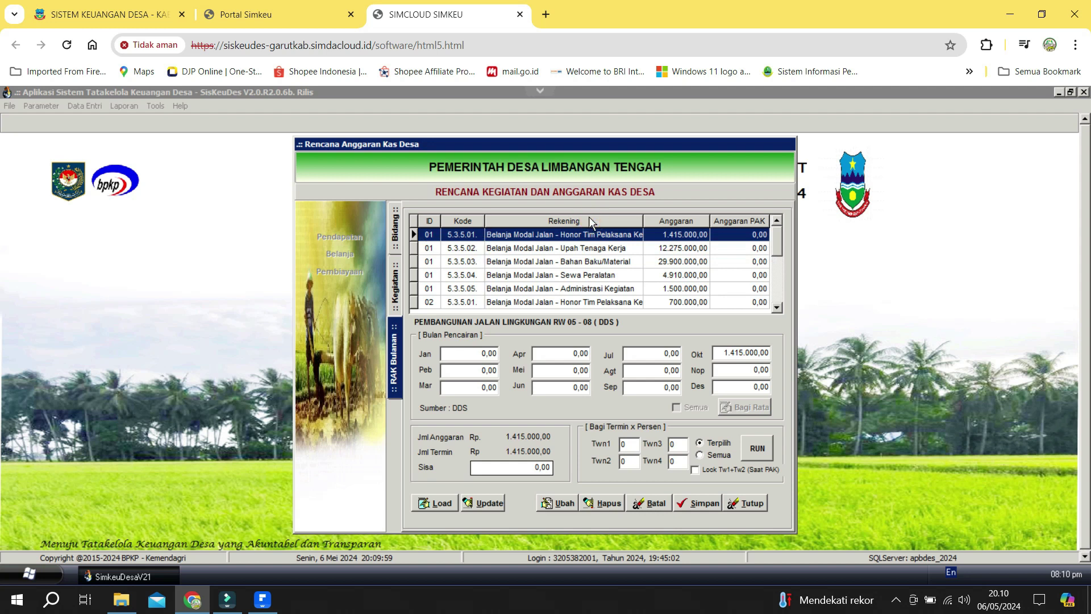
{"action": "left_click", "coordinate": [599, 277]}
{"action": "left_click", "coordinate": [600, 288]}
{"action": "left_click", "coordinate": [601, 303]}
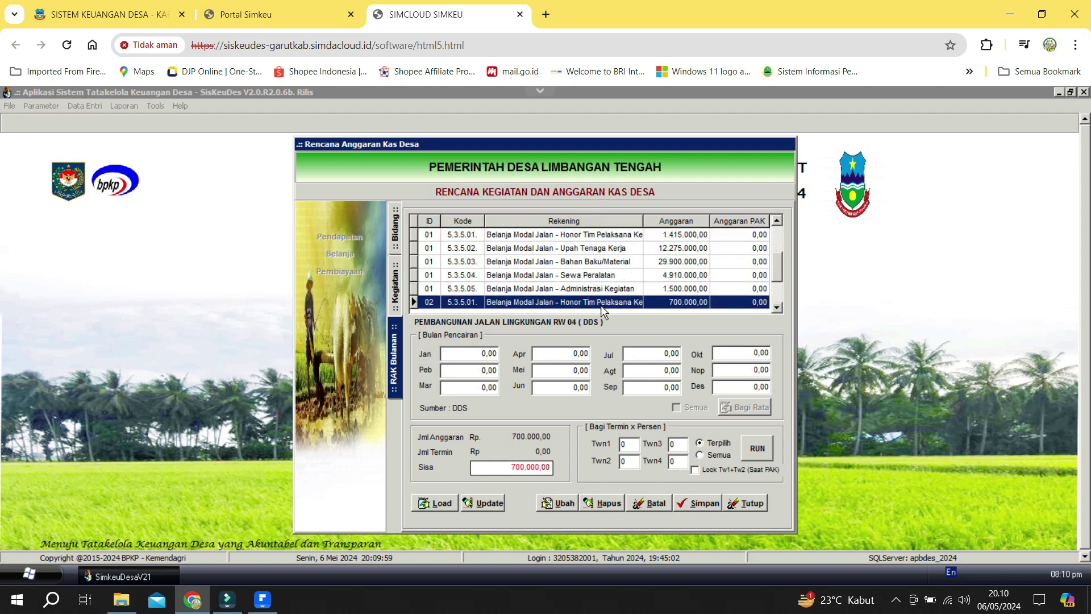
Set the second term to 100% and put honorarium 700.000 and wages 10.265.000 in April.
{"action": "left_click", "coordinate": [636, 449]}
{"action": "type", "text": "100"}
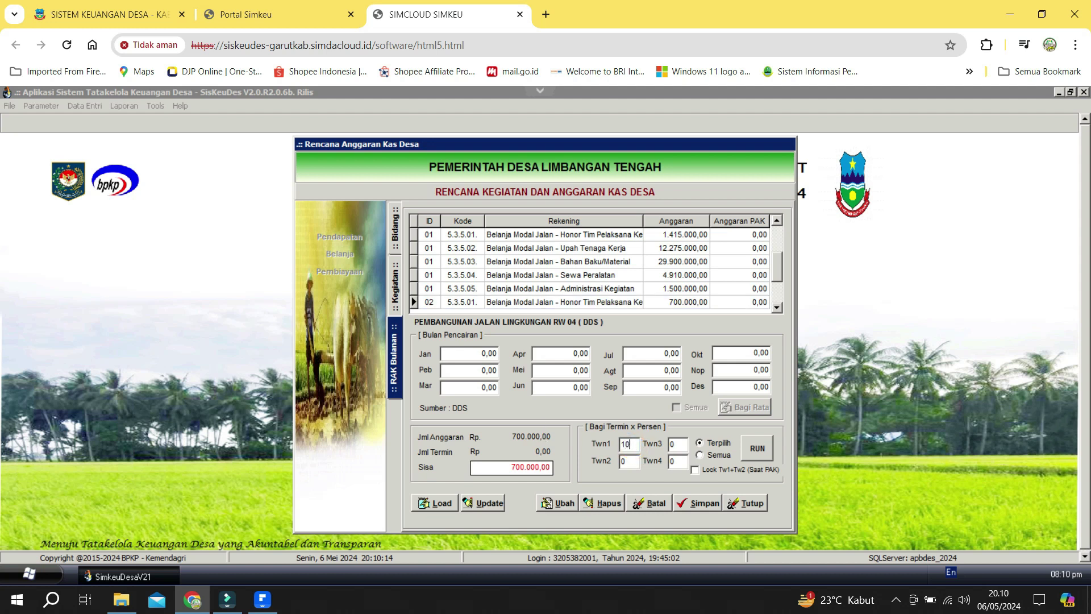
{"action": "left_click", "coordinate": [629, 461]}
{"action": "type", "text": "100"}
{"action": "left_click", "coordinate": [757, 449]}
{"action": "left_click", "coordinate": [536, 305]}
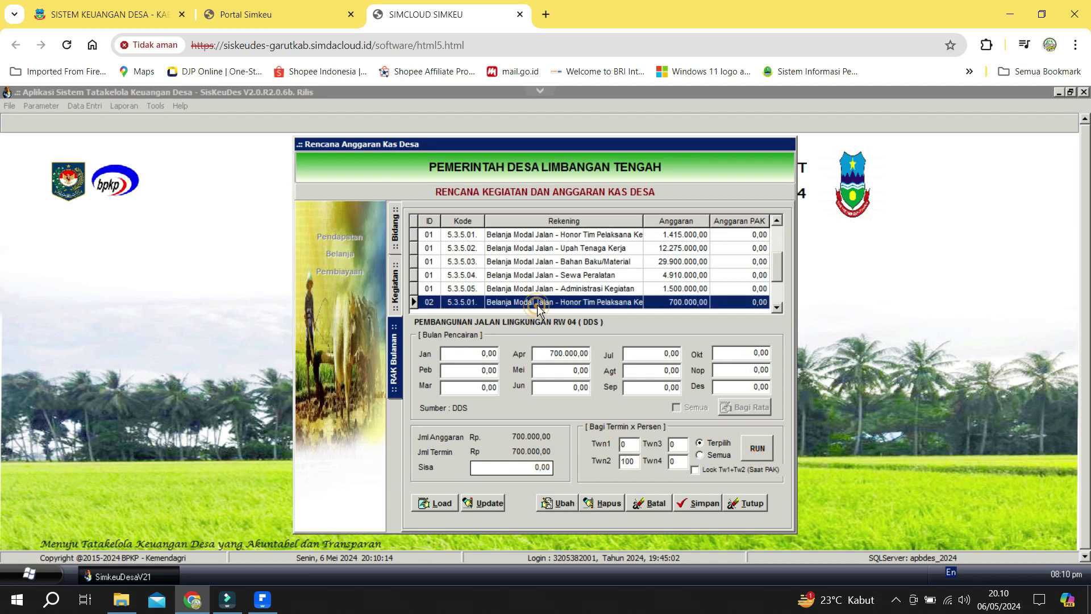
{"action": "key", "text": "Down"}
{"action": "left_click", "coordinate": [756, 449]}
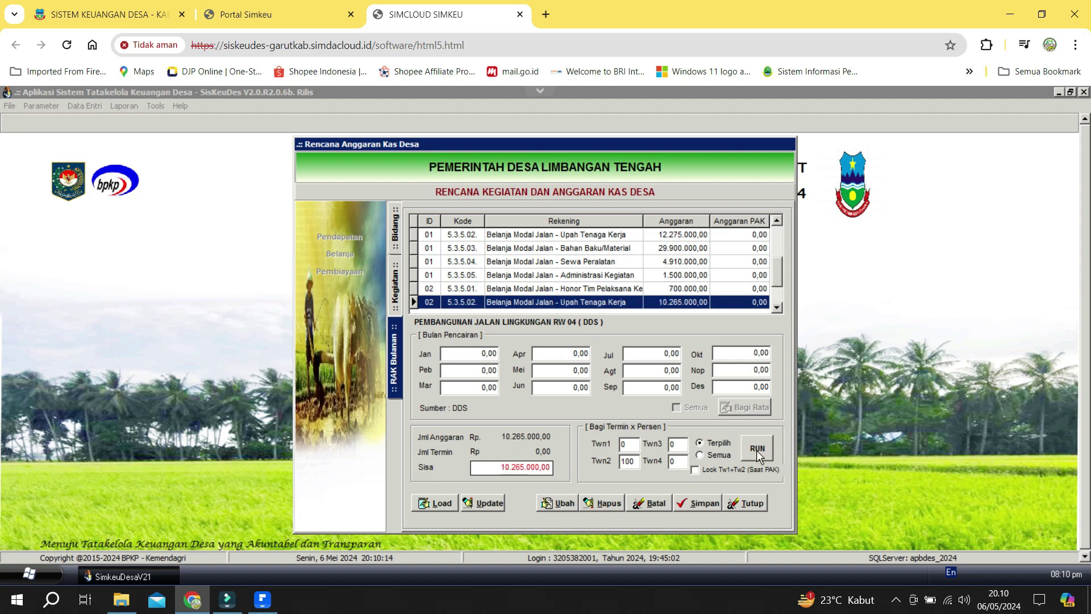
Put materials 24.286.000, rental 4.349.500 and administration 993.500 in April.
{"action": "left_click", "coordinate": [629, 298]}
{"action": "key", "text": "Down"}
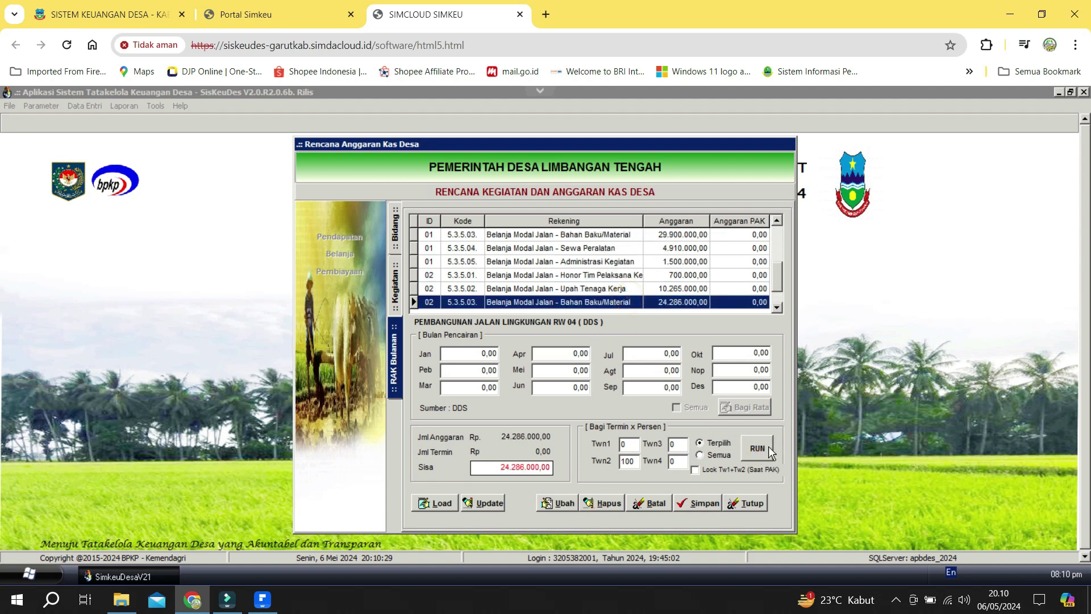
{"action": "left_click", "coordinate": [758, 448]}
{"action": "left_click", "coordinate": [625, 301]}
{"action": "key", "text": "Down"}
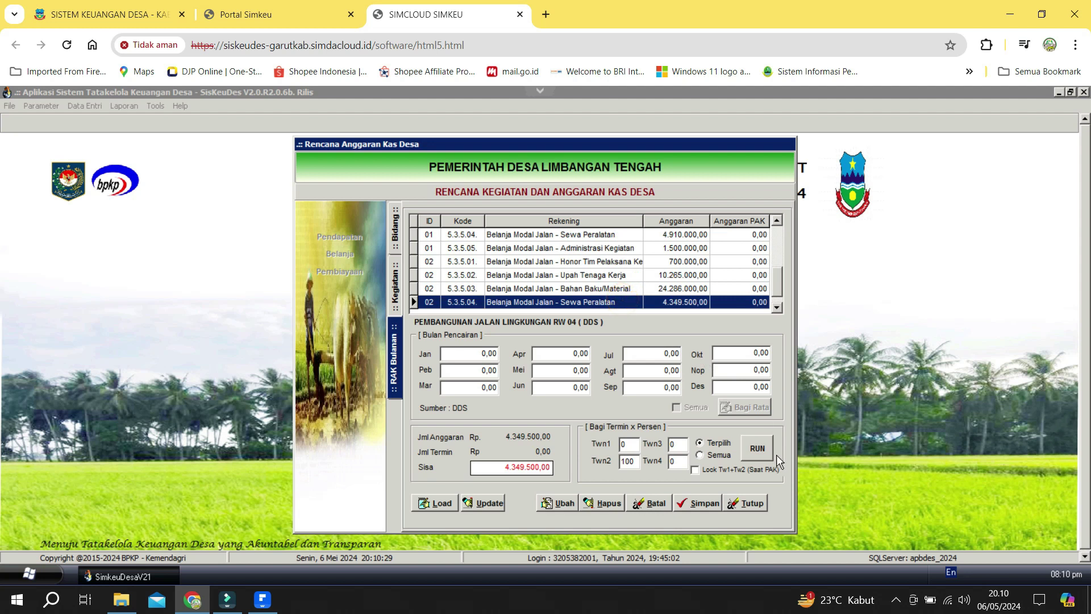
{"action": "left_click", "coordinate": [757, 448]}
{"action": "left_click", "coordinate": [629, 299]}
{"action": "key", "text": "Down"}
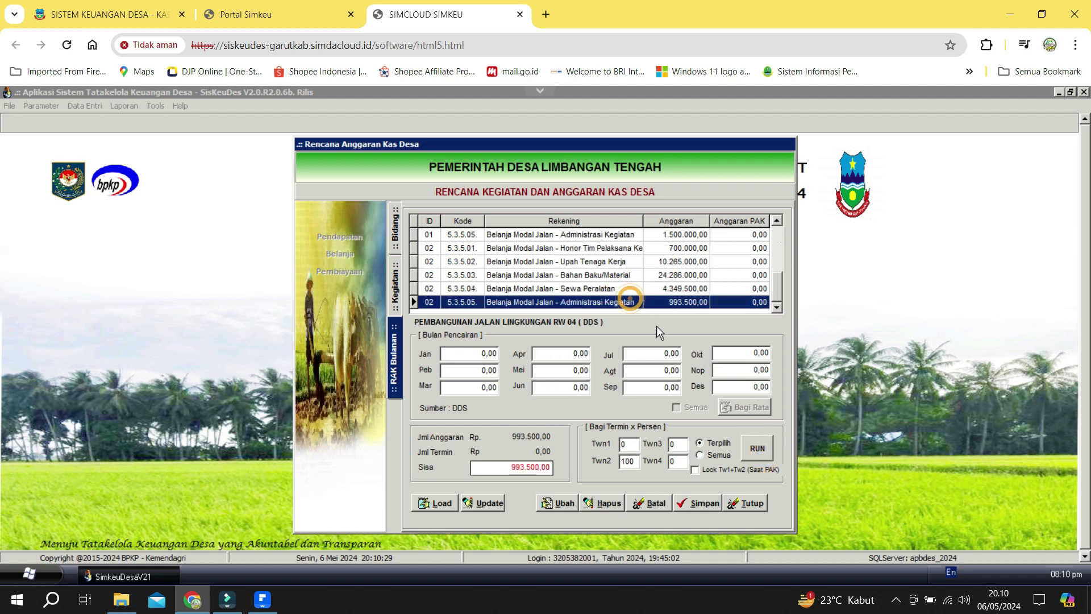
{"action": "left_click", "coordinate": [757, 448]}
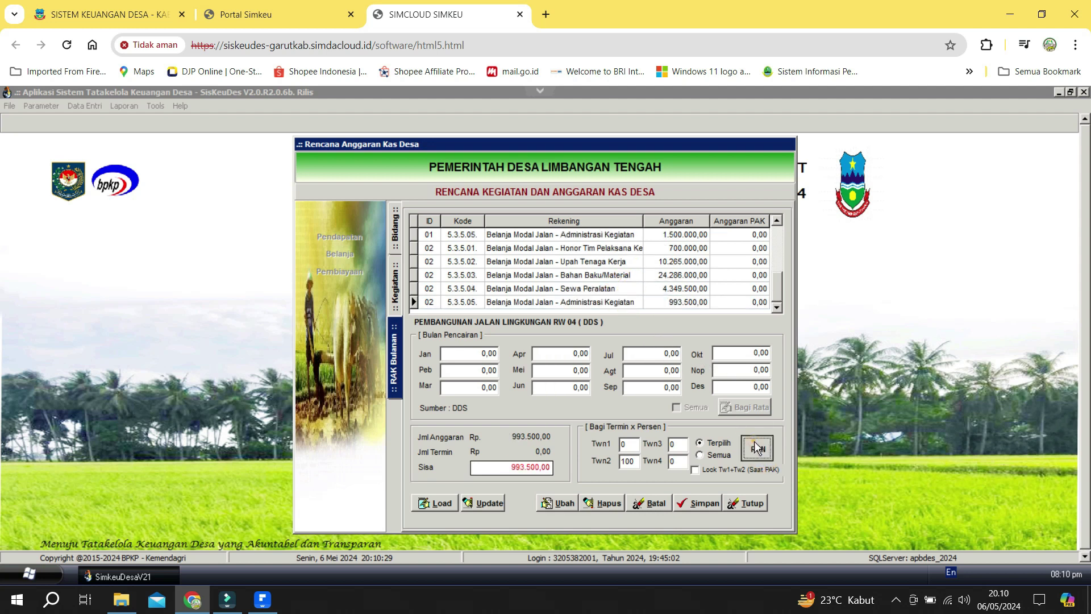
Check the administration line, then close the monthly cash plan and its window.
{"action": "left_click", "coordinate": [659, 306]}
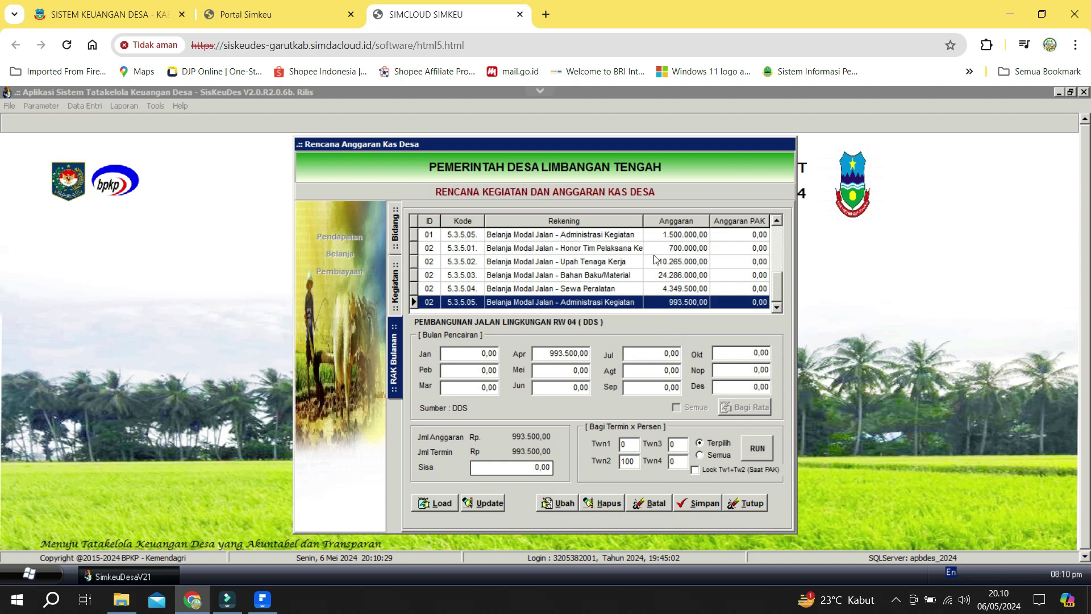
{"action": "left_click", "coordinate": [747, 504]}
{"action": "left_click", "coordinate": [716, 483]}
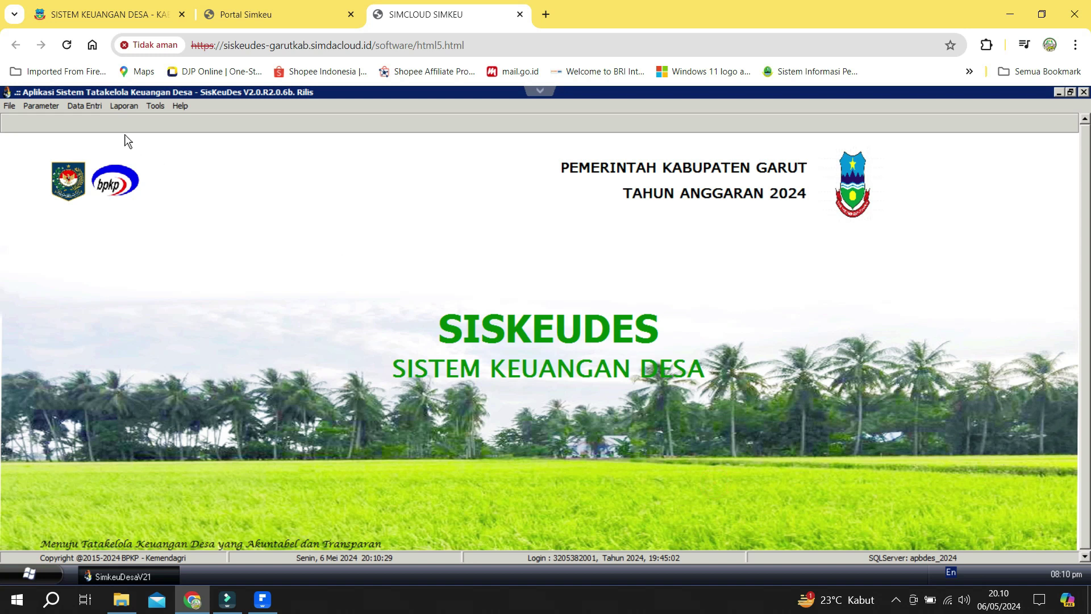
In the budgeting reports window, select 38 Kecamatan Bl. Limbangan, Limbangan Tengah village, and the AWAL draft.
{"action": "left_click", "coordinate": [119, 107]}
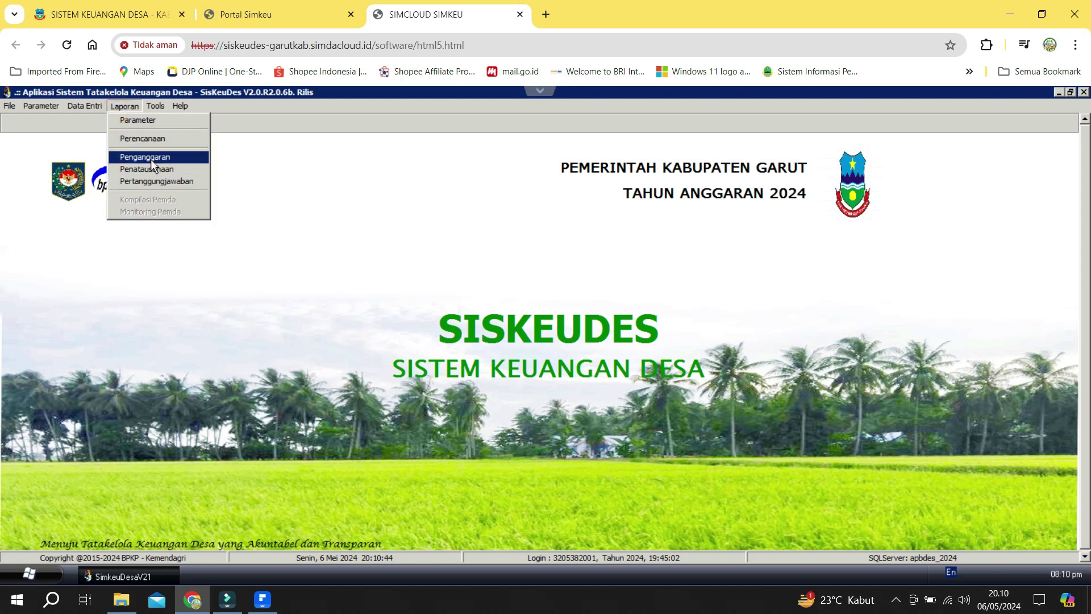
{"action": "left_click", "coordinate": [151, 159]}
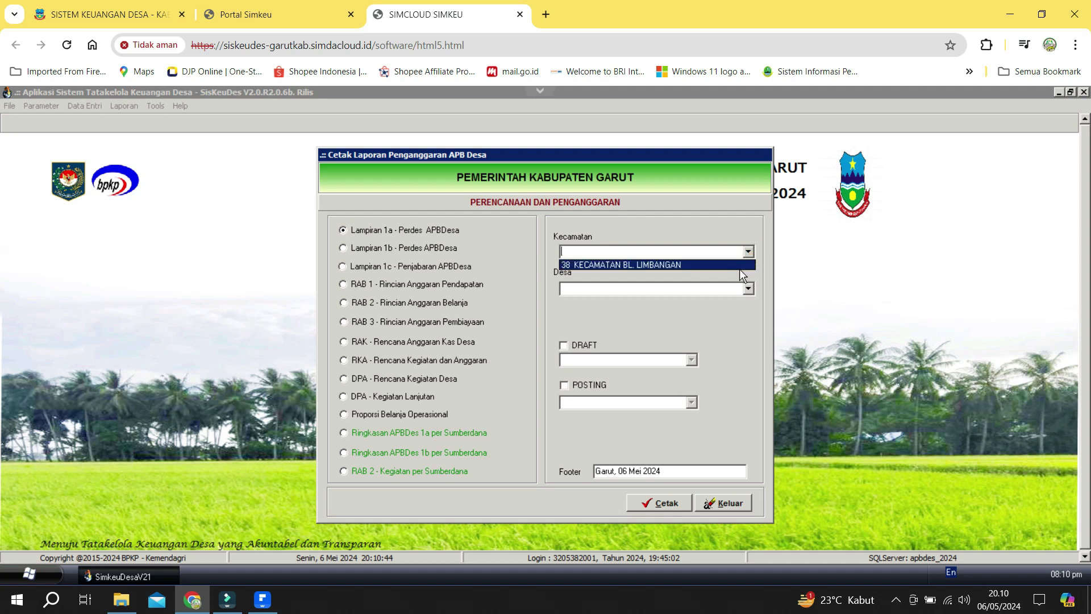
{"action": "left_click", "coordinate": [739, 268]}
{"action": "left_click", "coordinate": [749, 290]}
{"action": "left_click", "coordinate": [733, 301]}
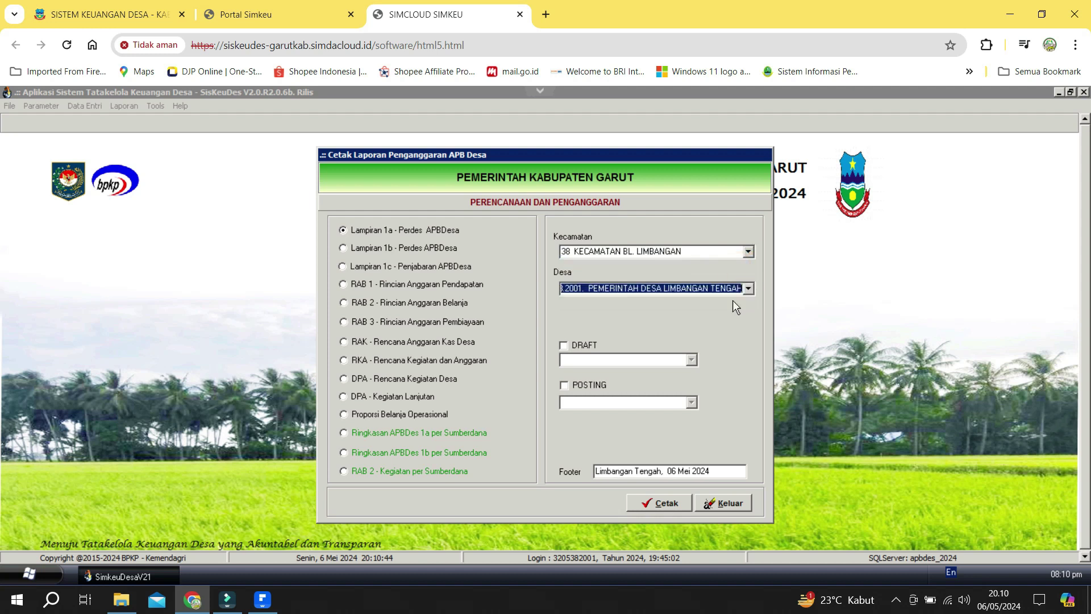
{"action": "left_click", "coordinate": [564, 345]}
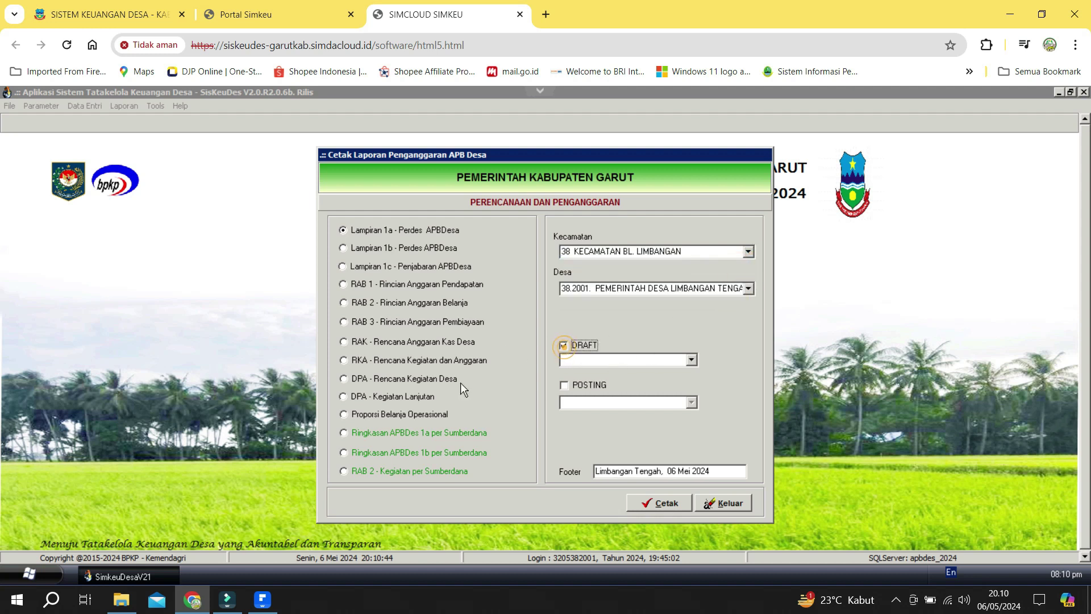
{"action": "left_click", "coordinate": [691, 360]}
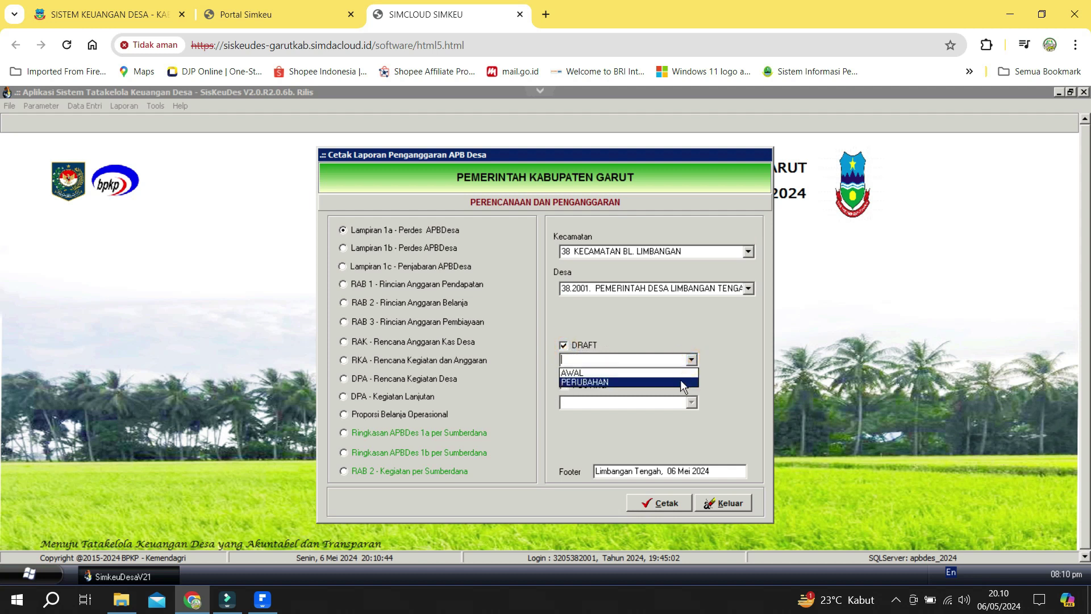
{"action": "left_click", "coordinate": [680, 374]}
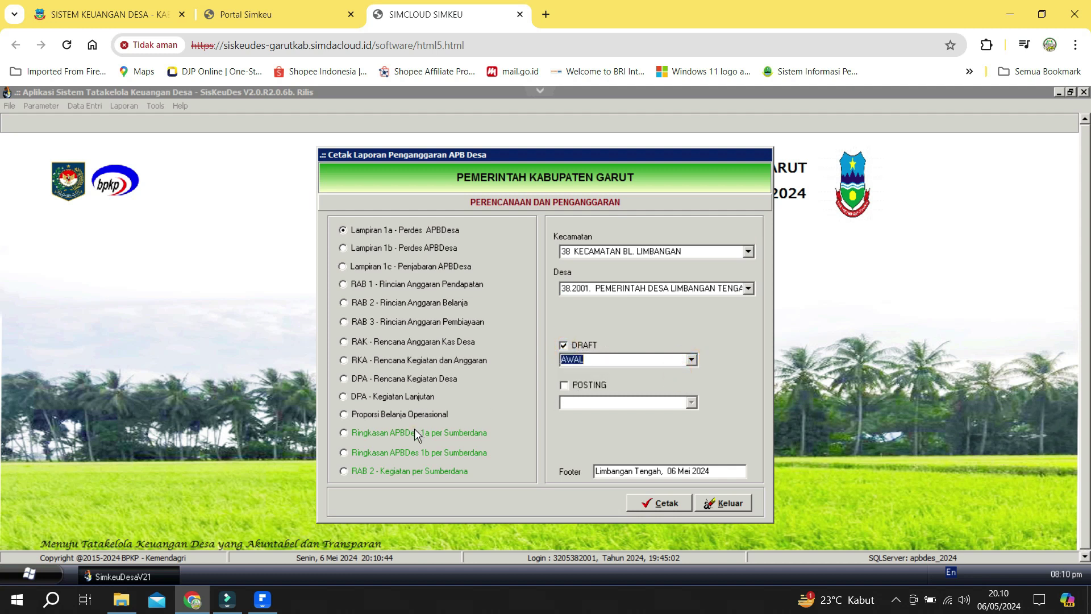
Preview the Ringkasan APBDes 1a per Sumberdana report for the DDS funding source.
{"action": "left_click", "coordinate": [414, 430]}
{"action": "left_click", "coordinate": [631, 324]}
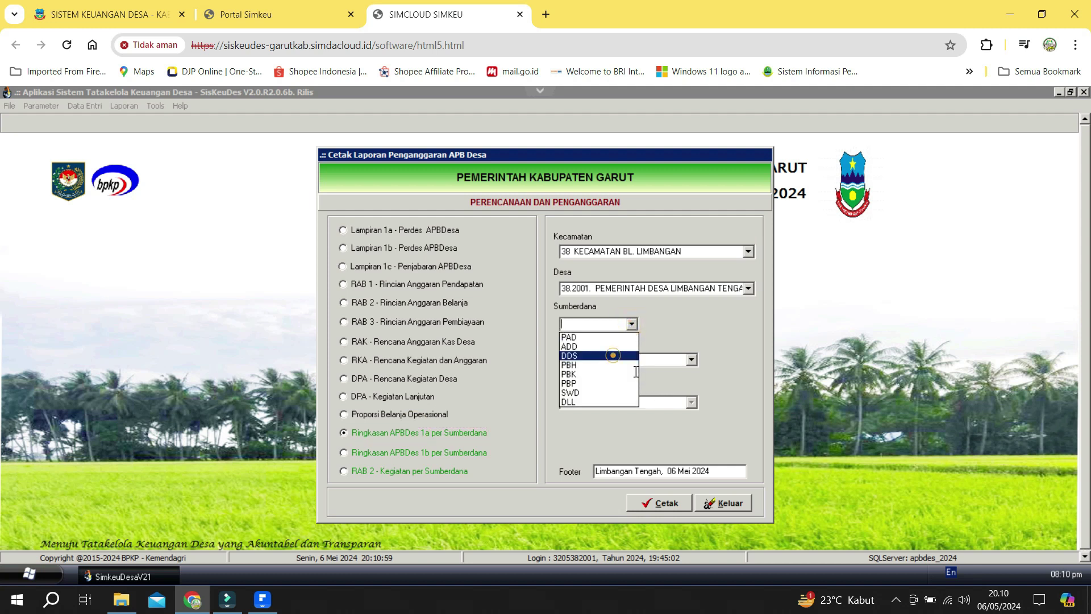
{"action": "left_click", "coordinate": [613, 356]}
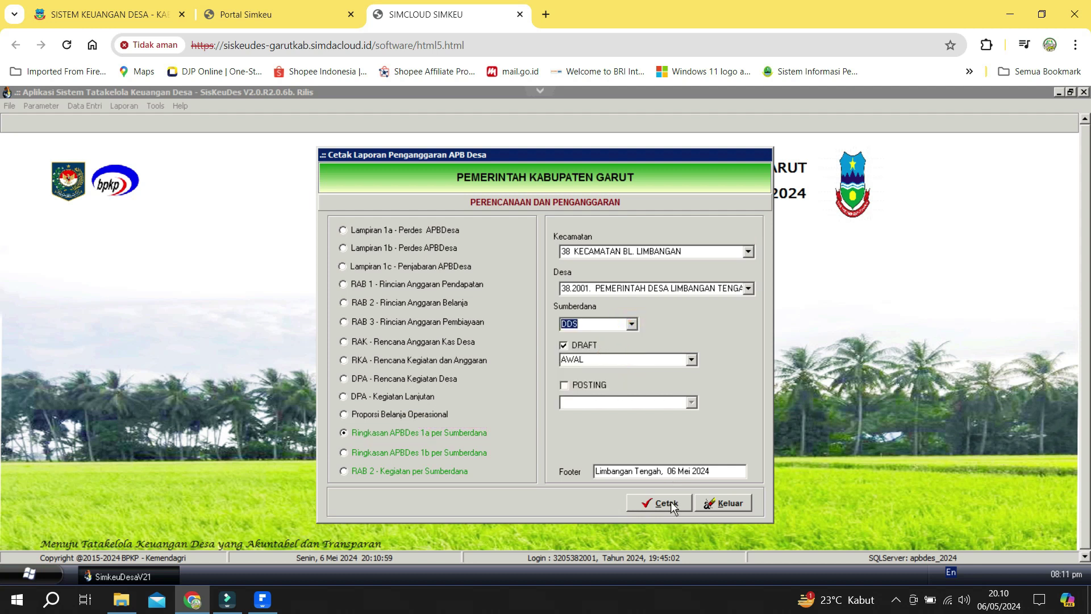
{"action": "left_click", "coordinate": [669, 504]}
{"action": "scroll", "coordinate": [686, 433], "scroll_direction": "down", "scroll_amount": 5}
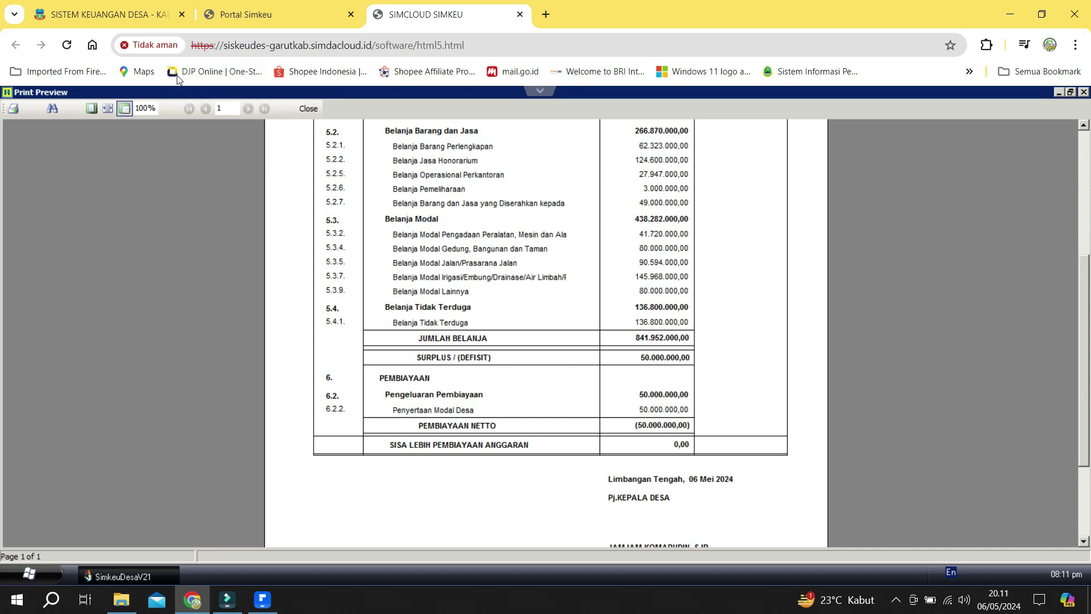
Close the APBDes 1a preview and exit the Cetak Laporan window.
{"action": "left_click", "coordinate": [309, 109]}
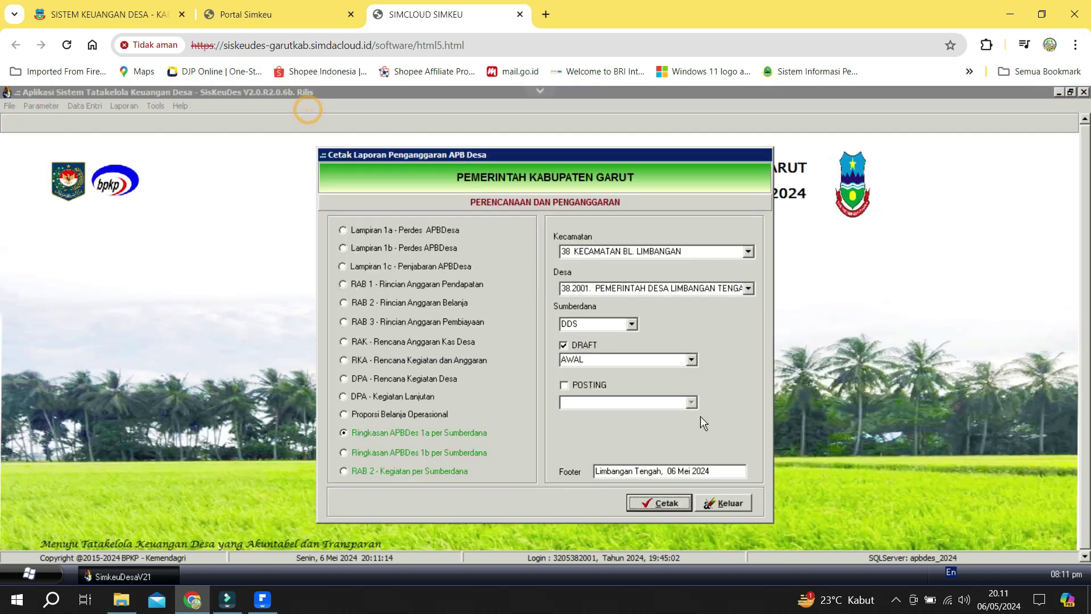
{"action": "left_click", "coordinate": [726, 503]}
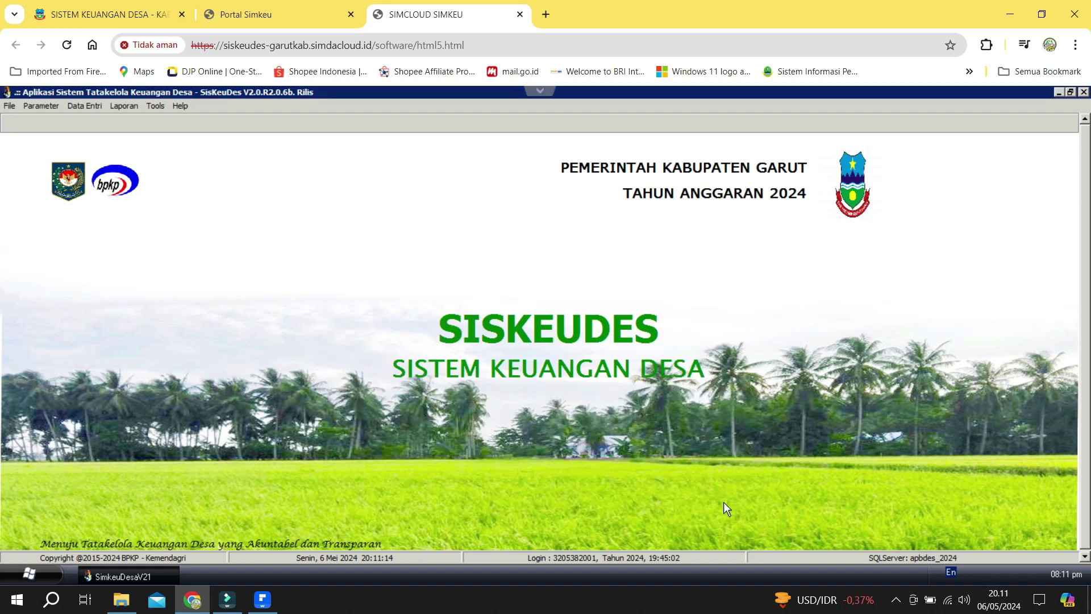
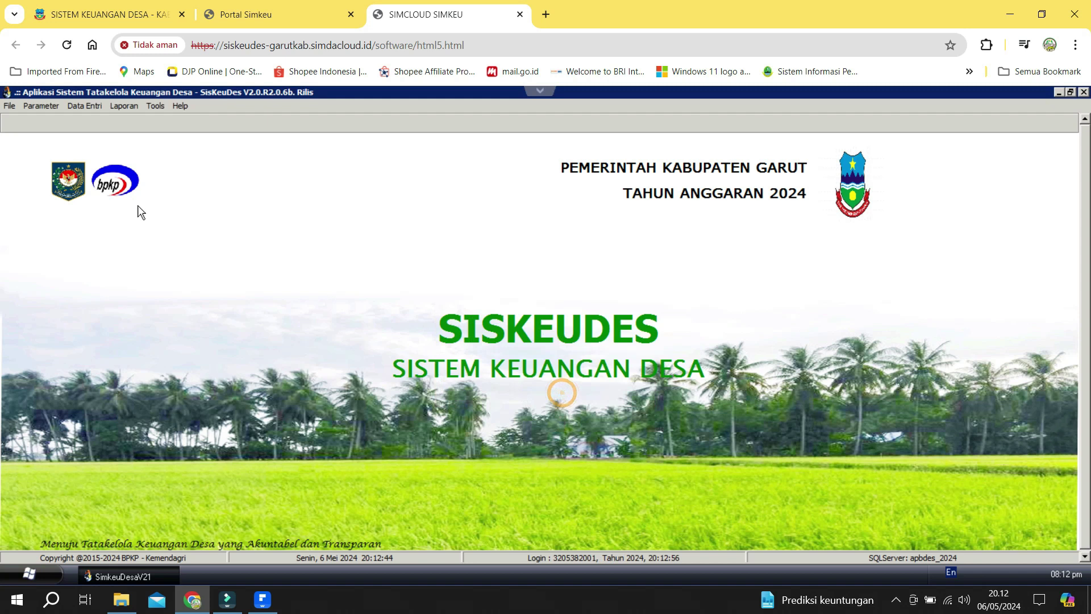
In Data Umum dan RPJM Desa, change Status APBDes from AWAL to PAK, save, and exit.
{"action": "left_click", "coordinate": [86, 106]}
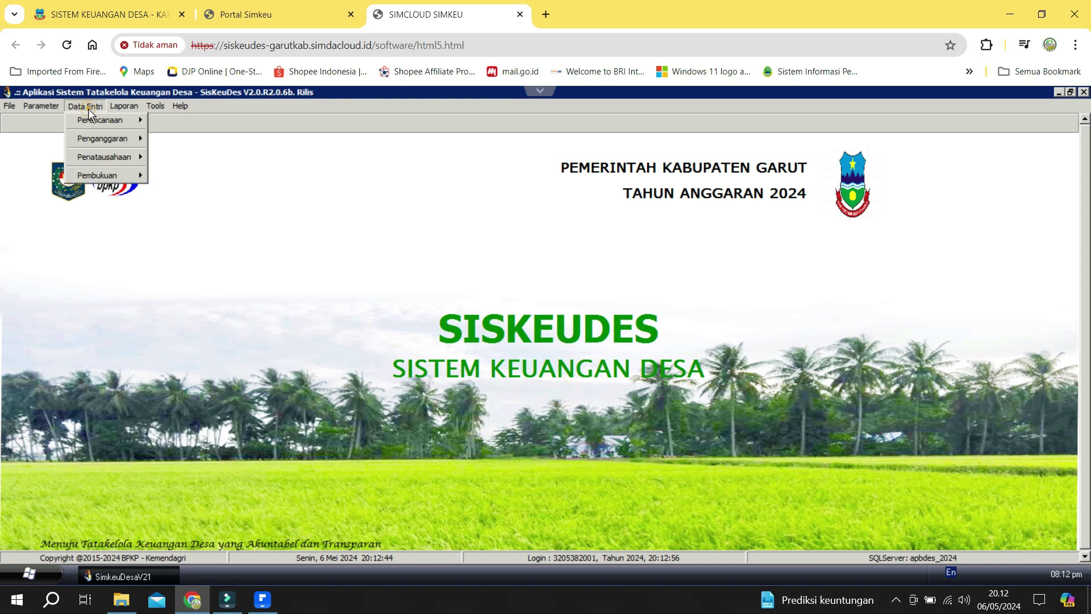
{"action": "mouse_move", "coordinate": [93, 120]}
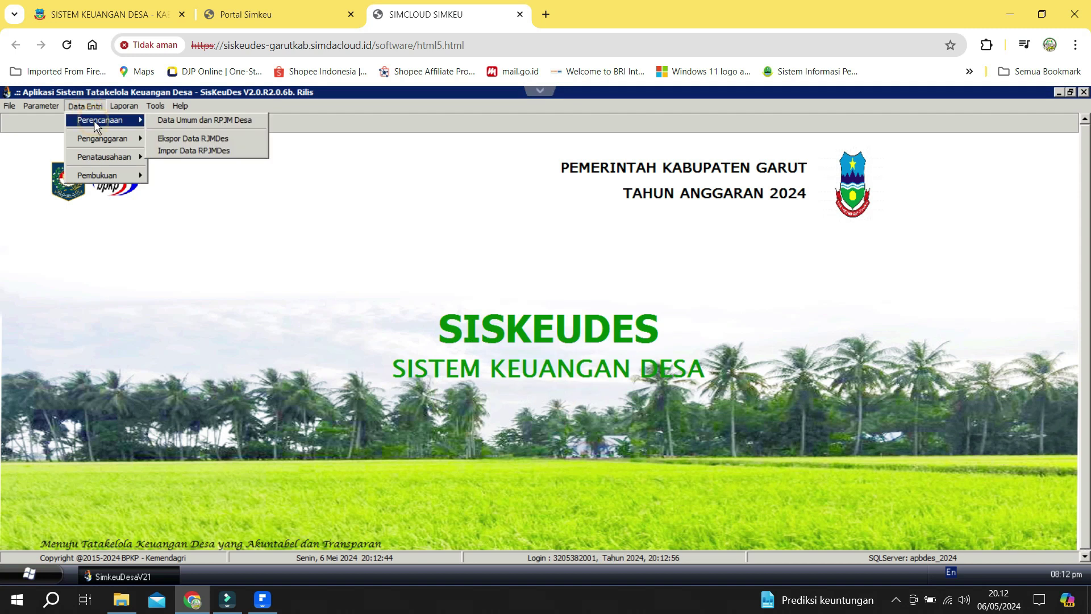
{"action": "left_click", "coordinate": [172, 121]}
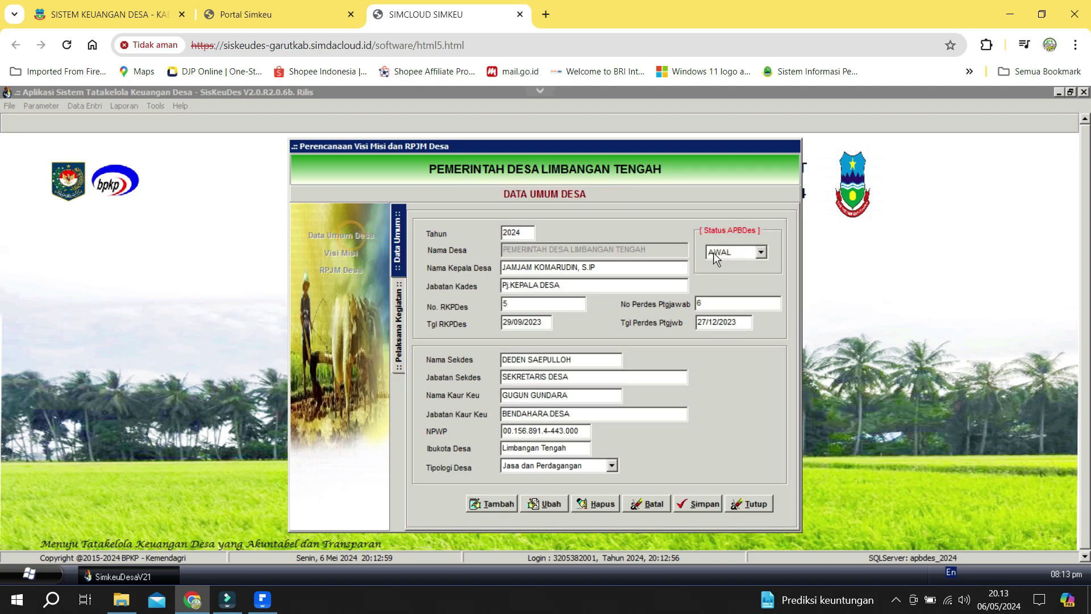
{"action": "left_click", "coordinate": [539, 503]}
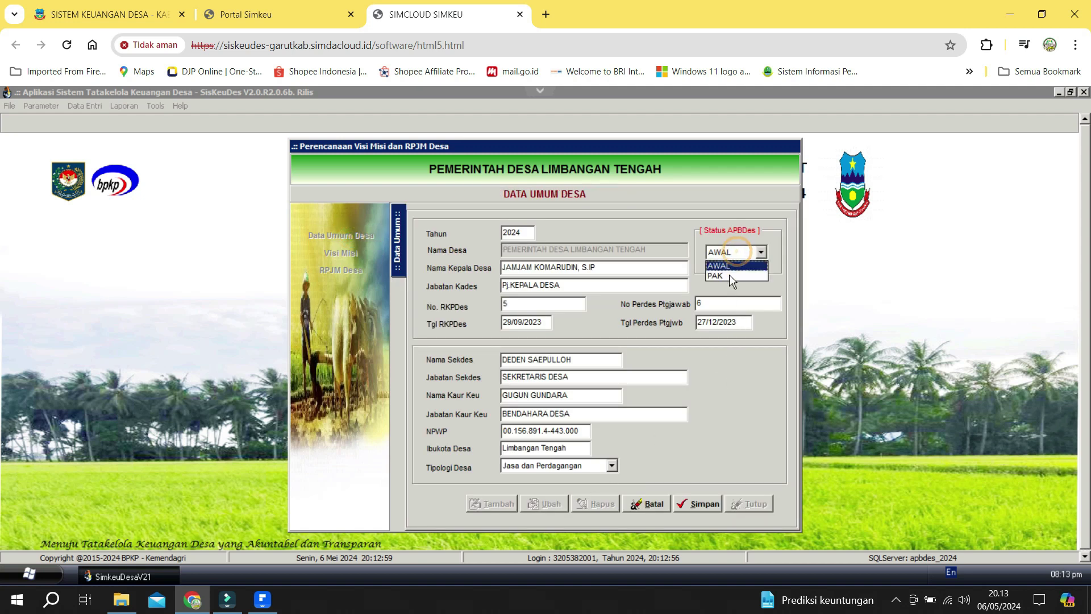
{"action": "left_click", "coordinate": [729, 278]}
{"action": "left_click", "coordinate": [704, 503]}
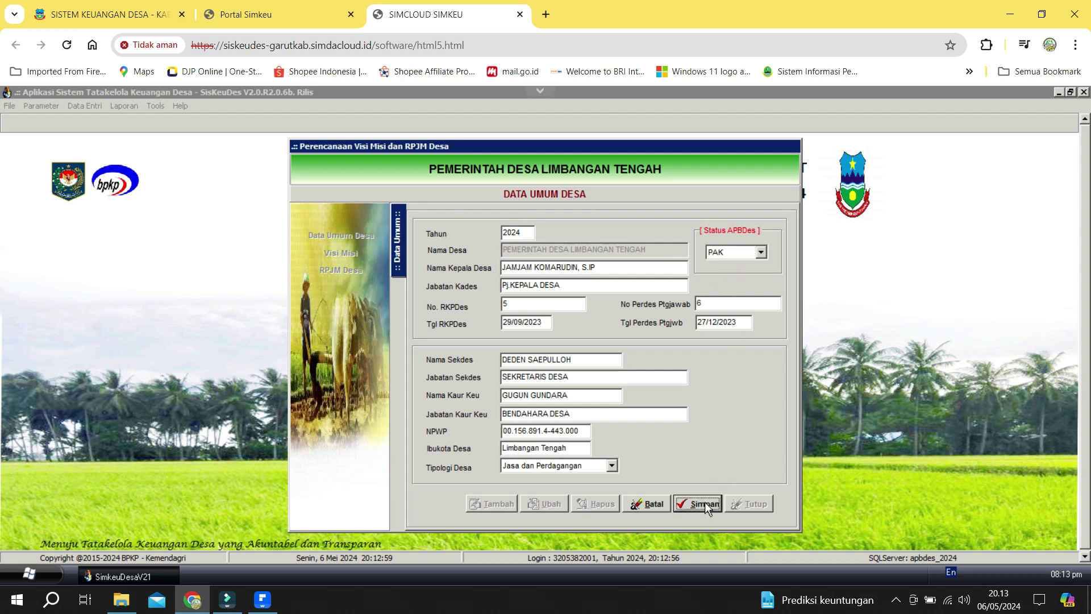
{"action": "left_click", "coordinate": [752, 503]}
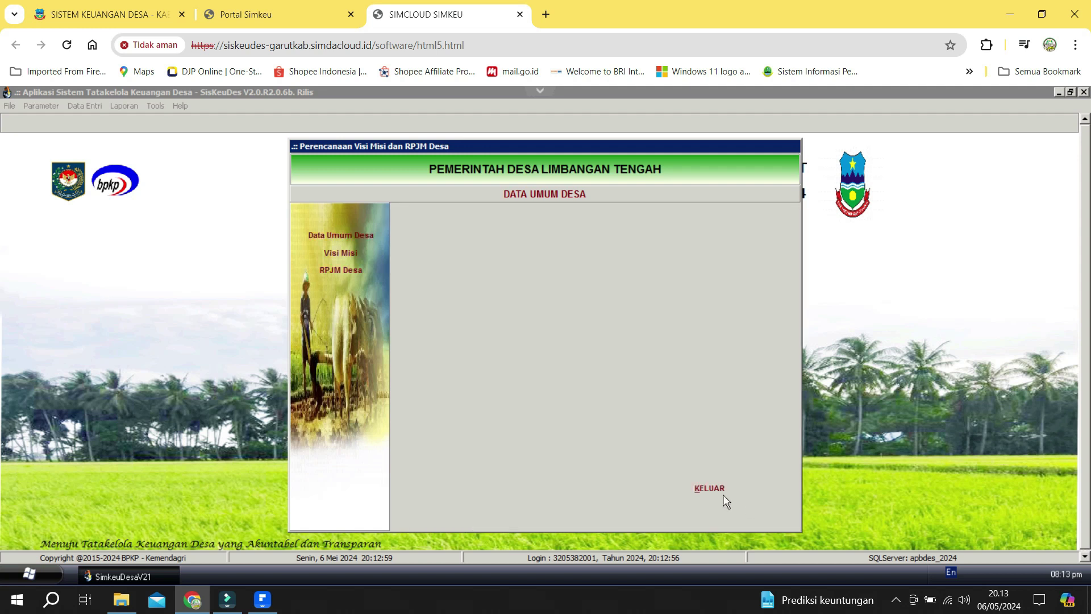
{"action": "left_click", "coordinate": [720, 491]}
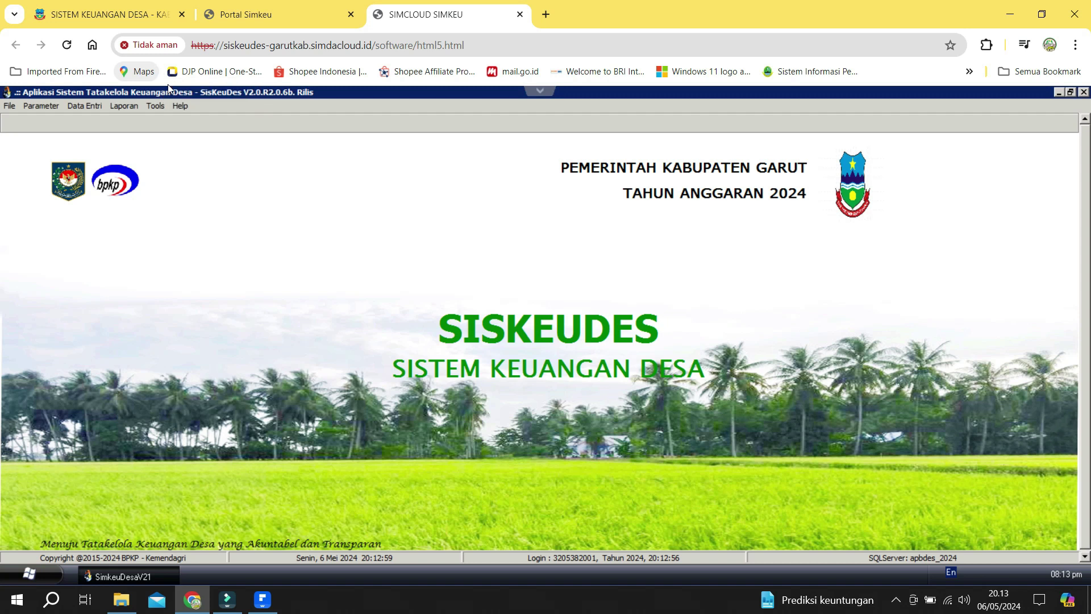
Open the Anggaran Kas Desa spending fields, then close the cash budget plan.
{"action": "left_click", "coordinate": [71, 105]}
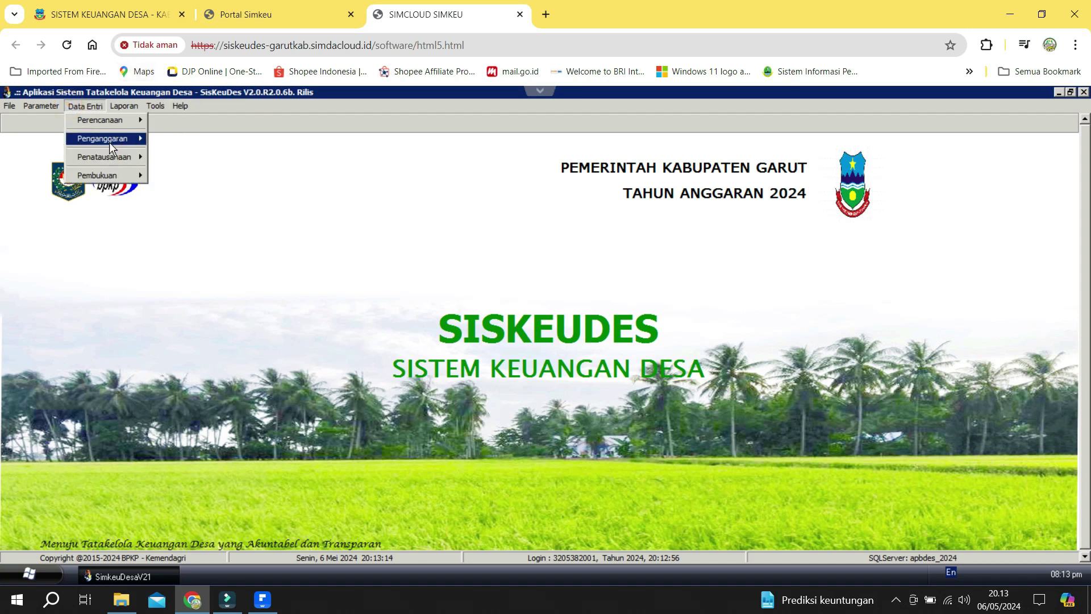
{"action": "mouse_move", "coordinate": [109, 142]}
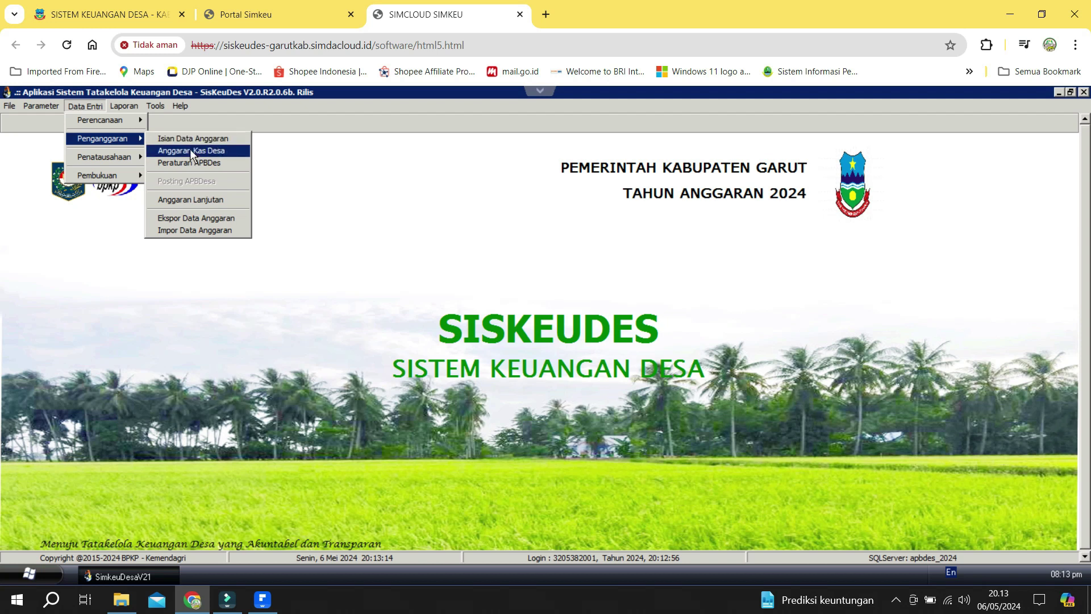
{"action": "left_click", "coordinate": [193, 150]}
{"action": "left_click", "coordinate": [357, 254]}
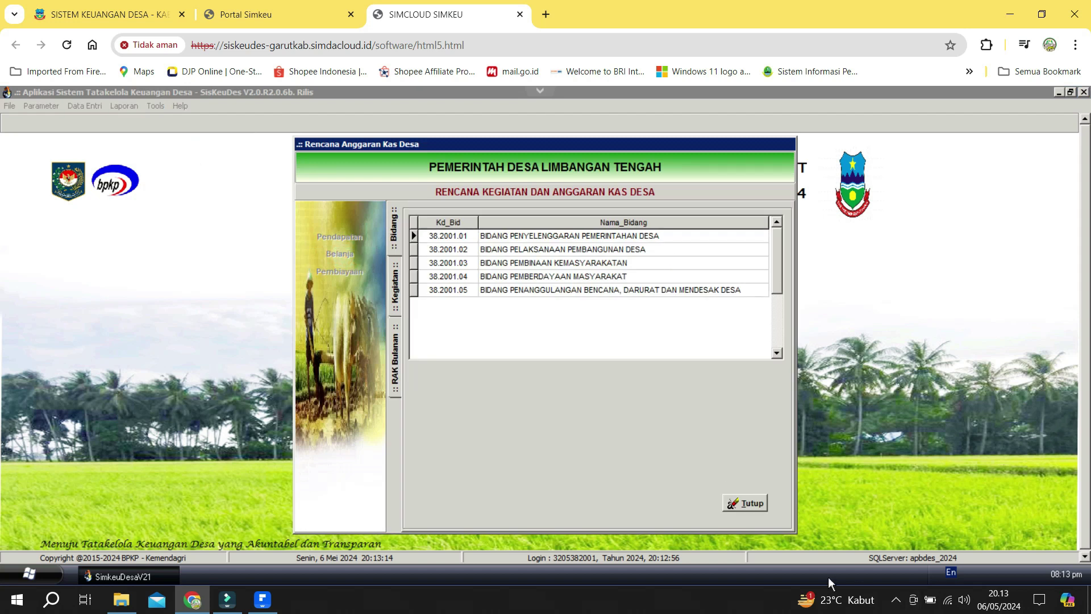
{"action": "left_click", "coordinate": [744, 503]}
{"action": "left_click", "coordinate": [700, 488]}
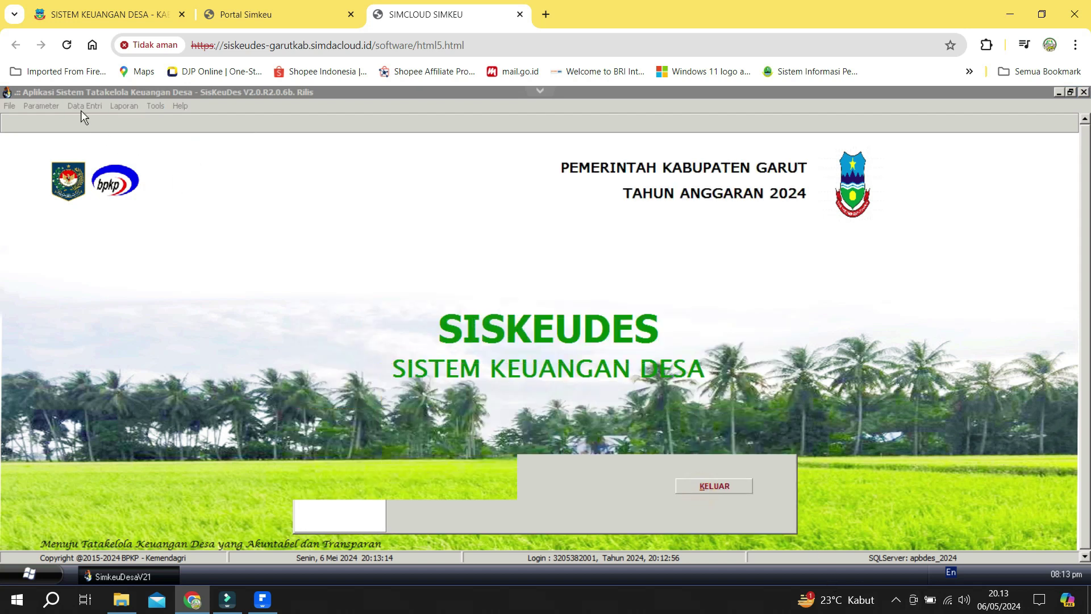
Drill through Belanja and Bidang Pelaksanaan Pembangunan Desa into the Pengerasan Jalan Usaha Tani package accounts.
{"action": "left_click", "coordinate": [83, 106]}
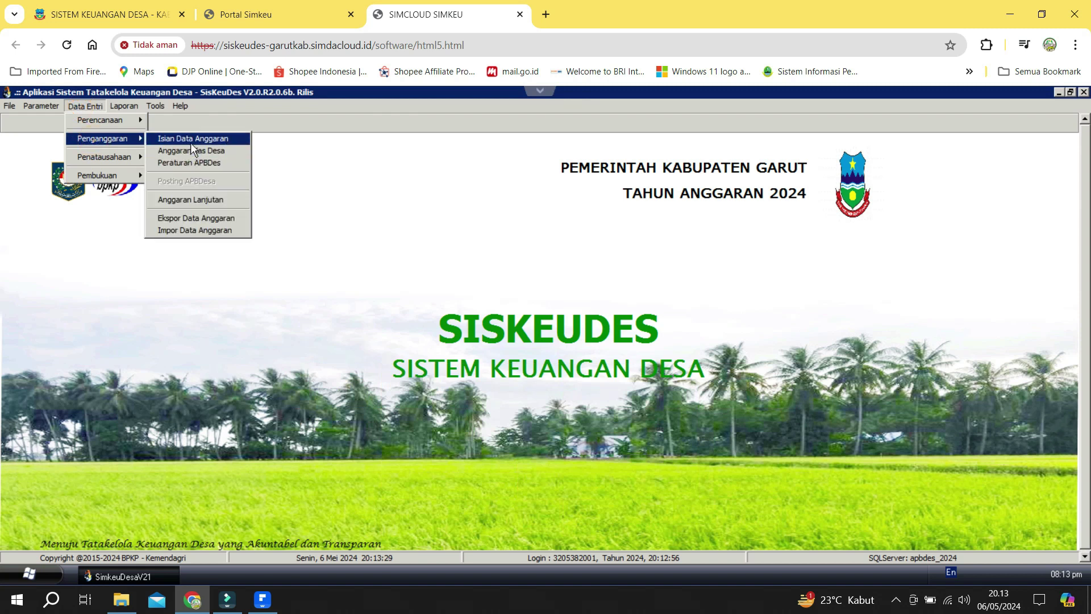
{"action": "left_click", "coordinate": [190, 142]}
{"action": "left_click", "coordinate": [342, 268]}
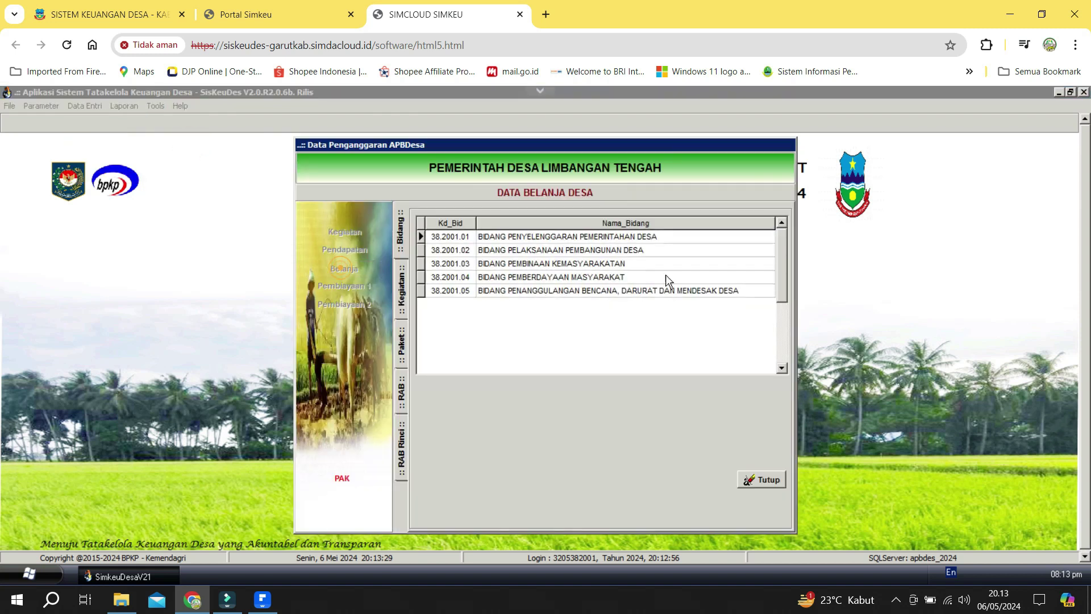
{"action": "double_click", "coordinate": [604, 254]}
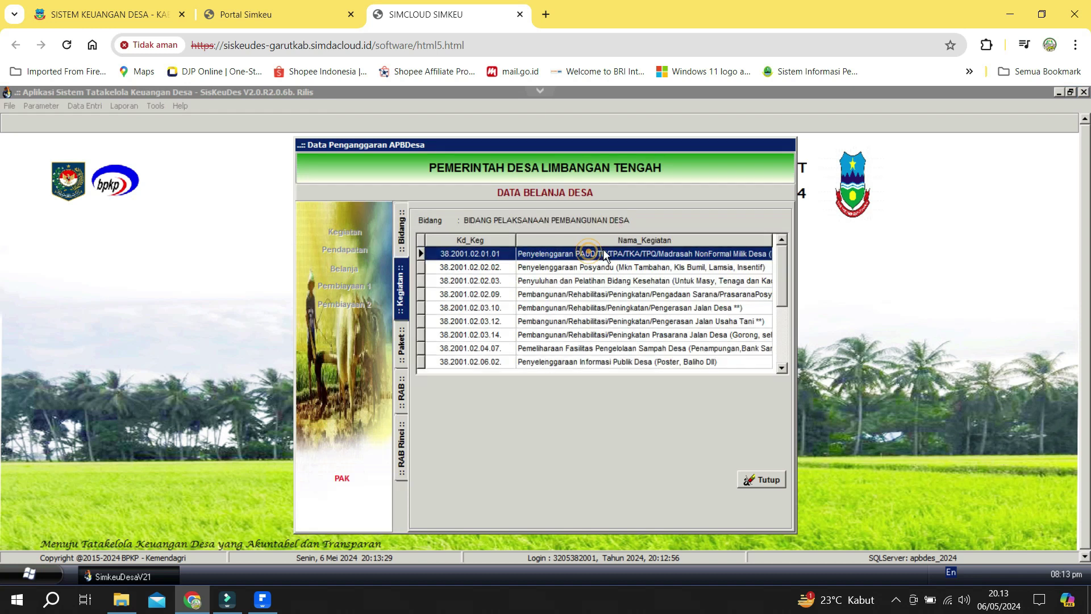
{"action": "left_click", "coordinate": [723, 322]}
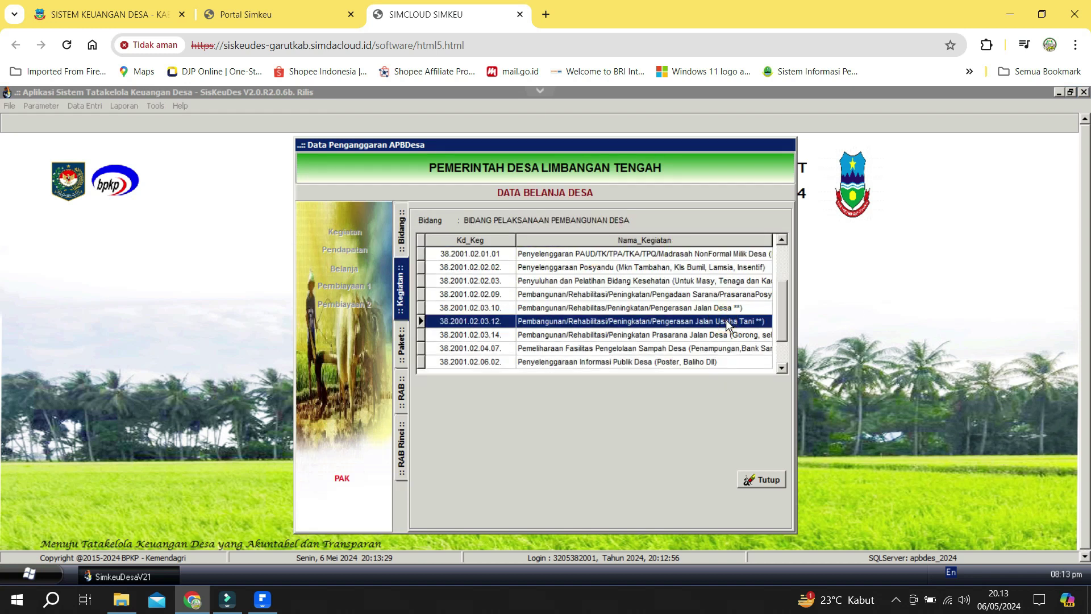
{"action": "double_click", "coordinate": [727, 321]}
{"action": "double_click", "coordinate": [616, 271]}
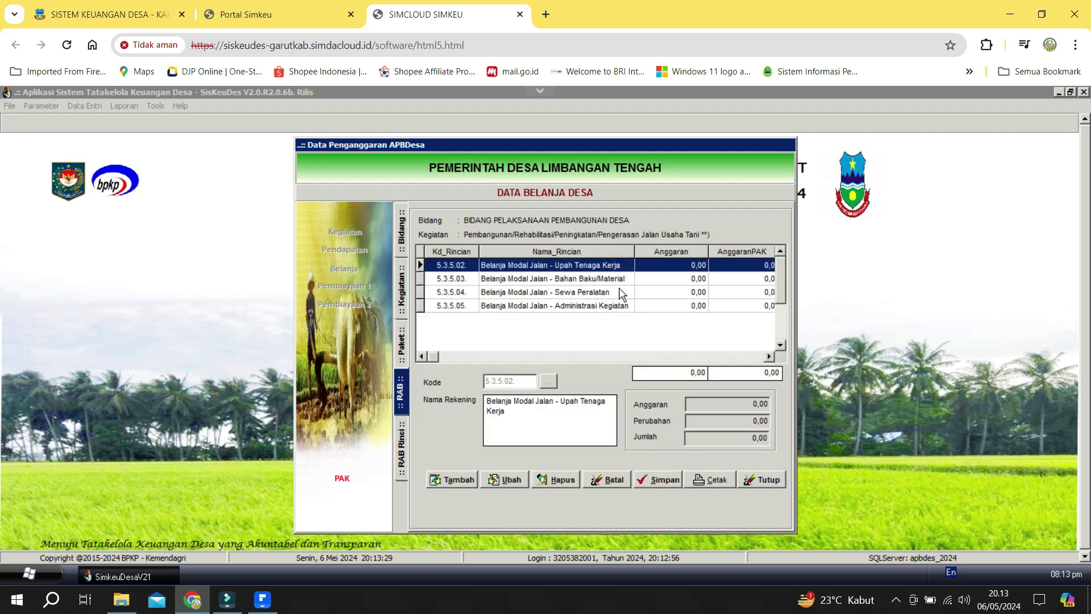
Add account 5.3.5.01 Belanja Modal Jalan - Honor Tim Pelaksana Kegiatan from the Kode lookup.
{"action": "left_click", "coordinate": [460, 480]}
{"action": "left_click", "coordinate": [549, 381]}
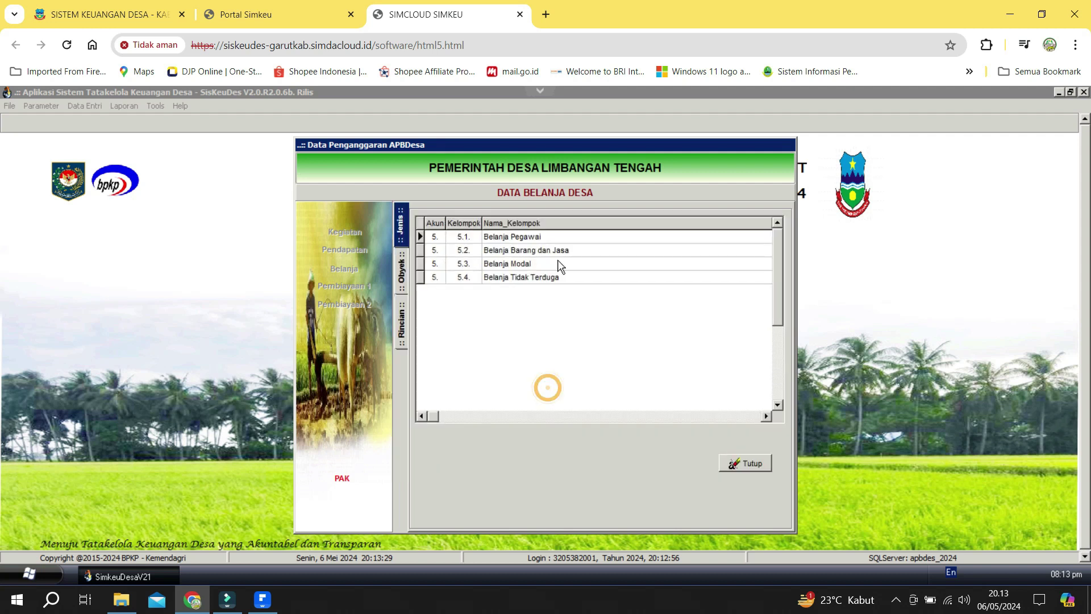
{"action": "double_click", "coordinate": [558, 264]}
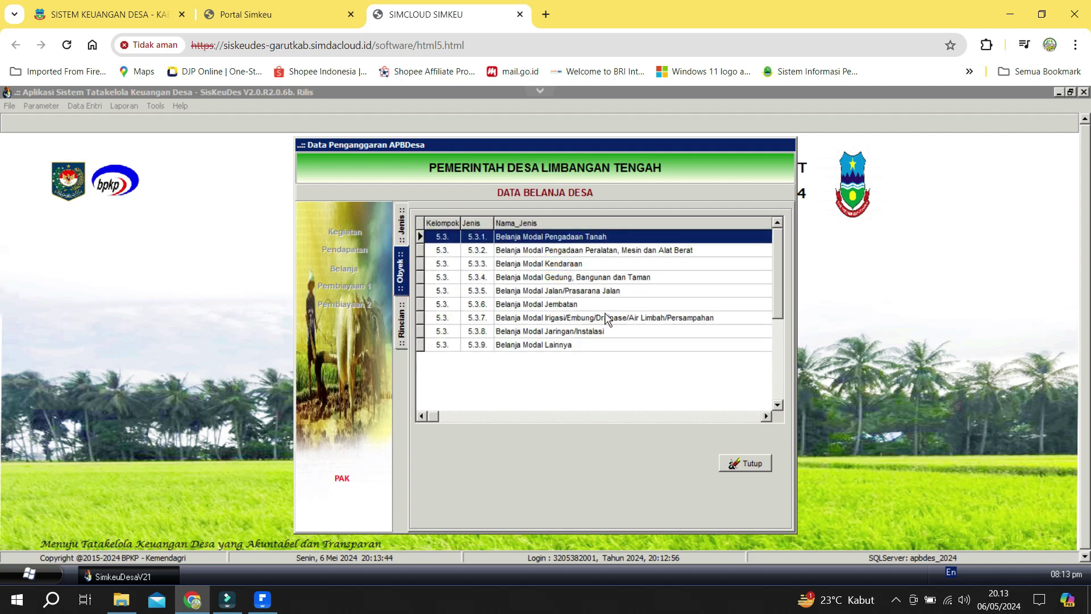
{"action": "double_click", "coordinate": [575, 292]}
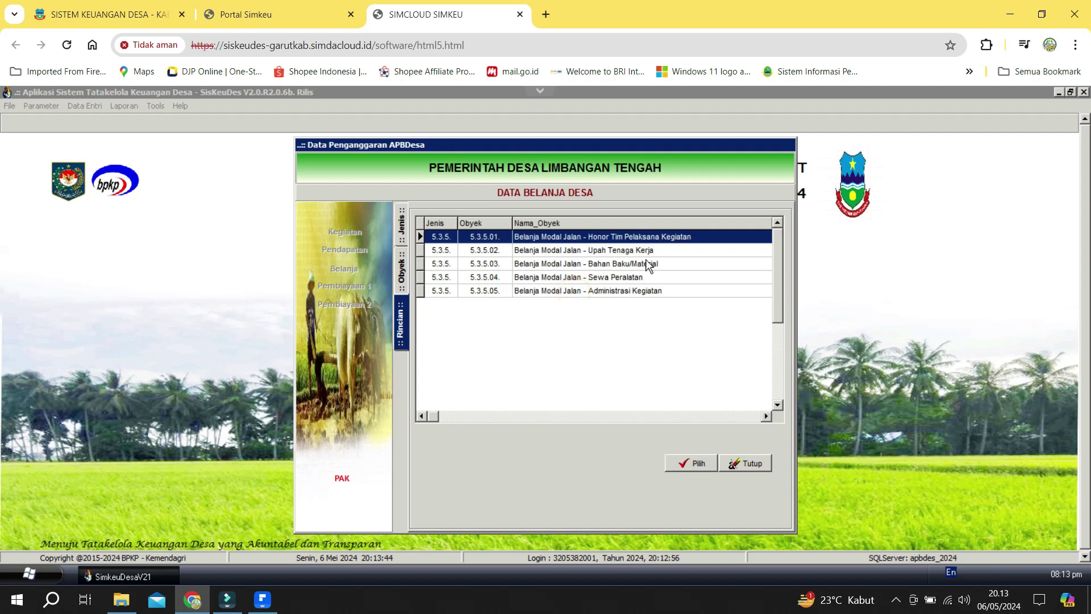
{"action": "left_click", "coordinate": [688, 455]}
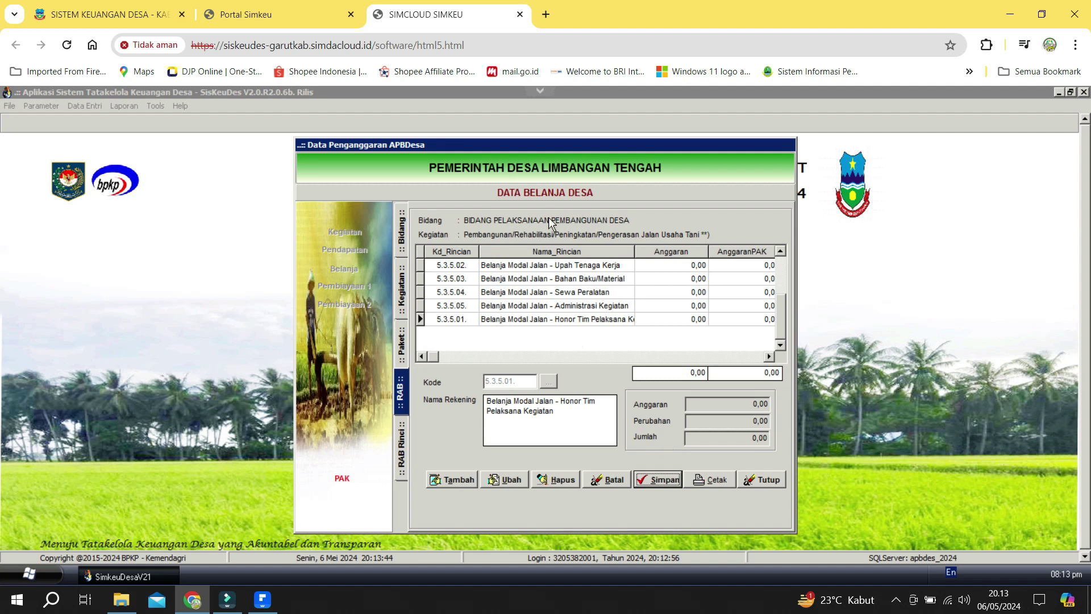
Go back through the package to the Bidang Pelaksanaan Pembangunan Desa activity list.
{"action": "left_click", "coordinate": [401, 346]}
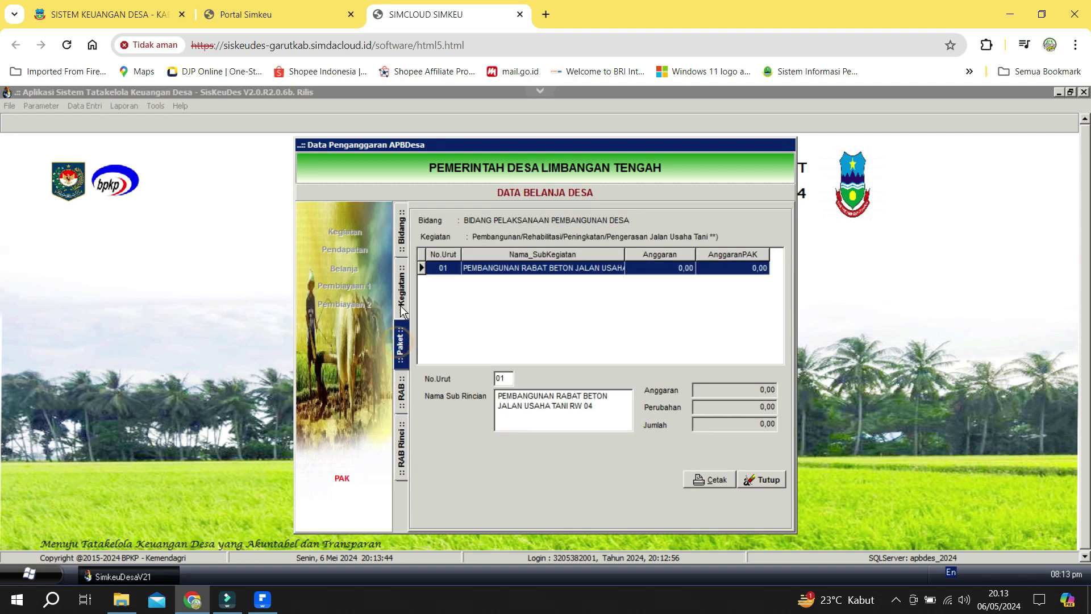
{"action": "left_click", "coordinate": [401, 310]}
{"action": "left_click", "coordinate": [575, 294]}
Open RAB Rinci of account 5.3.5.01 in Pengerasan Jalan Desa sub-activity 02.
{"action": "left_click", "coordinate": [581, 307]}
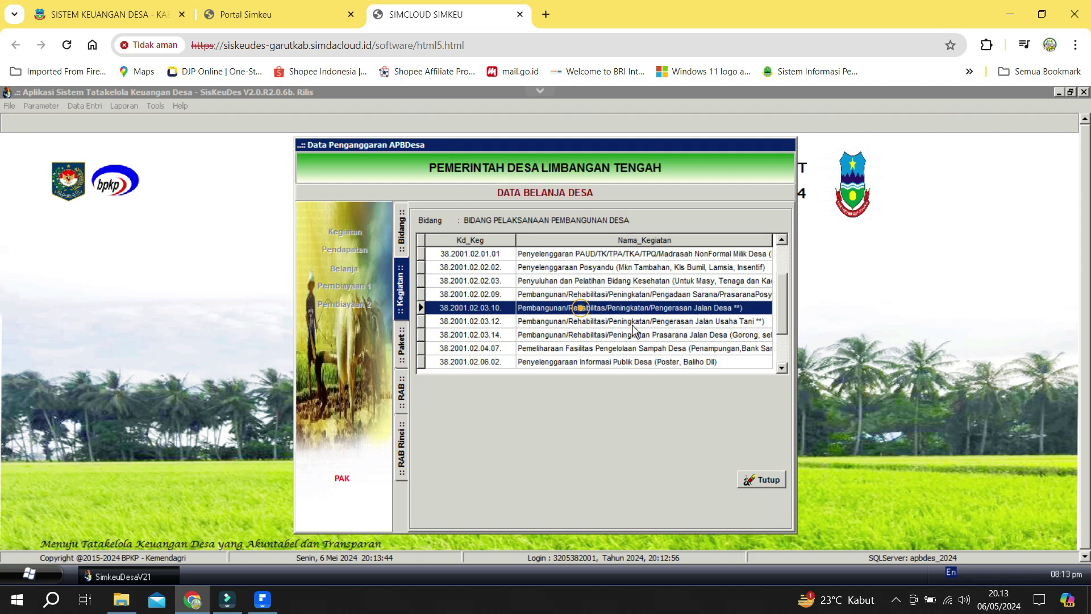
{"action": "double_click", "coordinate": [647, 309]}
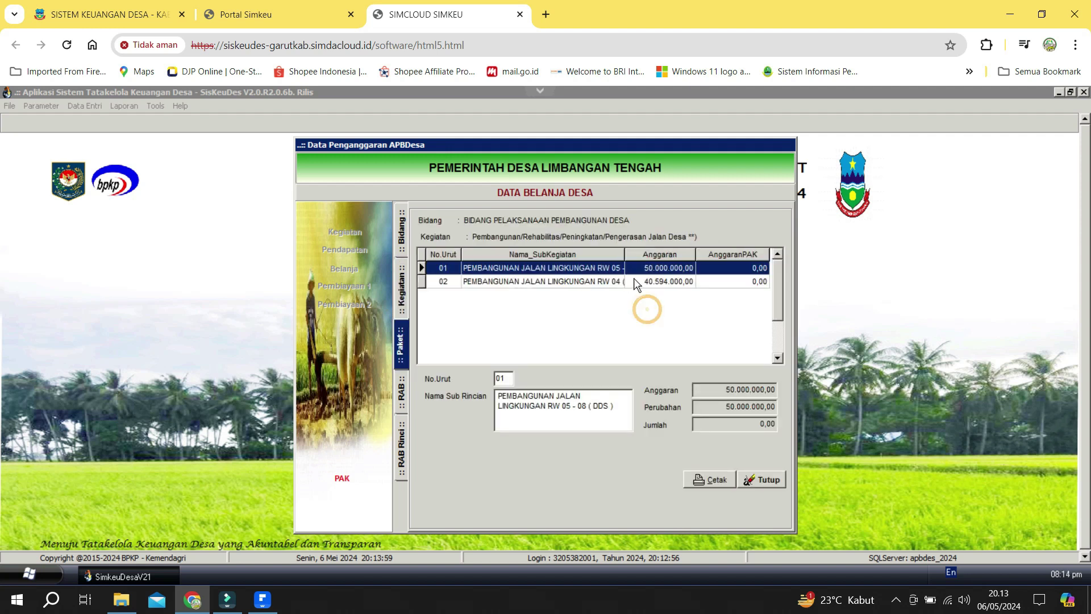
{"action": "double_click", "coordinate": [633, 281]}
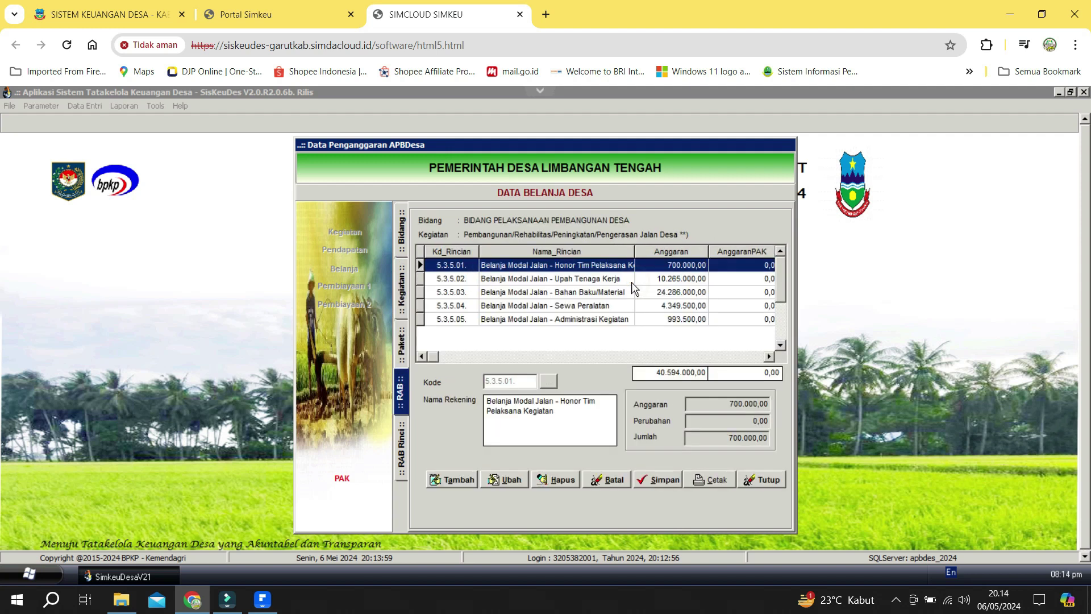
{"action": "double_click", "coordinate": [578, 268]}
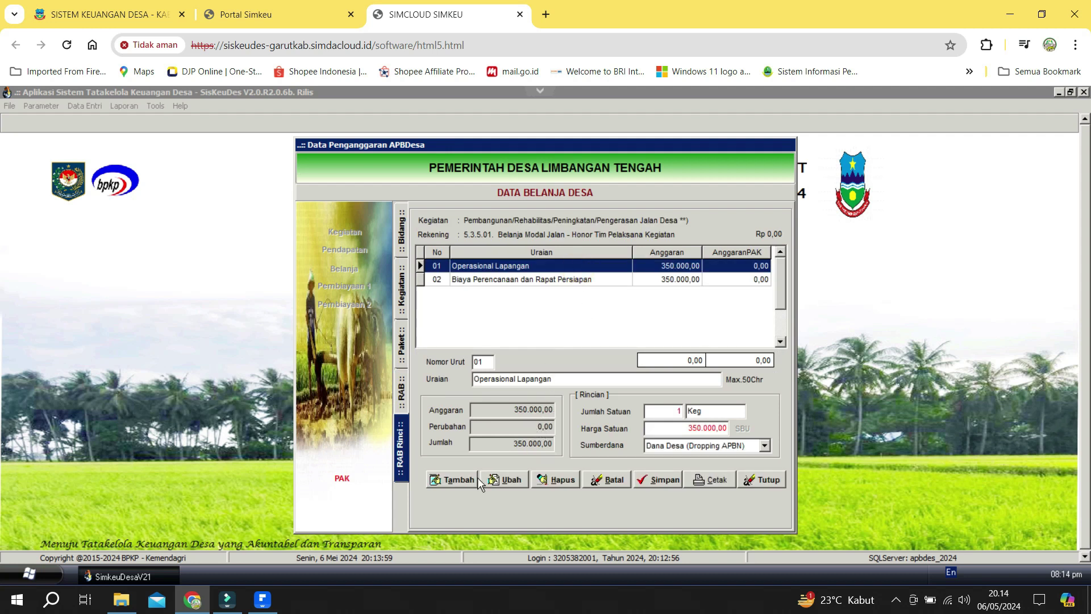
Try deleting the 350.000,00 Operasional Lapangan item and acknowledge the Tidak Bisa refusal.
{"action": "left_click", "coordinate": [560, 485]}
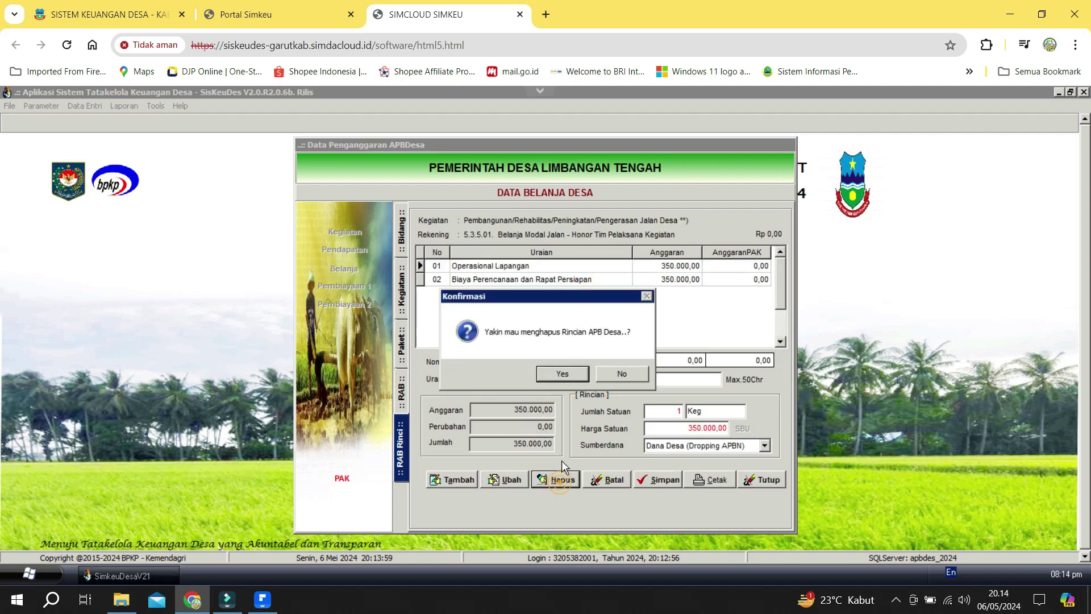
{"action": "left_click", "coordinate": [569, 374]}
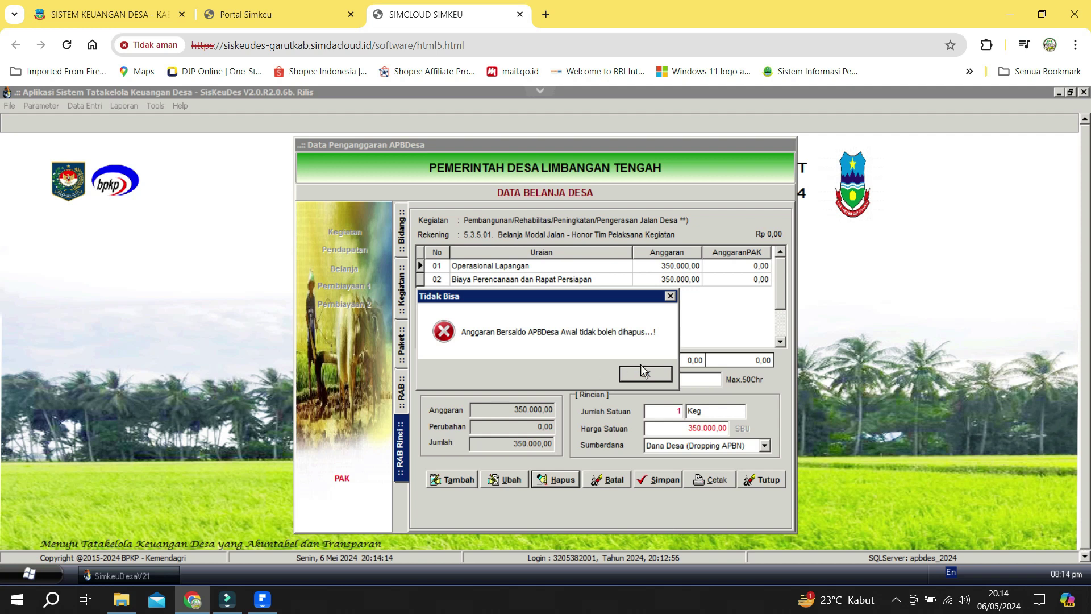
{"action": "left_click", "coordinate": [660, 377]}
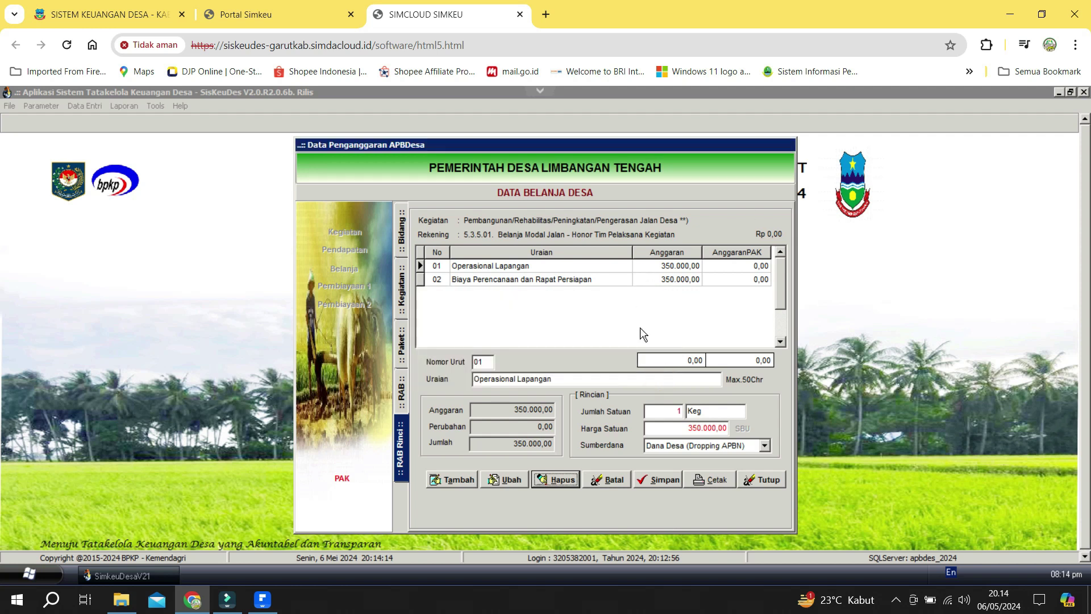
Set Jumlah Satuan to 0 for Operasional Lapangan and Biaya Perencanaan dan Rapat Persiapan, each now -350.000,00.
{"action": "left_click", "coordinate": [505, 480]}
{"action": "left_click", "coordinate": [677, 410]}
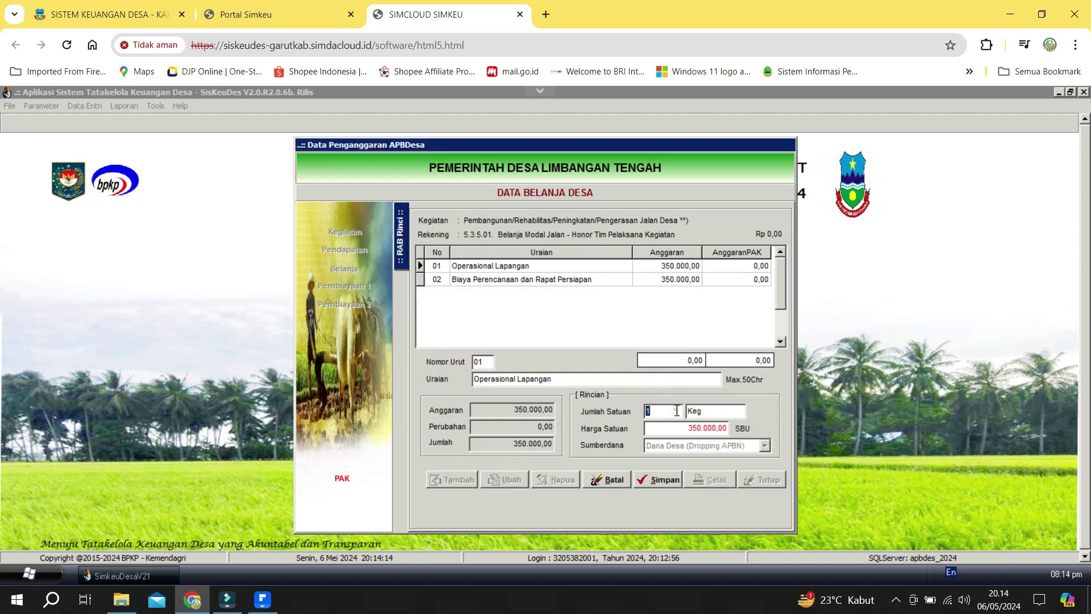
{"action": "type", "text": "0"}
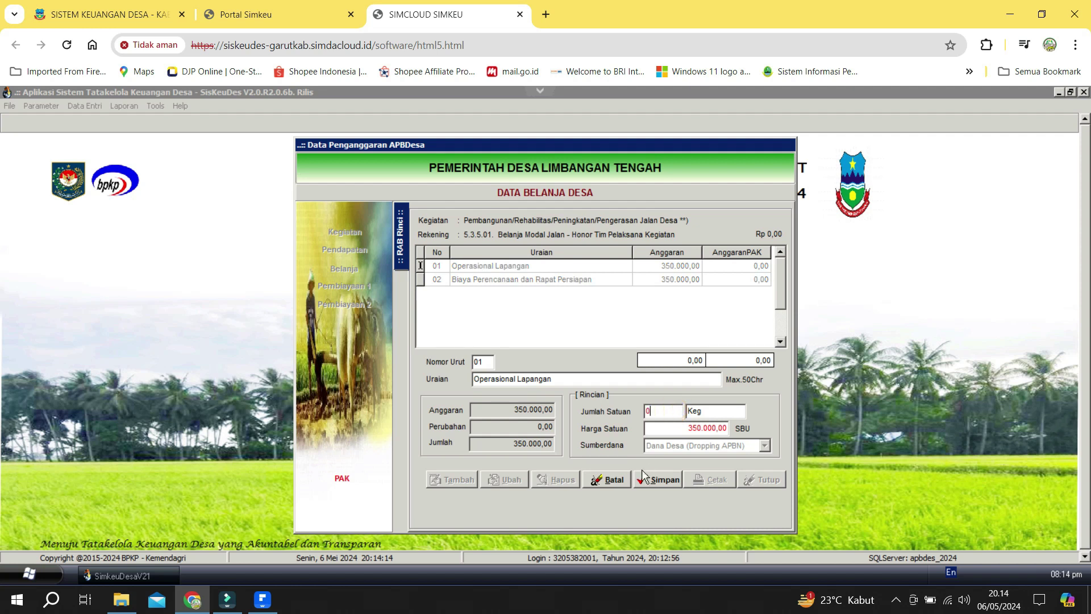
{"action": "left_click", "coordinate": [653, 479]}
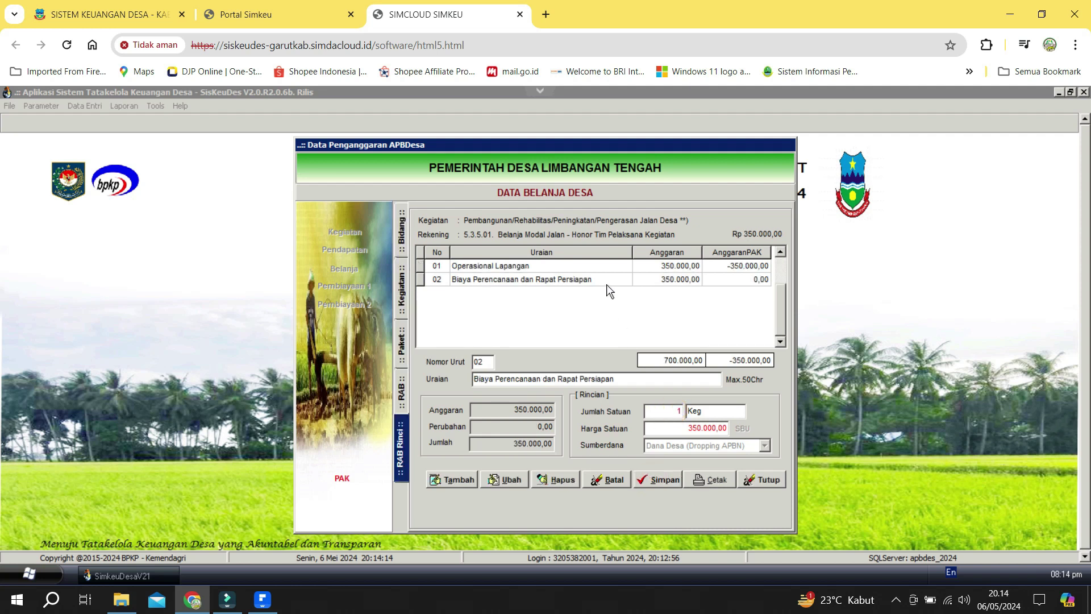
{"action": "left_click", "coordinate": [606, 285]}
{"action": "left_click", "coordinate": [508, 484]}
{"action": "left_click", "coordinate": [680, 410]}
{"action": "type", "text": "0"}
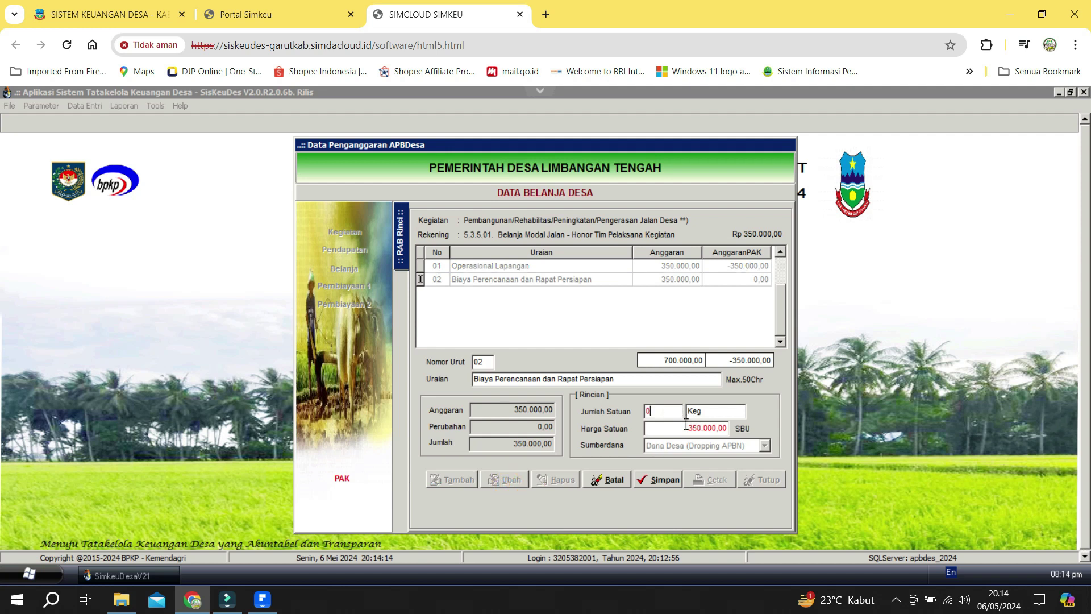
{"action": "left_click", "coordinate": [659, 477]}
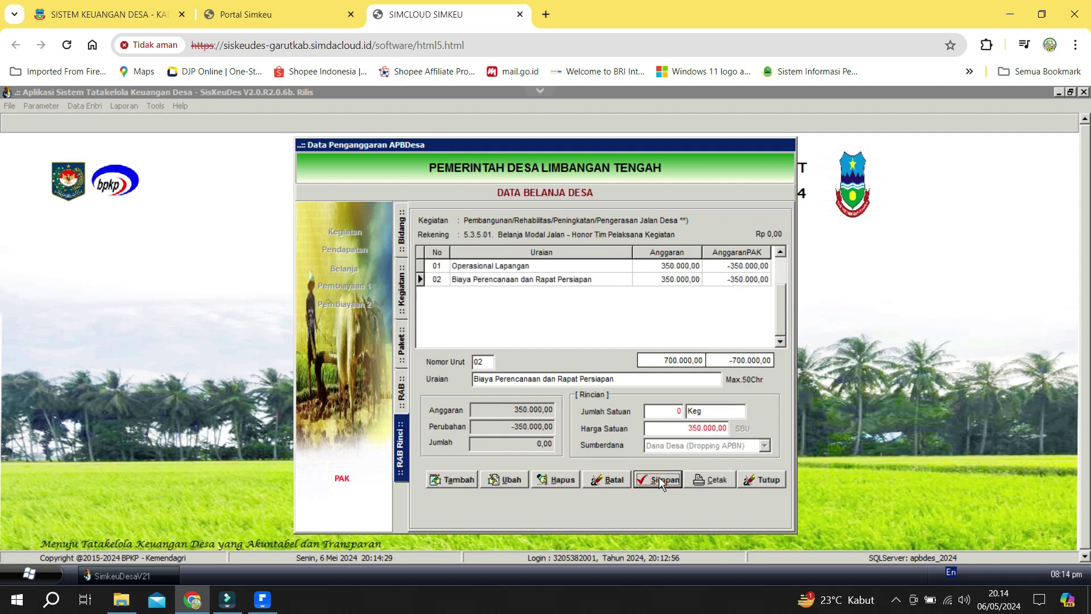
{"action": "left_click", "coordinate": [536, 268]}
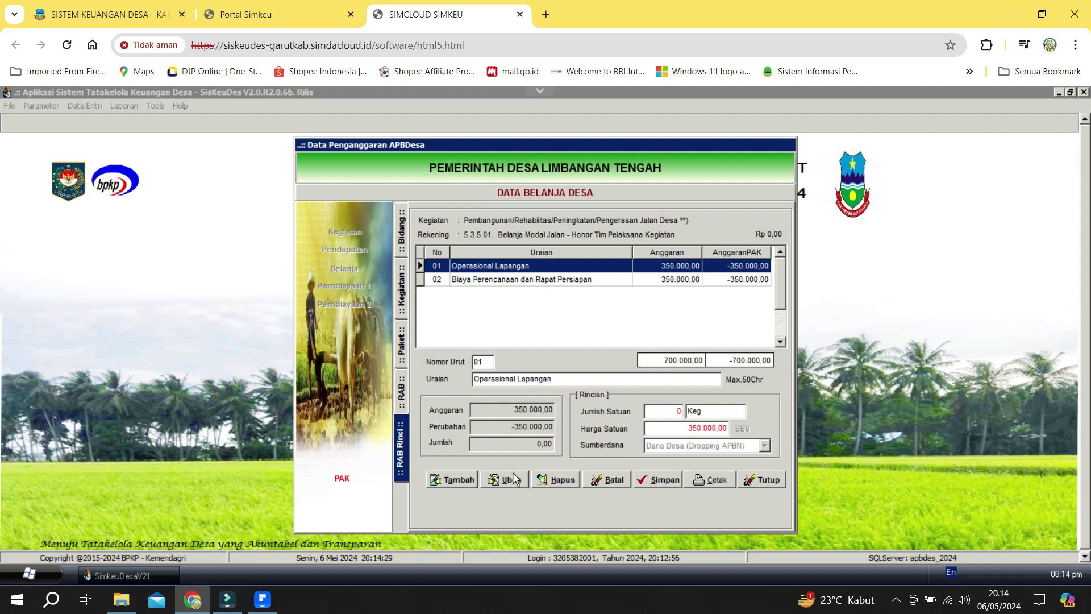
{"action": "left_click", "coordinate": [602, 284]}
Save the RAB change report preview as RAB AWAL.pdf in Downloads, then start zeroing Pasir Urug.
{"action": "left_click", "coordinate": [710, 479]}
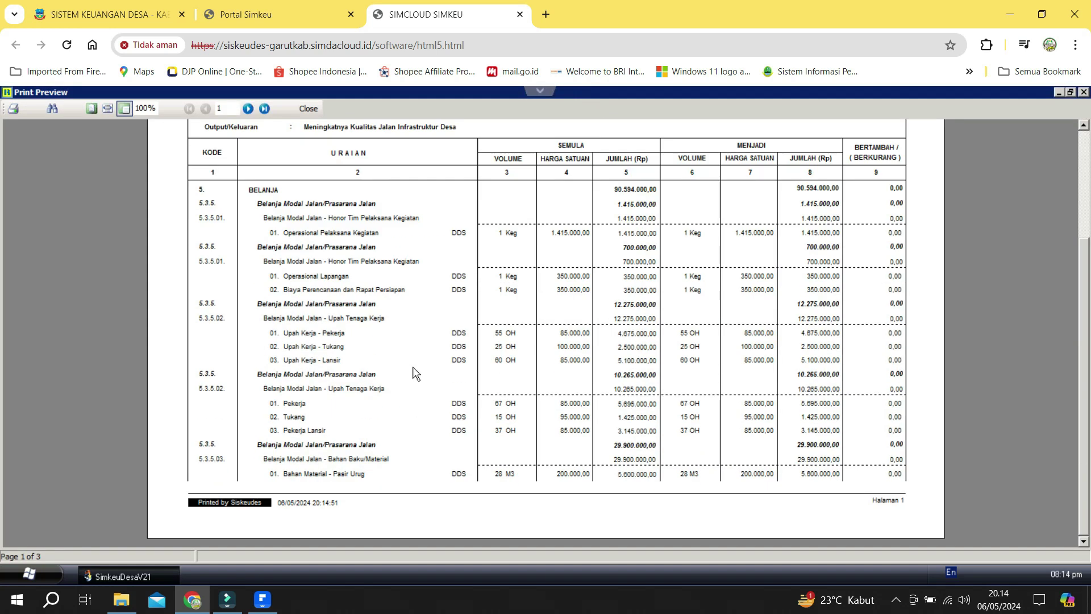
{"action": "left_click", "coordinate": [13, 108]}
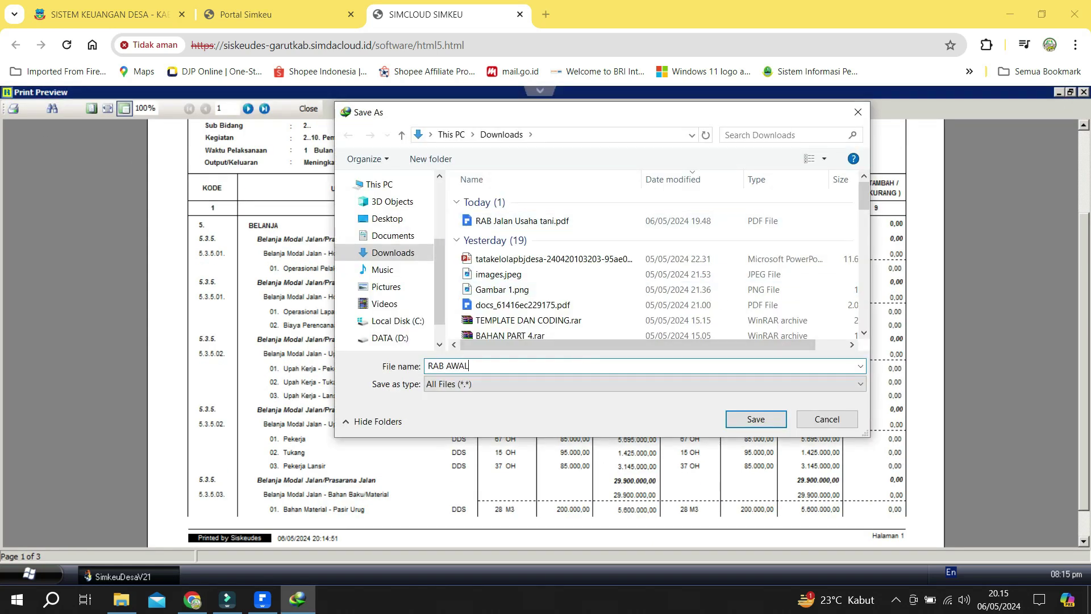
{"action": "left_click", "coordinate": [755, 419]}
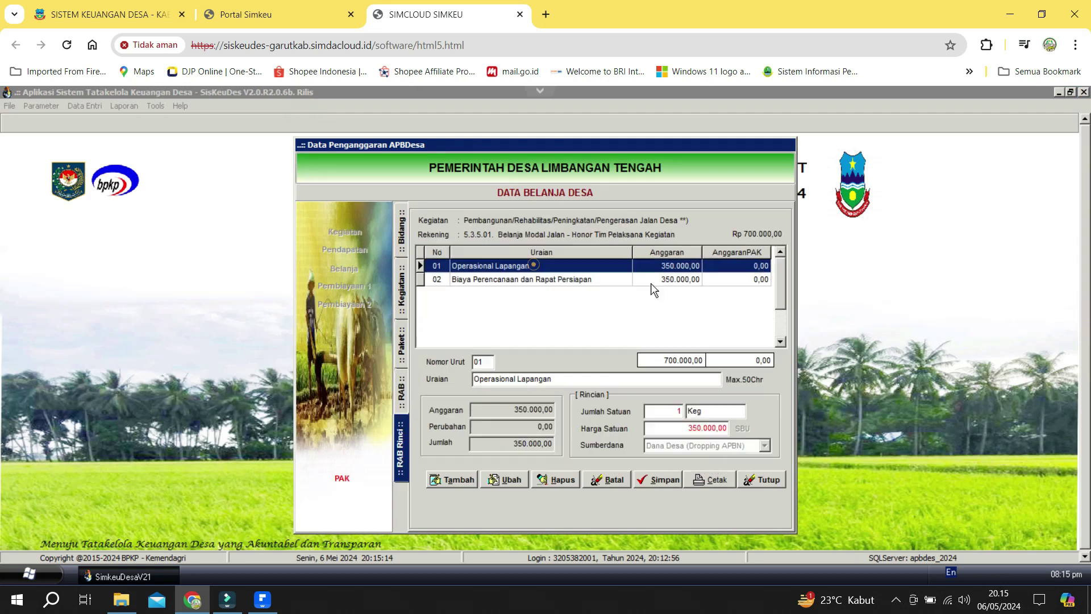
{"action": "left_click", "coordinate": [504, 480]}
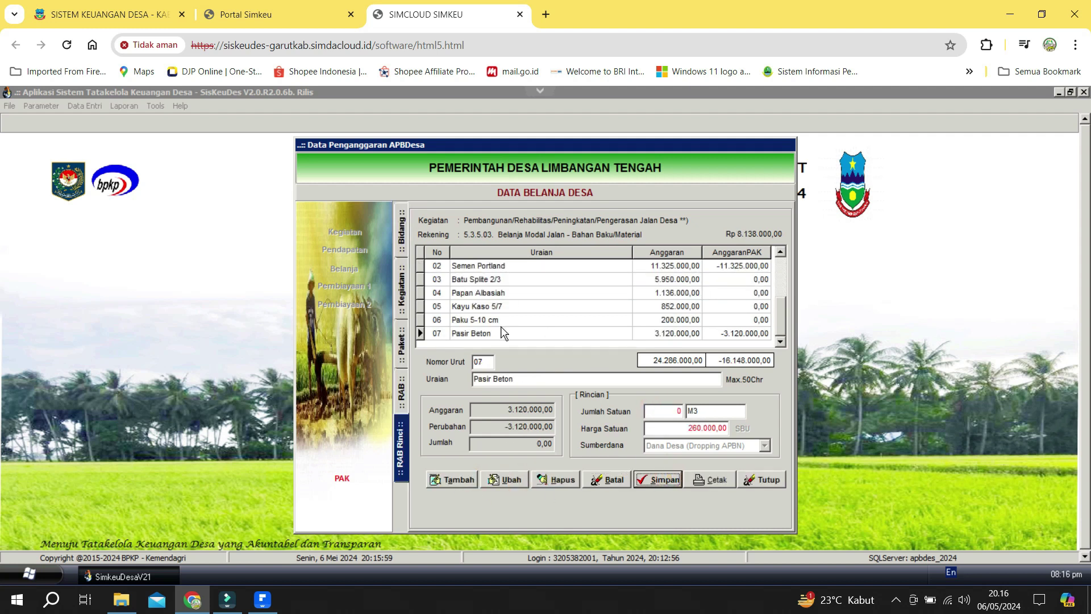
Zero the remaining Bahan Baku/Material lines, ending with Batu Split.
{"action": "left_click", "coordinate": [477, 319]}
{"action": "left_click", "coordinate": [657, 479]}
{"action": "left_click", "coordinate": [478, 306]}
{"action": "left_click", "coordinate": [658, 479]}
{"action": "left_click", "coordinate": [478, 293]}
{"action": "left_click", "coordinate": [657, 479]}
{"action": "left_click", "coordinate": [476, 279]}
{"action": "left_click", "coordinate": [504, 480]}
{"action": "left_click", "coordinate": [658, 479]}
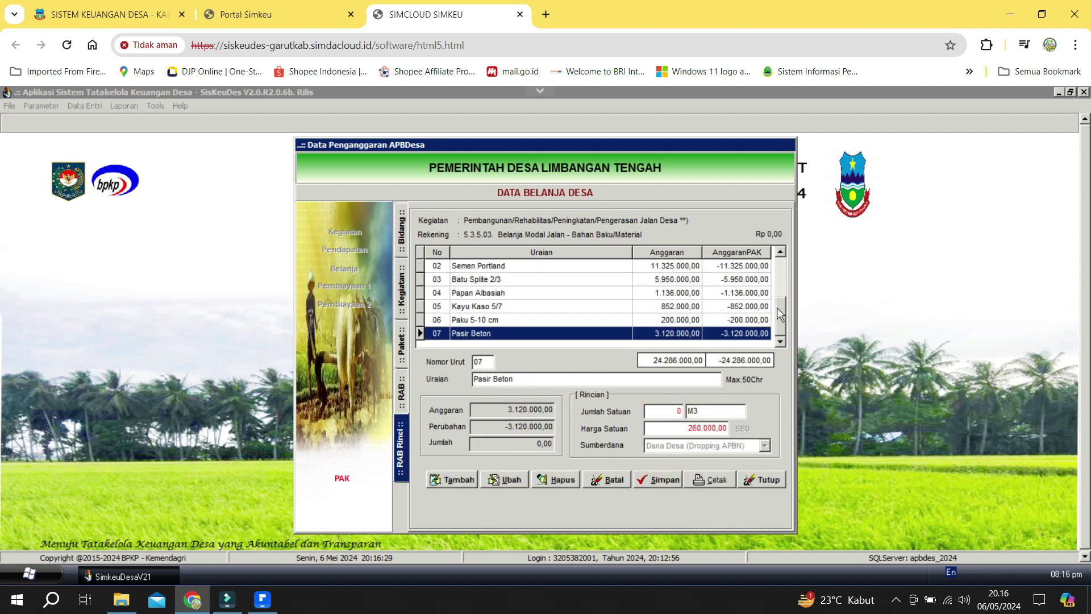
Zero the Sewa Peralatan lines Ember, Pengki, Cangkul and Sekop.
{"action": "left_click", "coordinate": [401, 236]}
{"action": "left_click", "coordinate": [504, 479]}
{"action": "left_click", "coordinate": [657, 480]}
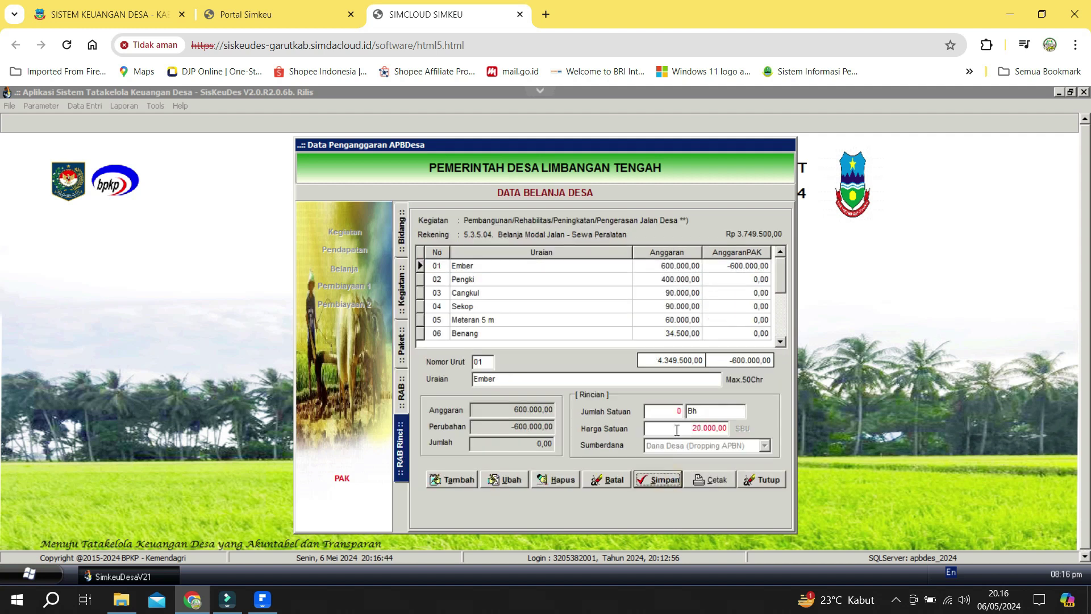
{"action": "left_click", "coordinate": [477, 279]}
{"action": "left_click", "coordinate": [504, 479]}
{"action": "left_click", "coordinate": [657, 479]}
{"action": "left_click", "coordinate": [479, 293]}
{"action": "left_click", "coordinate": [504, 479]}
{"action": "left_click", "coordinate": [658, 479]}
{"action": "left_click", "coordinate": [477, 306]}
{"action": "left_click", "coordinate": [505, 479]}
{"action": "left_click", "coordinate": [658, 479]}
Zero the Meteran 5 m, Benang, Roda Dorong and Sewa Concrete Mixer lines.
{"action": "left_click", "coordinate": [478, 306]}
{"action": "left_click", "coordinate": [658, 479]}
{"action": "left_click", "coordinate": [477, 306]}
{"action": "left_click", "coordinate": [658, 480]}
{"action": "left_click", "coordinate": [477, 319]}
{"action": "left_click", "coordinate": [504, 480]}
{"action": "left_click", "coordinate": [658, 479]}
{"action": "left_click", "coordinate": [681, 333]}
{"action": "left_click", "coordinate": [505, 479]}
{"action": "left_click", "coordinate": [658, 479]}
Zero all three Administrasi Kegiatan lines.
{"action": "left_click", "coordinate": [401, 391]}
{"action": "left_click", "coordinate": [504, 479]}
{"action": "left_click", "coordinate": [658, 479]}
{"action": "left_click", "coordinate": [478, 279]}
{"action": "left_click", "coordinate": [657, 479]}
{"action": "left_click", "coordinate": [478, 293]}
{"action": "left_click", "coordinate": [504, 479]}
{"action": "left_click", "coordinate": [658, 479]}
Return to the package list and check the RW 04 package's -40.594.000,00 Perubahan total.
{"action": "left_click", "coordinate": [402, 391]}
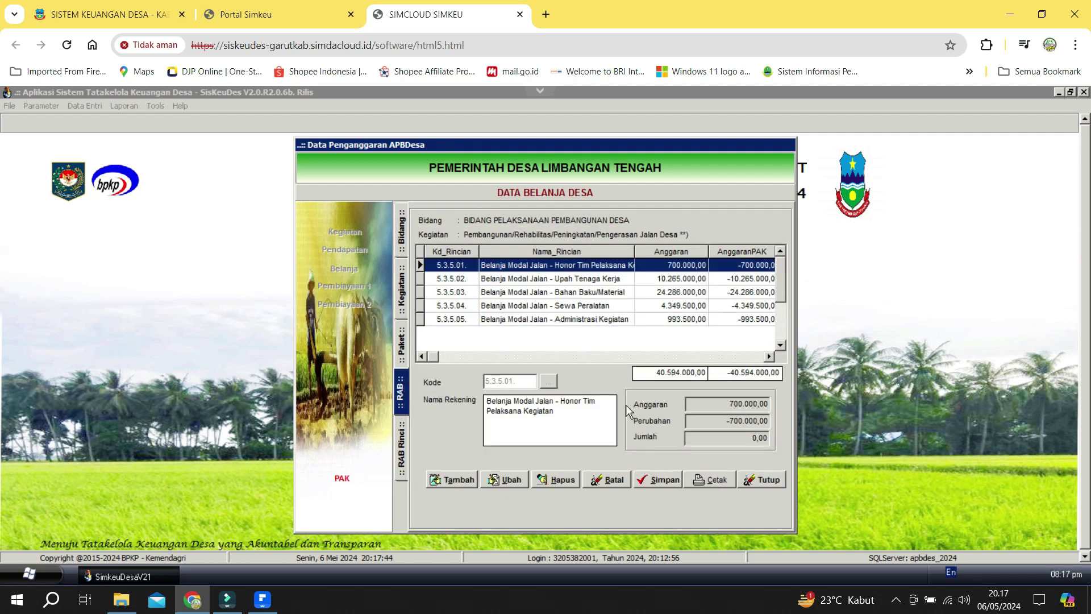
{"action": "left_click", "coordinate": [401, 345]}
{"action": "left_click", "coordinate": [731, 282]}
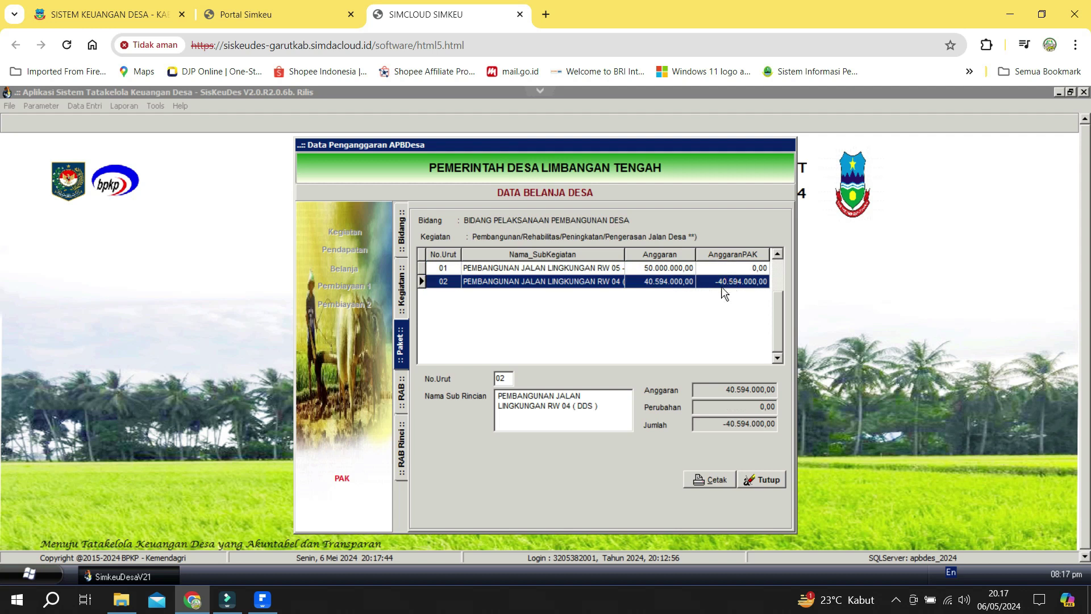
{"action": "left_click", "coordinate": [751, 408]}
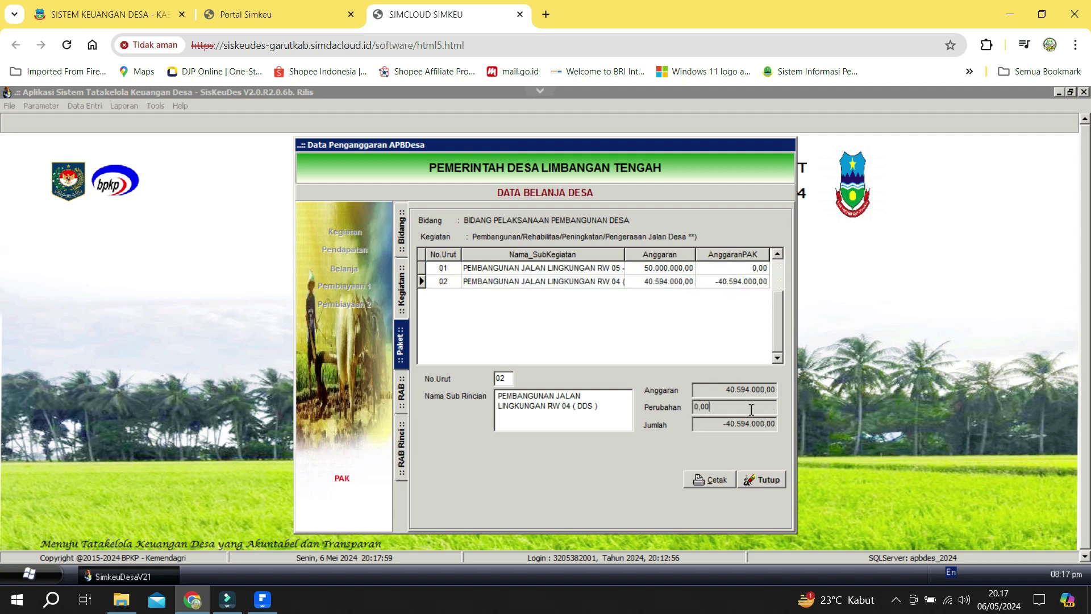
{"action": "left_click", "coordinate": [748, 424]}
{"action": "left_click", "coordinate": [741, 409]}
Start a new detail line under 5.3.5.01 in the Jalan Usaha Tani rabat beton package.
{"action": "left_click", "coordinate": [403, 298]}
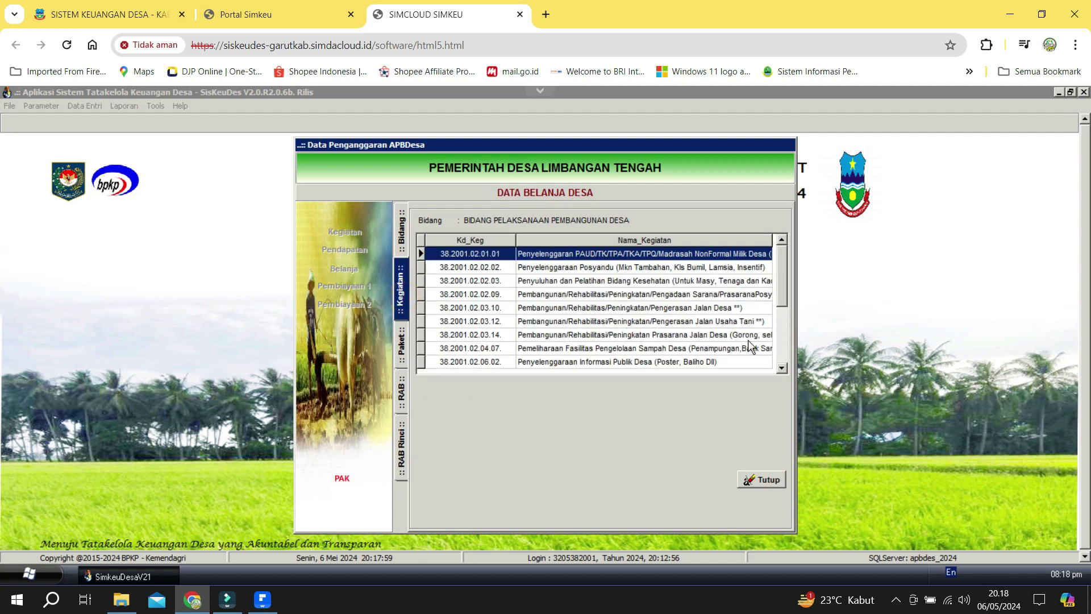
{"action": "left_click", "coordinate": [719, 327]}
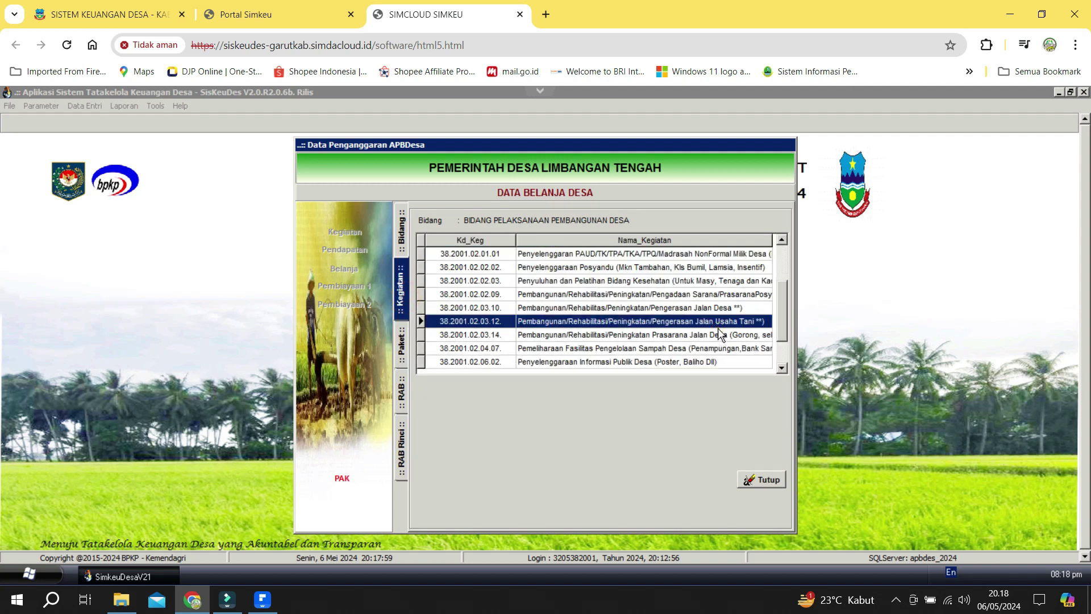
{"action": "double_click", "coordinate": [718, 328]}
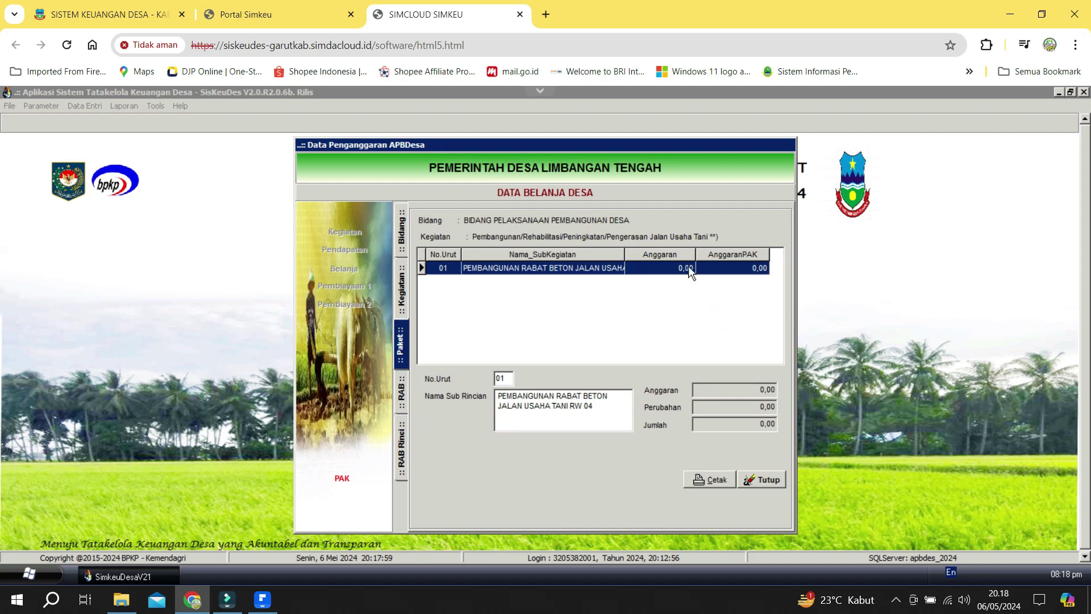
{"action": "double_click", "coordinate": [688, 266]}
{"action": "double_click", "coordinate": [624, 267]}
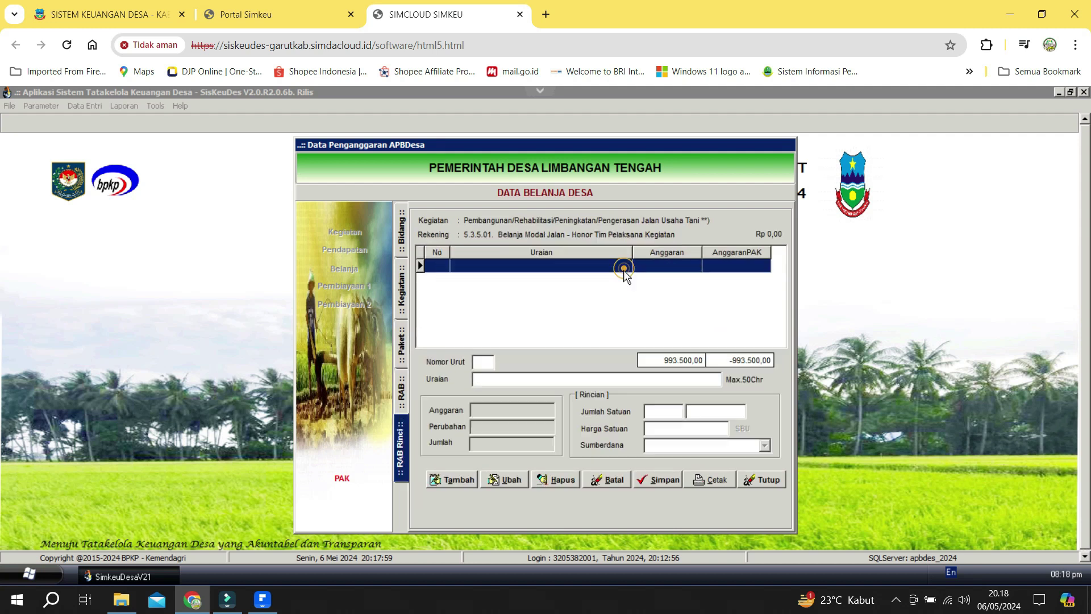
{"action": "left_click", "coordinate": [453, 482]}
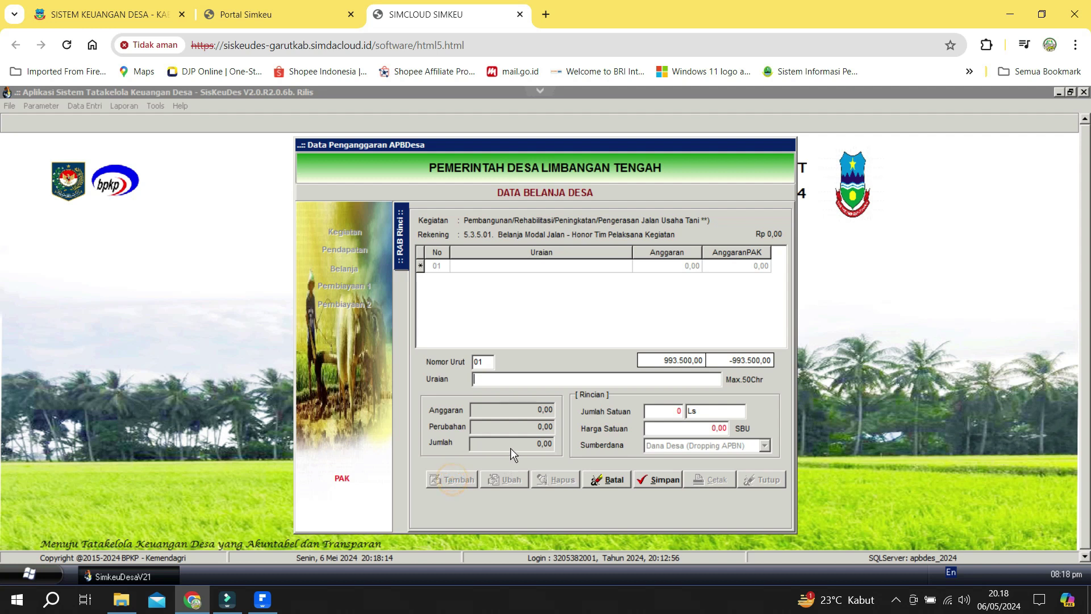
Close RAB Jalan Usaha tani.pdf and open RAB AWAL.pdf from Downloads.
{"action": "key", "text": "alt+Tab"}
{"action": "scroll", "coordinate": [476, 379], "scroll_direction": "down", "scroll_amount": 3}
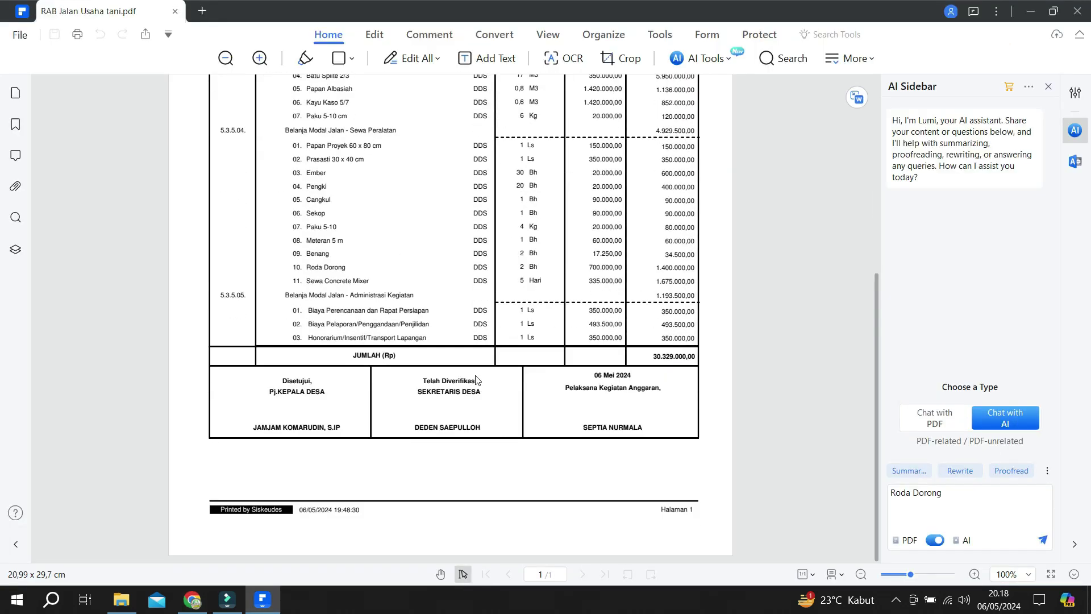
{"action": "scroll", "coordinate": [476, 380], "scroll_direction": "up", "scroll_amount": 5}
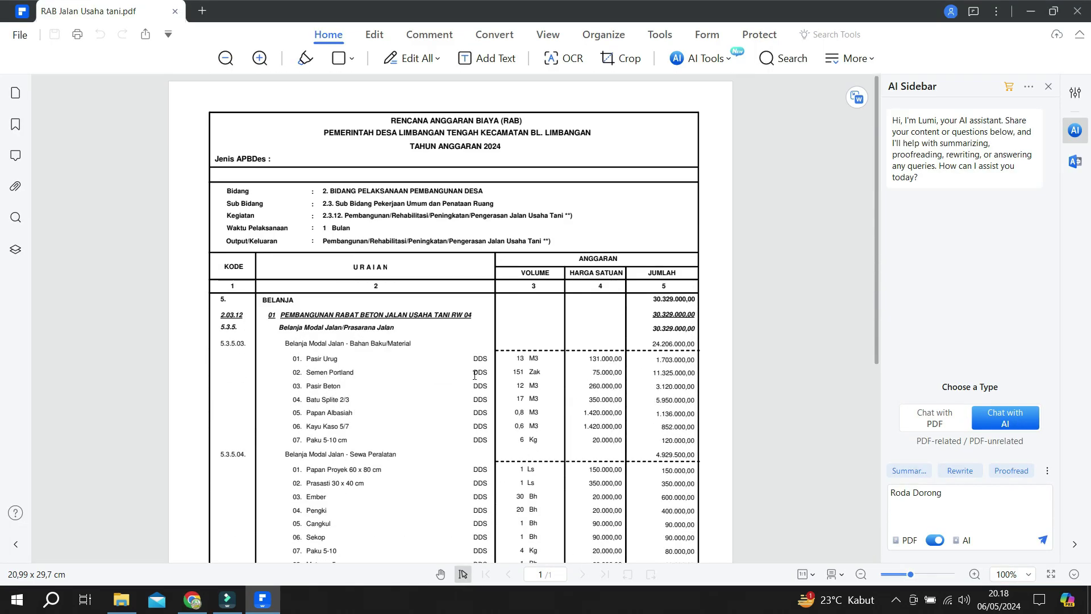
{"action": "scroll", "coordinate": [449, 377], "scroll_direction": "down", "scroll_amount": 1}
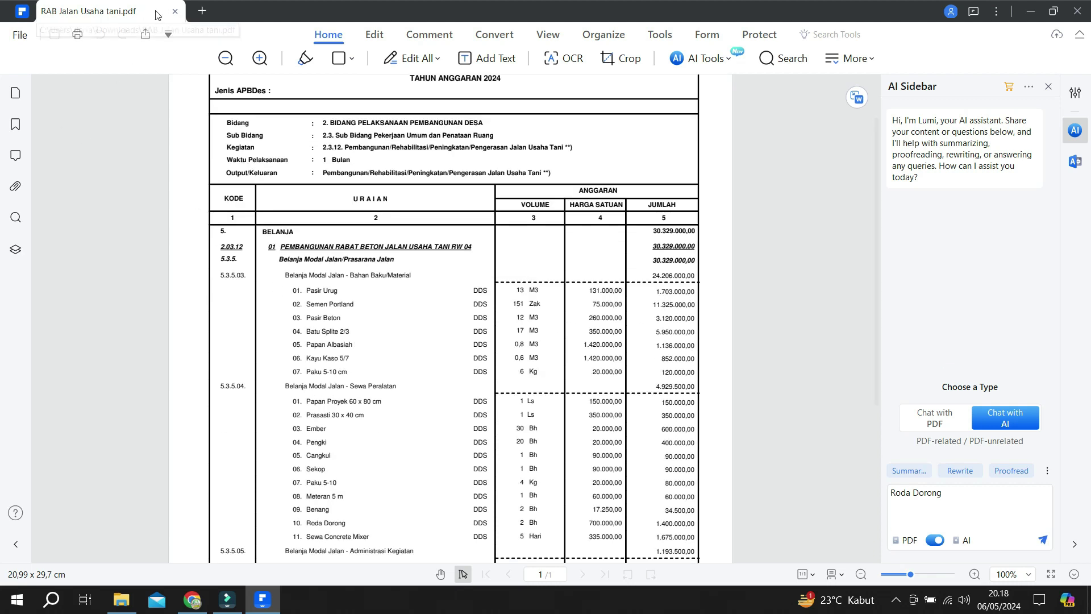
{"action": "left_click", "coordinate": [174, 12]}
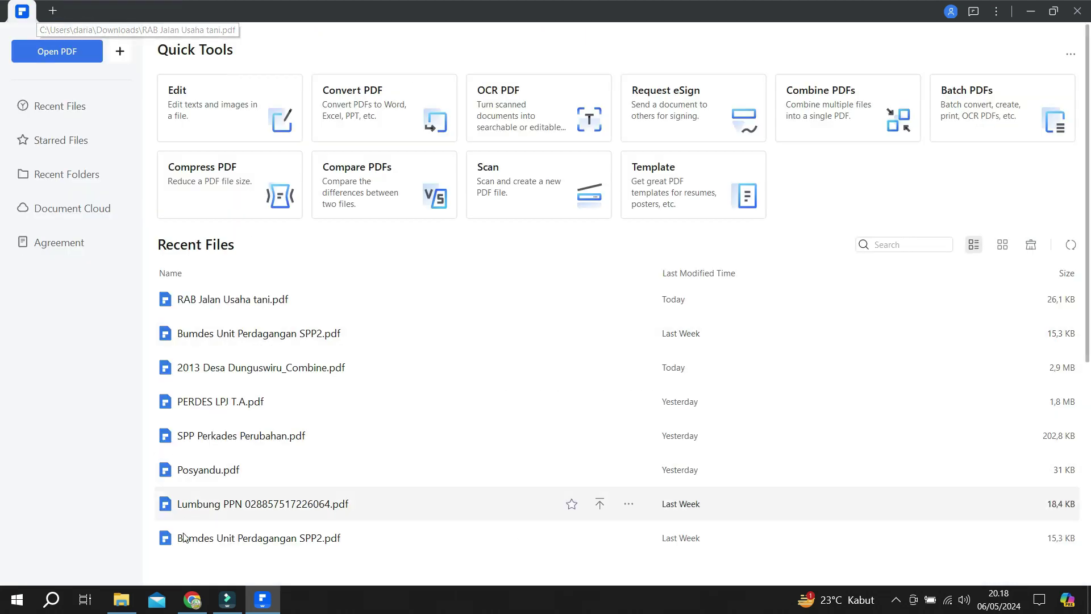
{"action": "left_click", "coordinate": [121, 600]}
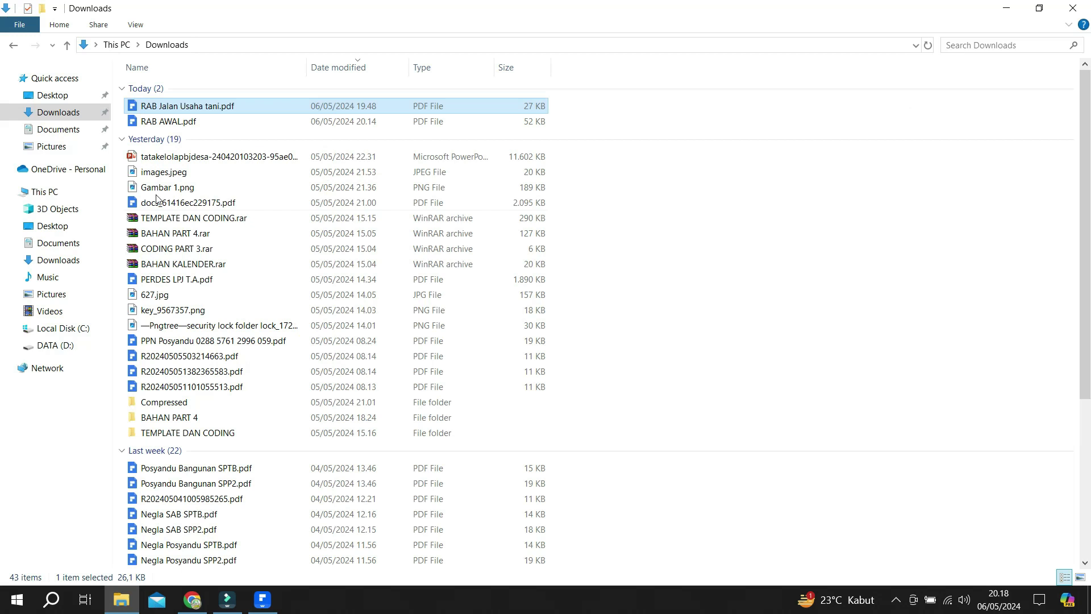
{"action": "left_click", "coordinate": [356, 67]}
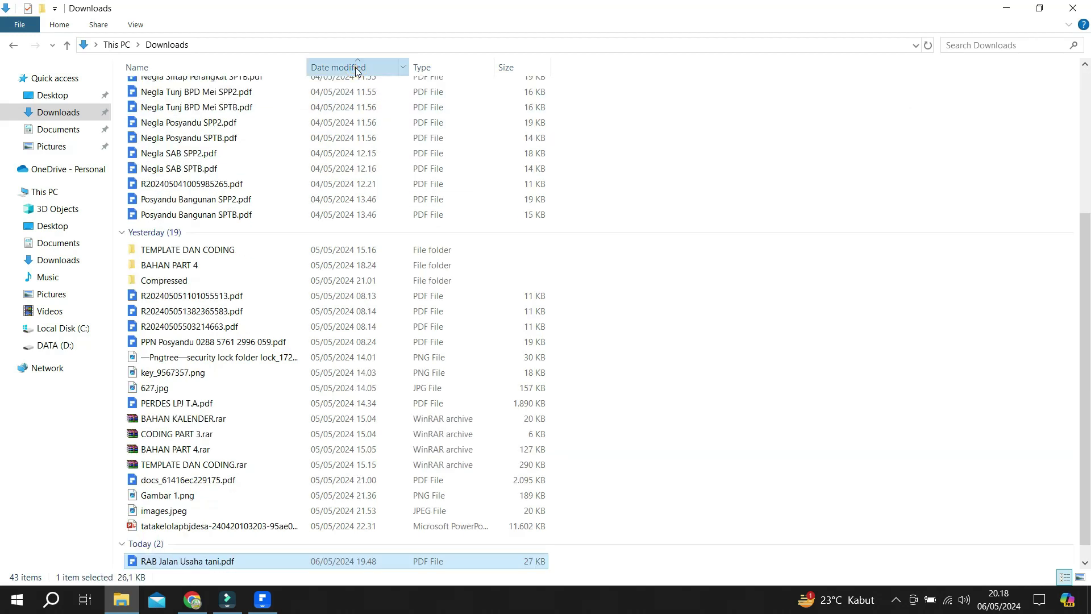
{"action": "left_click", "coordinate": [355, 67]}
{"action": "double_click", "coordinate": [208, 108]}
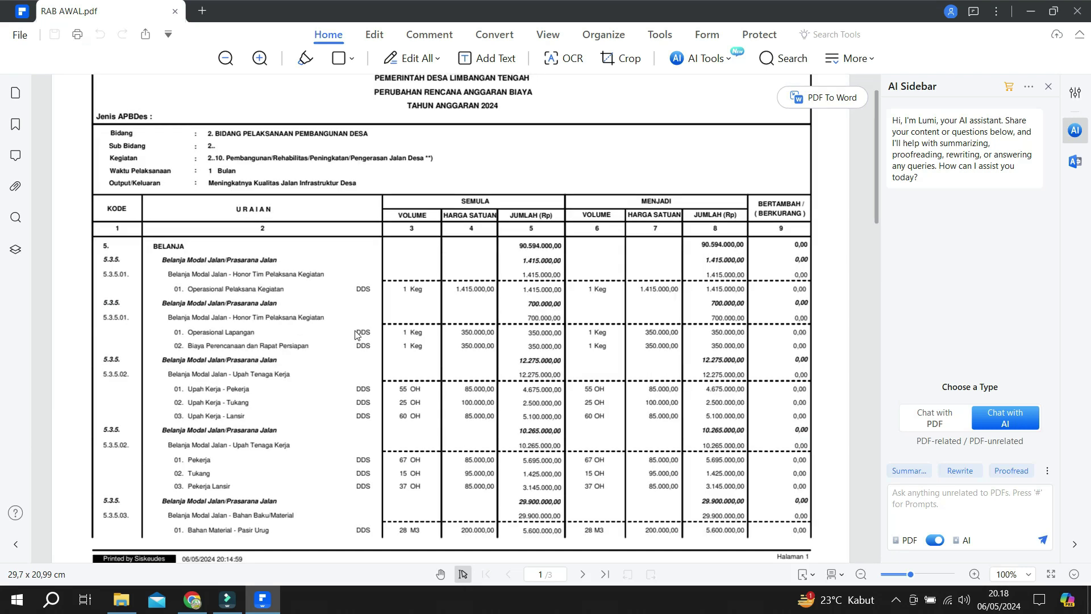
Select the Operasional Pelaksana Kegiatan text in RAB AWAL.pdf for copying.
{"action": "scroll", "coordinate": [355, 329], "scroll_direction": "up", "scroll_amount": 2}
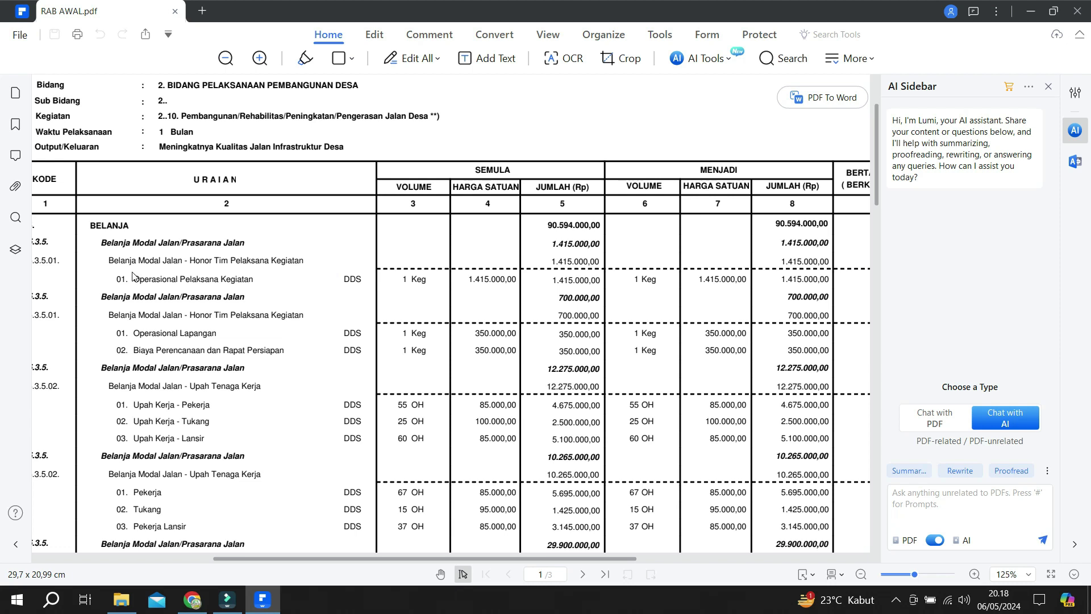
{"action": "left_click_drag", "start_coordinate": [135, 278], "coordinate": [277, 287]}
{"action": "left_click", "coordinate": [283, 272]}
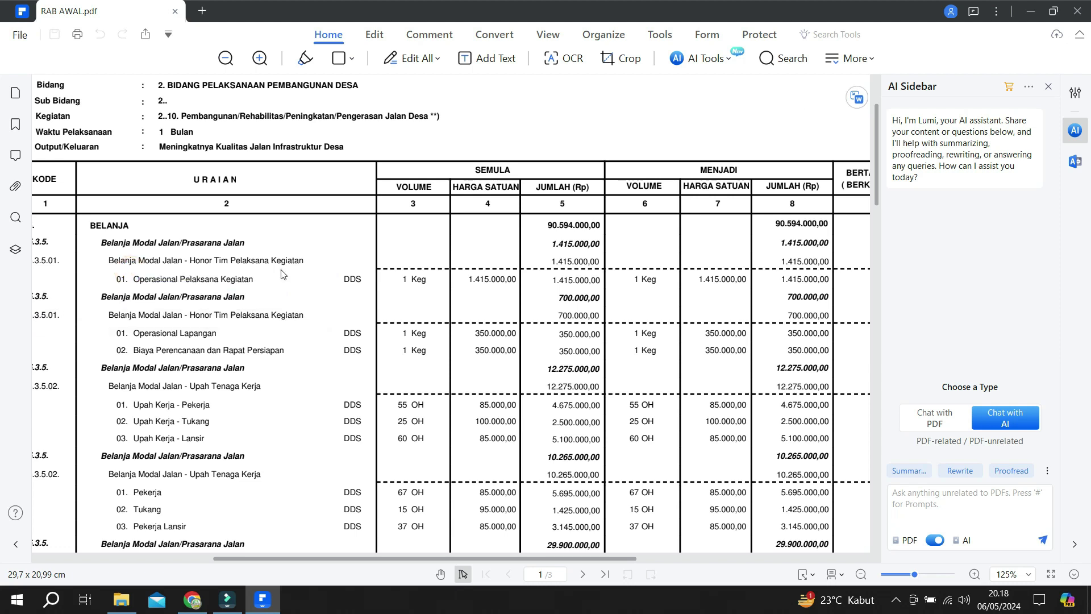
{"action": "left_click_drag", "start_coordinate": [132, 272], "coordinate": [303, 284]}
{"action": "key", "text": "ctrl+c"}
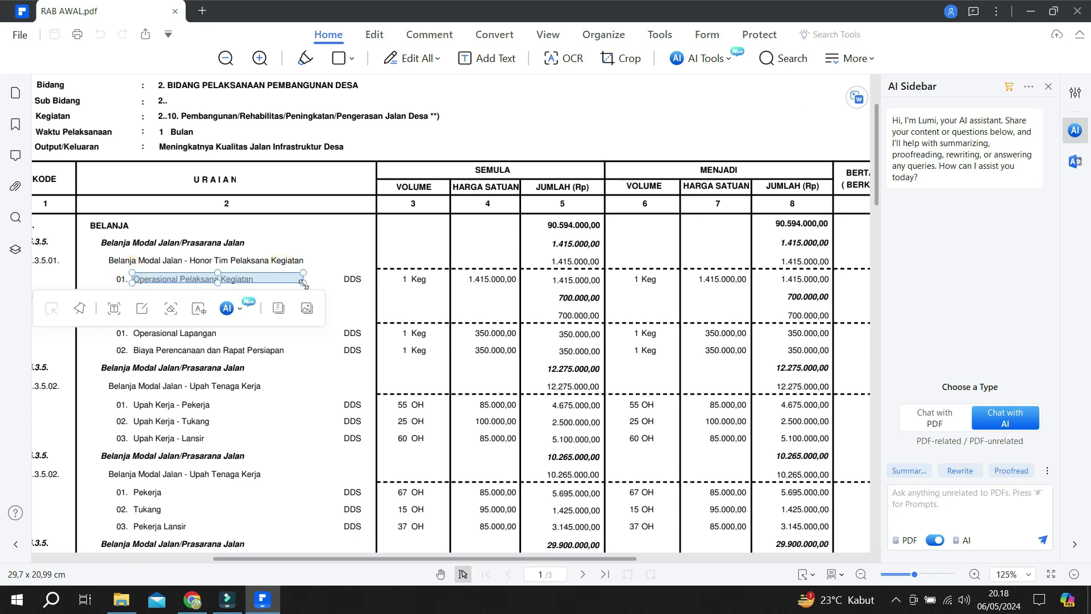
{"action": "key", "text": "alt+Tab"}
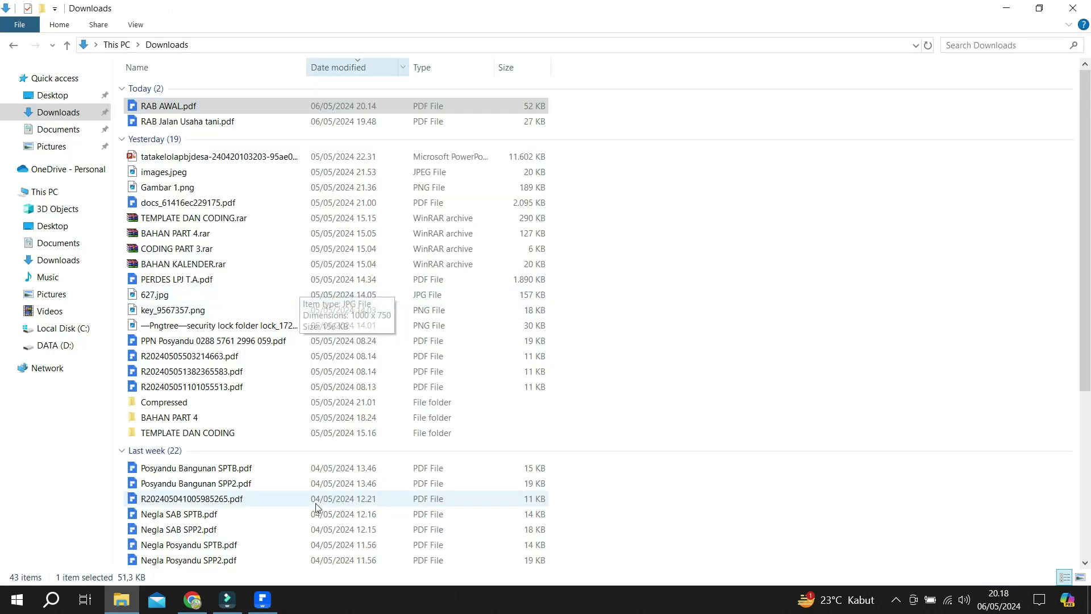
{"action": "key", "text": "alt+Tab"}
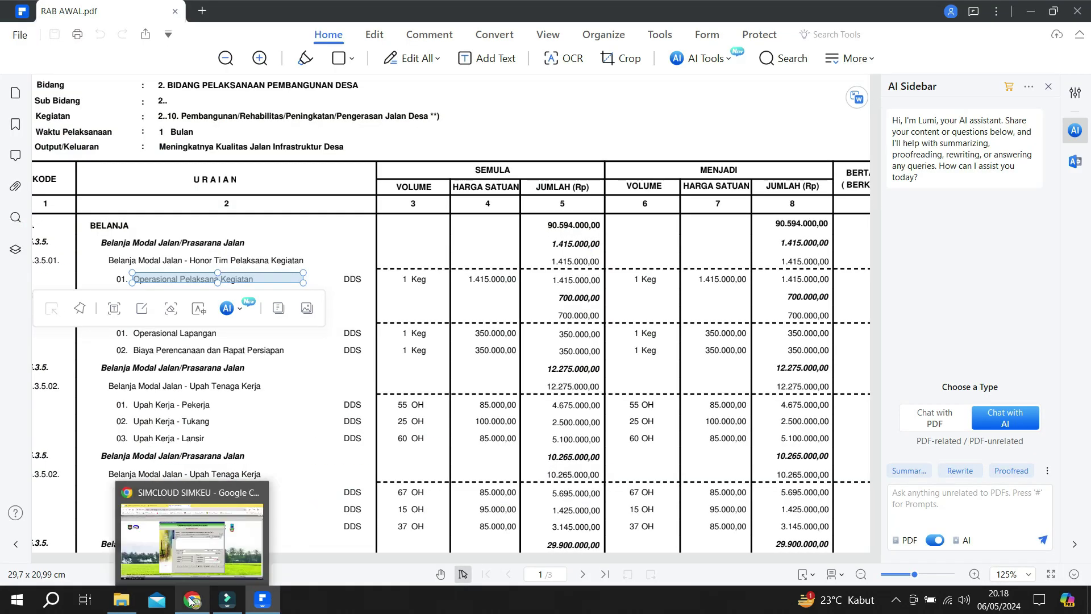
Enter Operasional Pelaksana Kegiatan as 1 Keg at 1.415.000 and save the row.
{"action": "left_click", "coordinate": [192, 600]}
{"action": "left_click", "coordinate": [493, 380]}
{"action": "key", "text": "ctrl+v"}
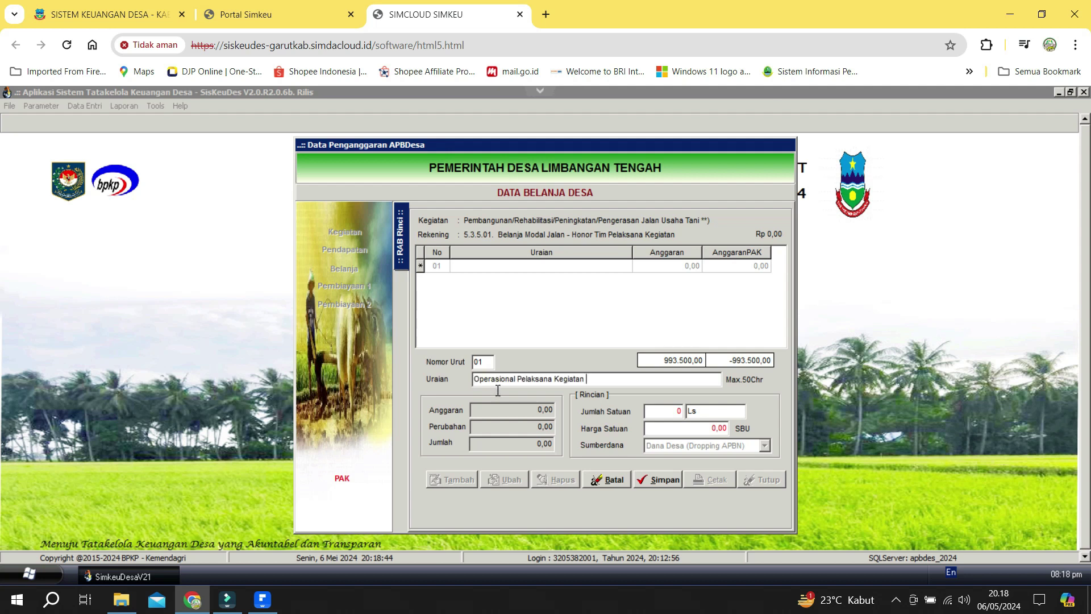
{"action": "key", "text": "Tab"}
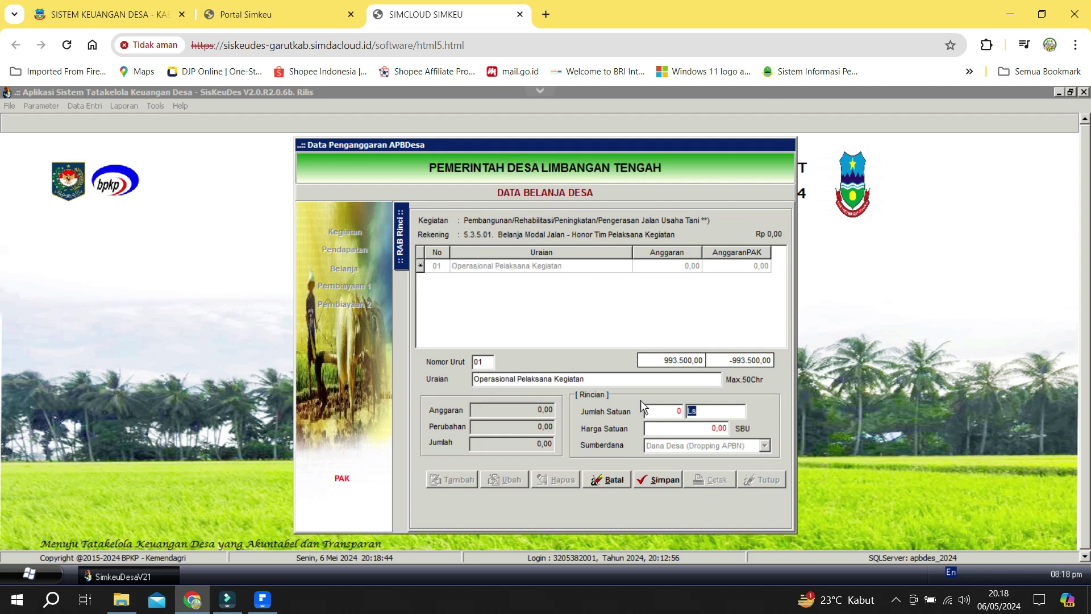
{"action": "type", "text": "Keg"}
{"action": "key", "text": "shift+Tab"}
{"action": "key", "text": "Tab"}
{"action": "key", "text": "alt+Tab"}
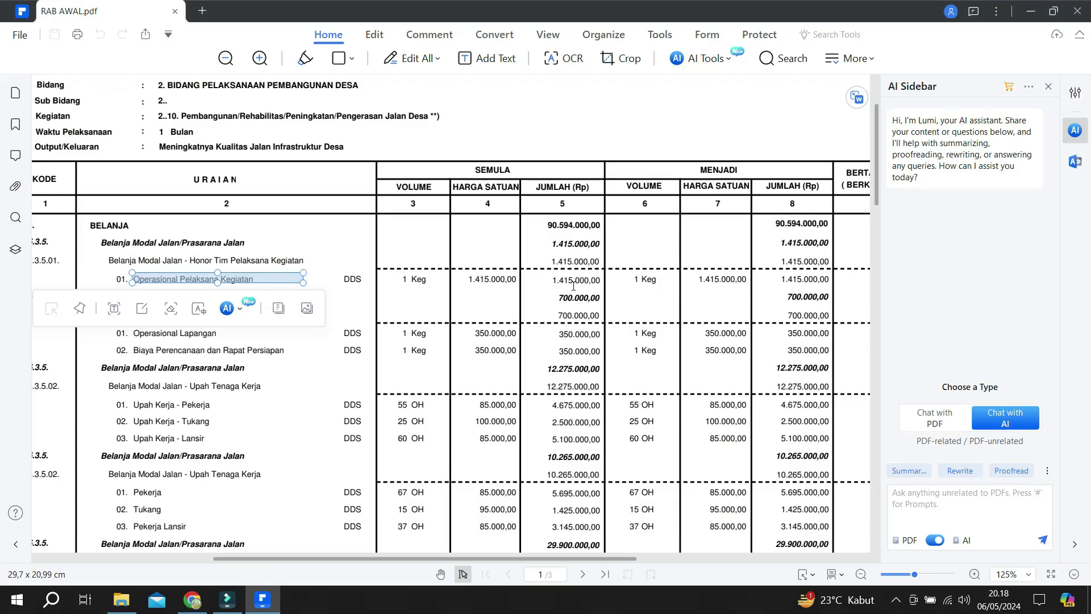
{"action": "key", "text": "alt+Tab"}
{"action": "type", "text": "1.4"}
{"action": "type", "text": "15.000"}
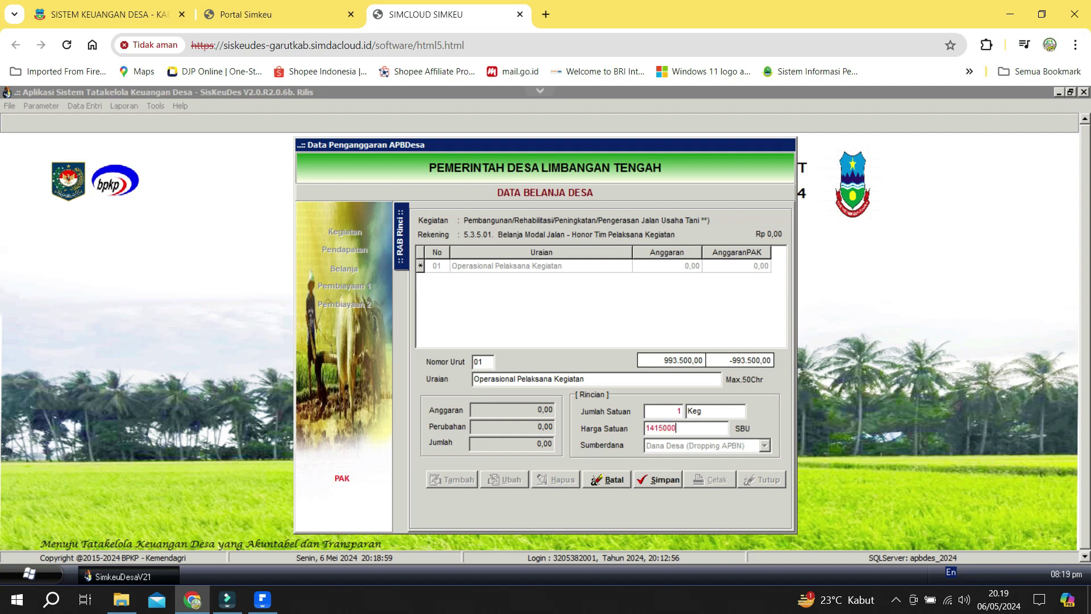
{"action": "key", "text": "Tab"}
{"action": "left_click", "coordinate": [666, 480]}
{"action": "key", "text": "alt+Tab"}
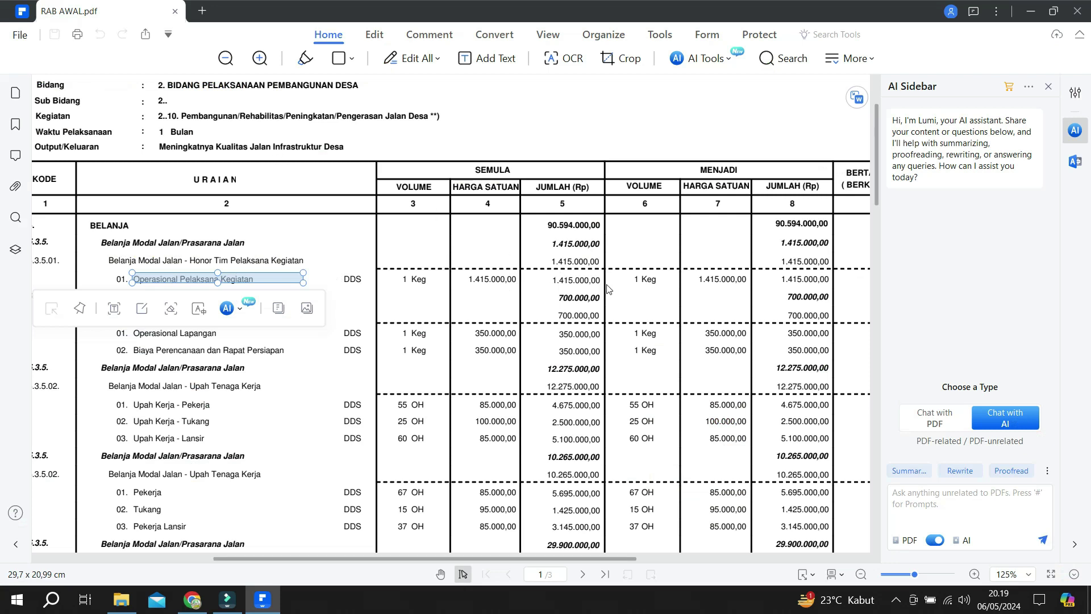
Scroll RAB AWAL.pdf to the Honor Tim lines and select the Operasional Lapangan text box.
{"action": "left_click", "coordinate": [607, 286]}
{"action": "scroll", "coordinate": [730, 284], "scroll_direction": "down", "scroll_amount": 1}
{"action": "scroll", "coordinate": [730, 284], "scroll_direction": "down", "scroll_amount": 2}
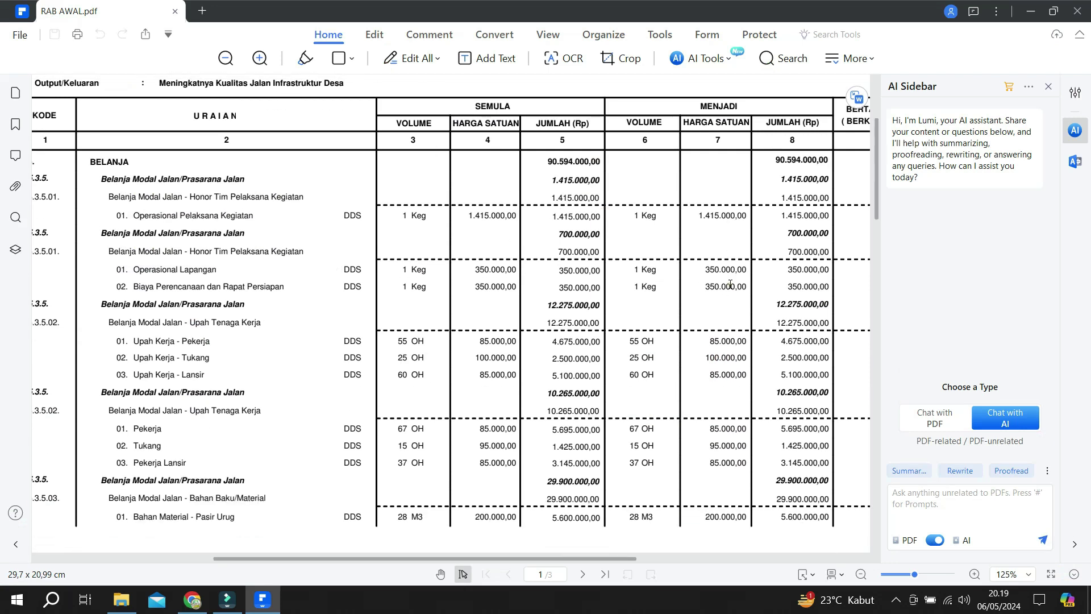
{"action": "left_click", "coordinate": [731, 284]}
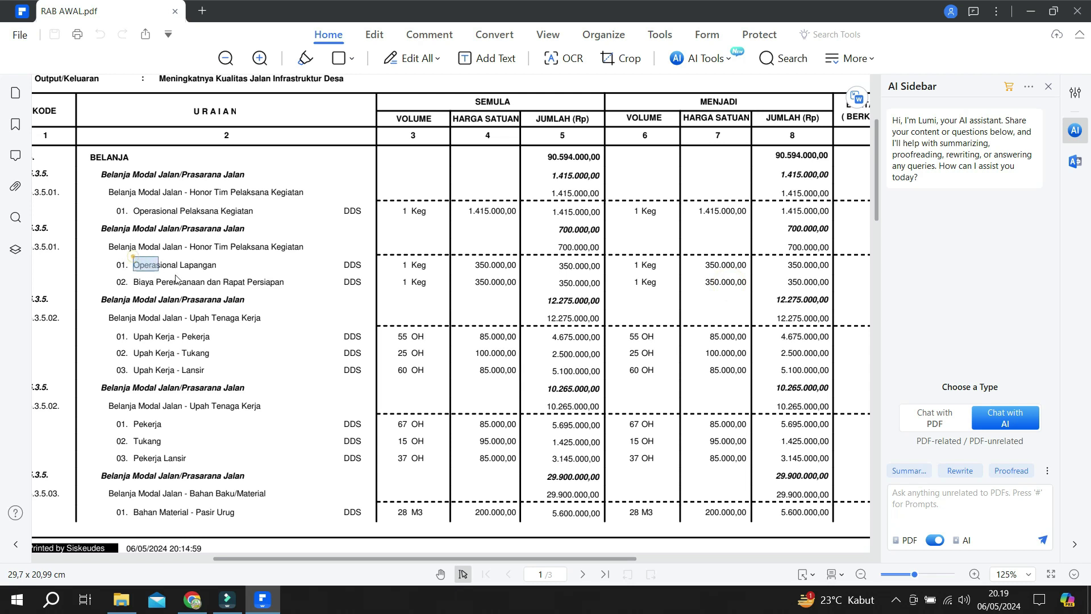
{"action": "left_click", "coordinate": [137, 264]}
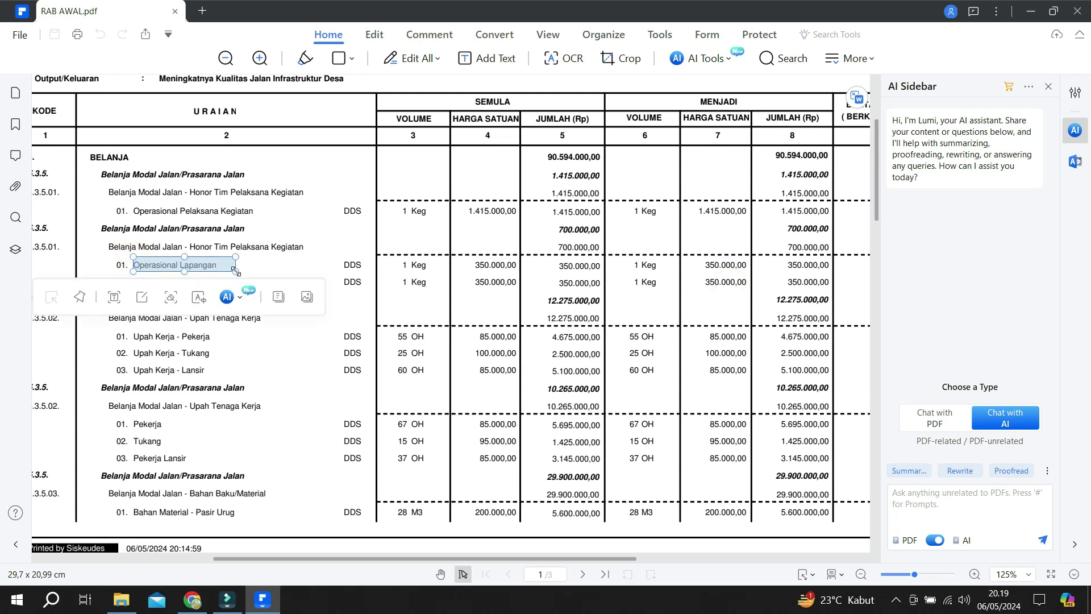
{"action": "left_click", "coordinate": [266, 259]}
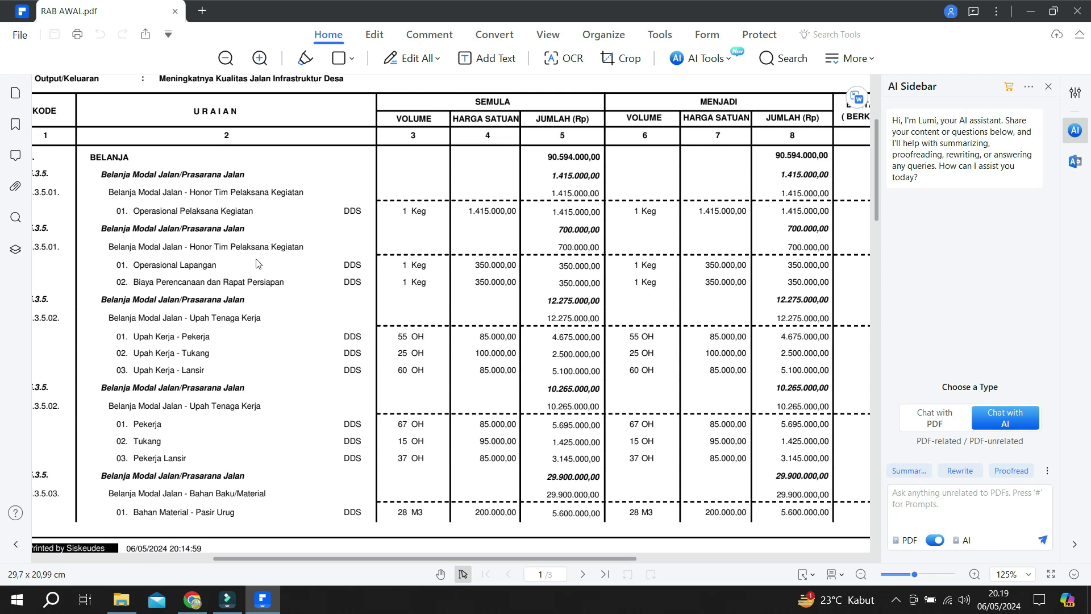
{"action": "left_click", "coordinate": [142, 264]}
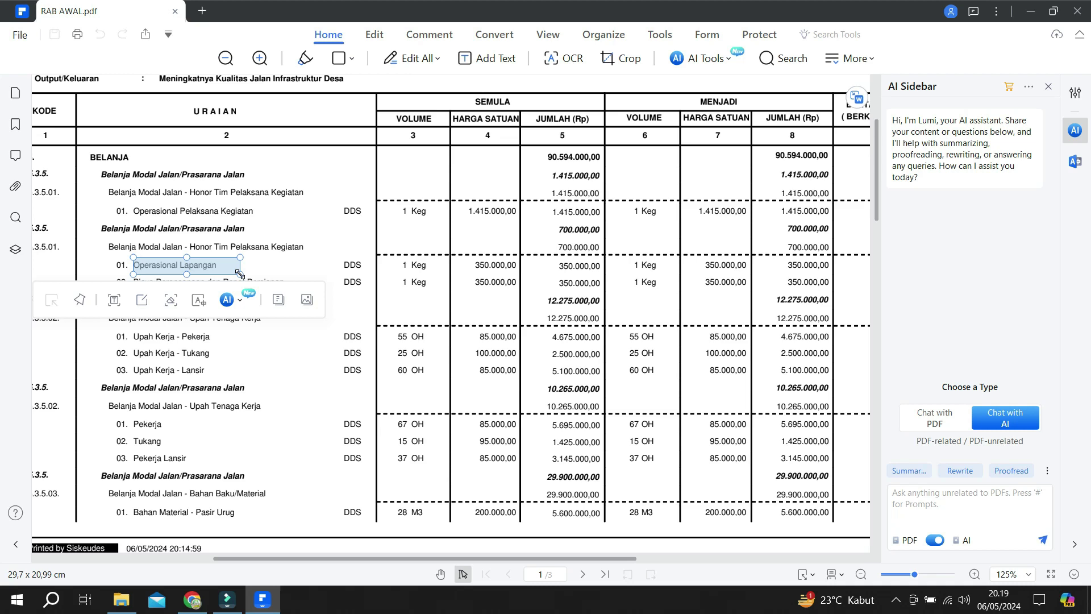
Compare the Operasional Lapangan item against the Siskeudes form, rescanning the PDF before returning.
{"action": "key", "text": "alt+Tab"}
{"action": "key", "text": "alt+Tab"}
{"action": "scroll", "coordinate": [551, 266], "scroll_direction": "up", "scroll_amount": 1}
{"action": "scroll", "coordinate": [550, 266], "scroll_direction": "up", "scroll_amount": 1}
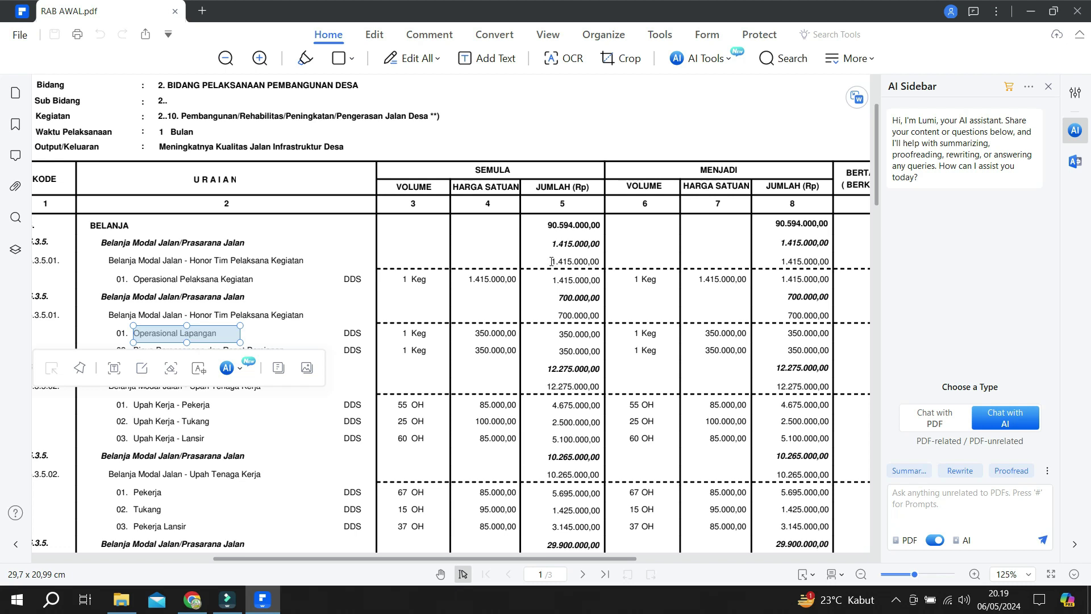
{"action": "scroll", "coordinate": [552, 262], "scroll_direction": "down", "scroll_amount": 3}
{"action": "scroll", "coordinate": [551, 265], "scroll_direction": "up", "scroll_amount": 1}
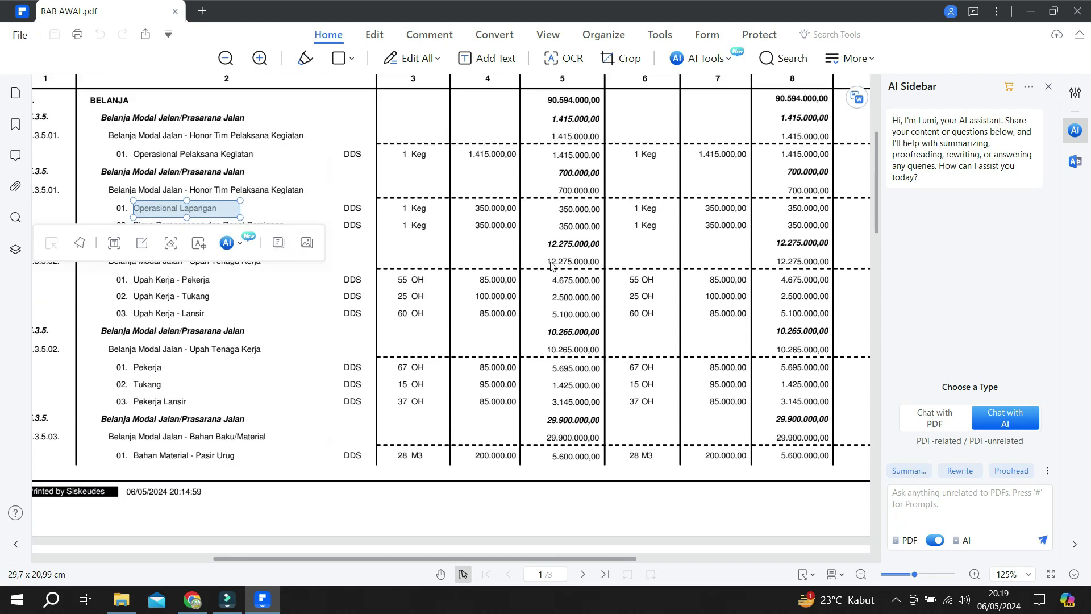
{"action": "scroll", "coordinate": [552, 265], "scroll_direction": "up", "scroll_amount": 1}
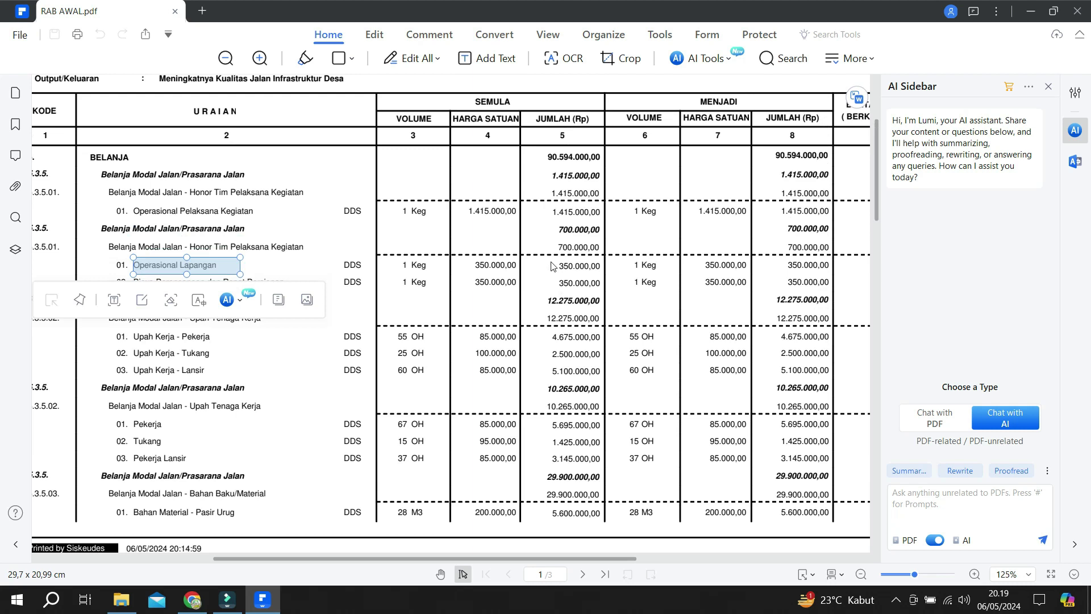
{"action": "key", "text": "alt+Tab"}
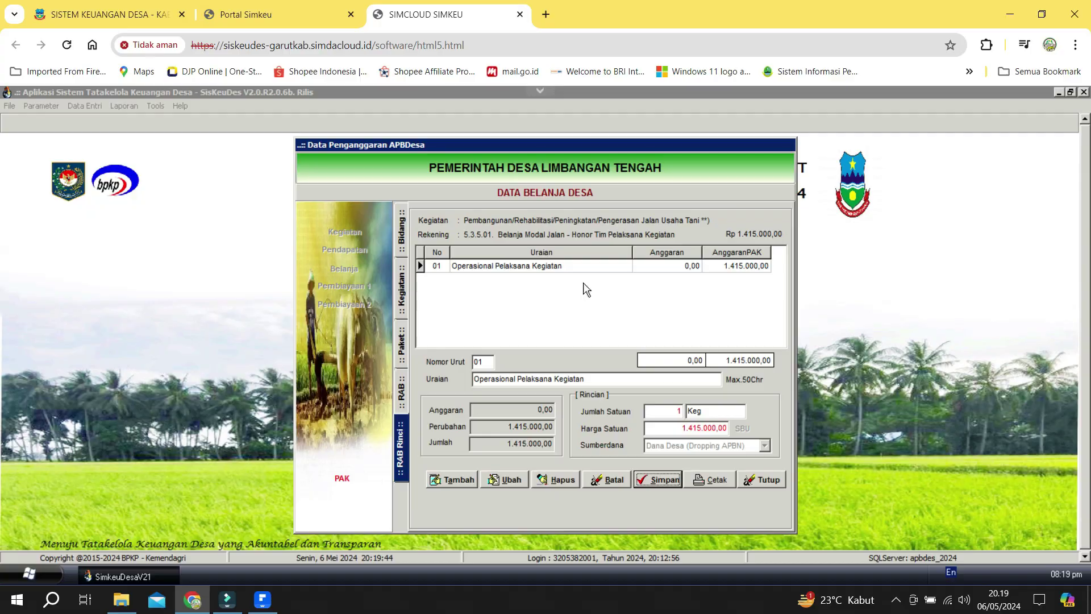
Reselect the Operasional Lapangan text box in RAB AWAL.pdf and compare it with Siskeudes.
{"action": "key", "text": "alt+Tab"}
{"action": "scroll", "coordinate": [426, 279], "scroll_direction": "down", "scroll_amount": 1}
{"action": "left_click", "coordinate": [419, 238]}
{"action": "left_click", "coordinate": [187, 195]}
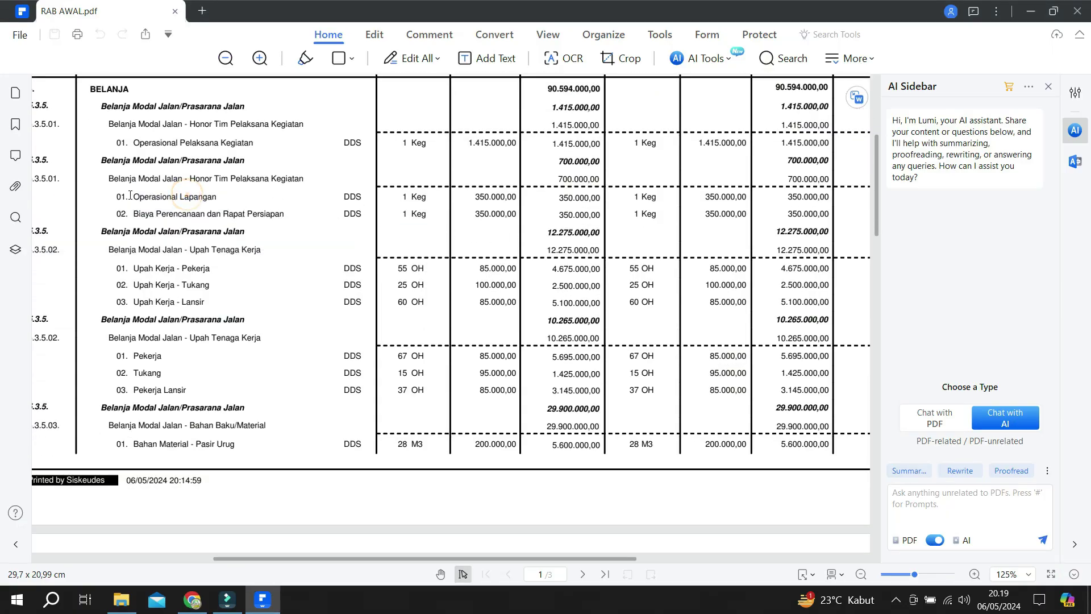
{"action": "left_click_drag", "start_coordinate": [134, 195], "coordinate": [274, 206]}
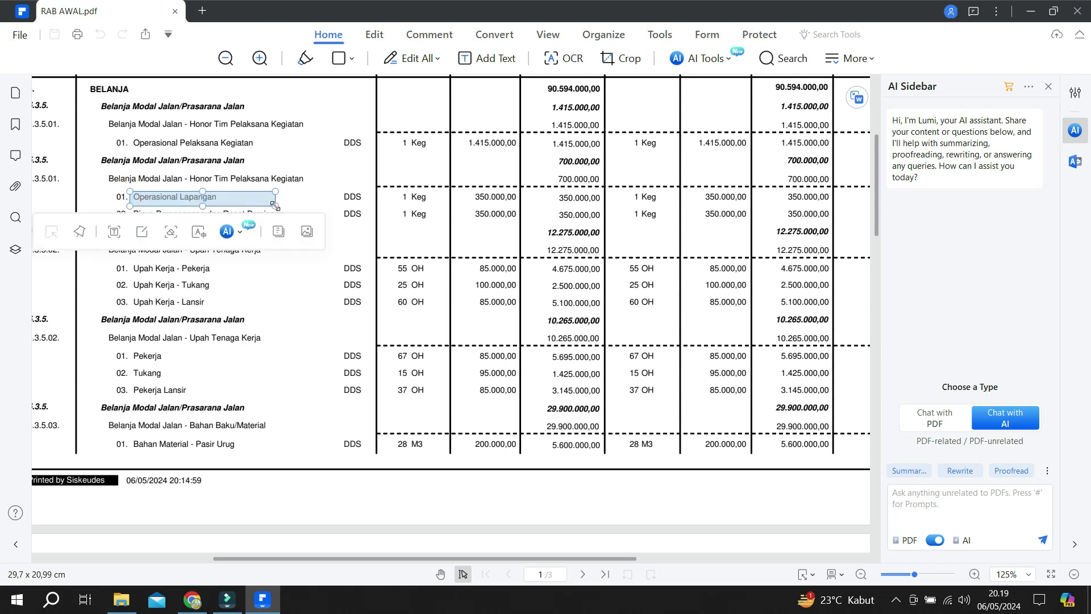
{"action": "key", "text": "alt+Tab"}
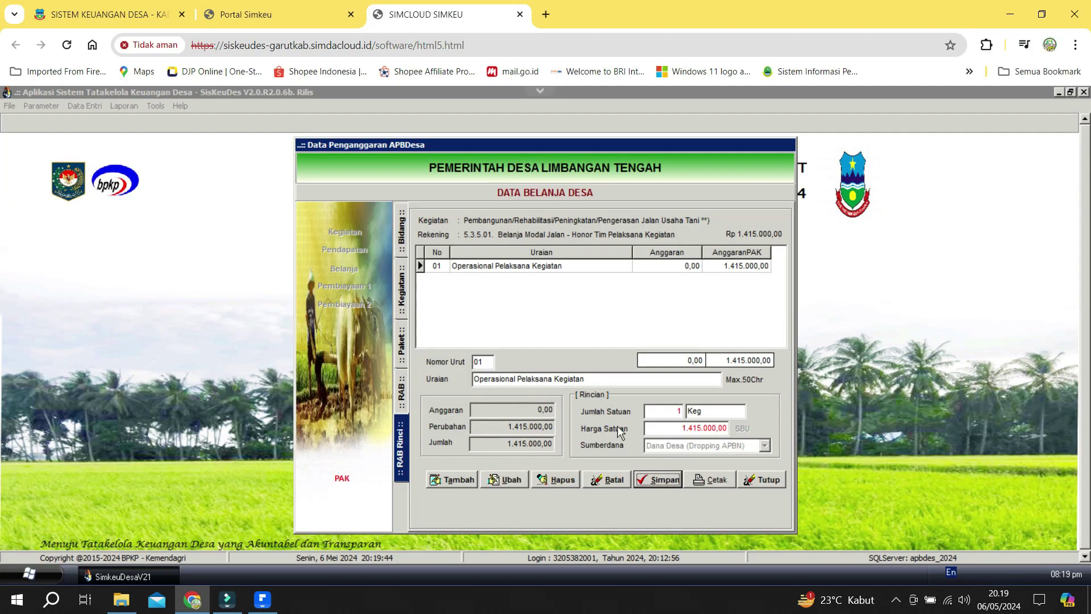
{"action": "key", "text": "alt+Tab"}
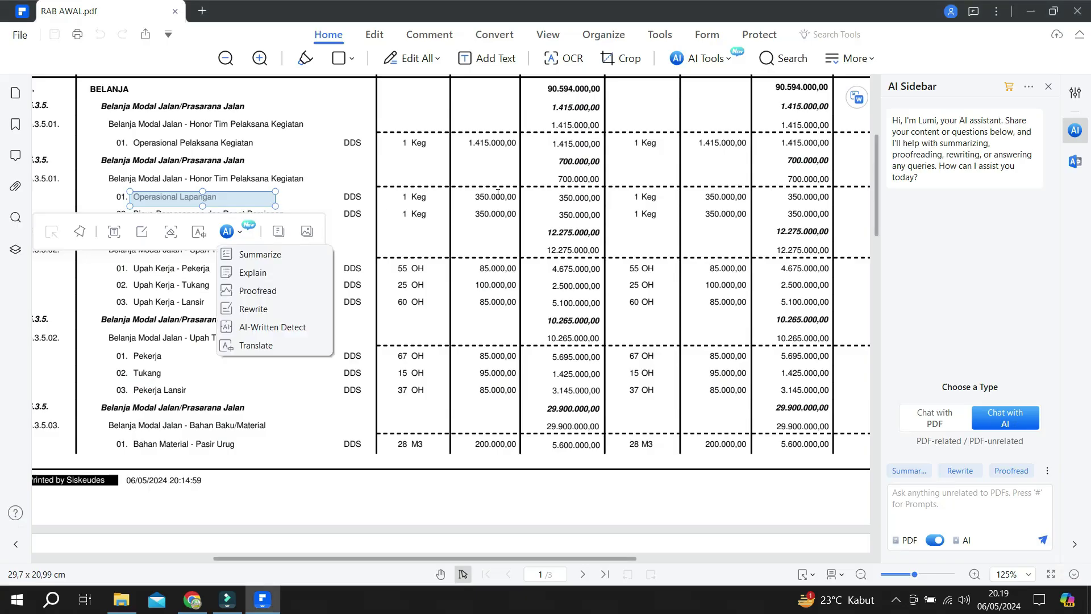
{"action": "key", "text": "alt+Tab"}
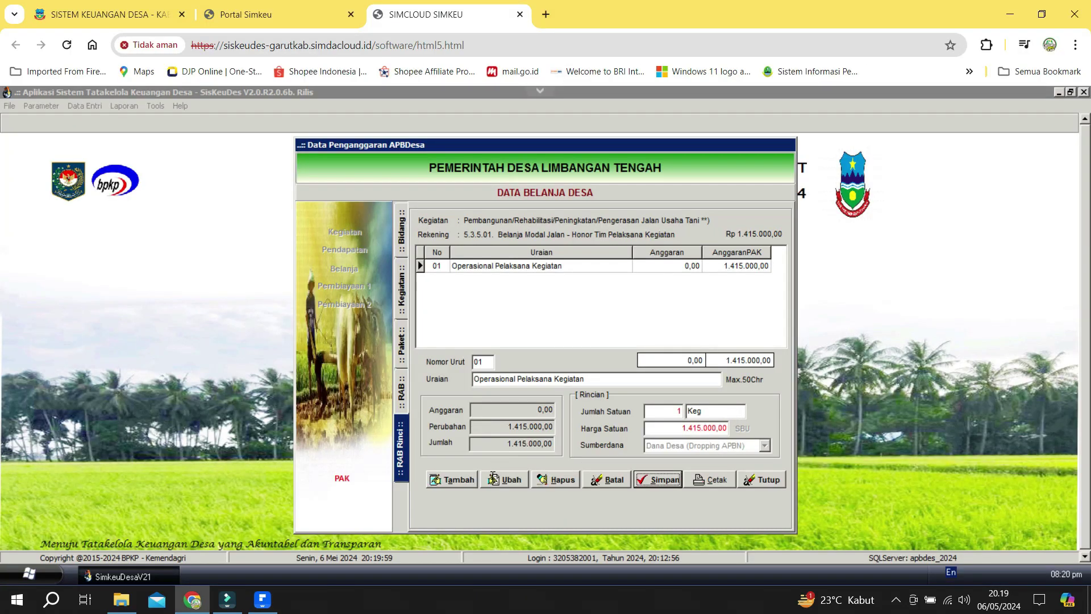
Correct the saved detail row's unit price to 350.000 and save it.
{"action": "left_click", "coordinate": [505, 479]}
{"action": "left_click", "coordinate": [701, 432]}
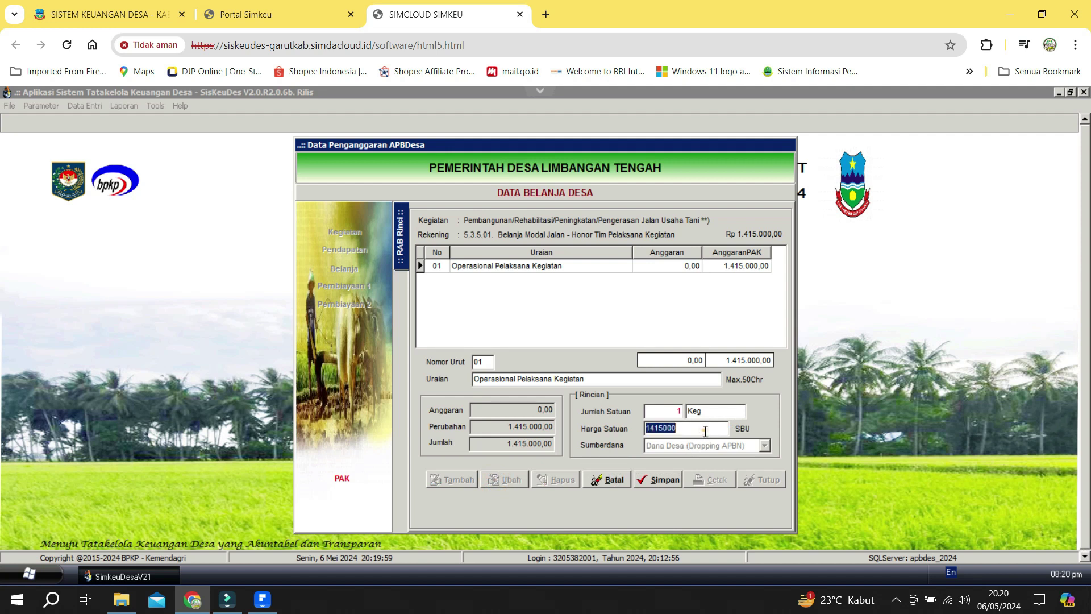
{"action": "type", "text": "3500"}
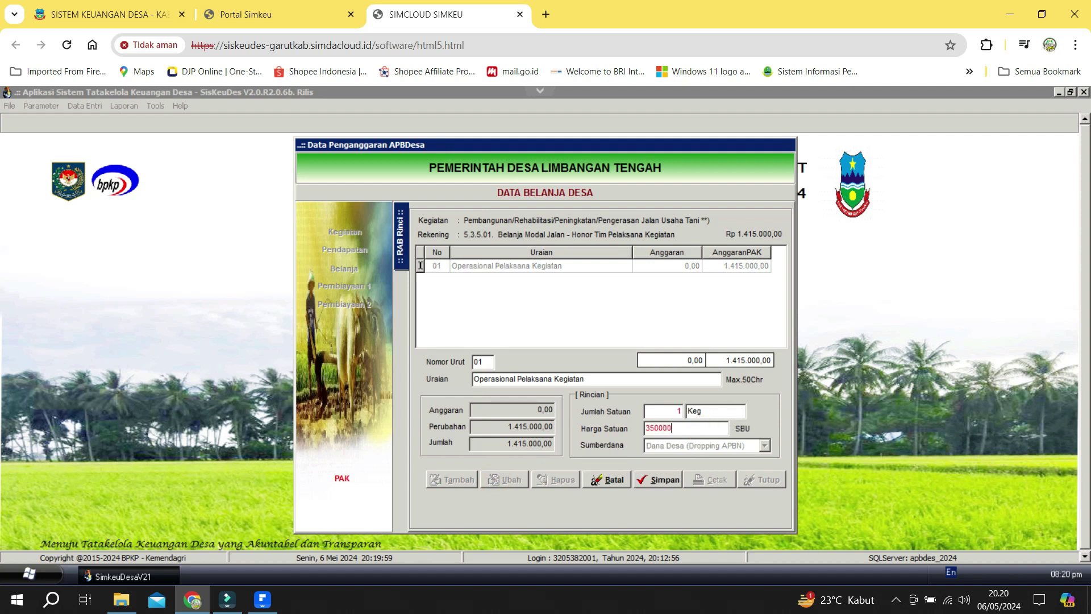
{"action": "key", "text": "Tab"}
{"action": "left_click", "coordinate": [663, 481]}
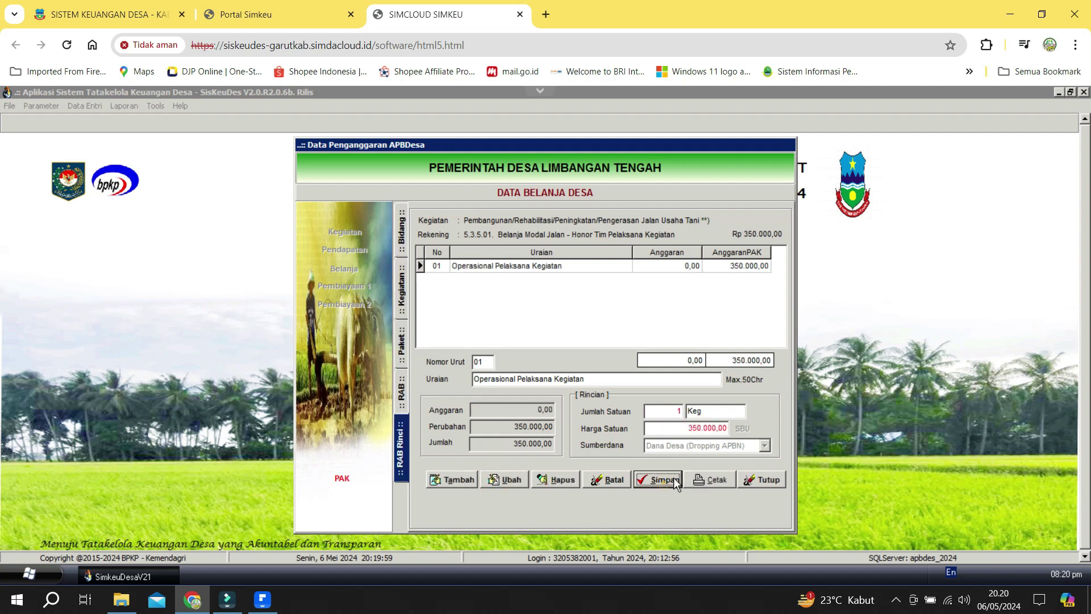
Copy the 'Biaya Perencanaan dan Rapat Persiapan' text from RAB AWAL.pdf.
{"action": "key", "text": "alt+Tab"}
{"action": "left_click", "coordinate": [329, 184]}
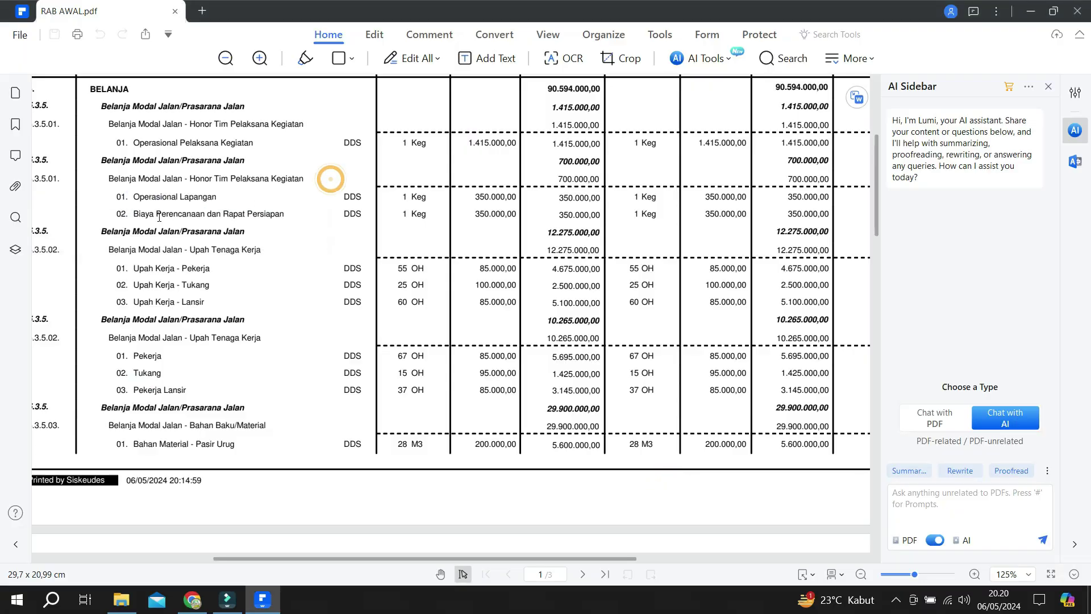
{"action": "left_click_drag", "start_coordinate": [133, 213], "coordinate": [299, 218]}
{"action": "key", "text": "ctrl+c"}
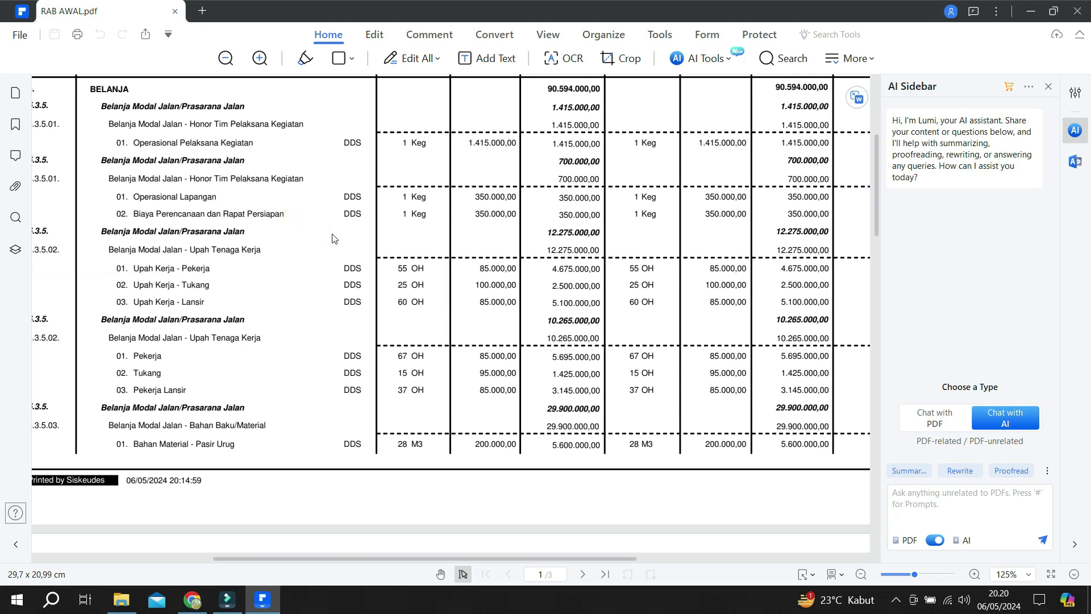
Add detail 02 'Biaya Perencanaan dan Rapat Persiapan', unit Keg, priced 350.000, and save it.
{"action": "key", "text": "alt+Tab"}
{"action": "left_click", "coordinate": [465, 480]}
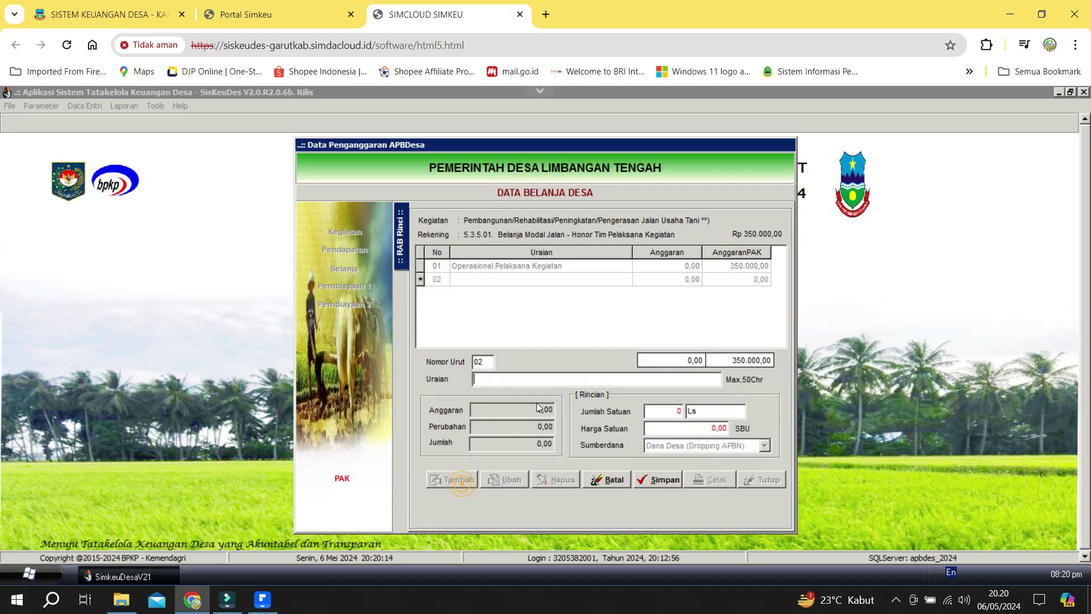
{"action": "left_click", "coordinate": [523, 384]}
{"action": "key", "text": "ctrl+v"}
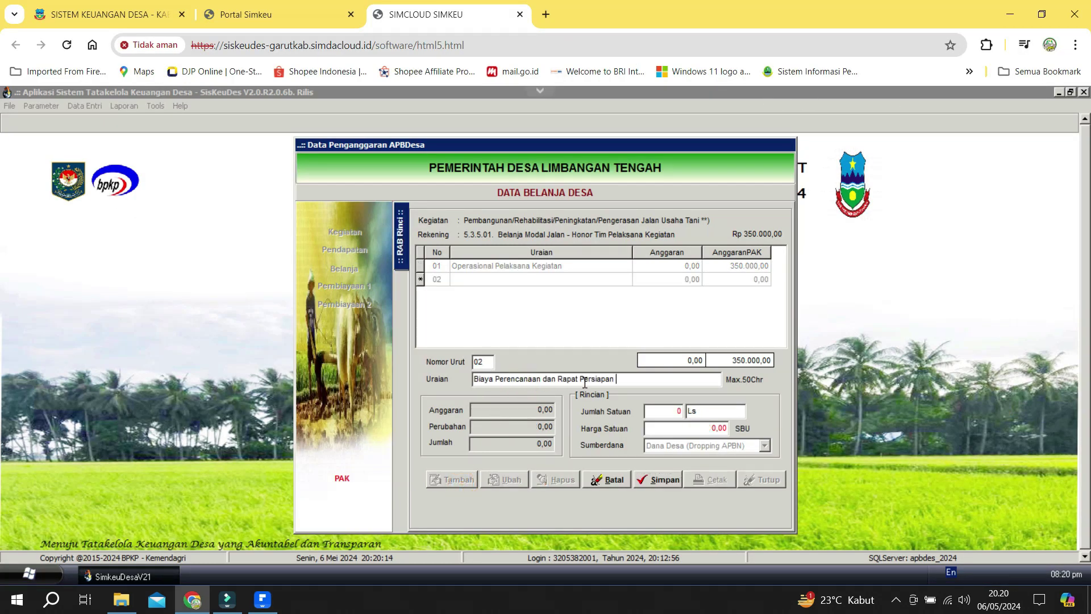
{"action": "key", "text": "Tab"}
{"action": "type", "text": "Keg"}
{"action": "key", "text": "shift+Tab"}
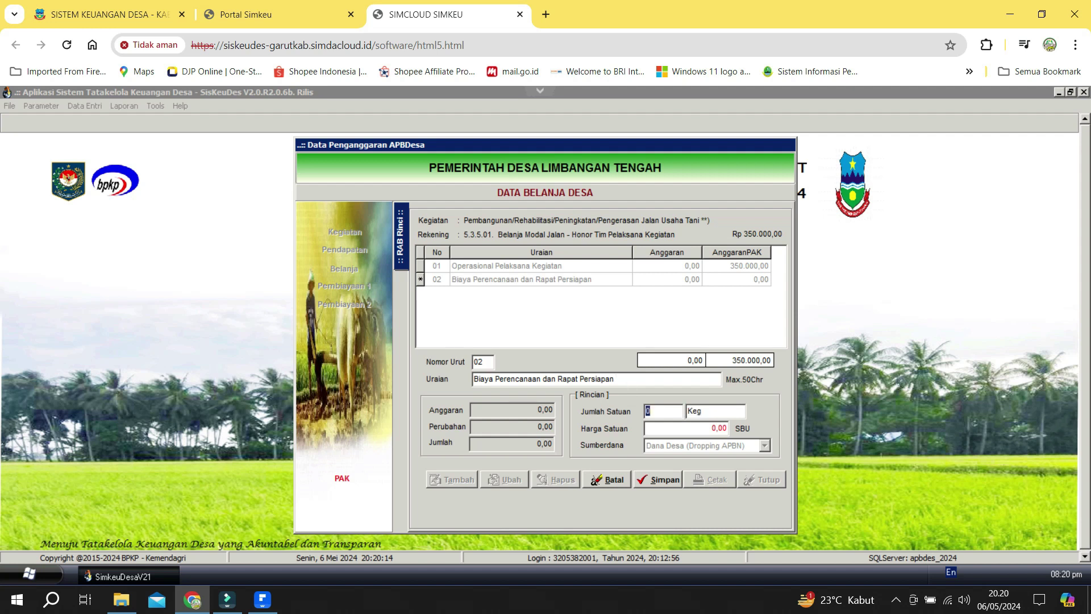
{"action": "key", "text": "alt+Tab"}
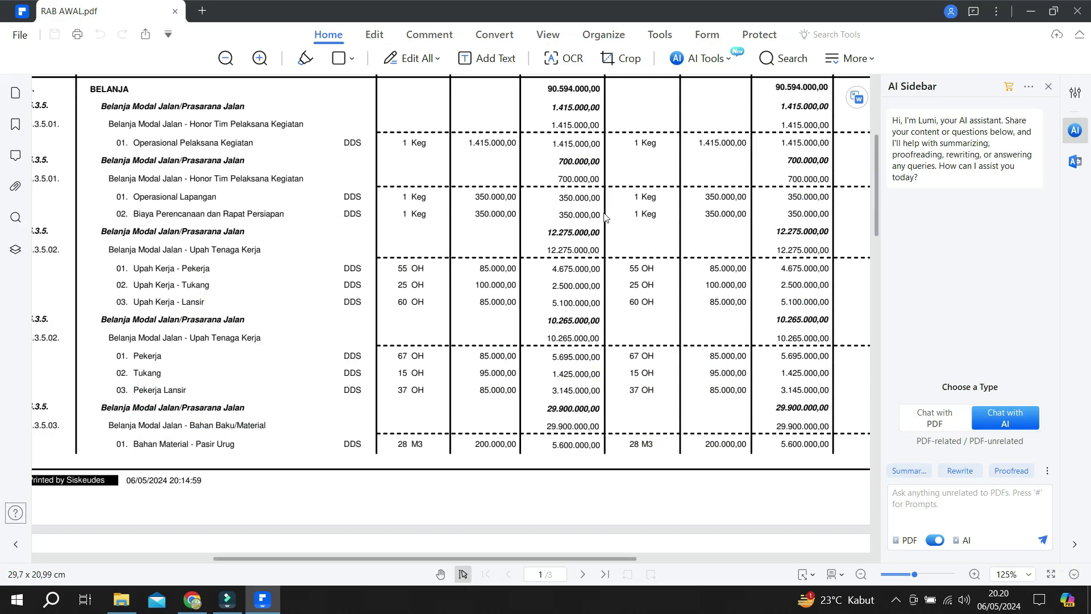
{"action": "key", "text": "alt+Tab"}
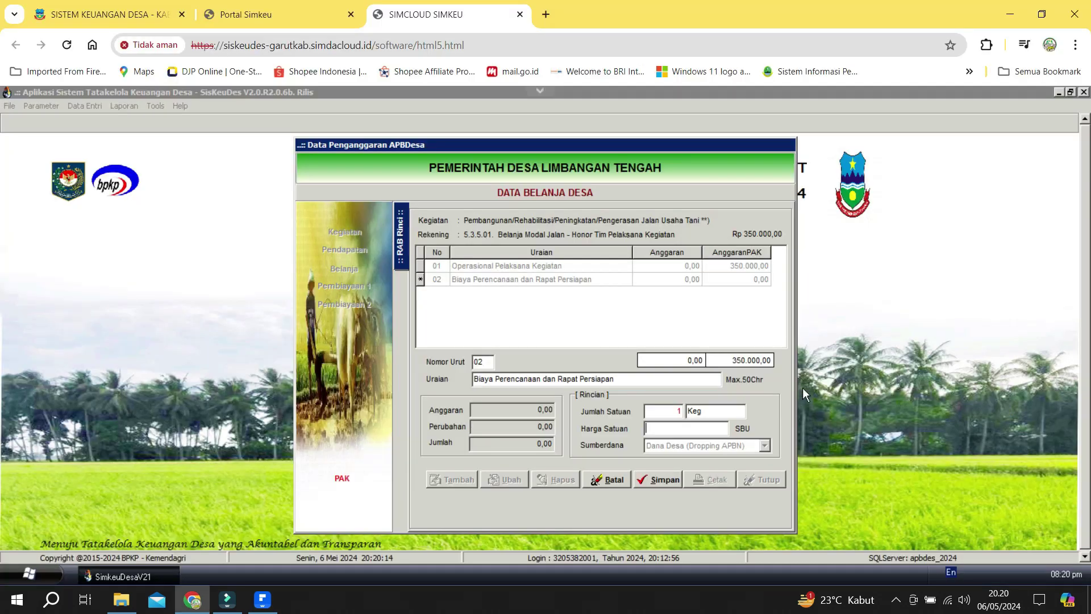
{"action": "type", "text": "350.000"}
{"action": "key", "text": "Tab"}
{"action": "left_click", "coordinate": [672, 479]}
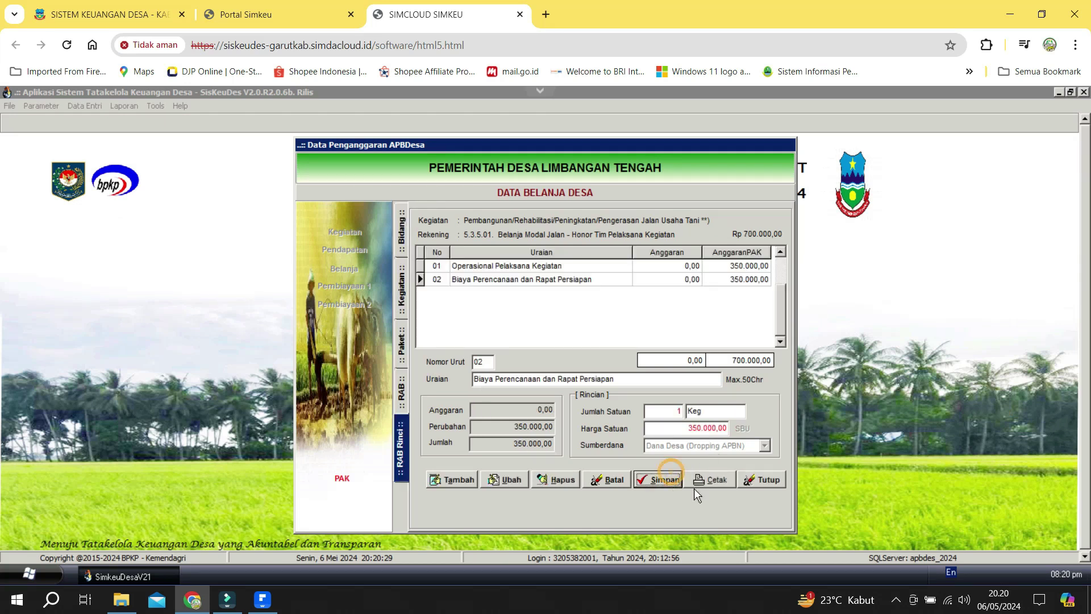
Open the materials account and enter detail items Pengki and Sekop (9000).
{"action": "left_click", "coordinate": [402, 394]}
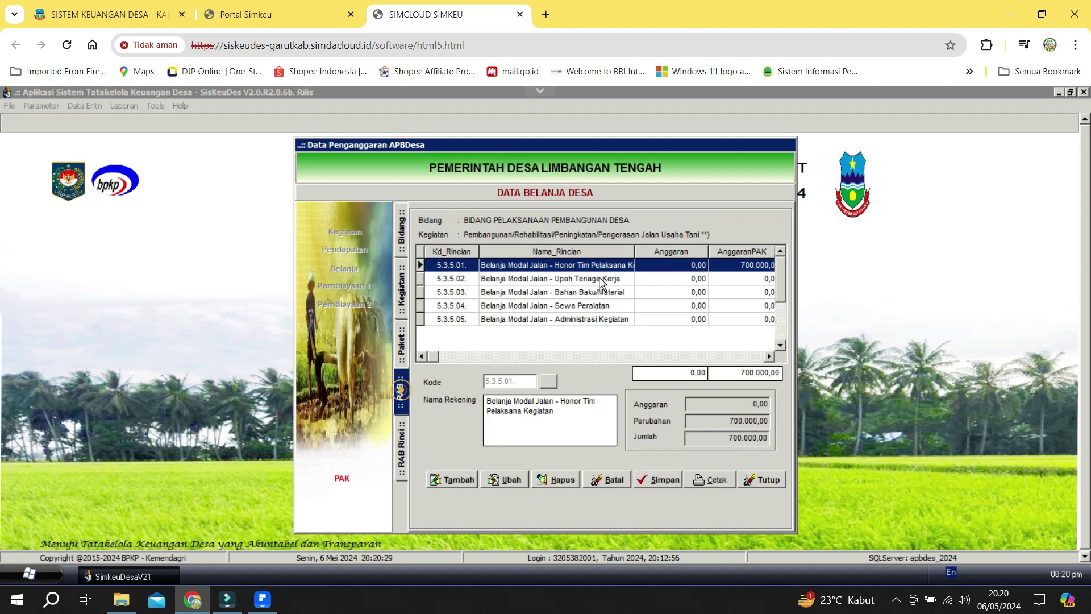
{"action": "double_click", "coordinate": [596, 276]}
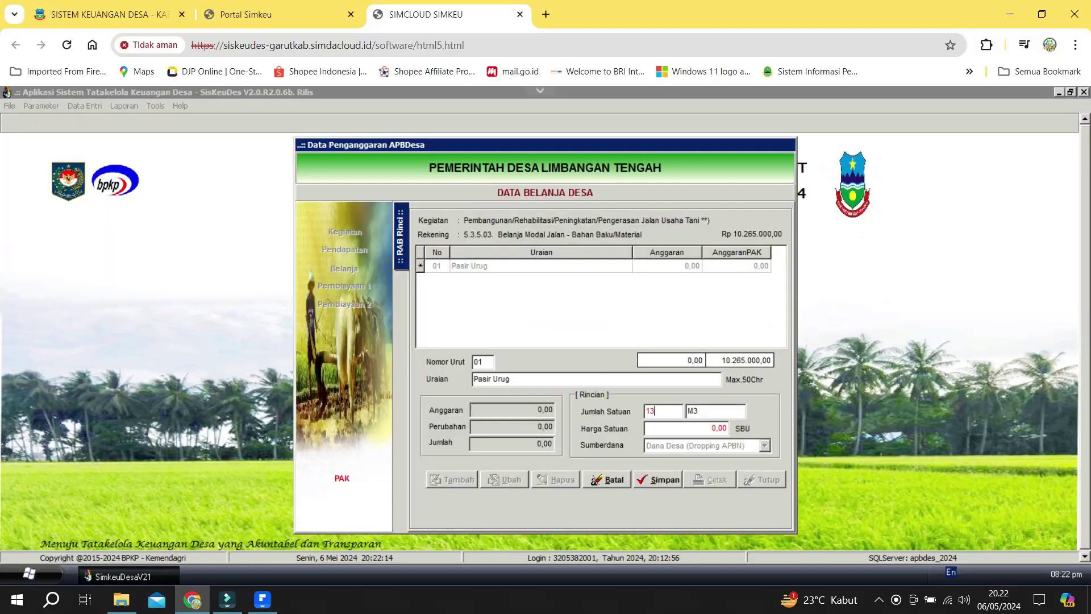
{"action": "left_click", "coordinate": [451, 479]}
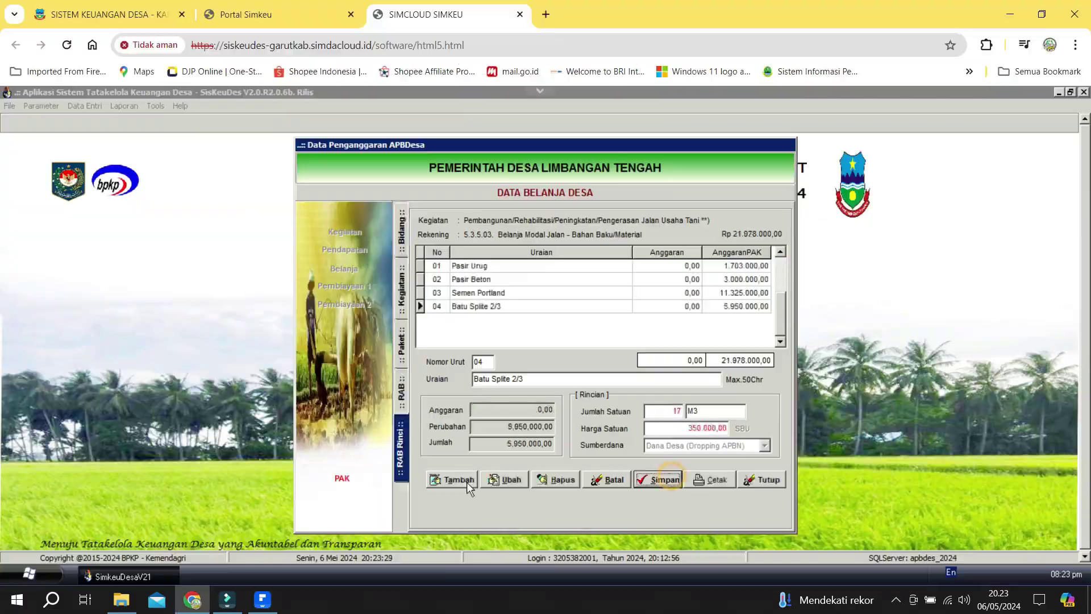
{"action": "left_click", "coordinate": [466, 482]}
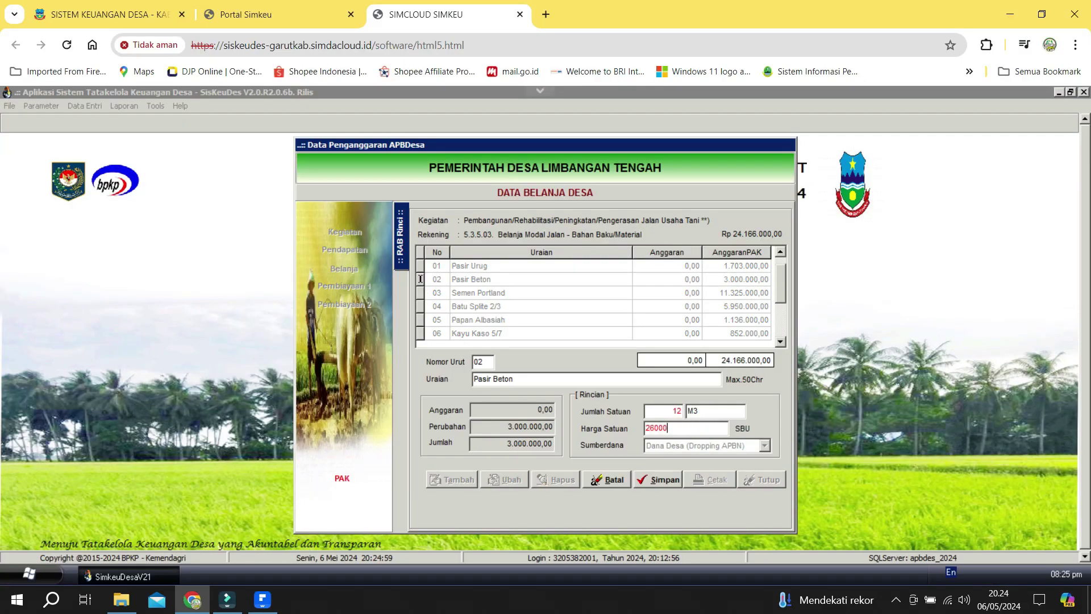
{"action": "left_click", "coordinate": [401, 392]}
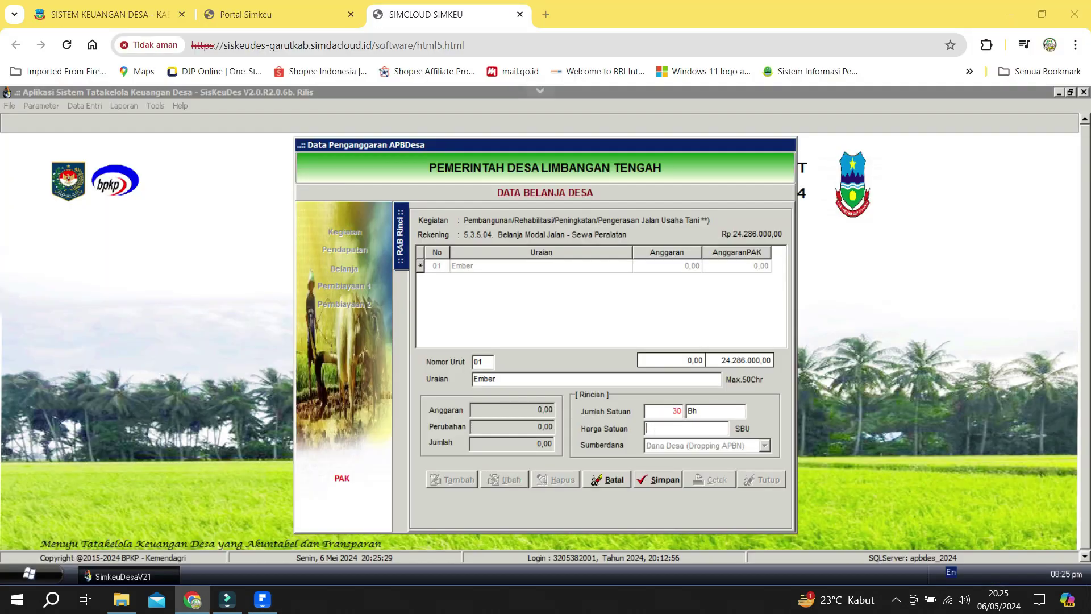
{"action": "type", "text": "Pengki"}
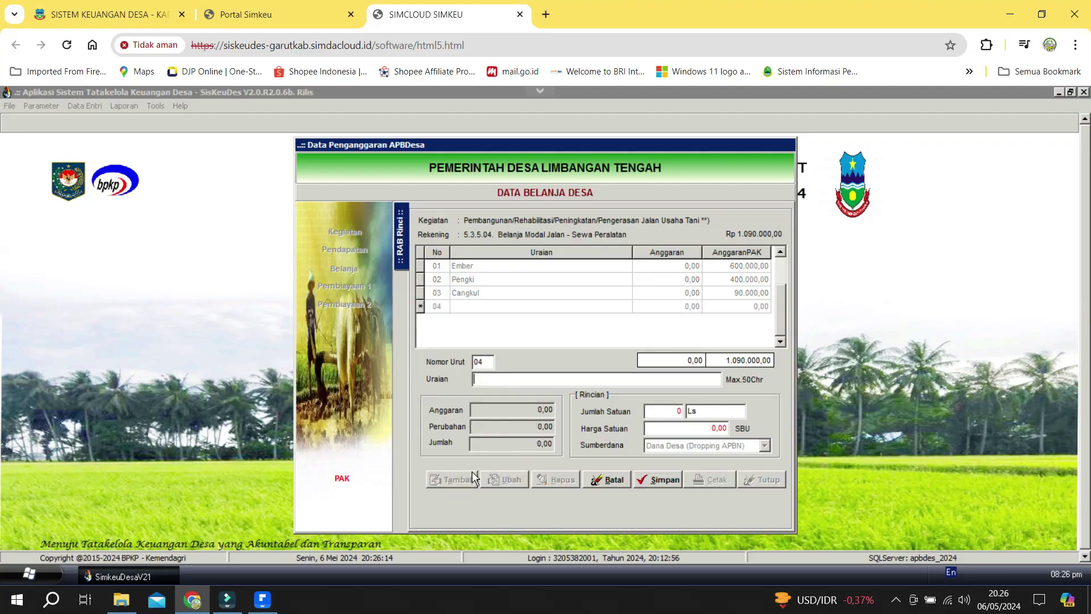
{"action": "type", "text": "Sekop9000"}
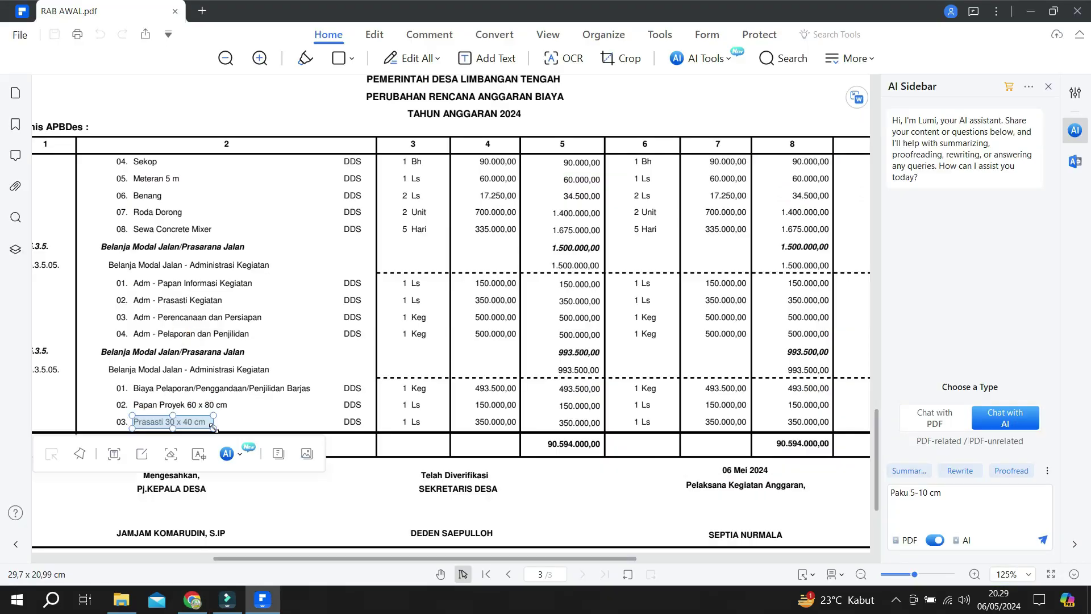
Return to the spending account list and close the activity's account details.
{"action": "key", "text": "alt+Tab"}
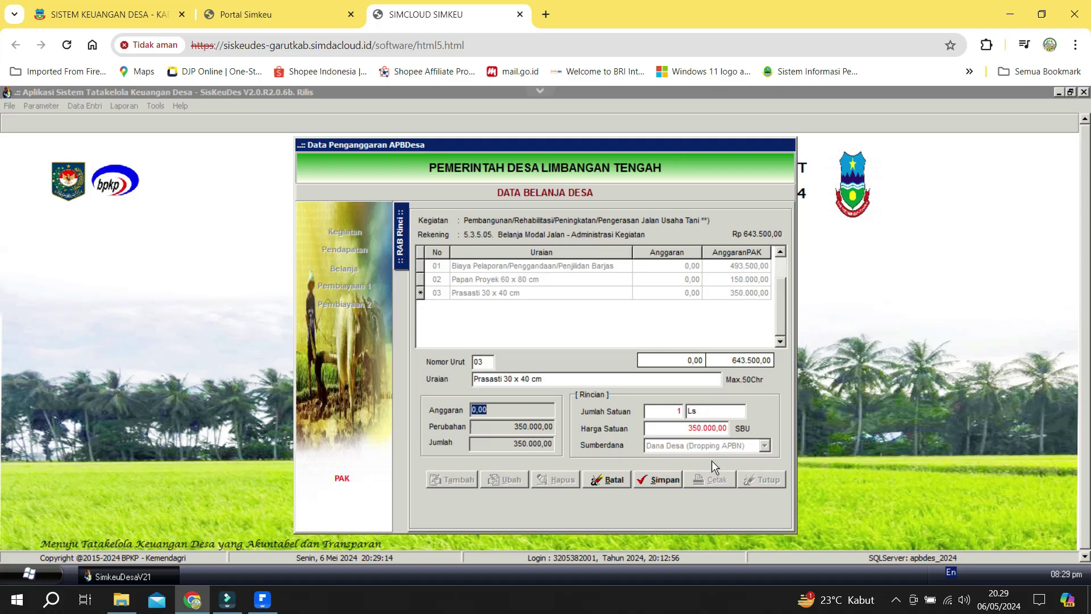
{"action": "left_click", "coordinate": [401, 391]}
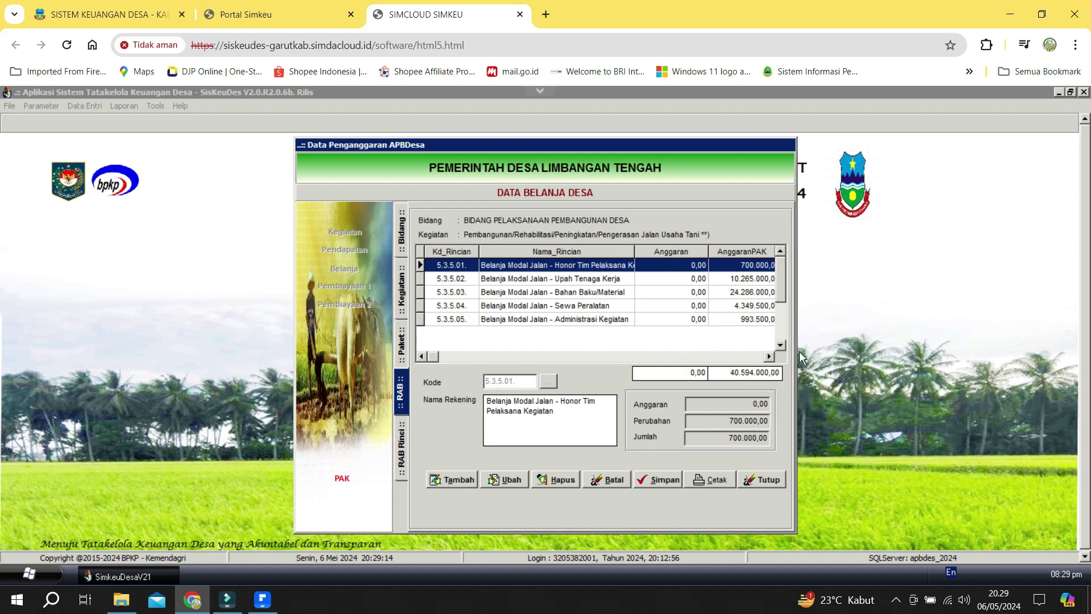
{"action": "left_click", "coordinate": [762, 478]}
Open Anggaran Kas Desa for Belanja, Pelaksanaan Pembangunan Desa, activity Jalan Usaha Tani.
{"action": "left_click", "coordinate": [723, 484]}
{"action": "left_click", "coordinate": [96, 105]}
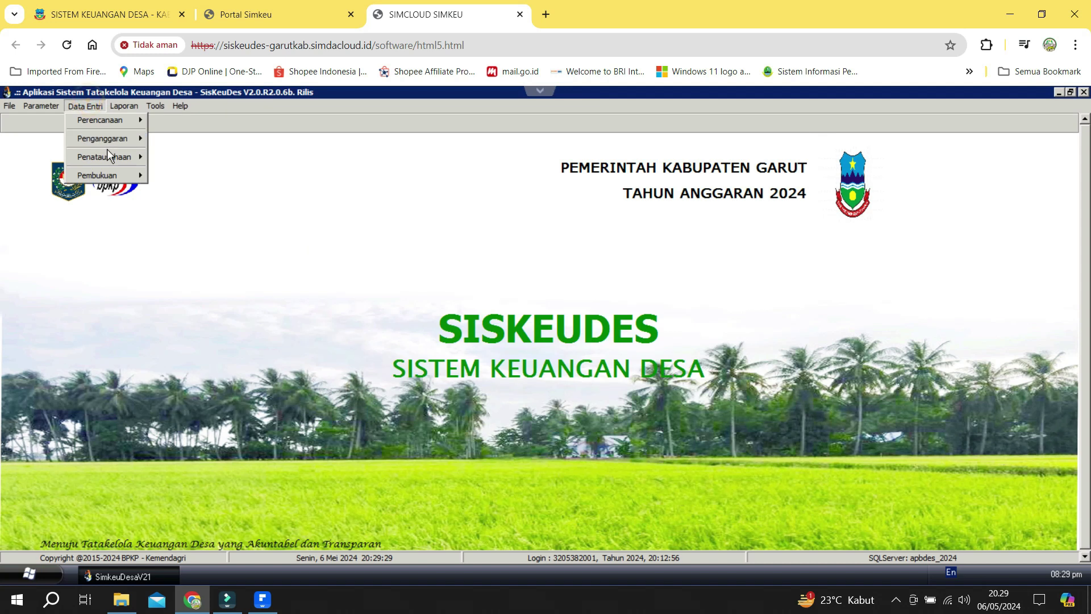
{"action": "mouse_move", "coordinate": [121, 139]}
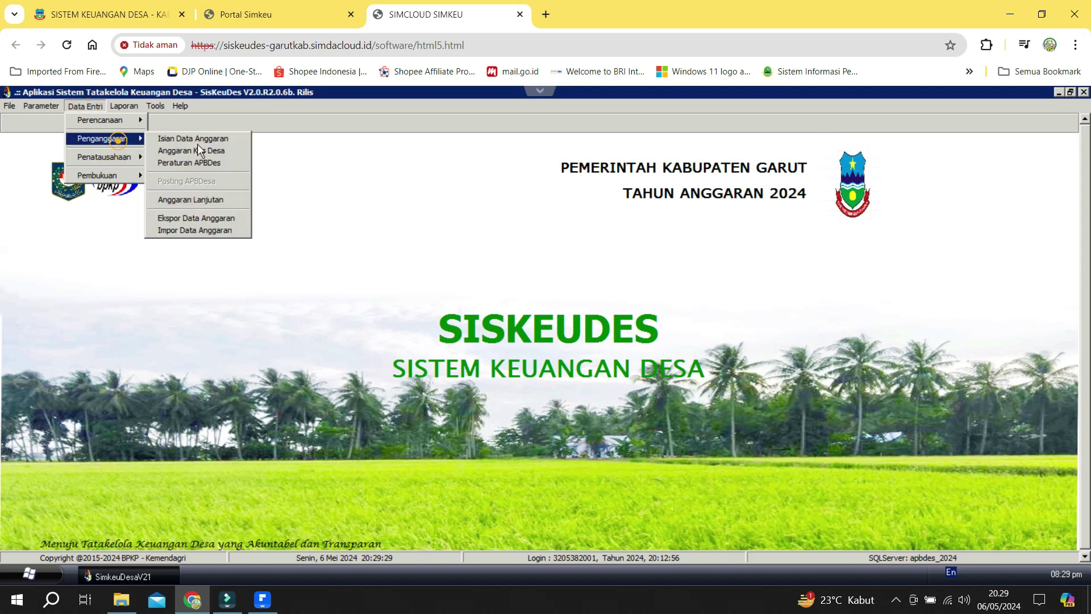
{"action": "left_click", "coordinate": [204, 154]}
{"action": "left_click", "coordinate": [341, 253]}
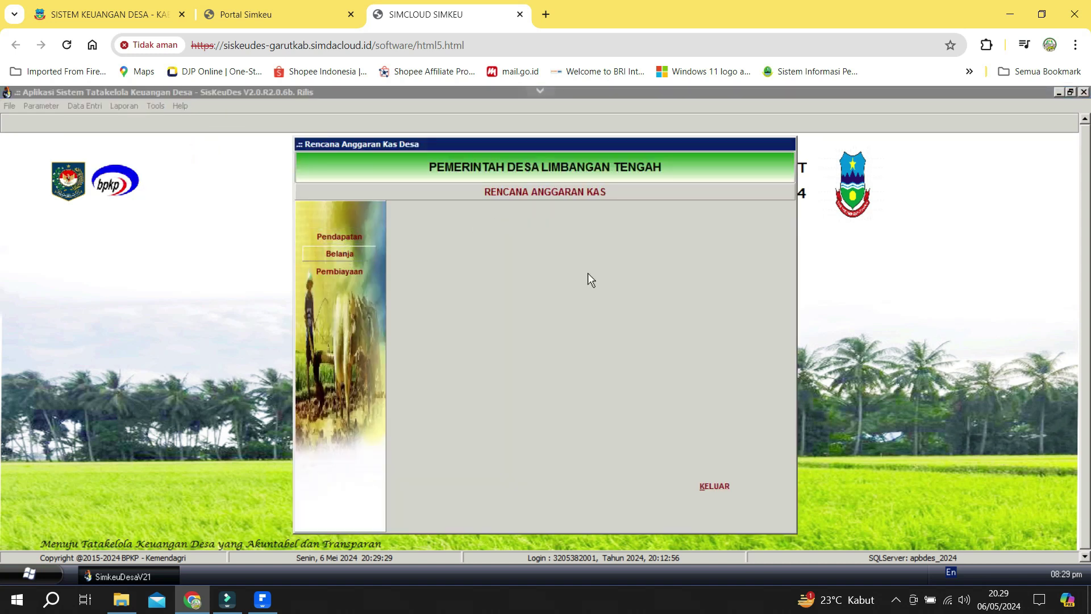
{"action": "left_click", "coordinate": [631, 276]}
{"action": "left_click", "coordinate": [604, 251]}
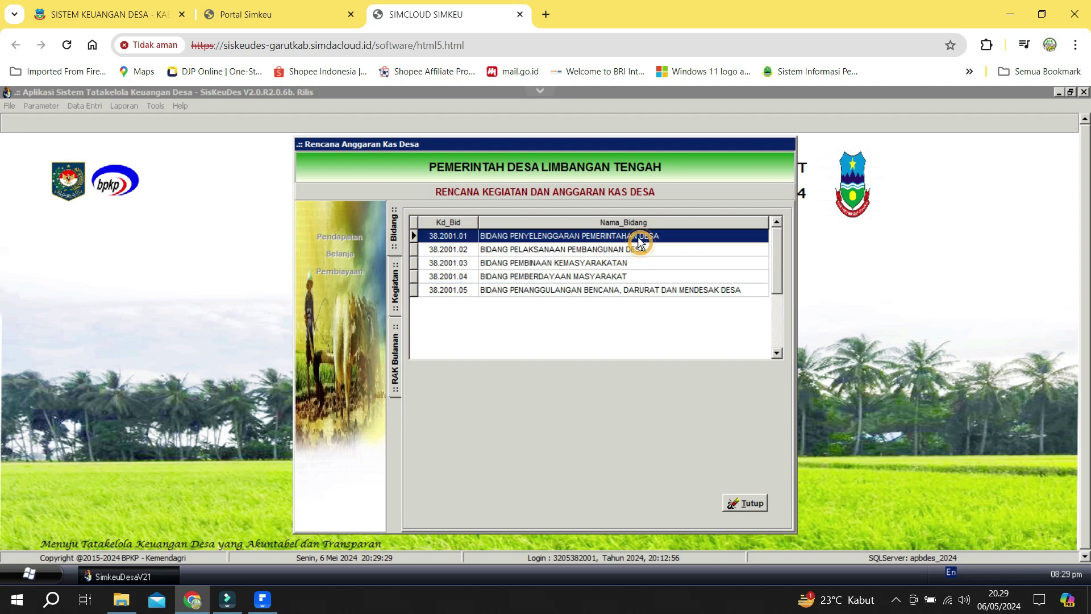
{"action": "left_click", "coordinate": [606, 253]}
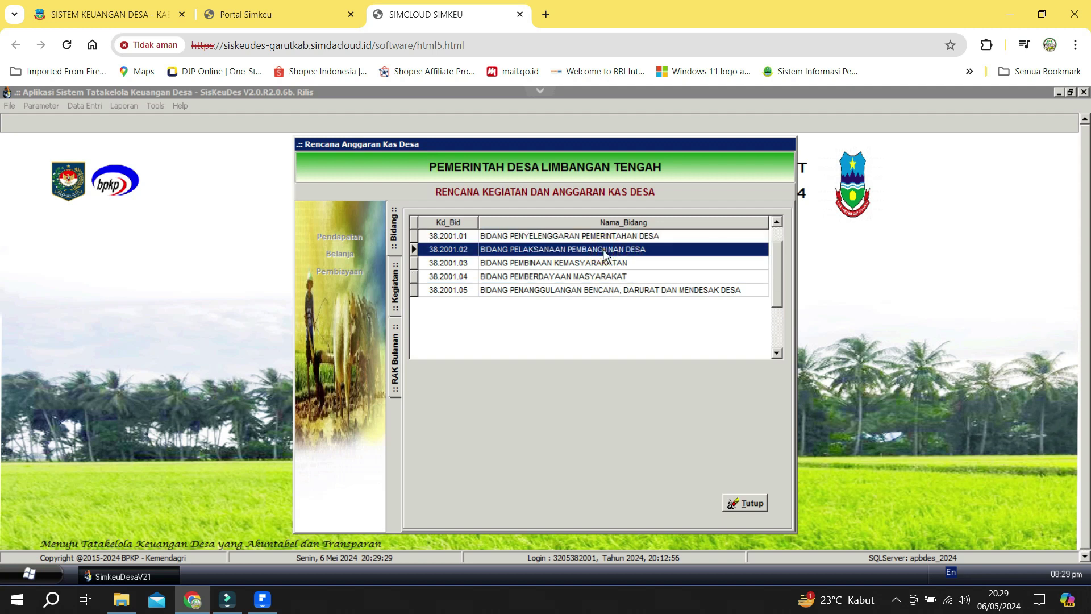
{"action": "double_click", "coordinate": [606, 250]}
{"action": "left_click", "coordinate": [621, 303]}
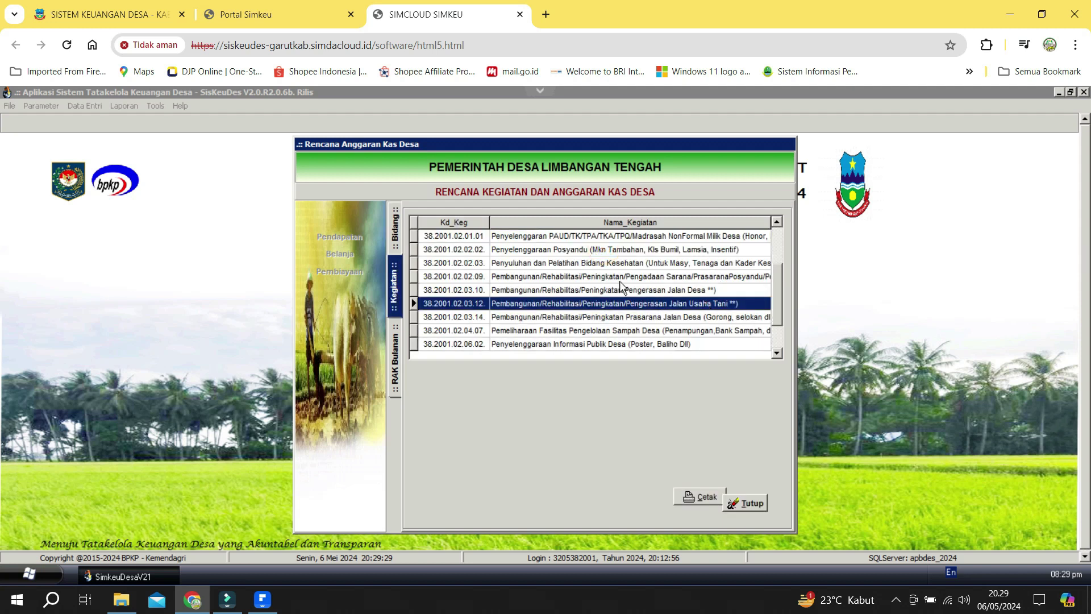
{"action": "double_click", "coordinate": [707, 301]}
Load the activity's accounts, set Twn2 to 100% for all accounts, run it, and close.
{"action": "left_click", "coordinate": [434, 503]}
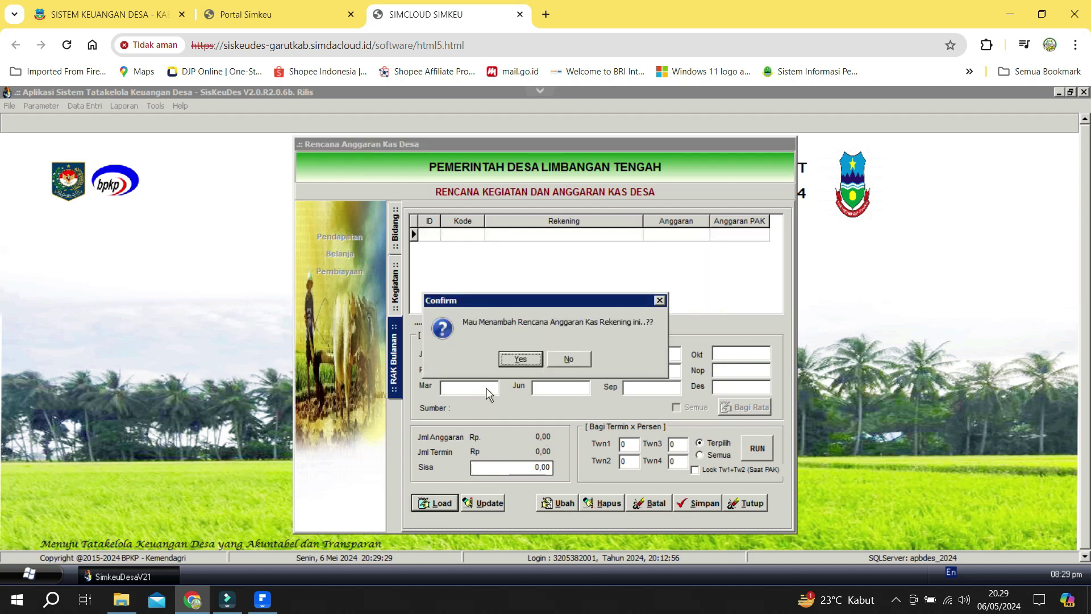
{"action": "left_click", "coordinate": [520, 360]}
{"action": "left_click", "coordinate": [632, 446]}
{"action": "key", "text": "Tab"}
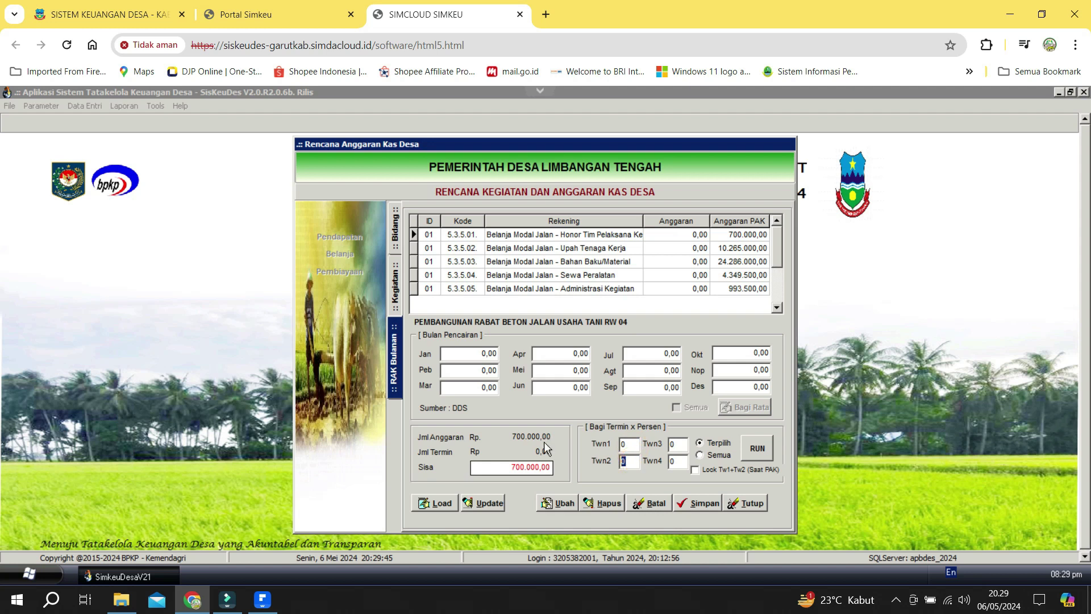
{"action": "type", "text": "100"}
{"action": "left_click", "coordinate": [758, 452]}
{"action": "left_click", "coordinate": [522, 359]}
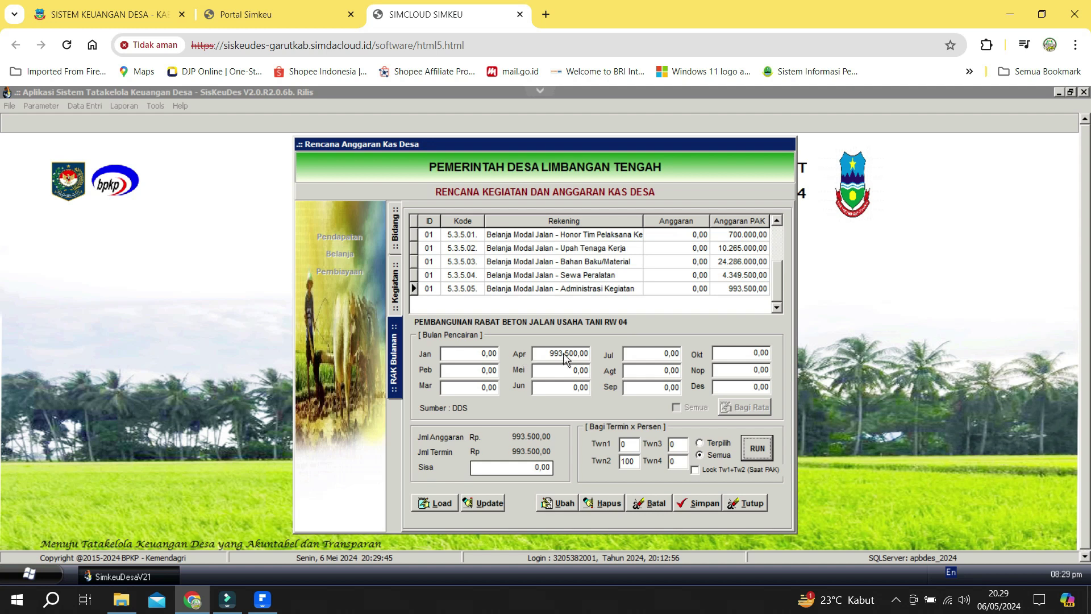
{"action": "left_click", "coordinate": [756, 501]}
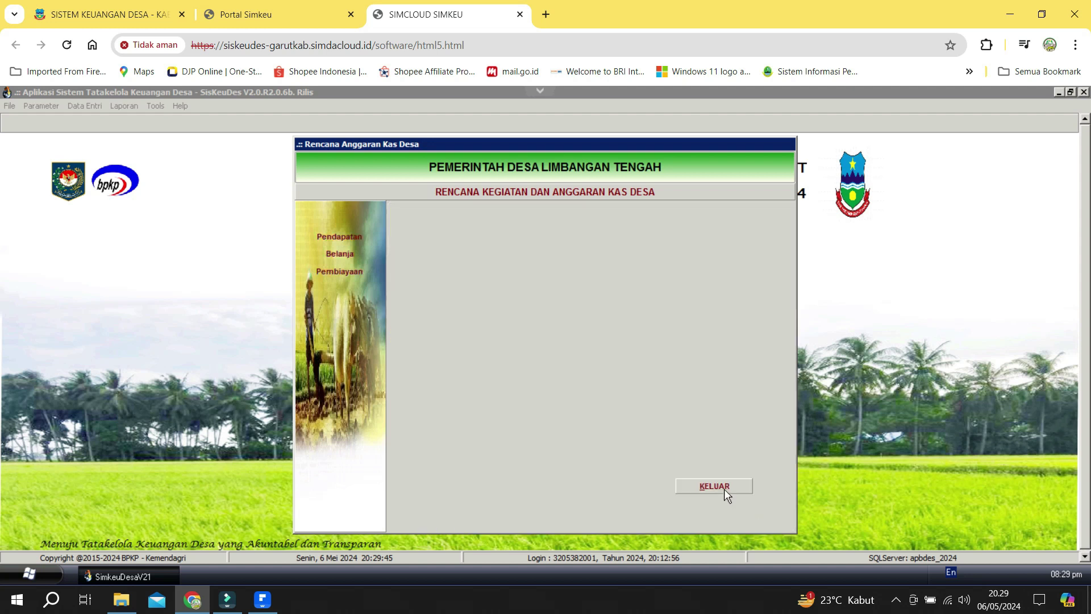
{"action": "left_click", "coordinate": [724, 487]}
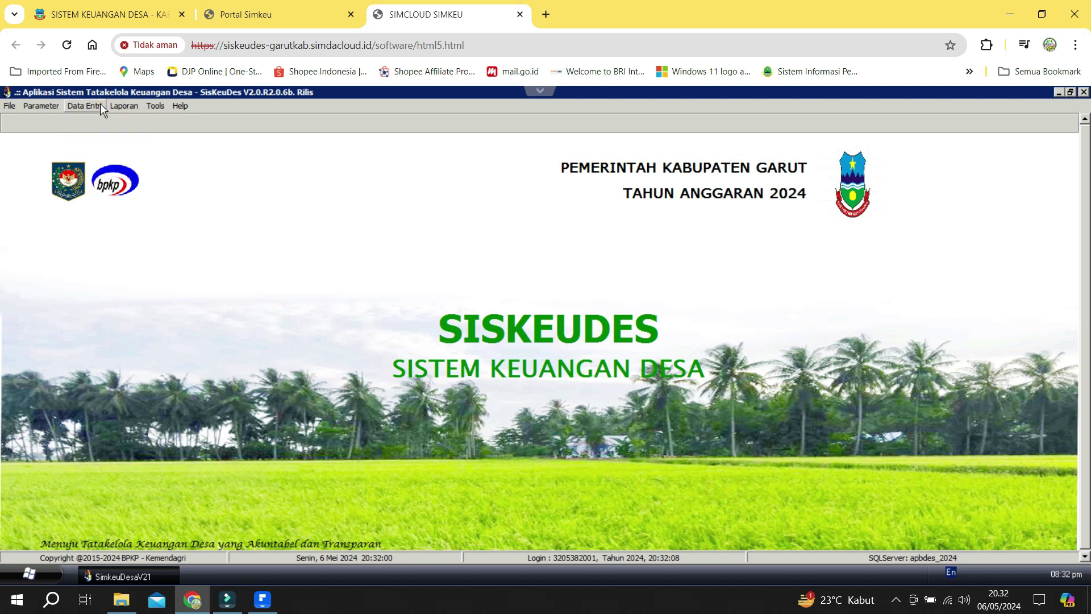
Bring up the Data Entri > Penganggaran options.
{"action": "left_click", "coordinate": [100, 105]}
{"action": "mouse_move", "coordinate": [115, 139]}
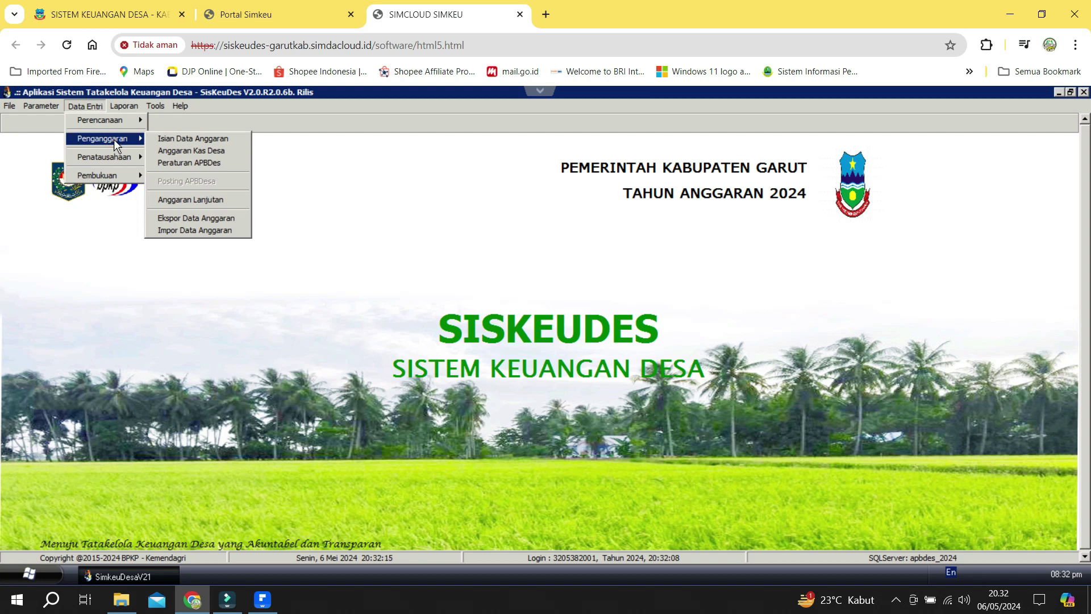
In Peraturan APBDes, show the Perkades list and select the 2024 record.
{"action": "left_click", "coordinate": [187, 163]}
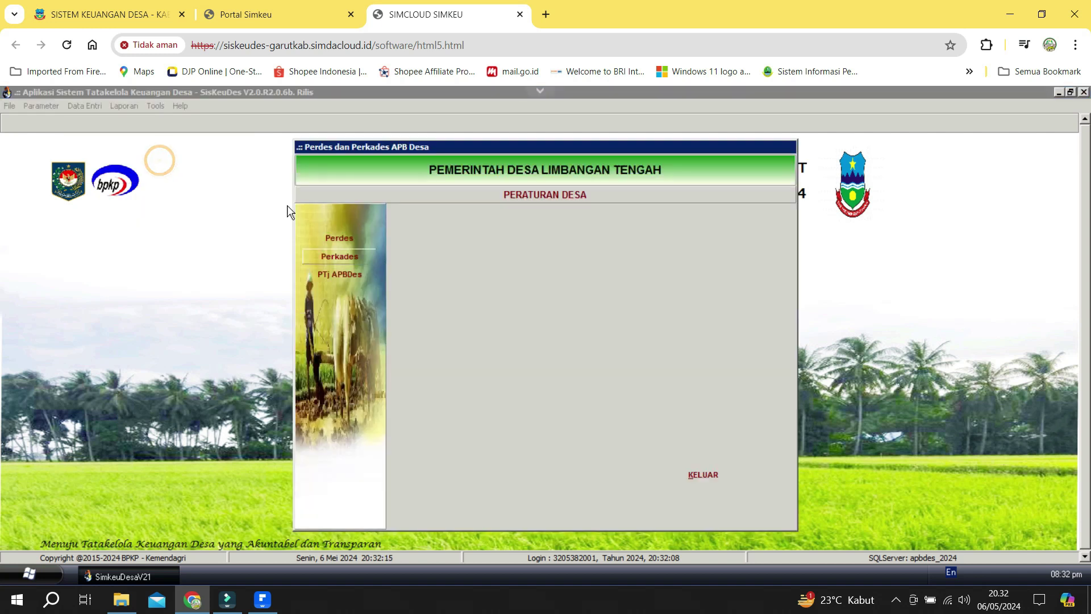
{"action": "left_click", "coordinate": [342, 259]}
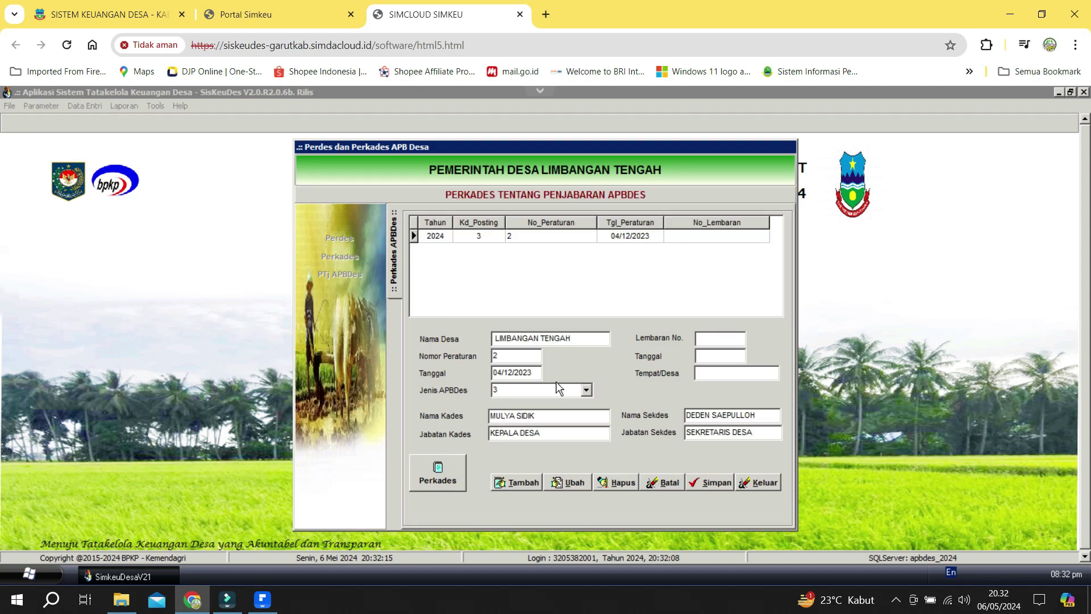
{"action": "left_click", "coordinate": [480, 238]}
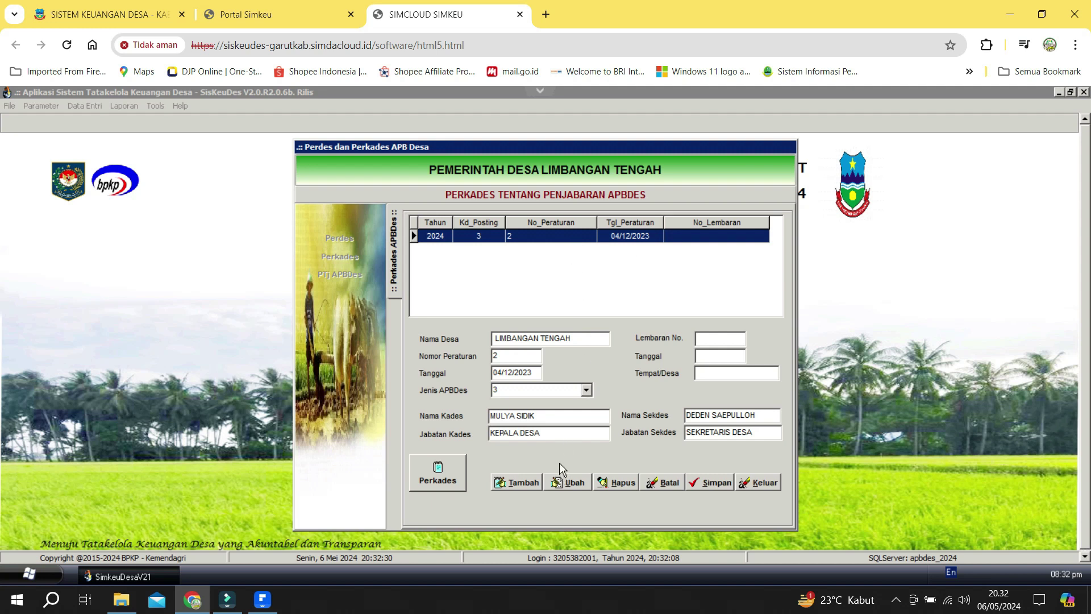
Edit the 2024 Perkades to regulation number 6 dated 29/12/2023.
{"action": "left_click", "coordinate": [576, 483]}
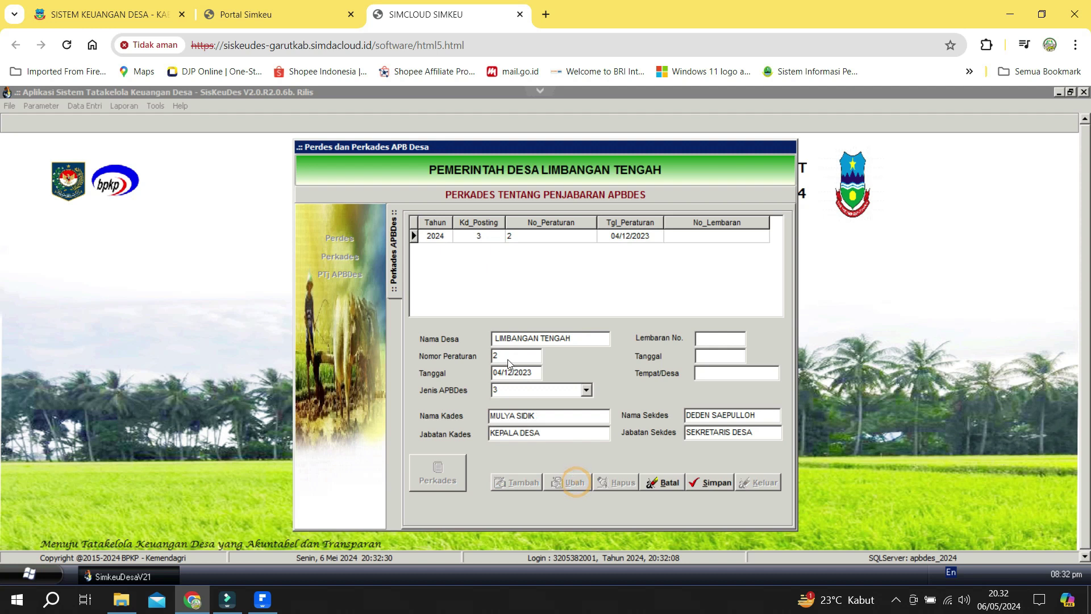
{"action": "type", "text": "6"}
{"action": "key", "text": "Tab"}
{"action": "type", "text": "29/0"}
{"action": "key", "text": "BackSpace"}
{"action": "type", "text": "12/20"}
{"action": "type", "text": "2"}
{"action": "type", "text": "4"}
Set type 2 APBDesa Awal, Lembaran No. 6, date 29/12/2023, place Limbangan Tengah, and save.
{"action": "left_click", "coordinate": [585, 389]}
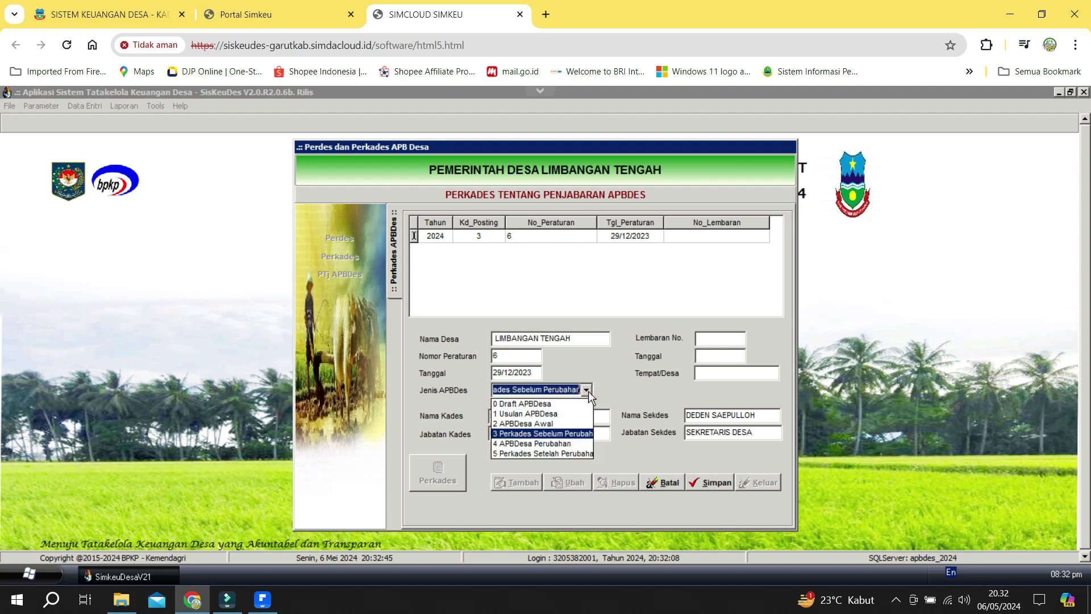
{"action": "left_click", "coordinate": [554, 423]}
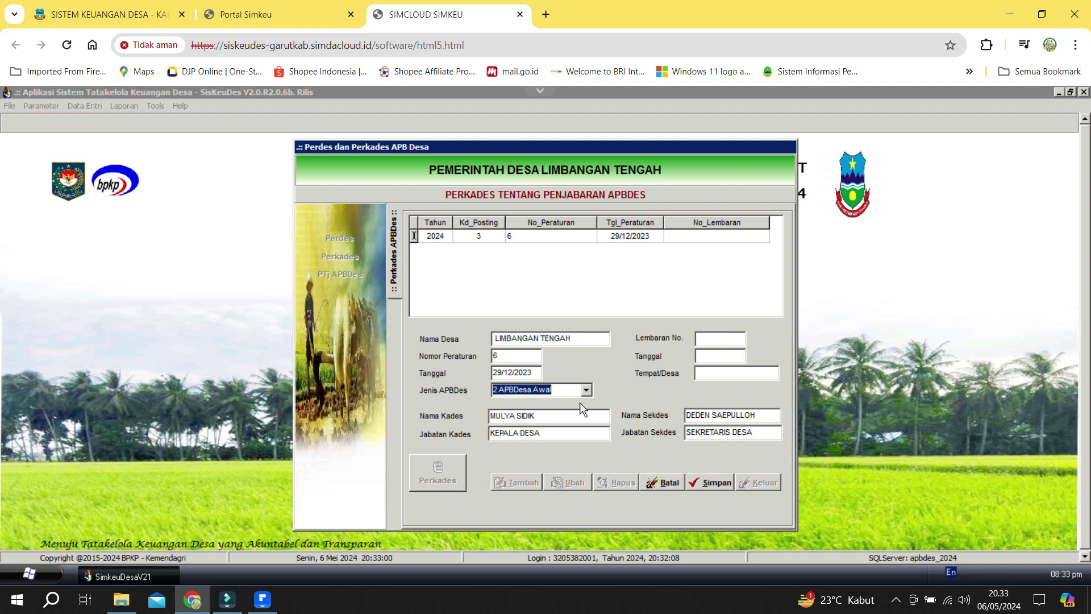
{"action": "left_click", "coordinate": [719, 341]}
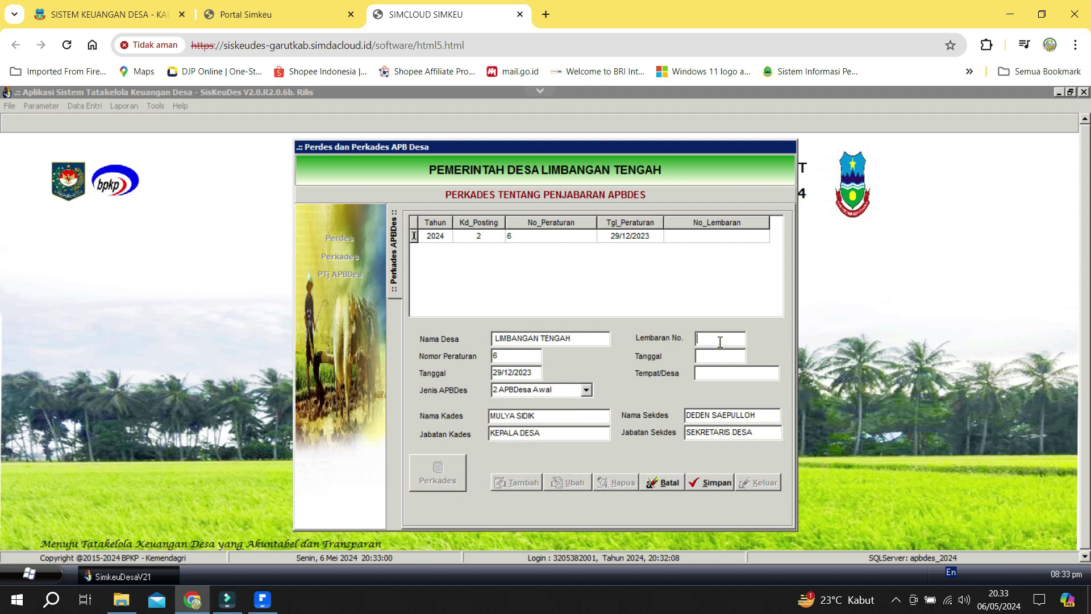
{"action": "type", "text": "6"}
{"action": "key", "text": "Tab"}
{"action": "type", "text": "29/12/2023"}
{"action": "key", "text": "Tab"}
{"action": "type", "text": "Limbangan Tengah"}
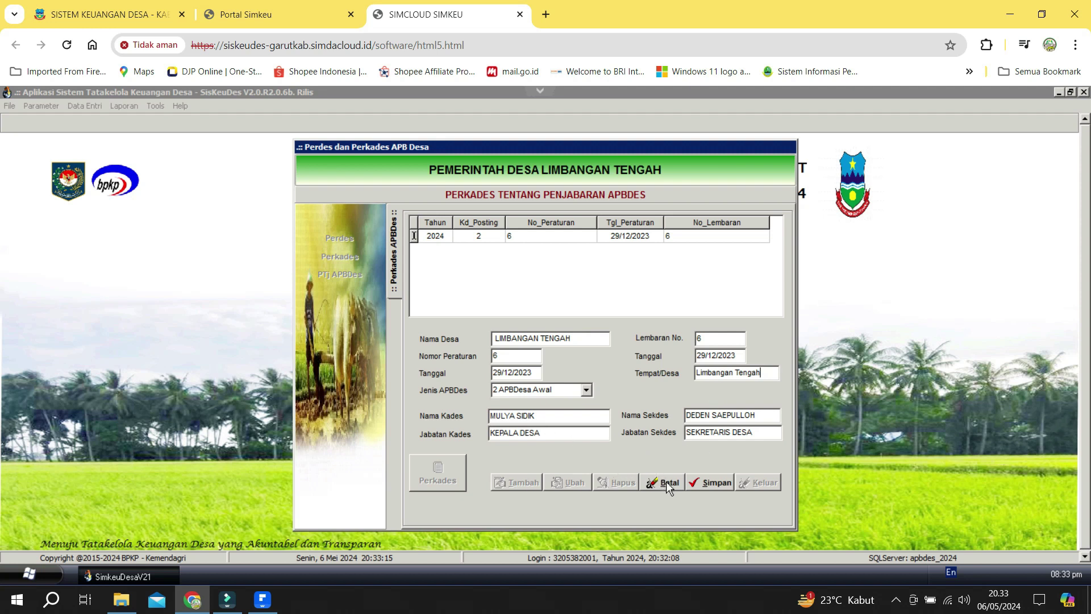
{"action": "left_click", "coordinate": [699, 483]}
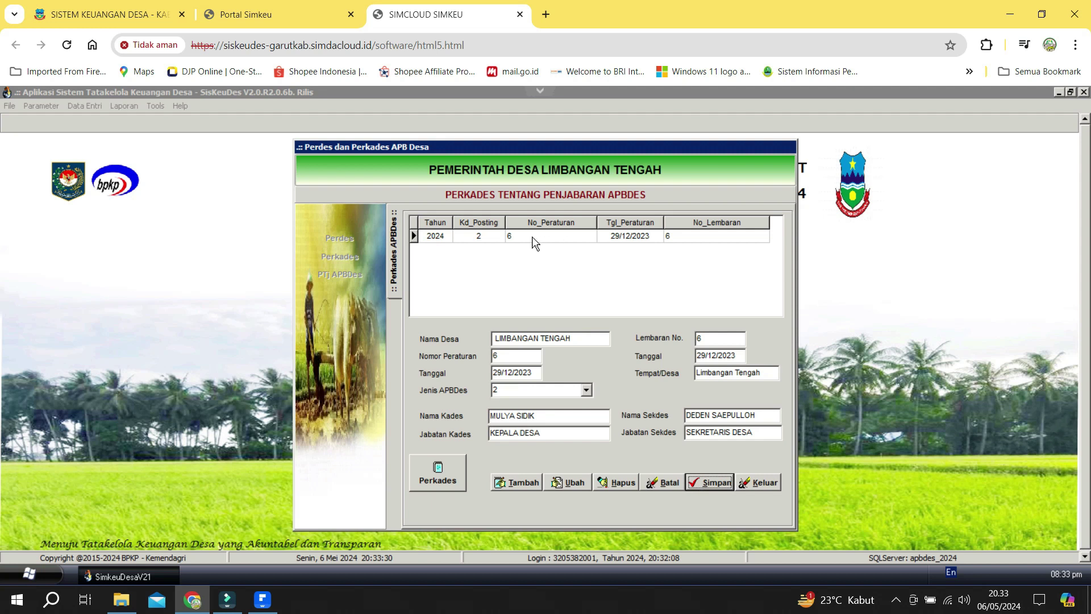
{"action": "left_click", "coordinate": [508, 238]}
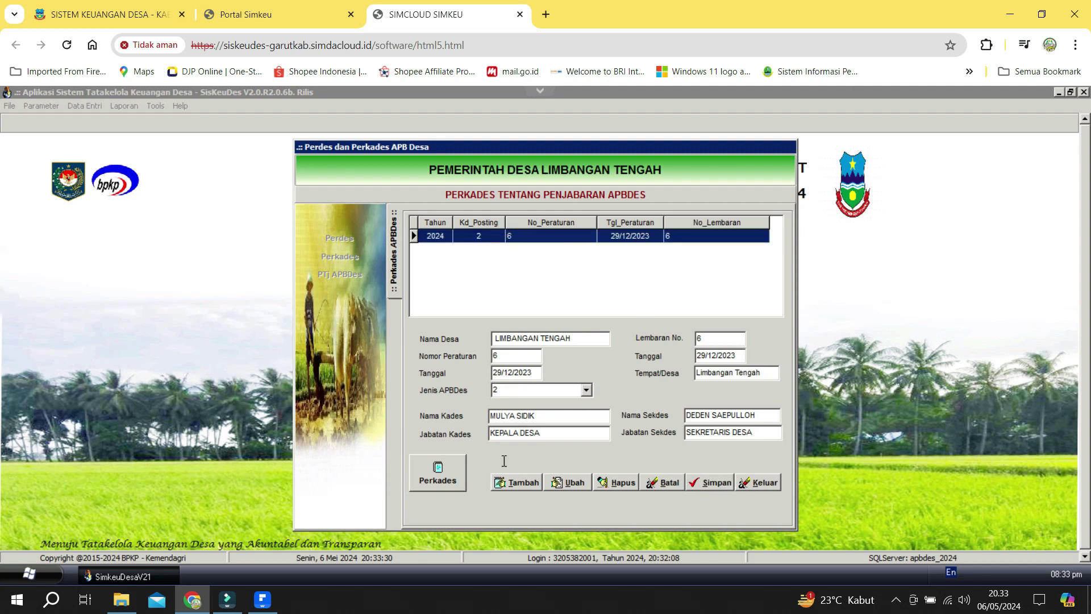
Add a 2024 Perkades of type 3 Perkades Sebelum Perubahan with regulation number 3, then check the calendar.
{"action": "left_click", "coordinate": [510, 477]}
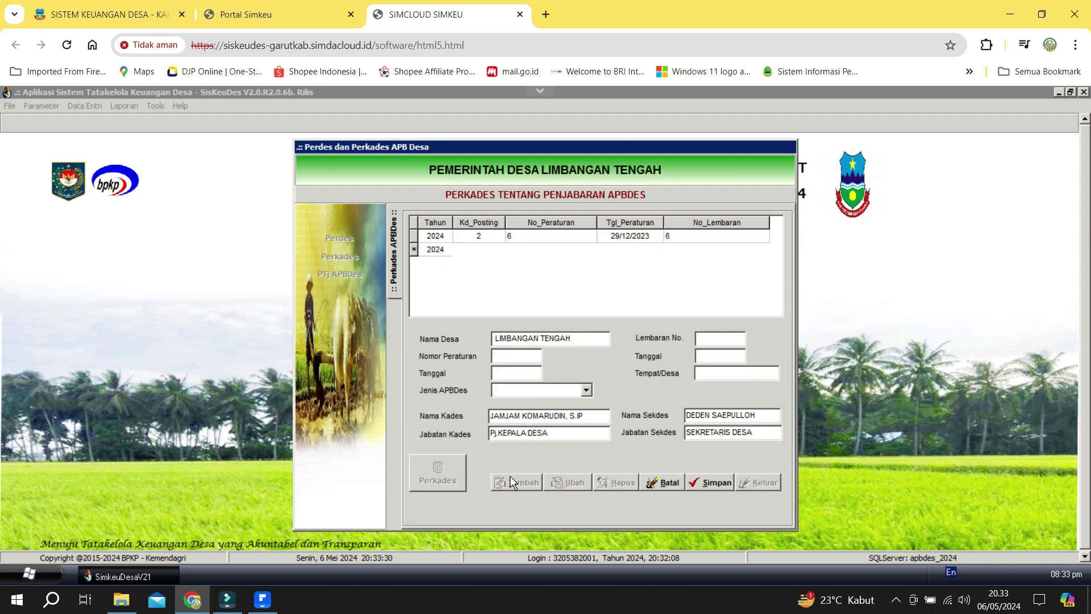
{"action": "left_click", "coordinate": [586, 389]}
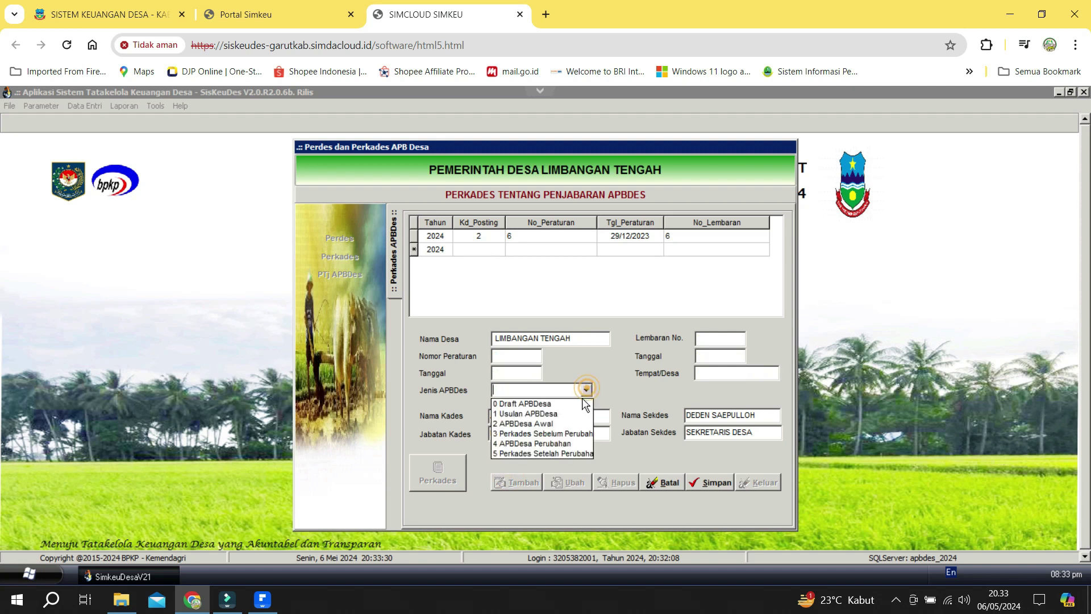
{"action": "left_click", "coordinate": [574, 432]}
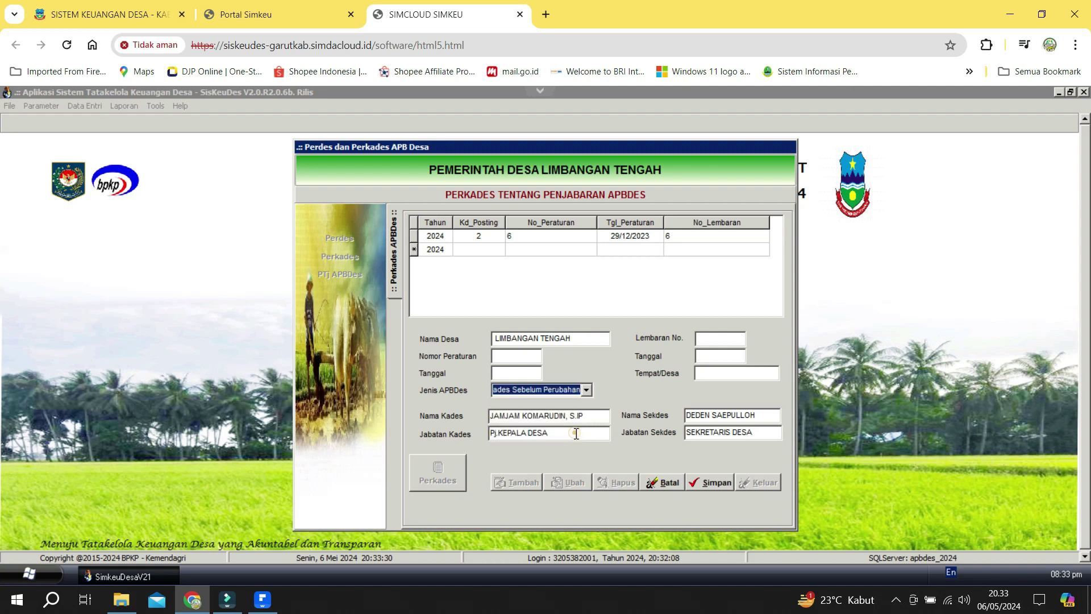
{"action": "left_click", "coordinate": [521, 357]}
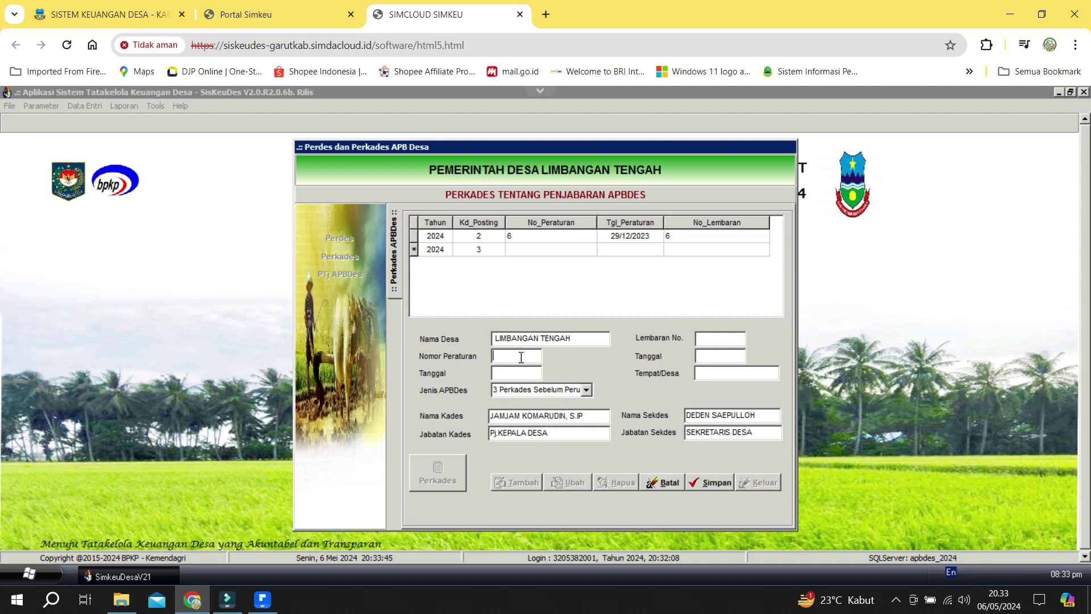
{"action": "type", "text": "3"}
{"action": "key", "text": "Tab"}
{"action": "left_click", "coordinate": [998, 600]}
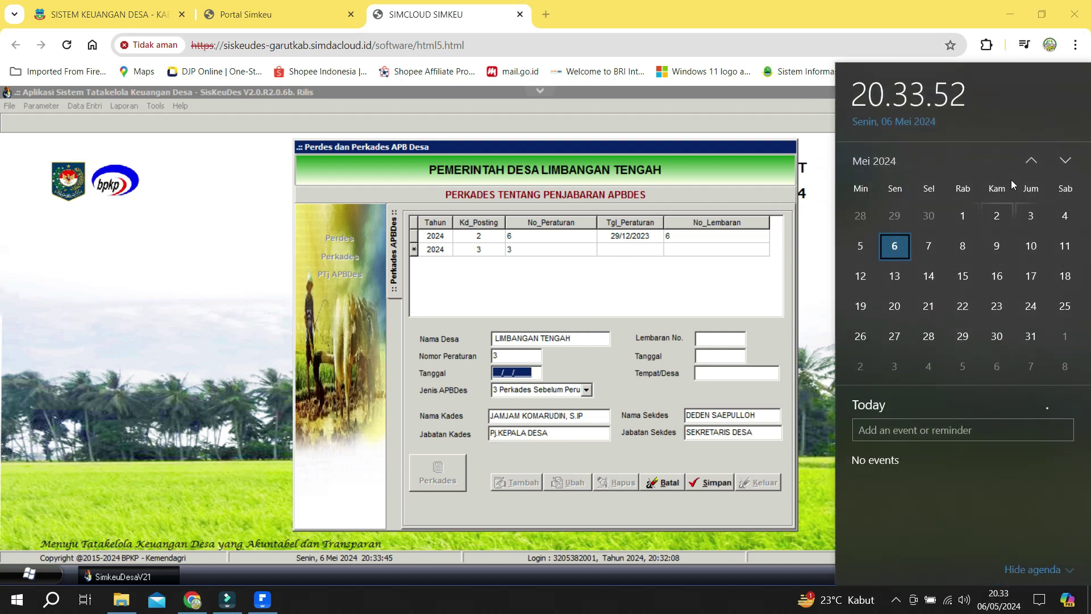
Page the Windows calendar back to April 2024.
{"action": "left_click", "coordinate": [1032, 163]}
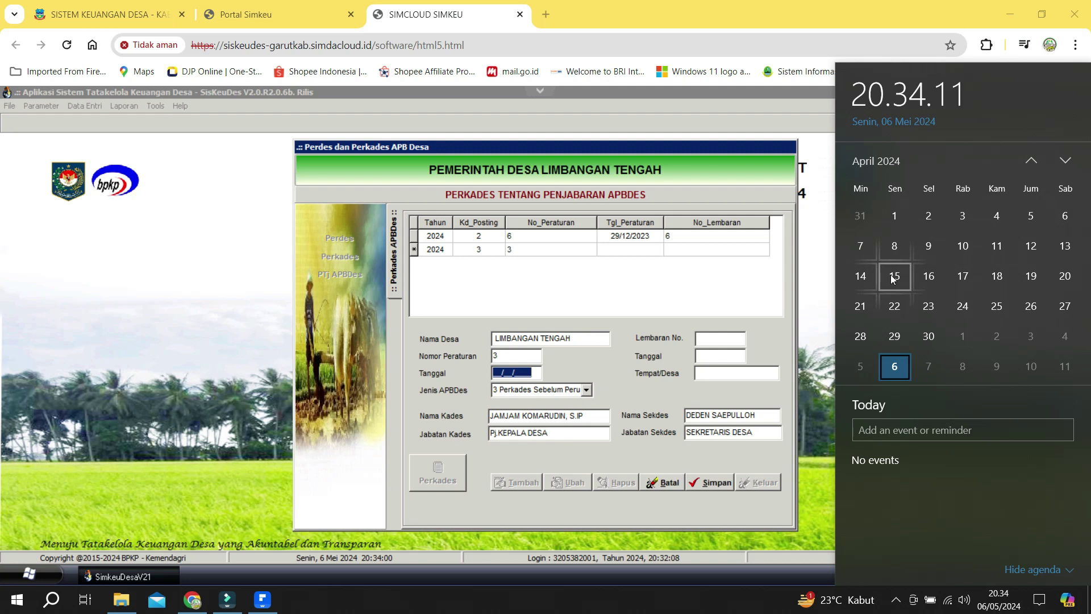
Enter date 15/04/2024, Lembaran No. 3, place Limbangan Tengah, save, and generate the Perkades document.
{"action": "left_click", "coordinate": [523, 377]}
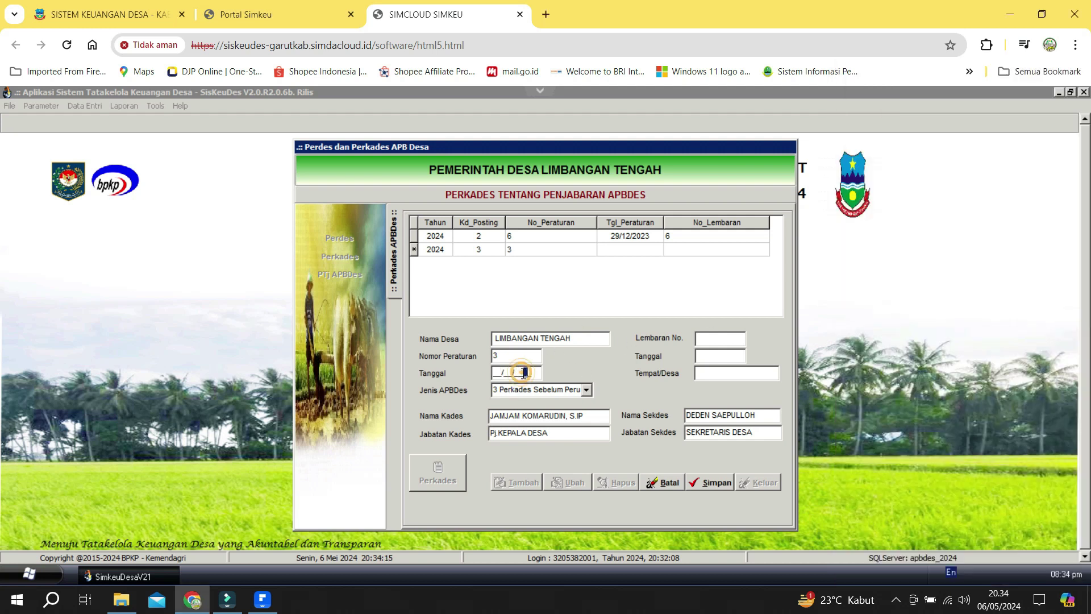
{"action": "type", "text": "15/04/2024"}
{"action": "left_click", "coordinate": [710, 339]}
{"action": "type", "text": "3"}
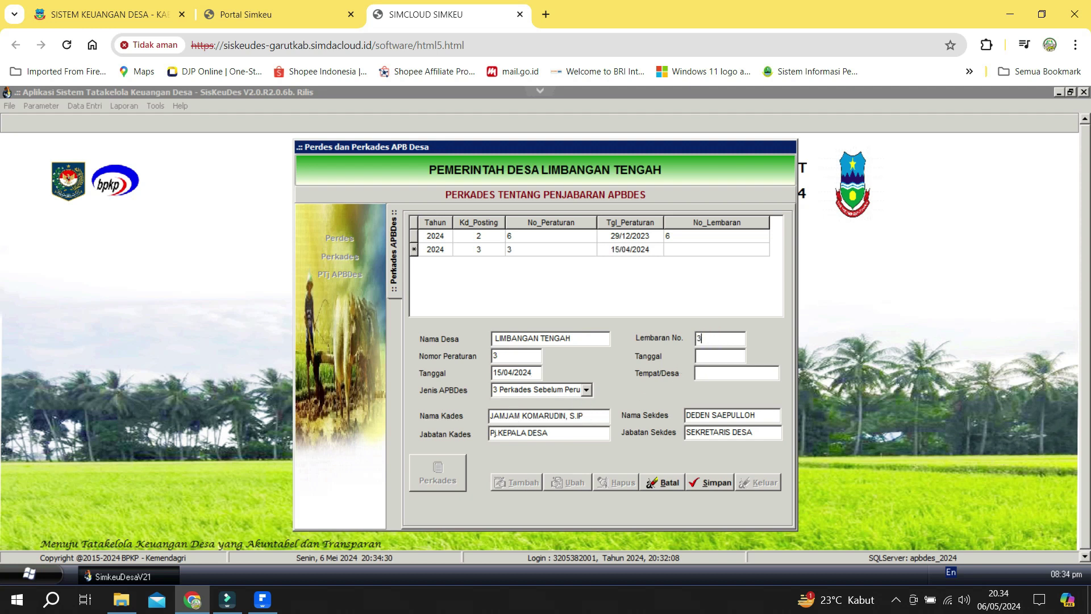
{"action": "left_click", "coordinate": [718, 357]}
{"action": "type", "text": "Limbangan Tengah"}
{"action": "left_click", "coordinate": [728, 483]}
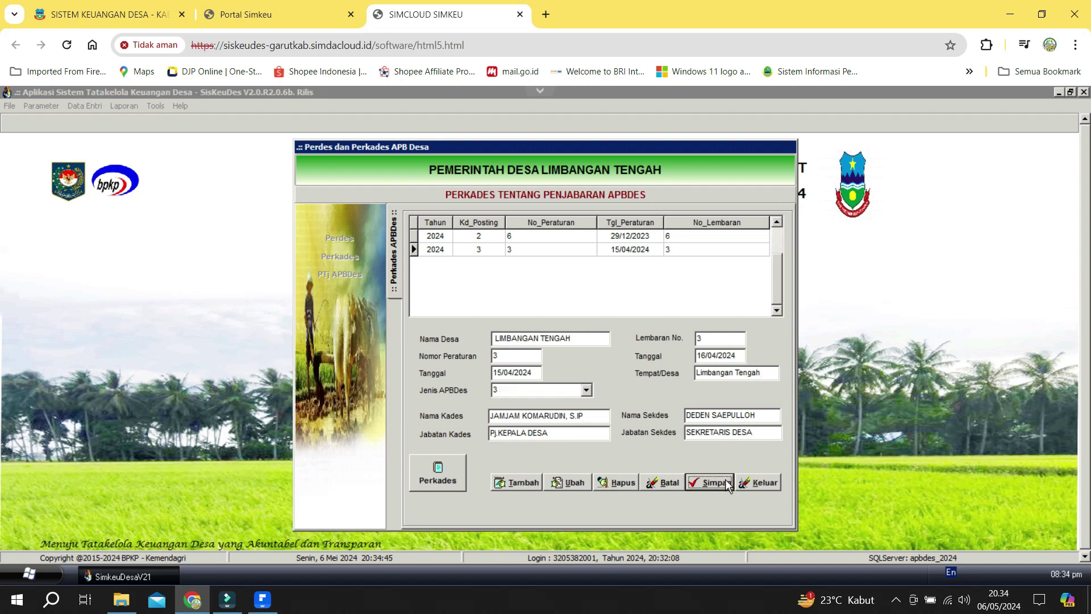
{"action": "left_click", "coordinate": [448, 488]}
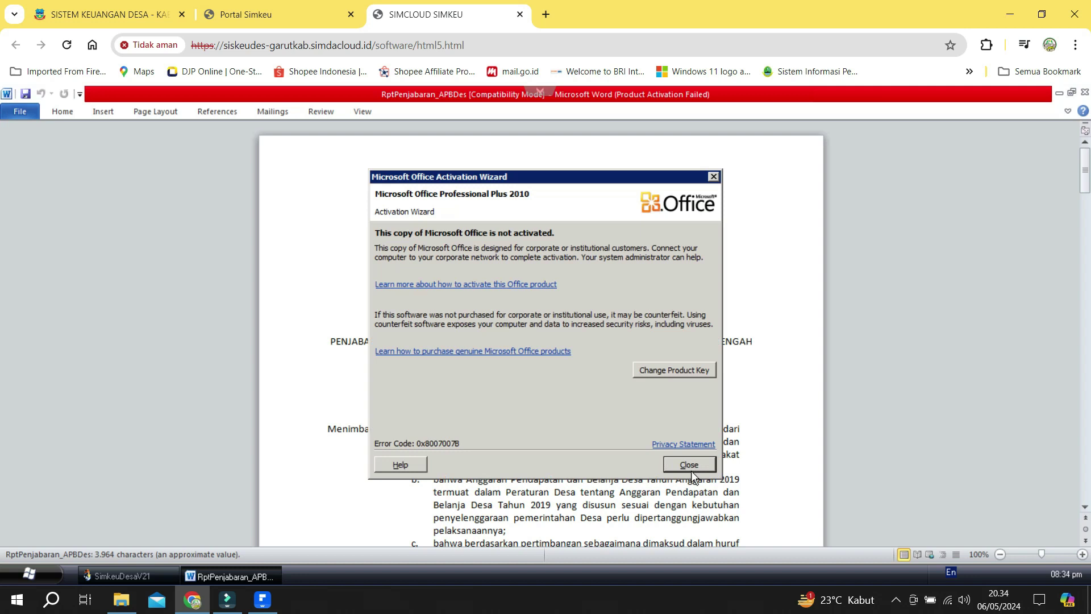
Dismiss the Office activation notice and read through the regulation's Mengingat legal basis list.
{"action": "left_click", "coordinate": [690, 467]}
{"action": "scroll", "coordinate": [411, 346], "scroll_direction": "down", "scroll_amount": 3}
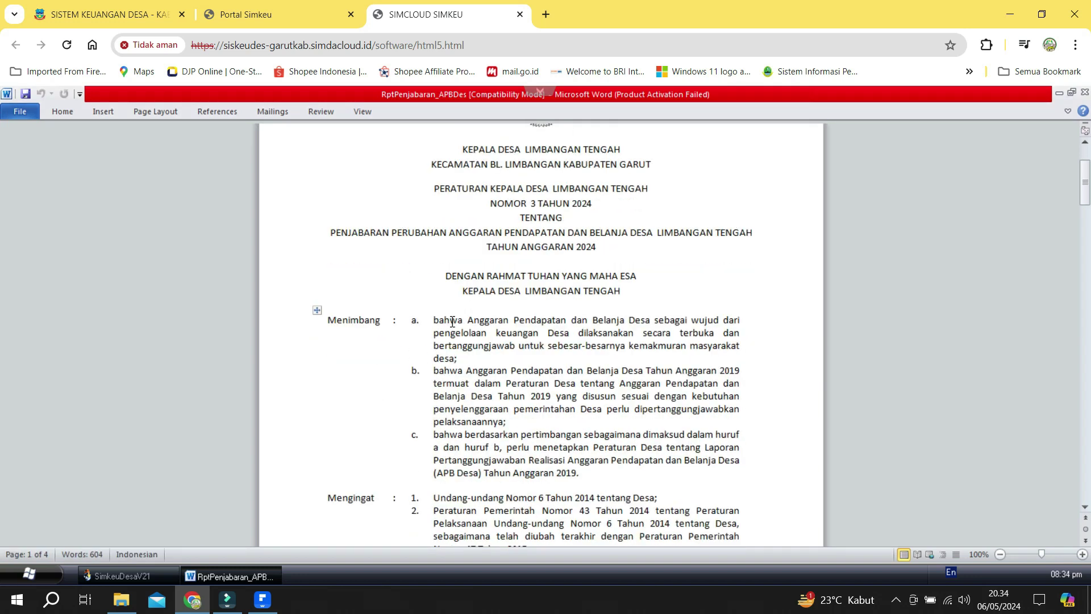
{"action": "scroll", "coordinate": [412, 346], "scroll_direction": "down", "scroll_amount": 3}
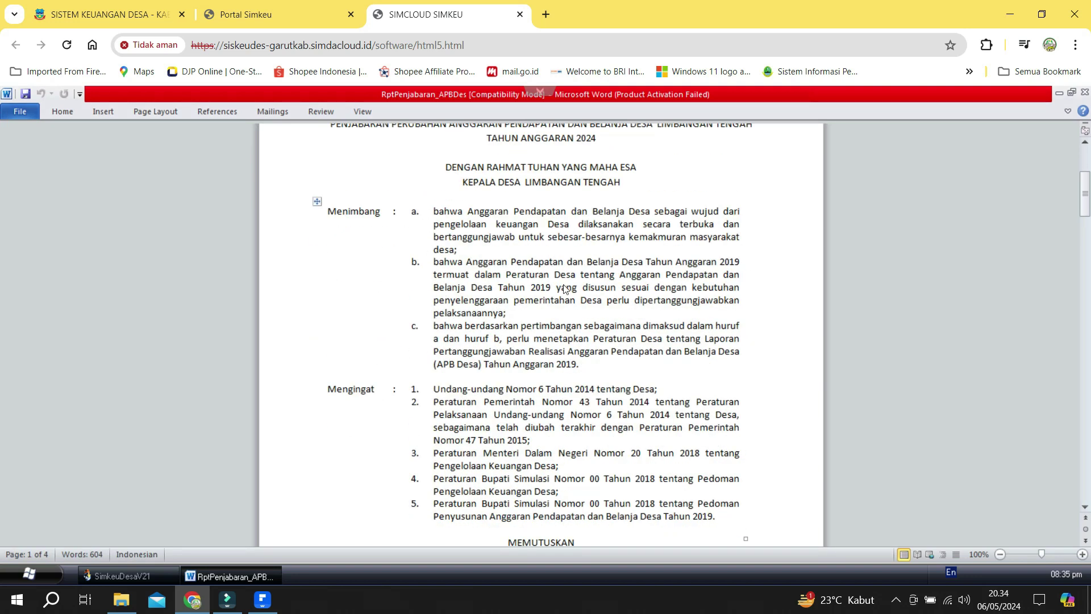
{"action": "scroll", "coordinate": [496, 423], "scroll_direction": "down", "scroll_amount": 2}
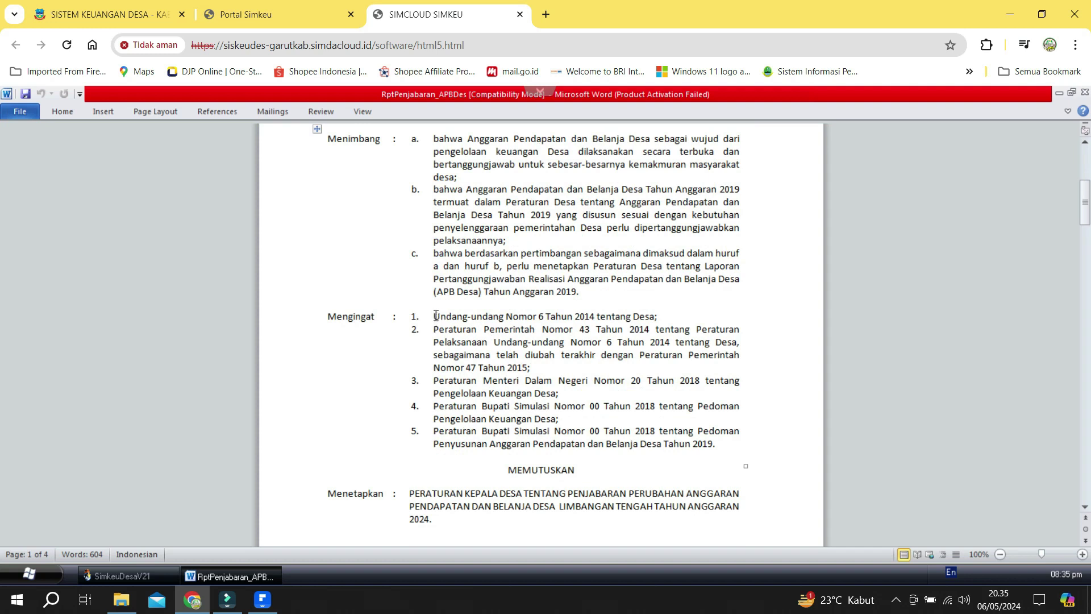
{"action": "left_click_drag", "start_coordinate": [434, 320], "coordinate": [565, 428]}
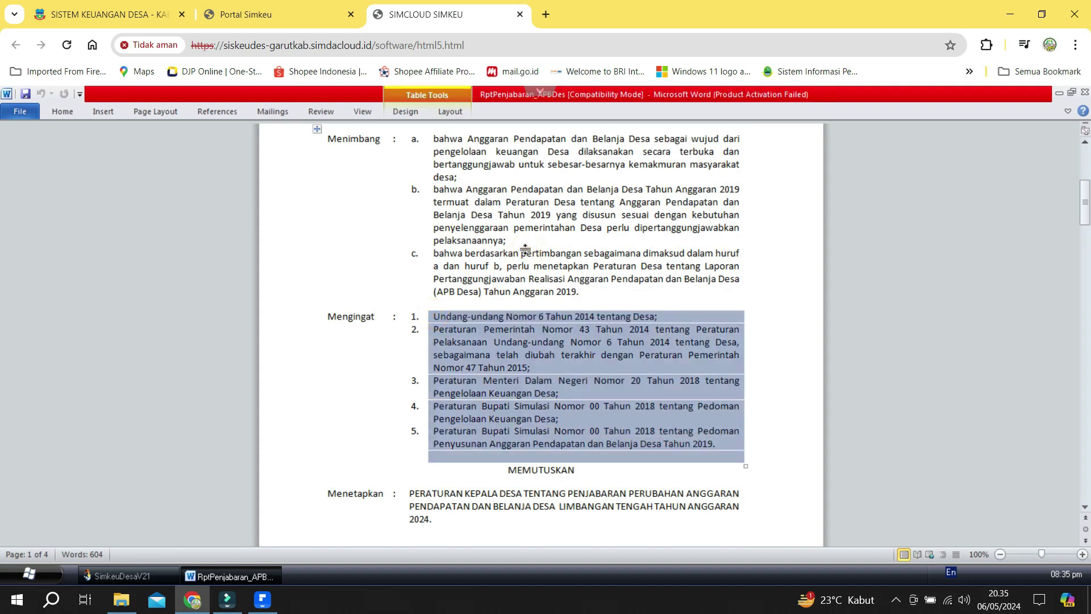
{"action": "scroll", "coordinate": [526, 251], "scroll_direction": "up", "scroll_amount": 2}
{"action": "scroll", "coordinate": [527, 251], "scroll_direction": "up", "scroll_amount": 2}
{"action": "scroll", "coordinate": [527, 250], "scroll_direction": "down", "scroll_amount": 8}
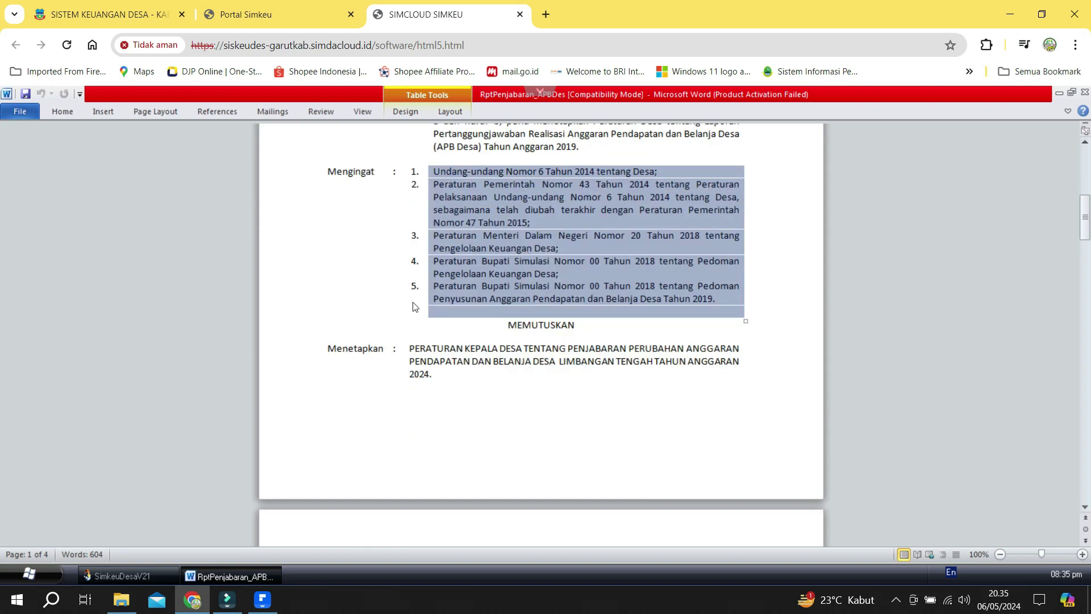
{"action": "scroll", "coordinate": [392, 345], "scroll_direction": "down", "scroll_amount": 1}
Review the document from the Menetapkan section down to Pasal 4, then exit Word.
{"action": "left_click", "coordinate": [317, 307]}
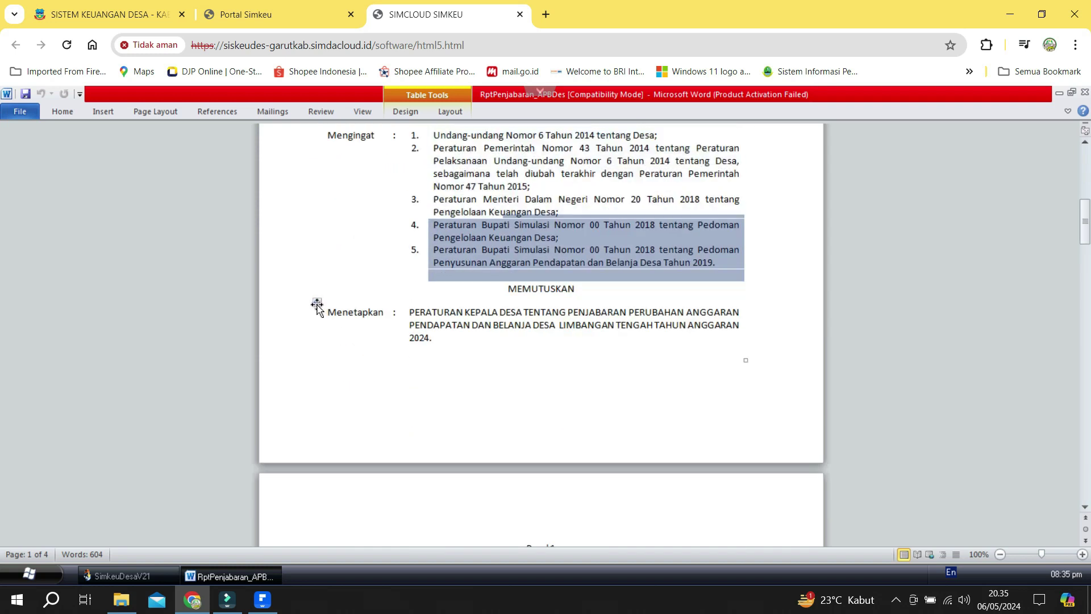
{"action": "scroll", "coordinate": [578, 387], "scroll_direction": "down", "scroll_amount": 3}
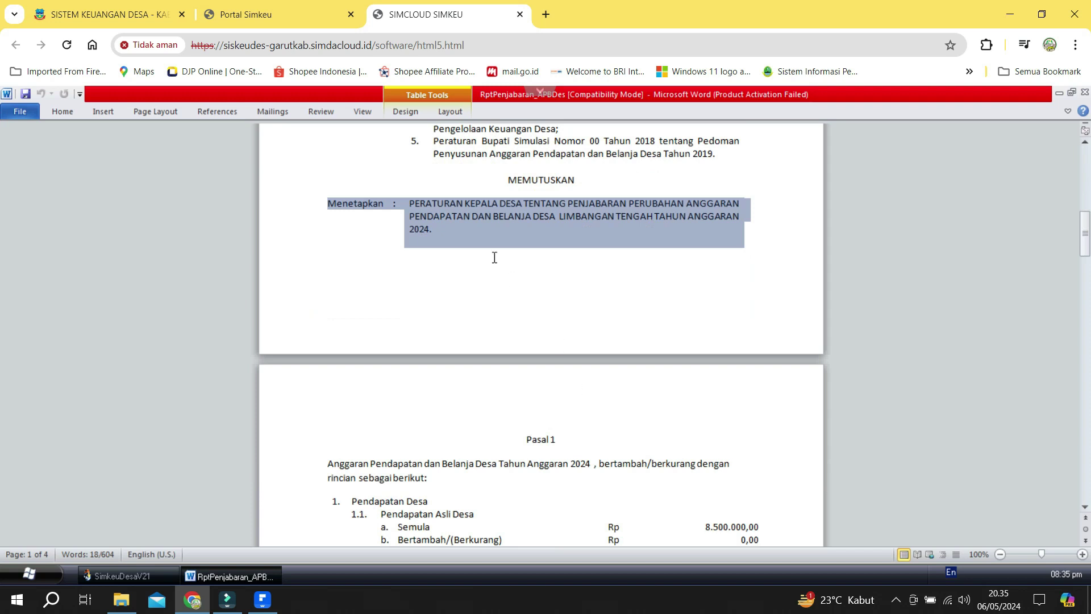
{"action": "left_click", "coordinate": [472, 227]}
{"action": "scroll", "coordinate": [494, 310], "scroll_direction": "down", "scroll_amount": 6}
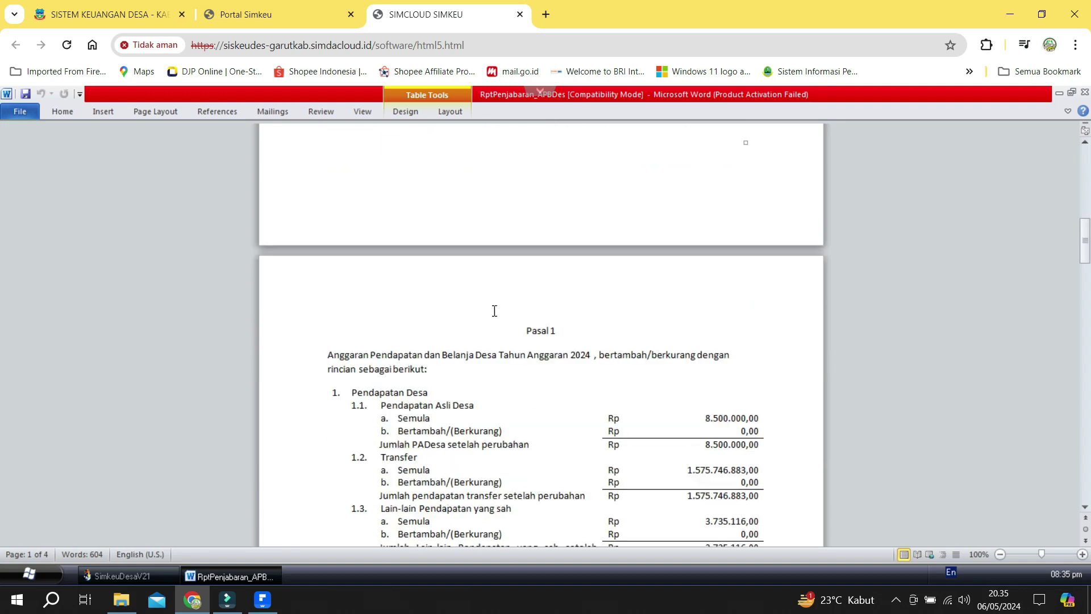
{"action": "scroll", "coordinate": [494, 310], "scroll_direction": "down", "scroll_amount": 10}
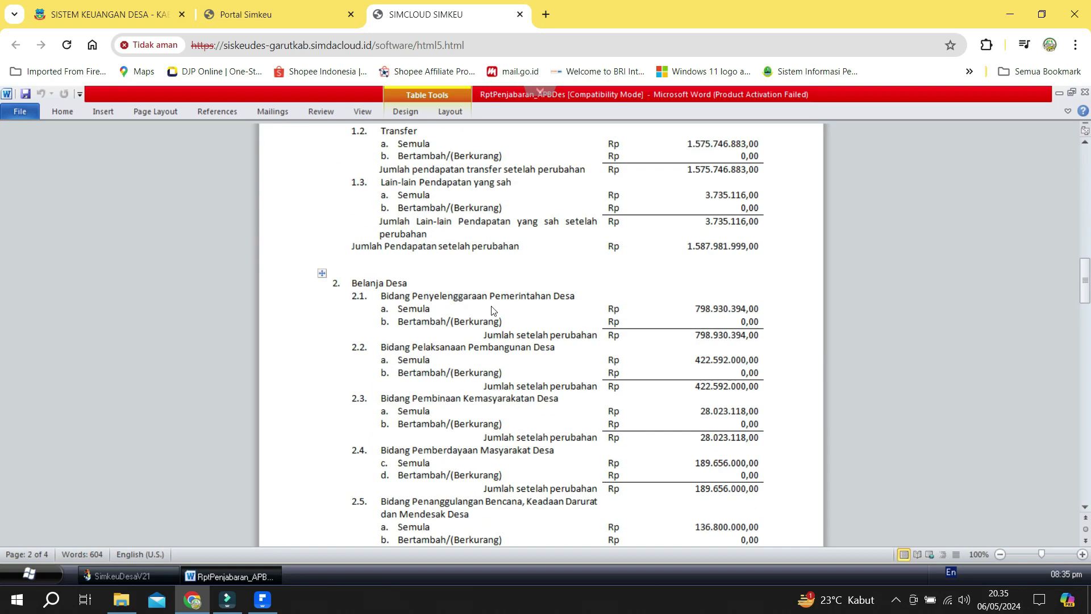
{"action": "scroll", "coordinate": [493, 306], "scroll_direction": "down", "scroll_amount": 11}
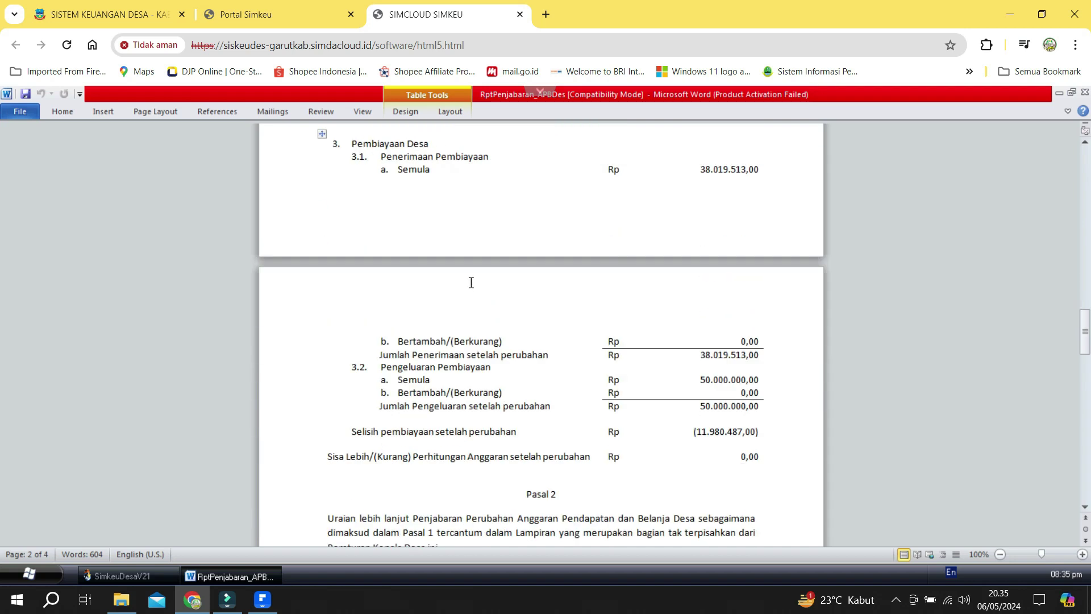
{"action": "scroll", "coordinate": [470, 285], "scroll_direction": "down", "scroll_amount": 2}
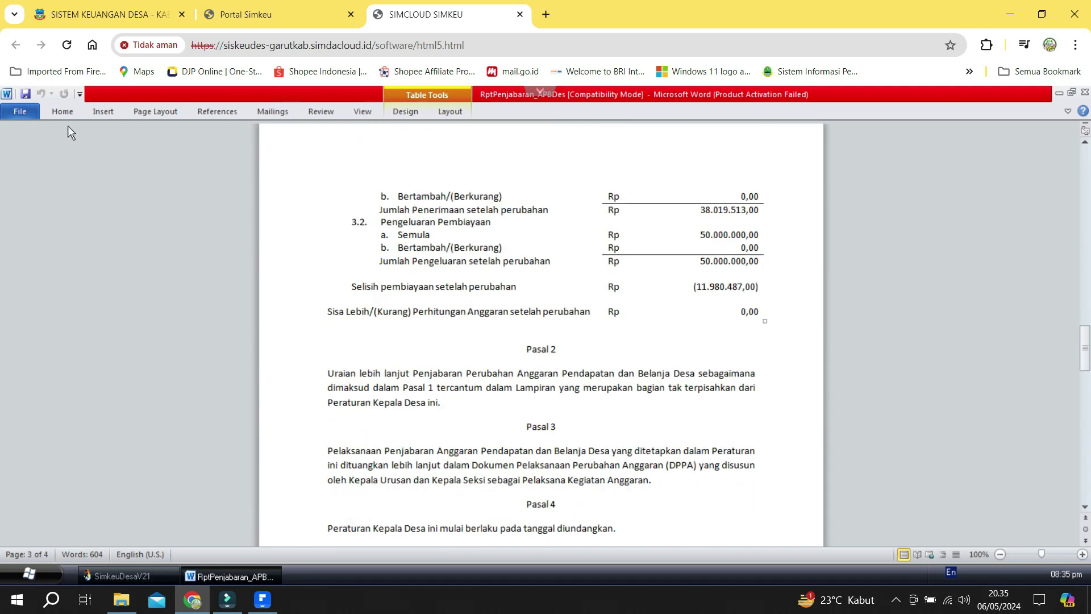
{"action": "left_click", "coordinate": [13, 117]}
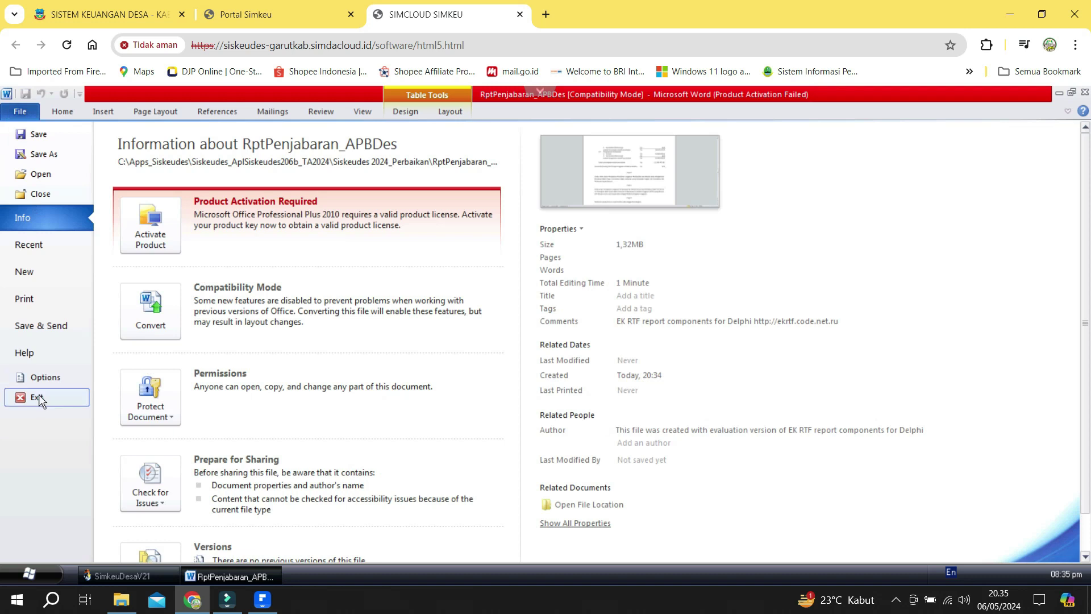
{"action": "left_click", "coordinate": [39, 394]}
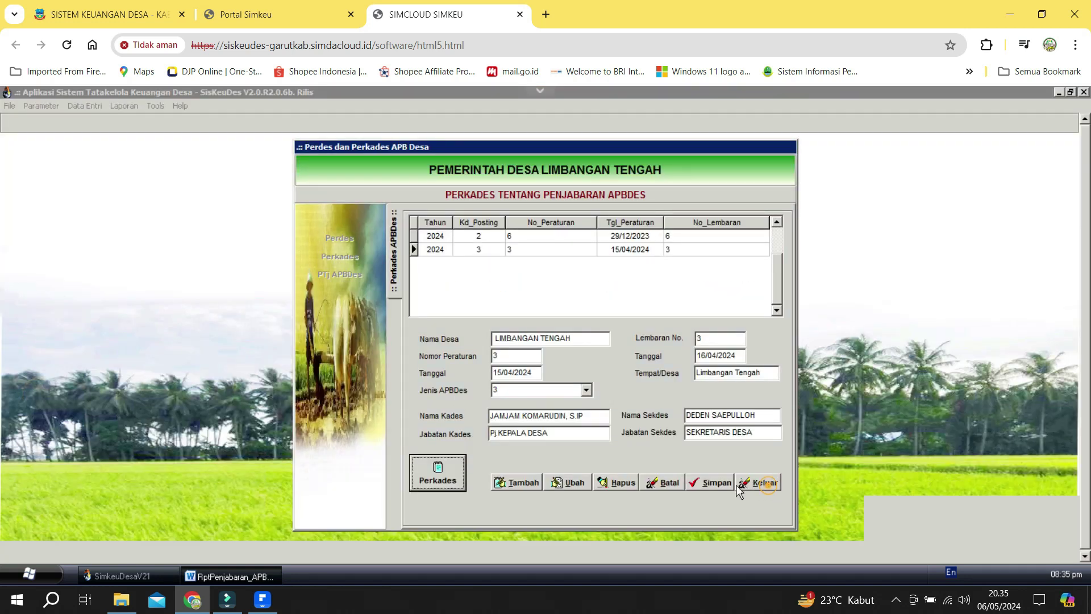
Close the Perkades forms and open the Penganggaran budgeting report dialog.
{"action": "left_click", "coordinate": [744, 483]}
{"action": "left_click", "coordinate": [708, 482]}
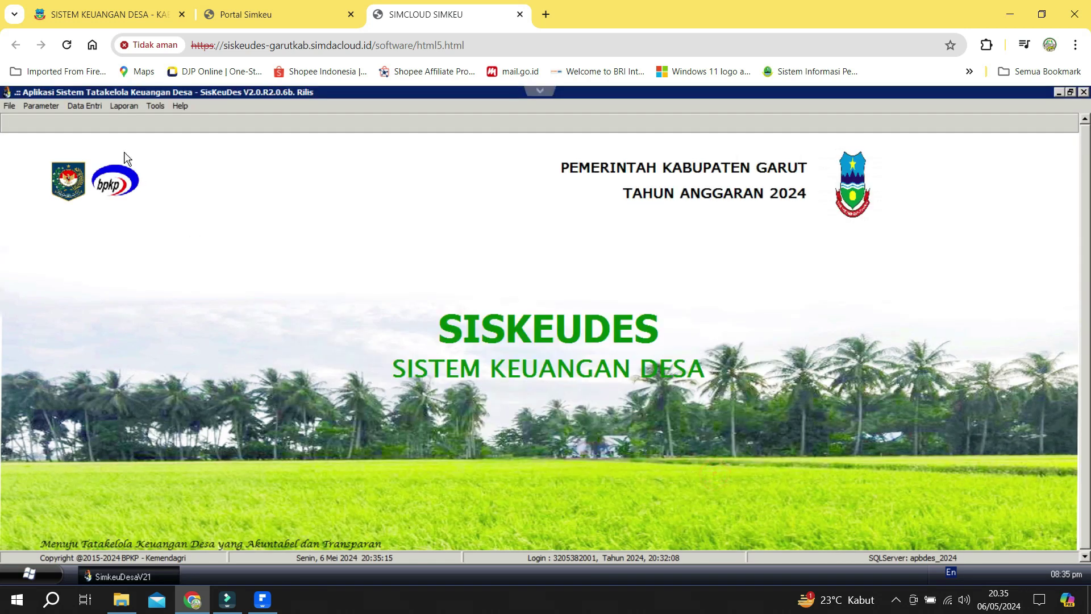
{"action": "left_click", "coordinate": [121, 108]}
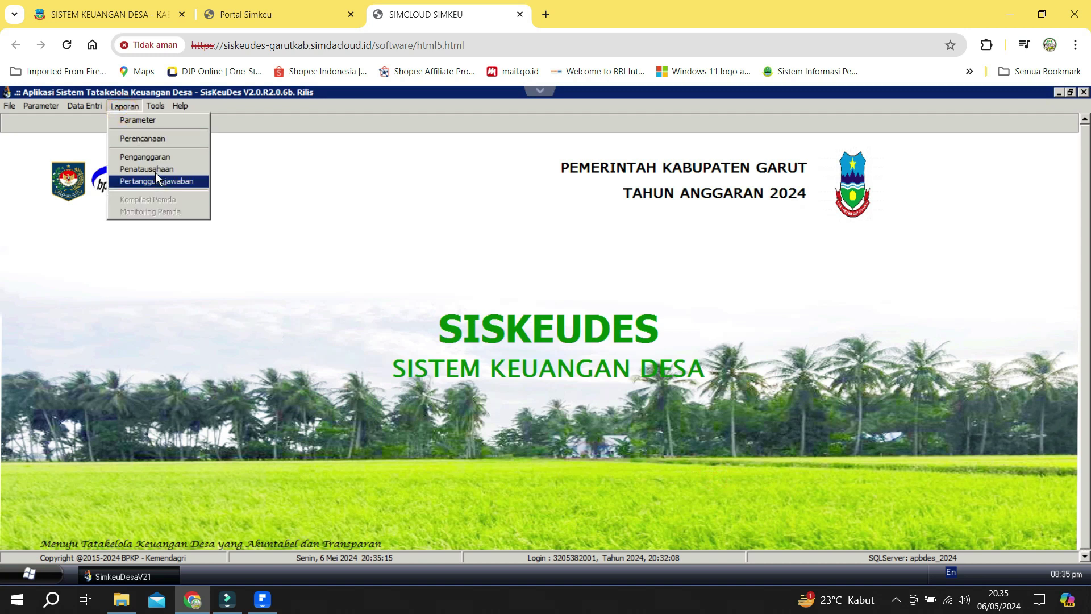
{"action": "left_click", "coordinate": [160, 158]}
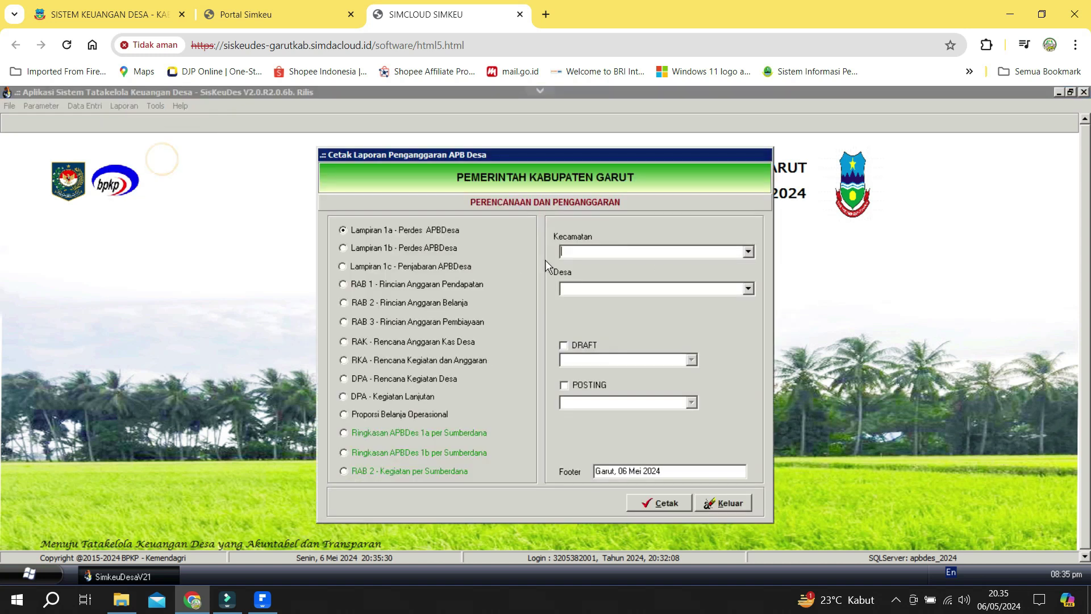
Select 38 KECAMATAN BL. LIMBANGAN, Limbangan Tengah village, and the Ringkasan APBDes 1a per Sumberdana report.
{"action": "left_click", "coordinate": [748, 252]}
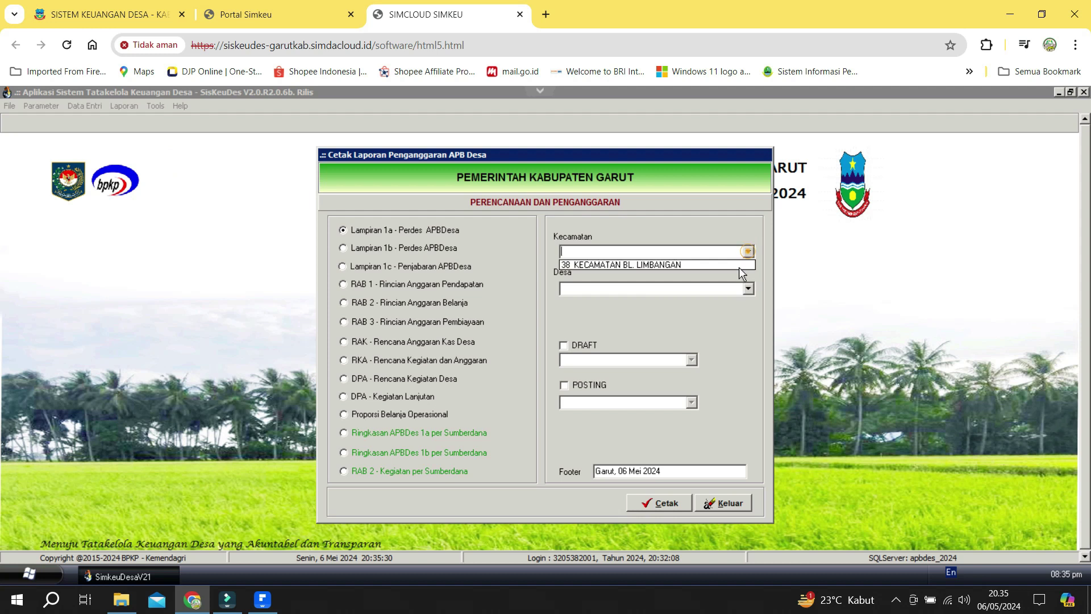
{"action": "left_click", "coordinate": [737, 268]}
{"action": "left_click", "coordinate": [748, 287]}
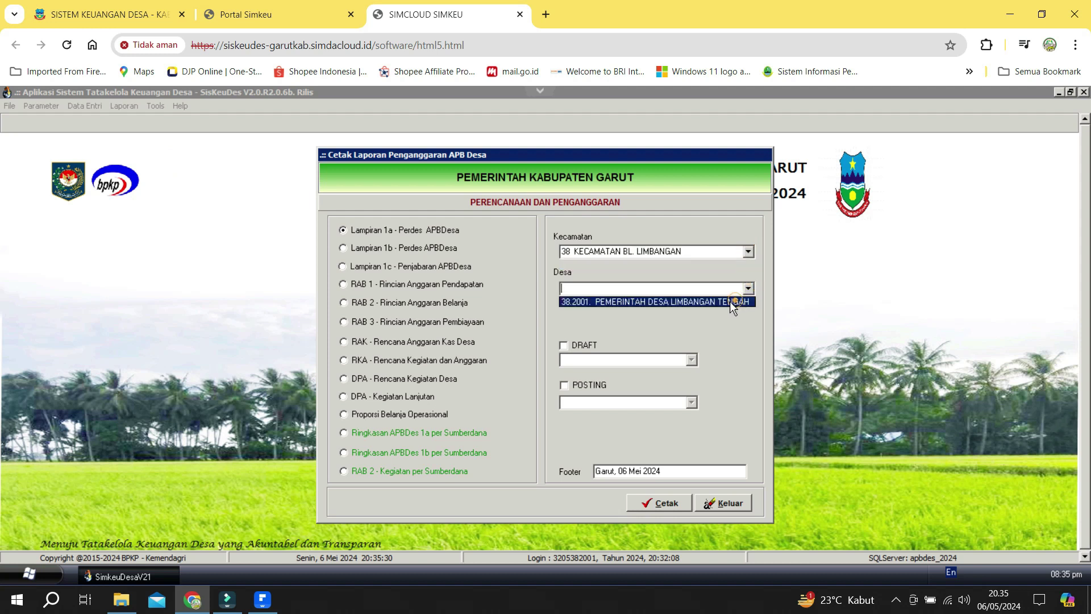
{"action": "left_click", "coordinate": [730, 302]}
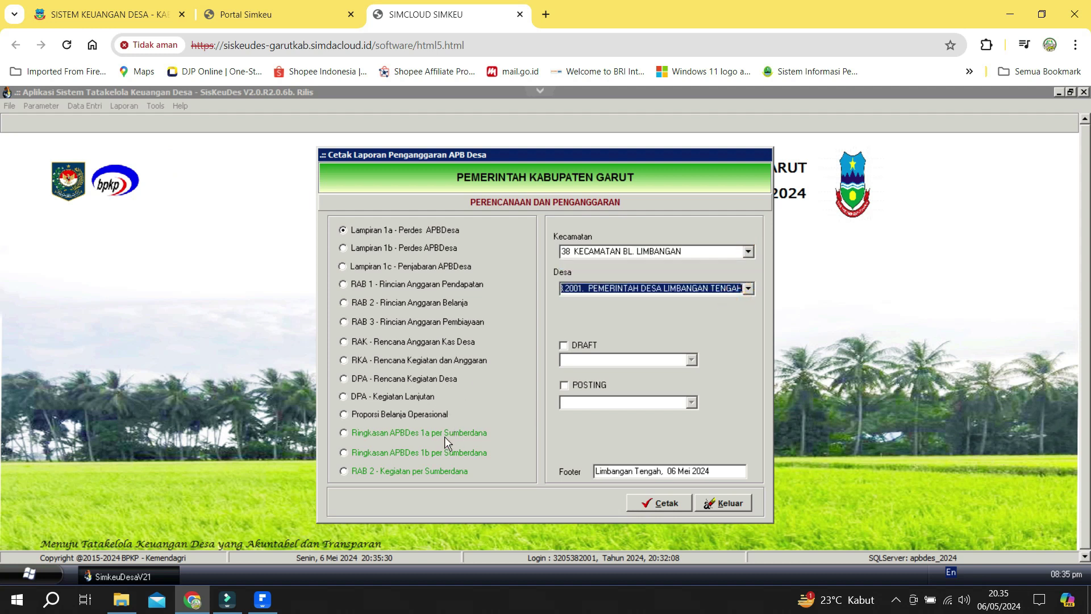
{"action": "left_click", "coordinate": [461, 438]}
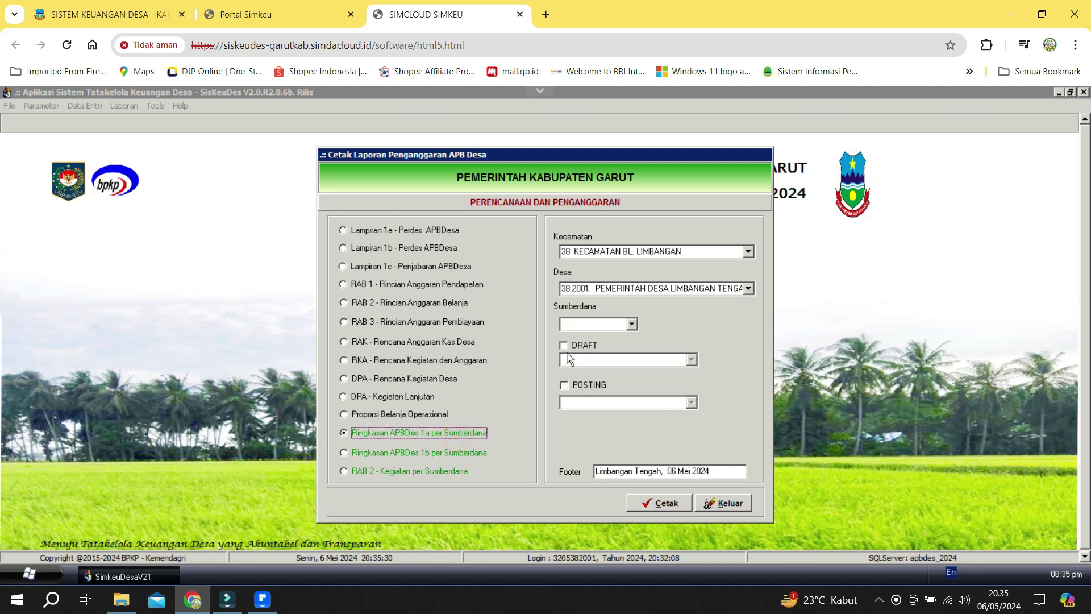
Set funding source DDS with posted 2. APBDes Awal data and preview the report.
{"action": "left_click", "coordinate": [632, 325]}
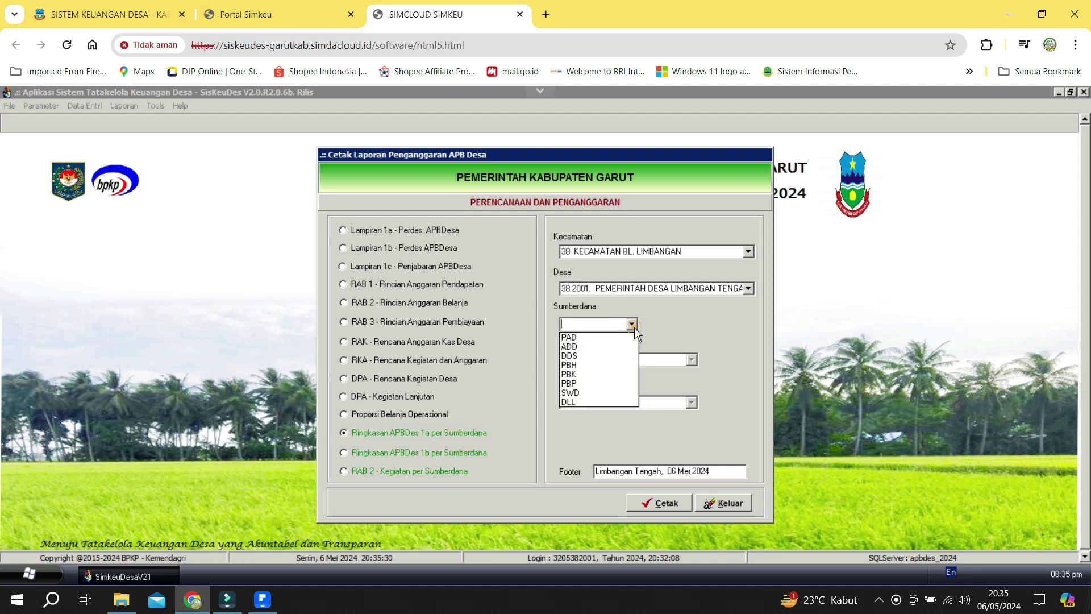
{"action": "left_click", "coordinate": [632, 325]}
{"action": "left_click", "coordinate": [635, 327]}
{"action": "left_click", "coordinate": [604, 357]}
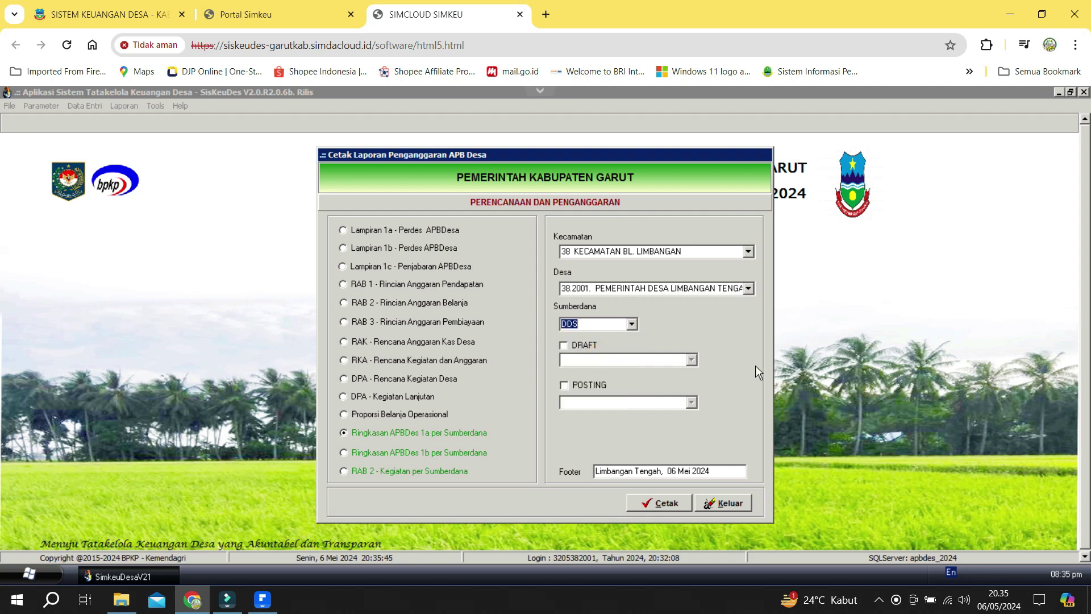
{"action": "left_click", "coordinate": [577, 388]}
{"action": "left_click", "coordinate": [586, 387]}
{"action": "left_click", "coordinate": [691, 402]}
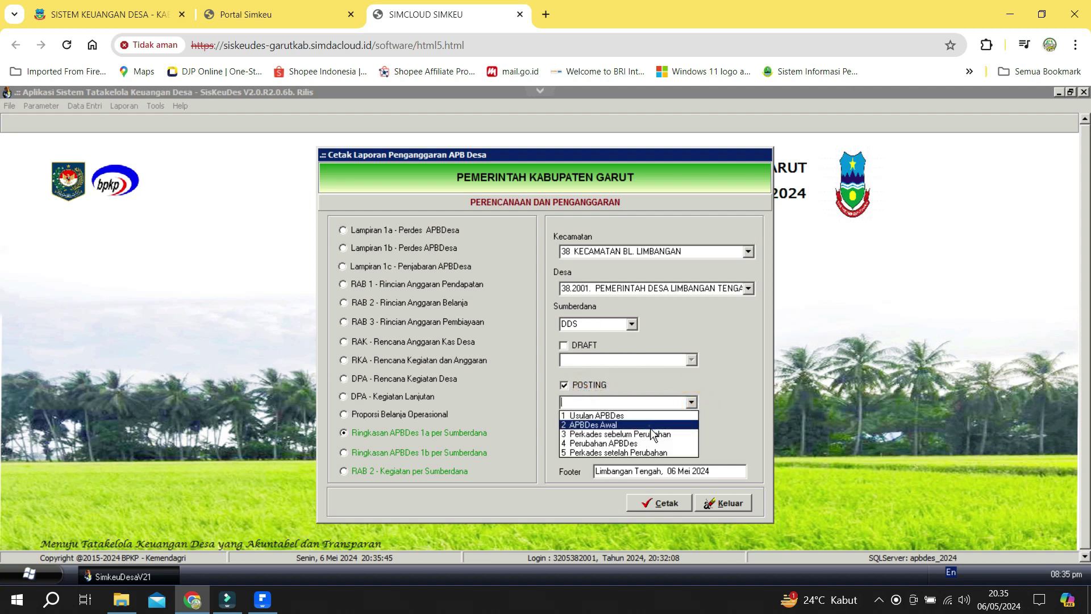
{"action": "left_click", "coordinate": [650, 426]}
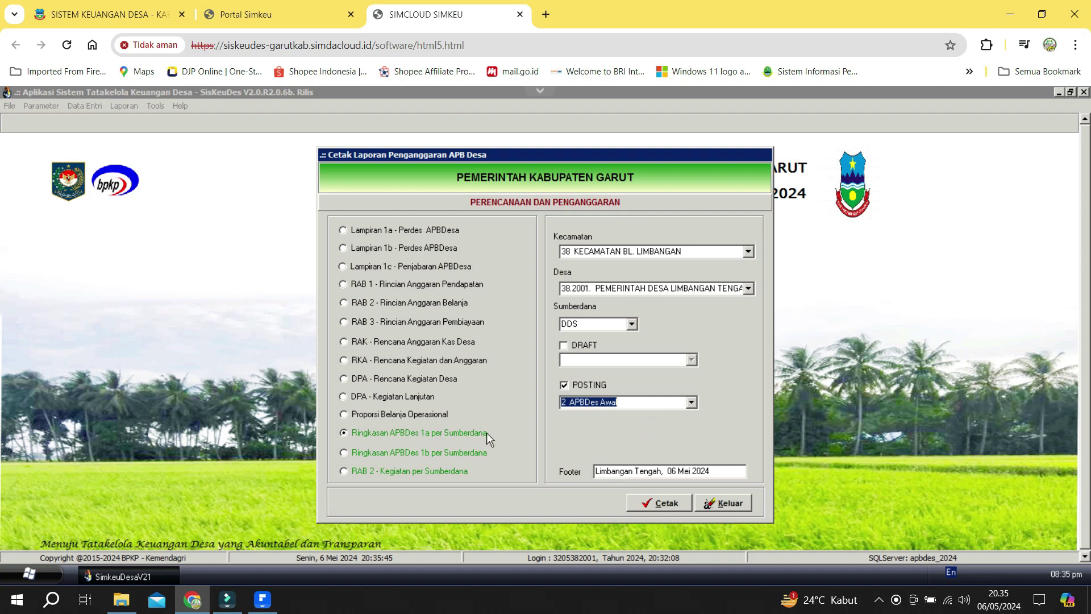
{"action": "left_click", "coordinate": [659, 503]}
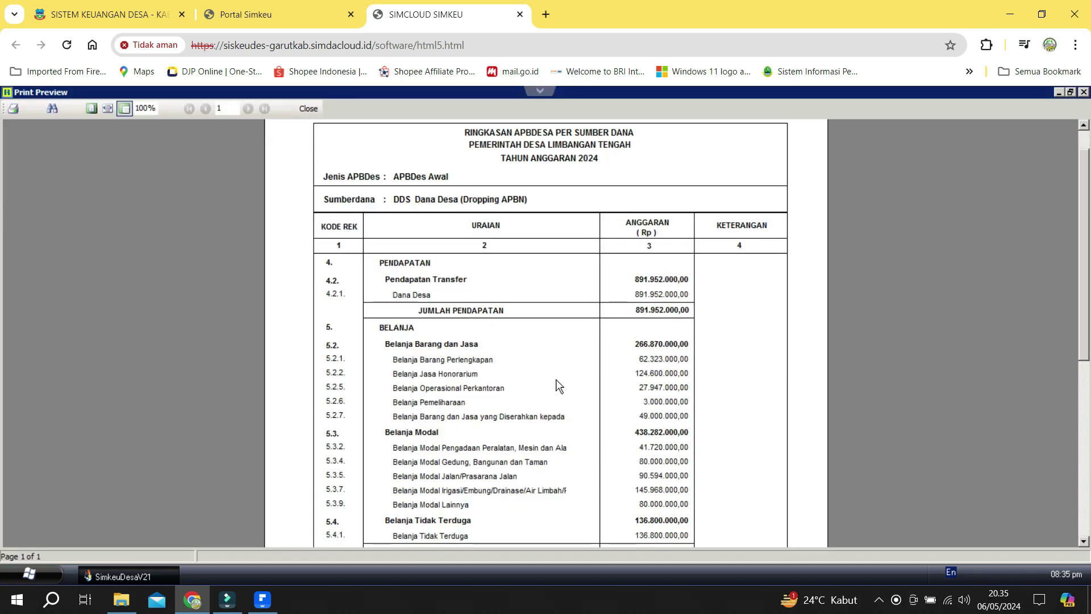
Close the 1a preview and generate the Ringkasan APBDes 1b per Sumberdana preview.
{"action": "scroll", "coordinate": [556, 379], "scroll_direction": "down", "scroll_amount": 3}
{"action": "scroll", "coordinate": [547, 357], "scroll_direction": "up", "scroll_amount": 1}
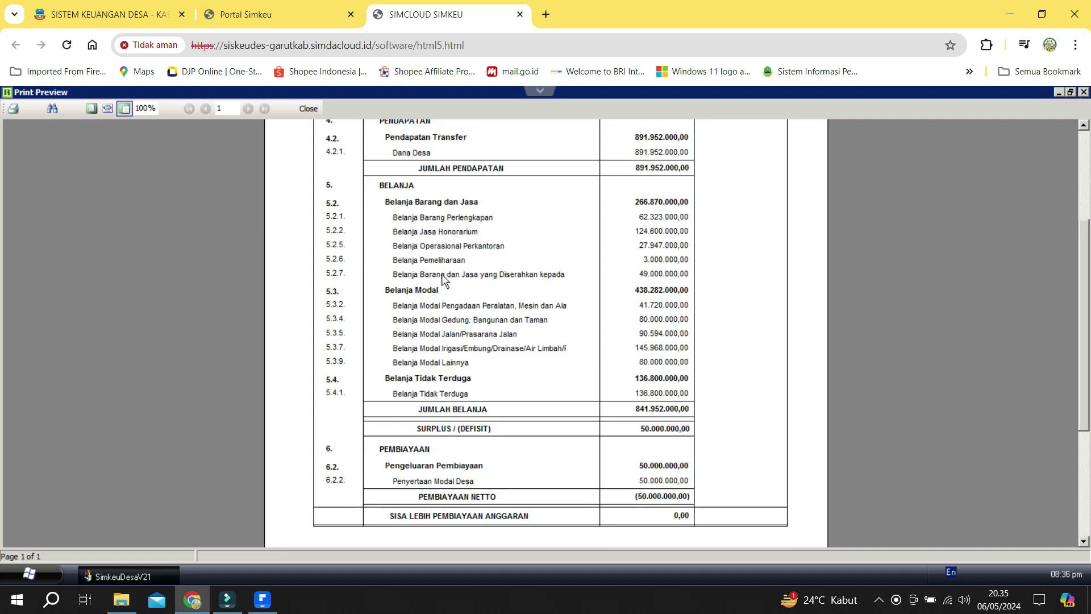
{"action": "left_click", "coordinate": [308, 108]}
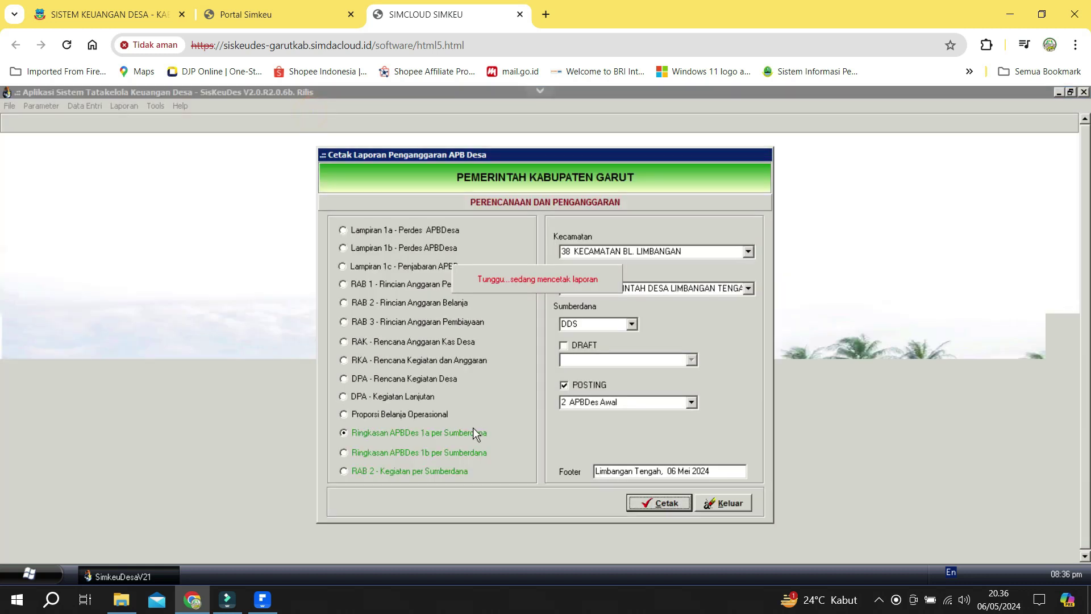
{"action": "left_click", "coordinate": [414, 454]}
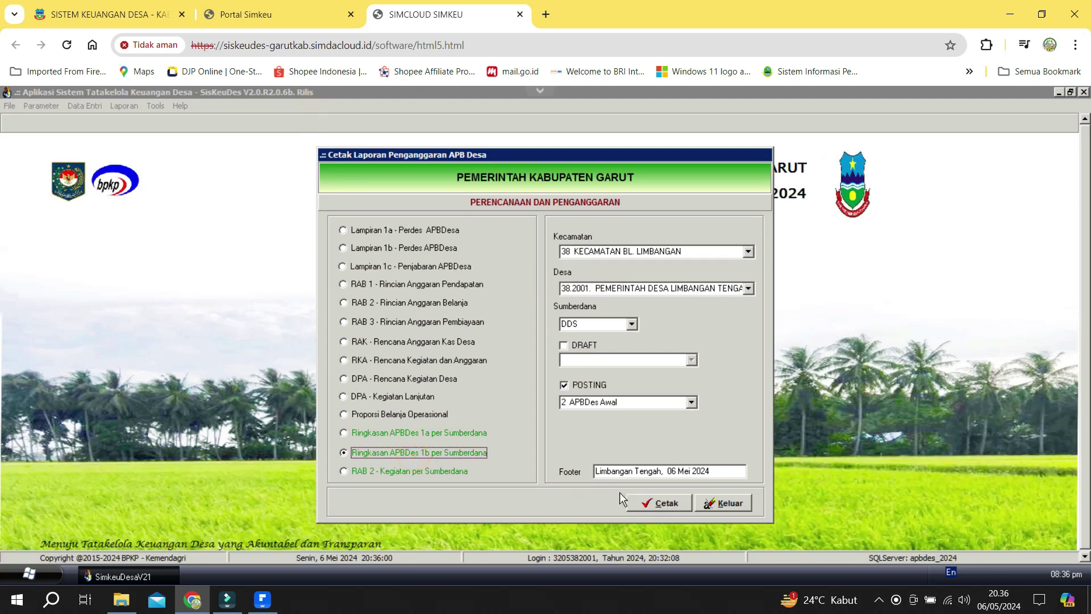
{"action": "left_click", "coordinate": [654, 502]}
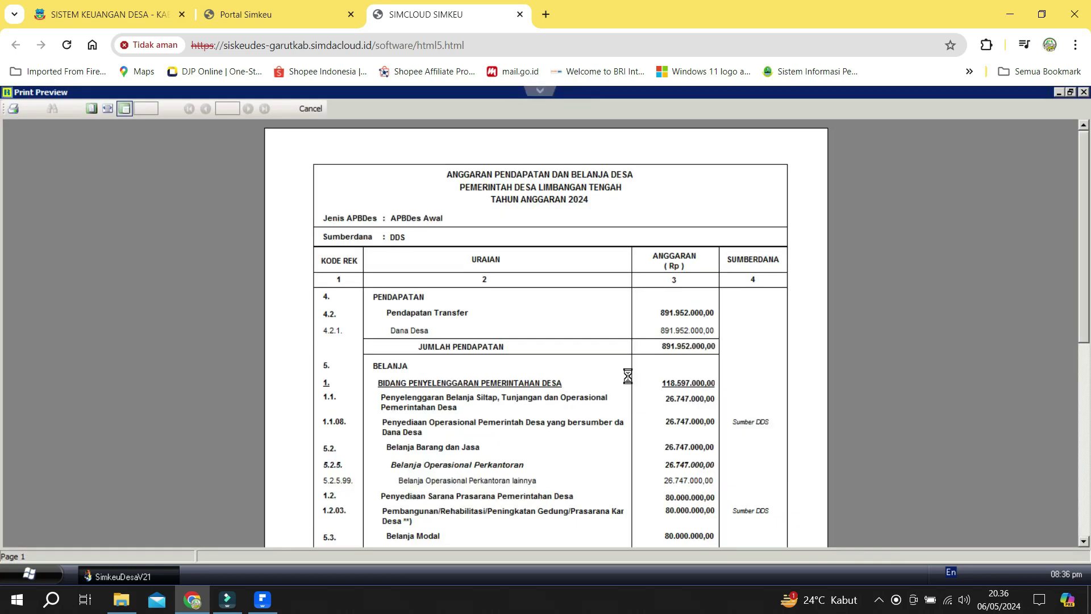
{"action": "scroll", "coordinate": [628, 375], "scroll_direction": "down", "scroll_amount": 4}
{"action": "scroll", "coordinate": [626, 378], "scroll_direction": "down", "scroll_amount": 2}
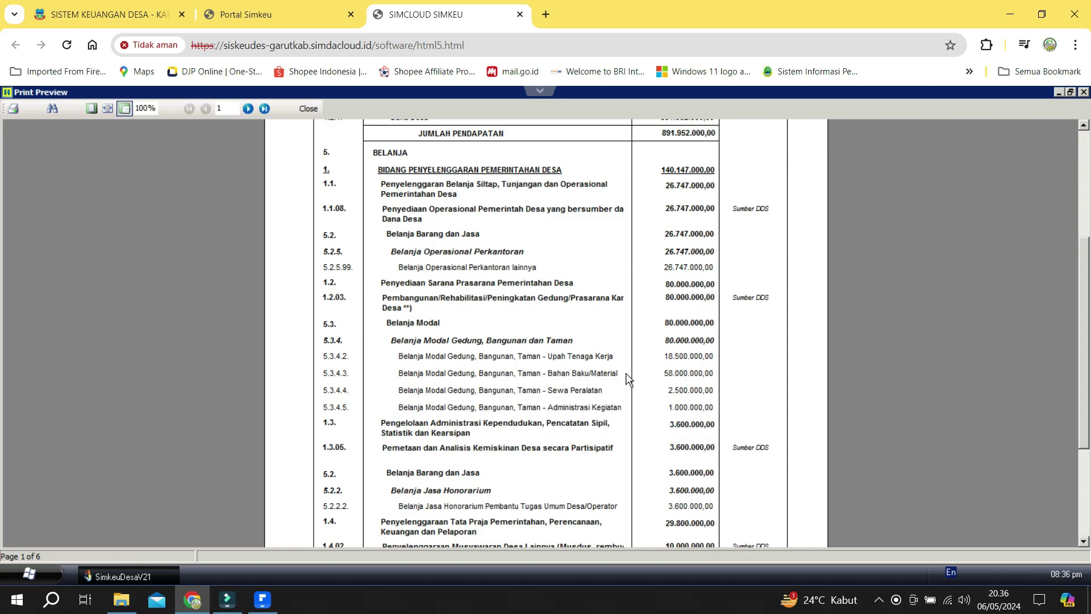
{"action": "scroll", "coordinate": [626, 372], "scroll_direction": "down", "scroll_amount": 2}
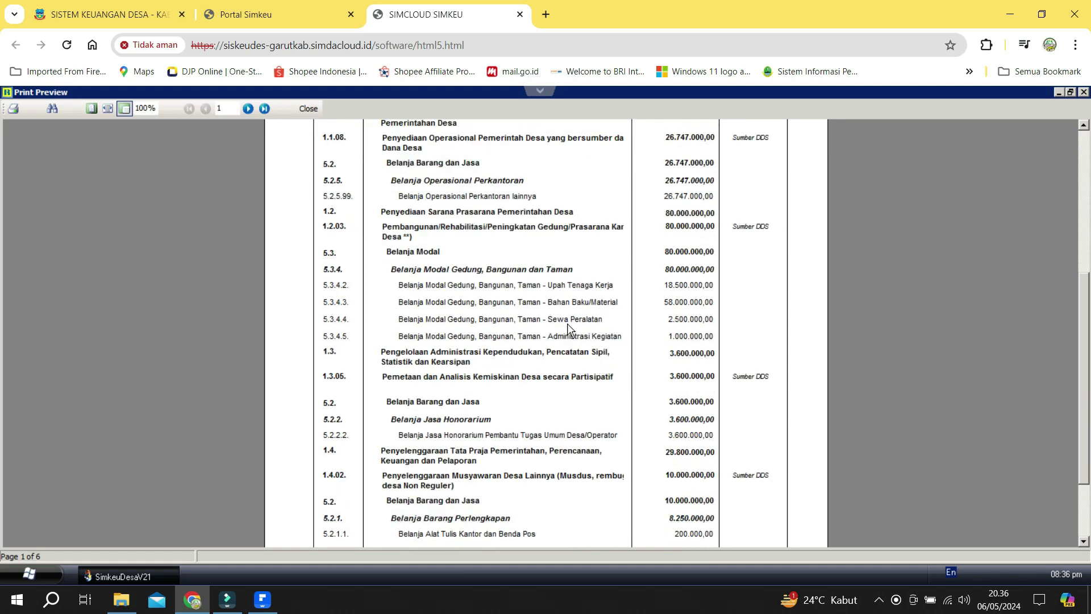
{"action": "scroll", "coordinate": [567, 323], "scroll_direction": "down", "scroll_amount": 3}
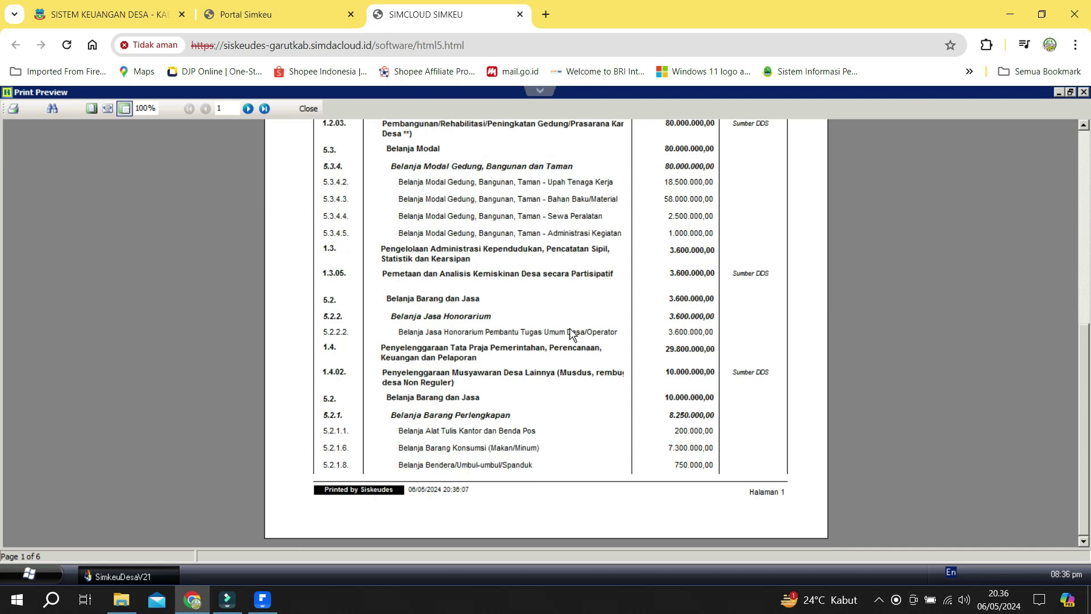
{"action": "scroll", "coordinate": [570, 334], "scroll_direction": "up", "scroll_amount": 1}
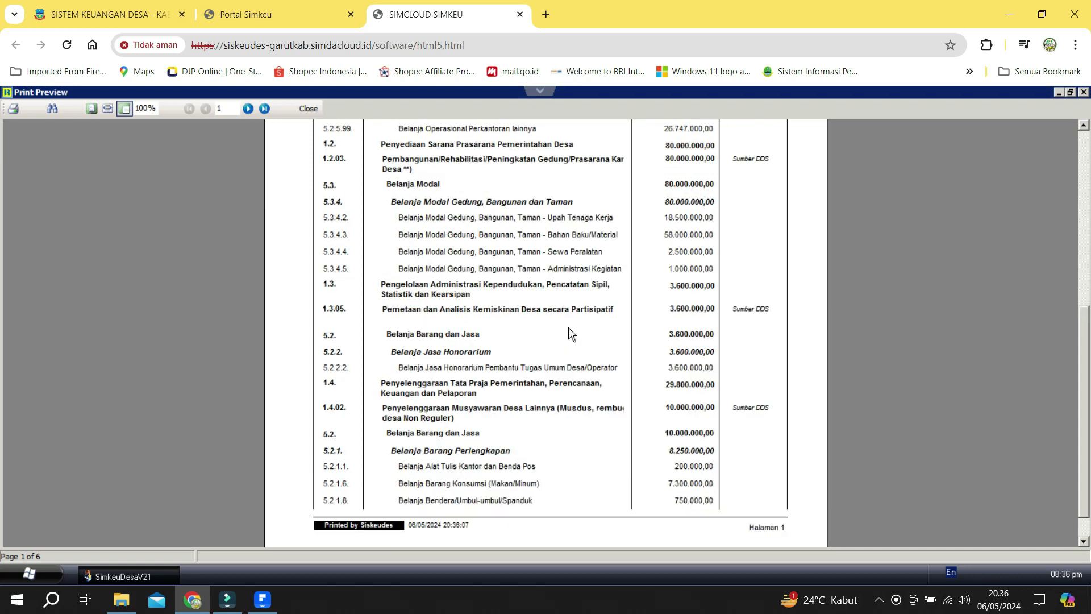
{"action": "scroll", "coordinate": [409, 345], "scroll_direction": "up", "scroll_amount": 1}
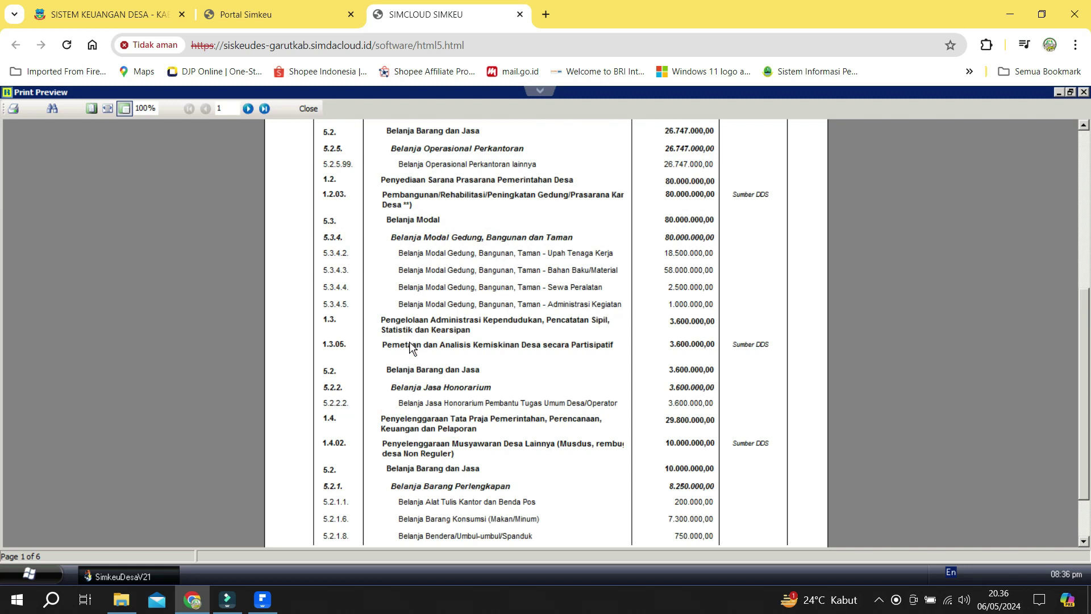
{"action": "scroll", "coordinate": [410, 347], "scroll_direction": "down", "scroll_amount": 1}
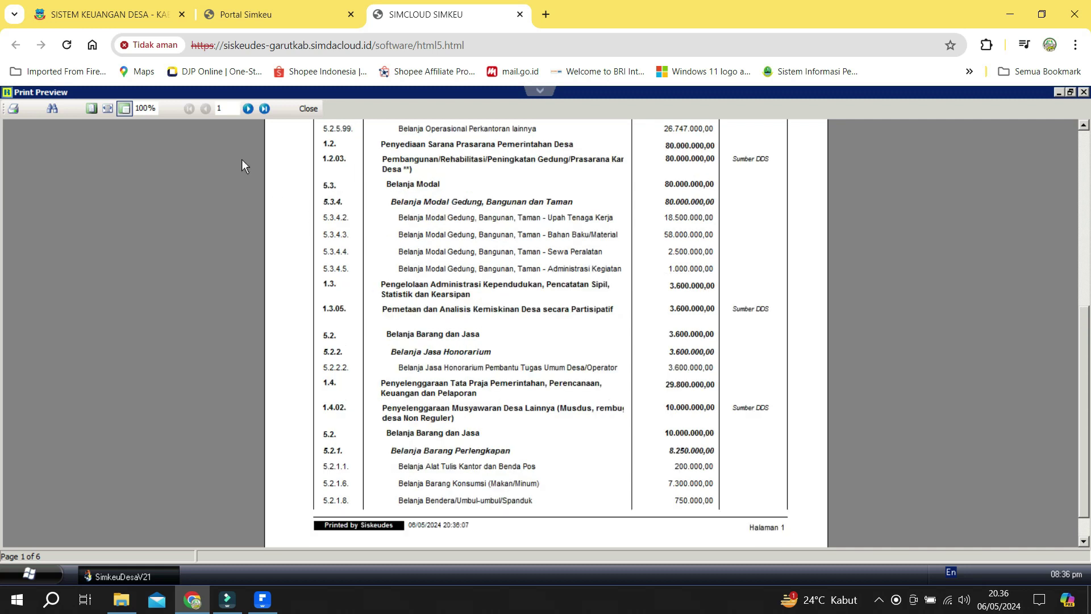
Page through the 1b report to page 3 of 6 and review it.
{"action": "left_click", "coordinate": [248, 108]}
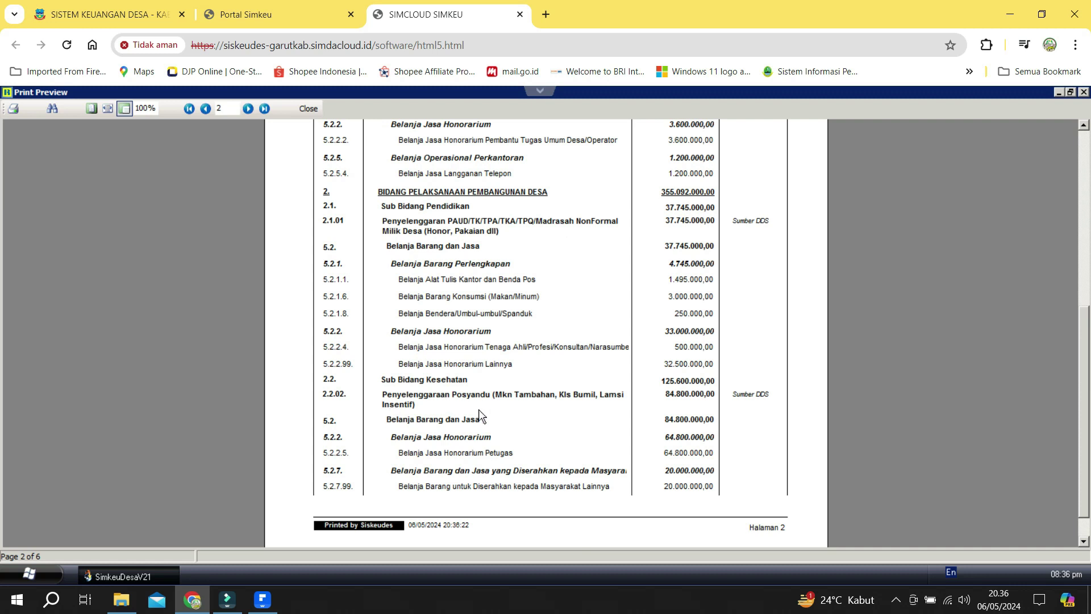
{"action": "left_click", "coordinate": [247, 109]}
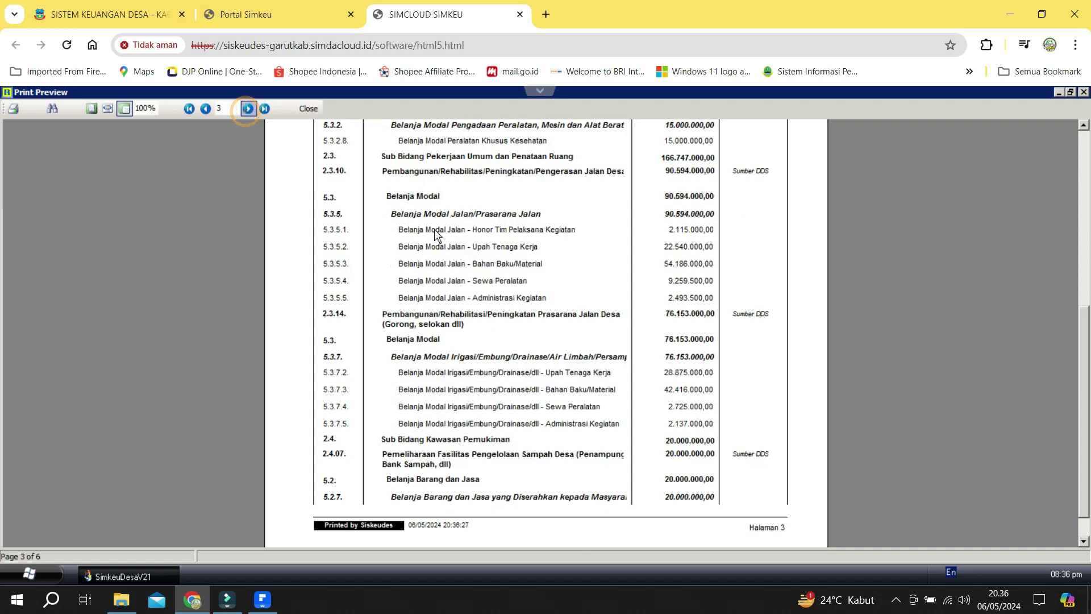
{"action": "scroll", "coordinate": [482, 325], "scroll_direction": "up", "scroll_amount": 2}
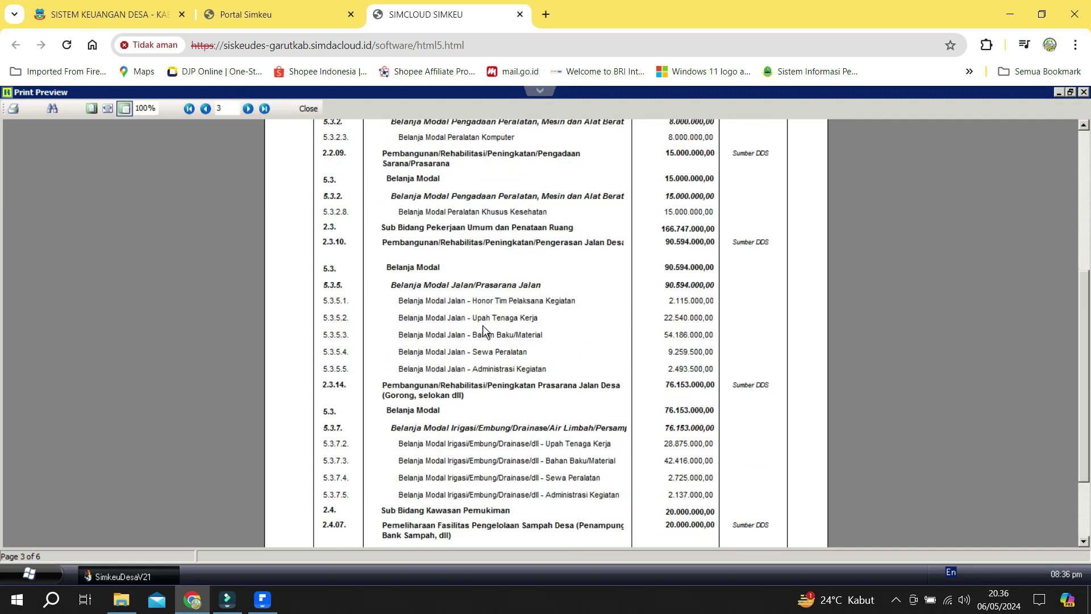
{"action": "scroll", "coordinate": [404, 254], "scroll_direction": "up", "scroll_amount": 3}
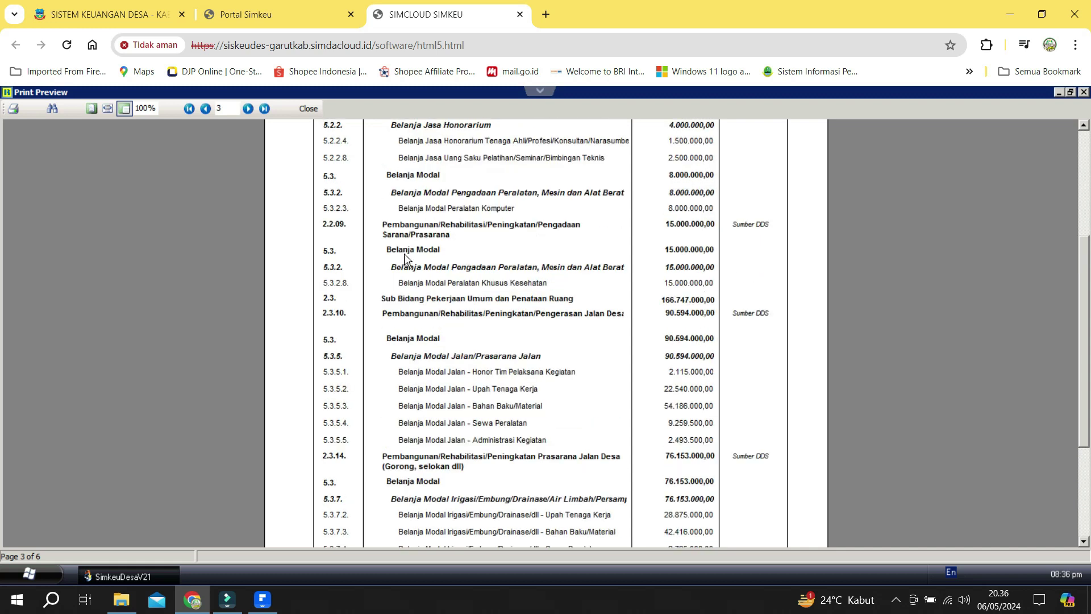
{"action": "scroll", "coordinate": [406, 230], "scroll_direction": "up", "scroll_amount": 3}
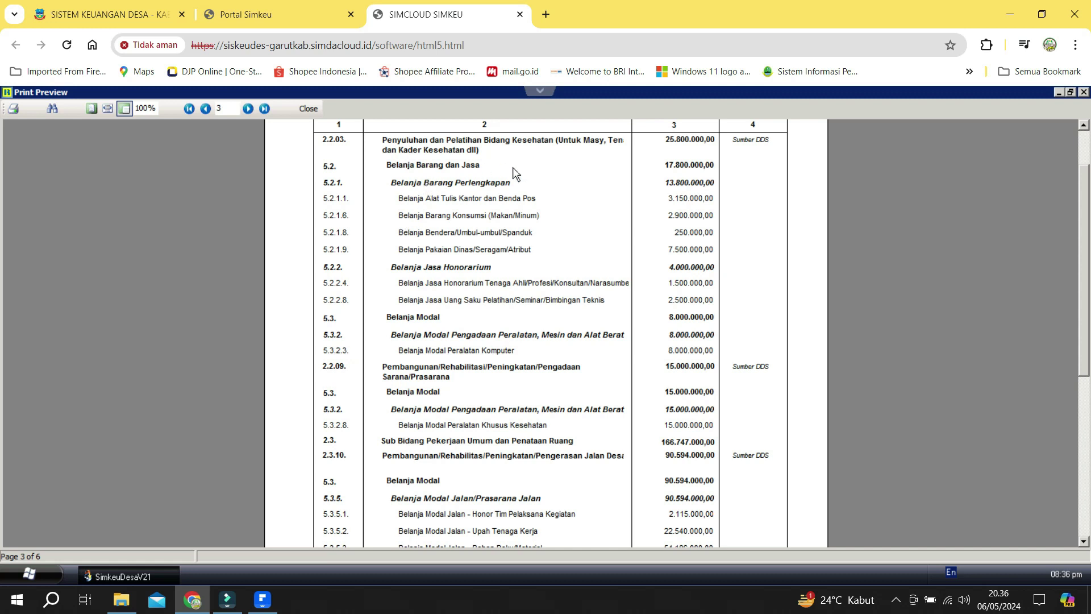
{"action": "scroll", "coordinate": [513, 204], "scroll_direction": "down", "scroll_amount": 1}
{"action": "scroll", "coordinate": [514, 204], "scroll_direction": "down", "scroll_amount": 1}
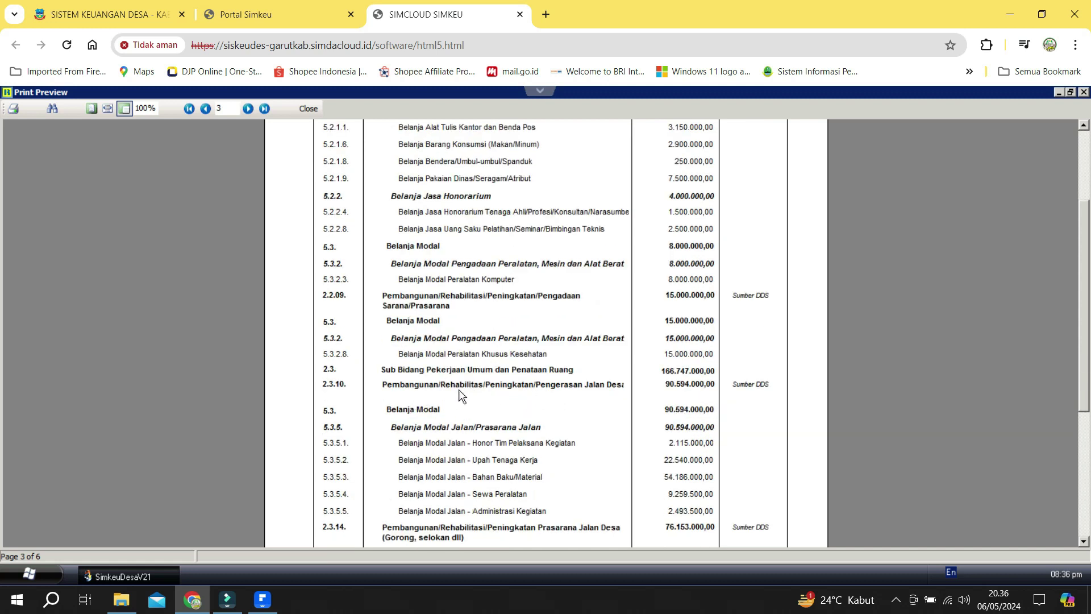
{"action": "scroll", "coordinate": [607, 391], "scroll_direction": "down", "scroll_amount": 2}
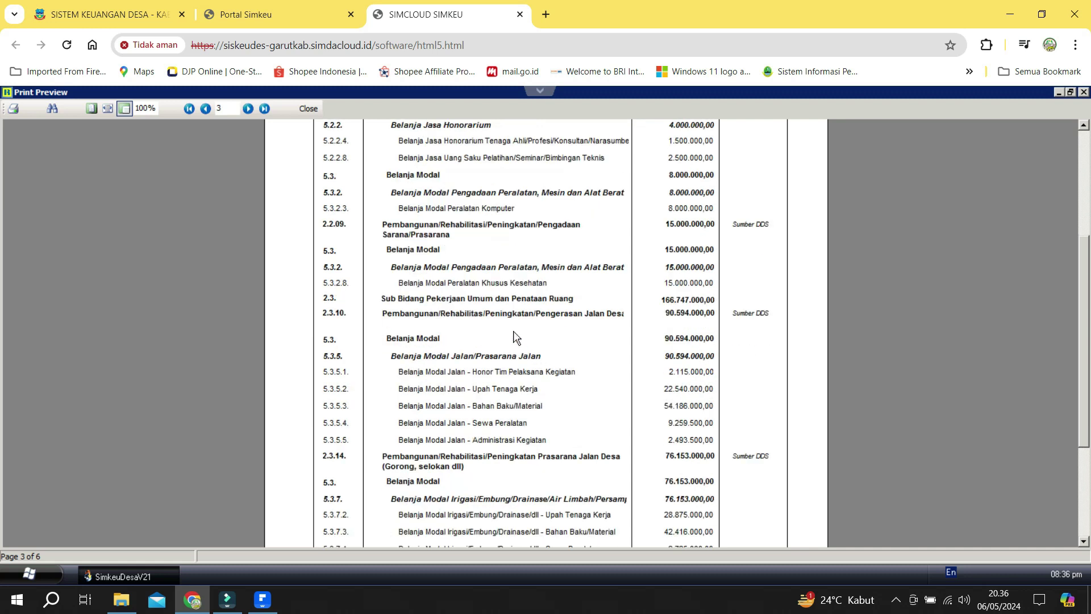
{"action": "left_click", "coordinate": [656, 351]}
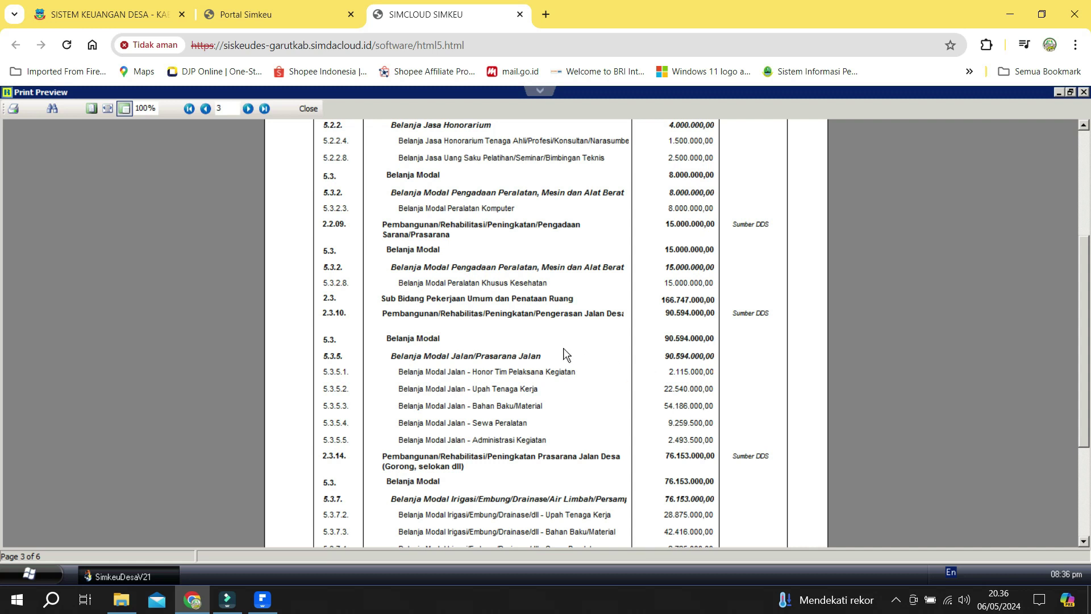
{"action": "left_click", "coordinate": [657, 349]}
{"action": "left_click", "coordinate": [687, 435]}
Preview the DDS change-comparison summary at the 3 Perkades sebelum Perubahan posting stage.
{"action": "left_click", "coordinate": [307, 108]}
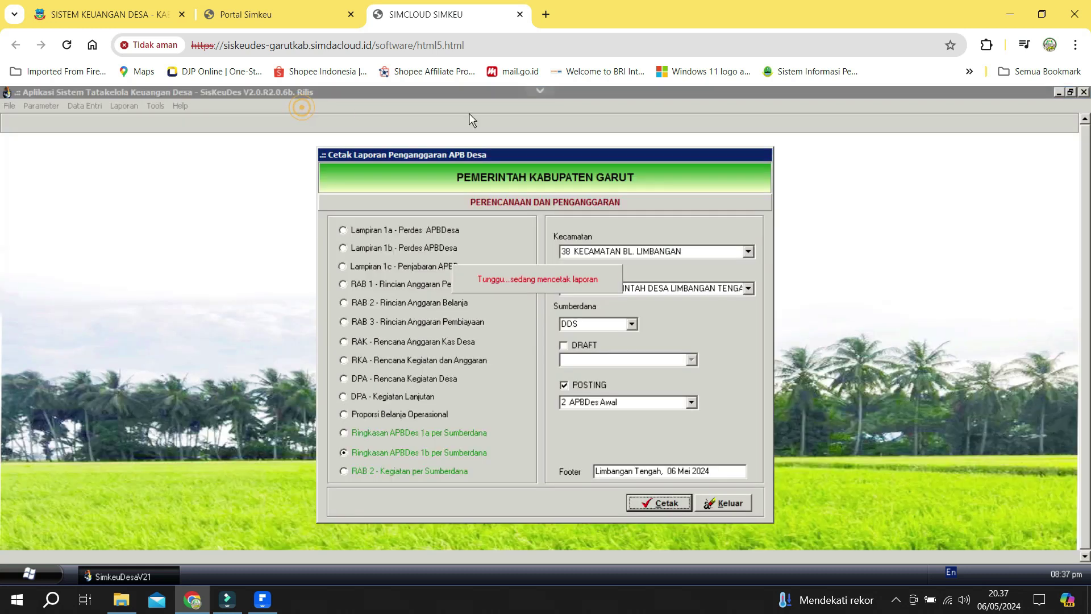
{"action": "left_click", "coordinate": [691, 403]}
{"action": "left_click", "coordinate": [682, 436]}
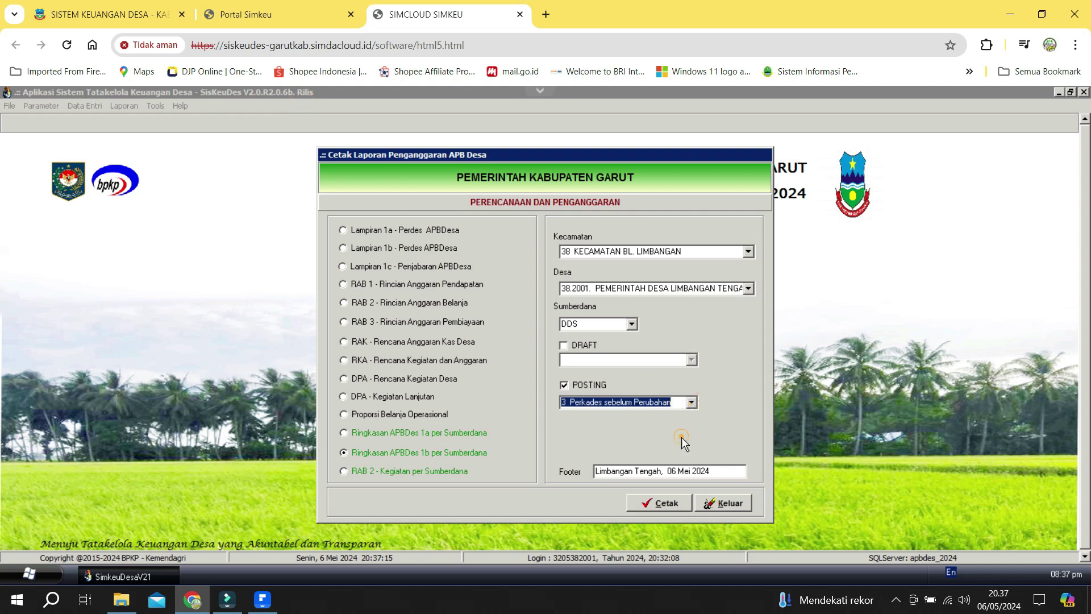
{"action": "left_click", "coordinate": [677, 502]}
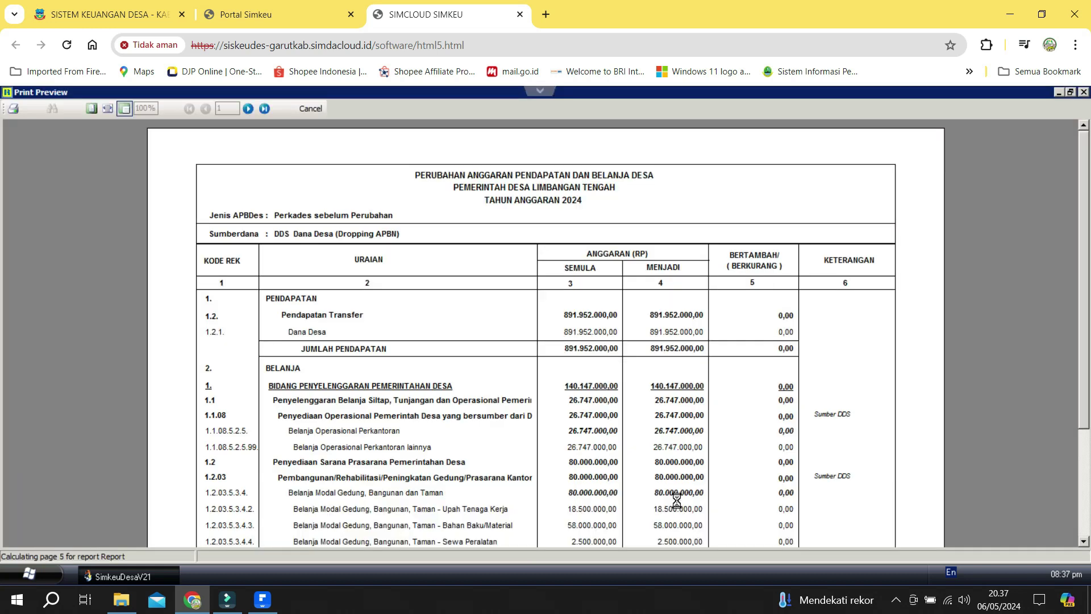
{"action": "scroll", "coordinate": [415, 275], "scroll_direction": "down", "scroll_amount": 3}
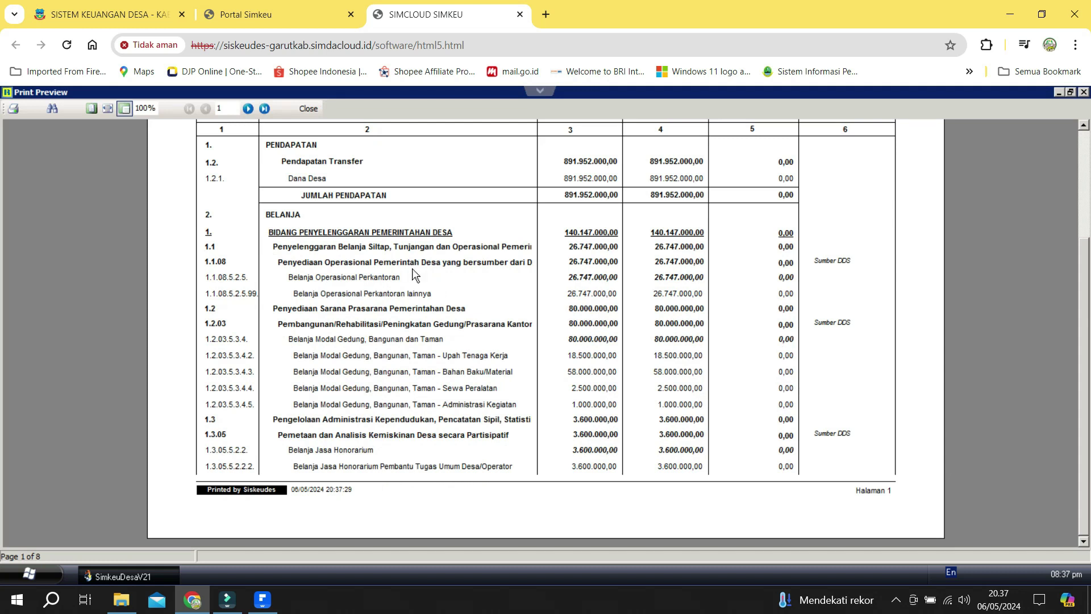
Page through the change-comparison report to page 4.
{"action": "left_click", "coordinate": [248, 108]}
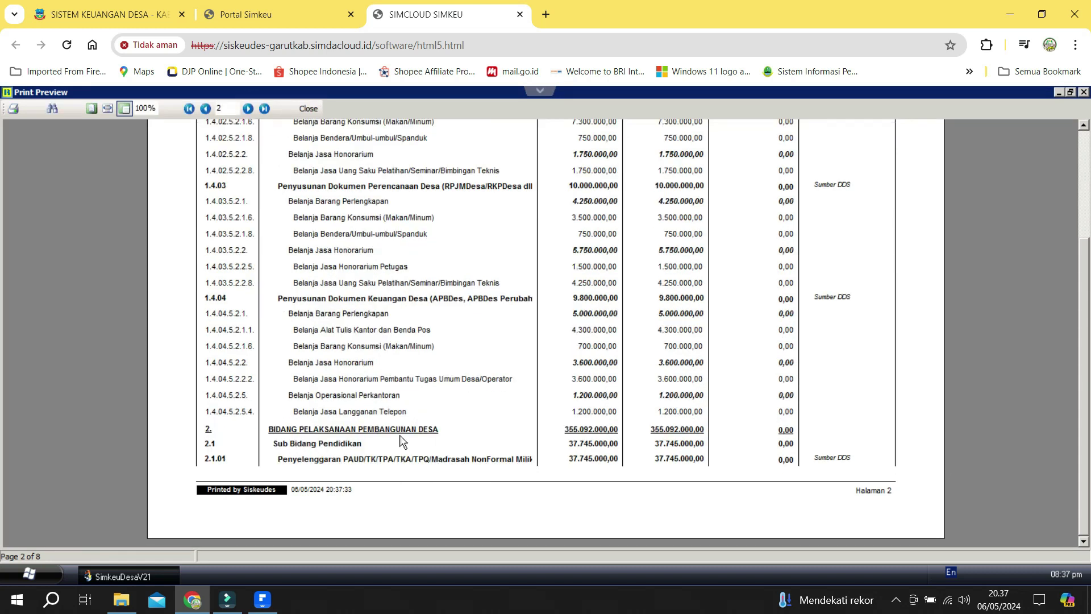
{"action": "left_click", "coordinate": [248, 108]}
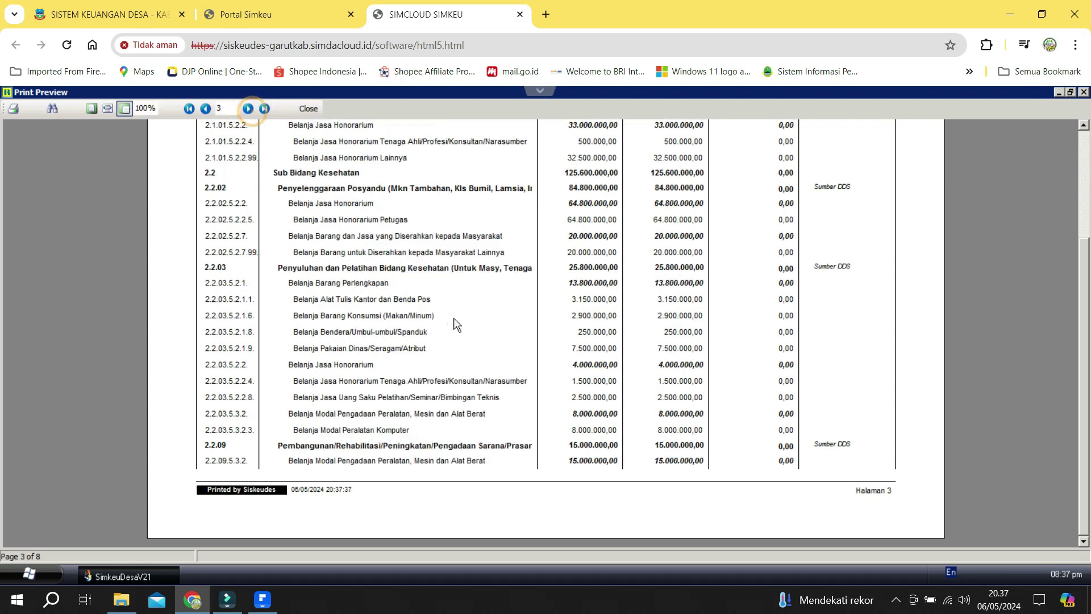
{"action": "scroll", "coordinate": [453, 319], "scroll_direction": "up", "scroll_amount": 1}
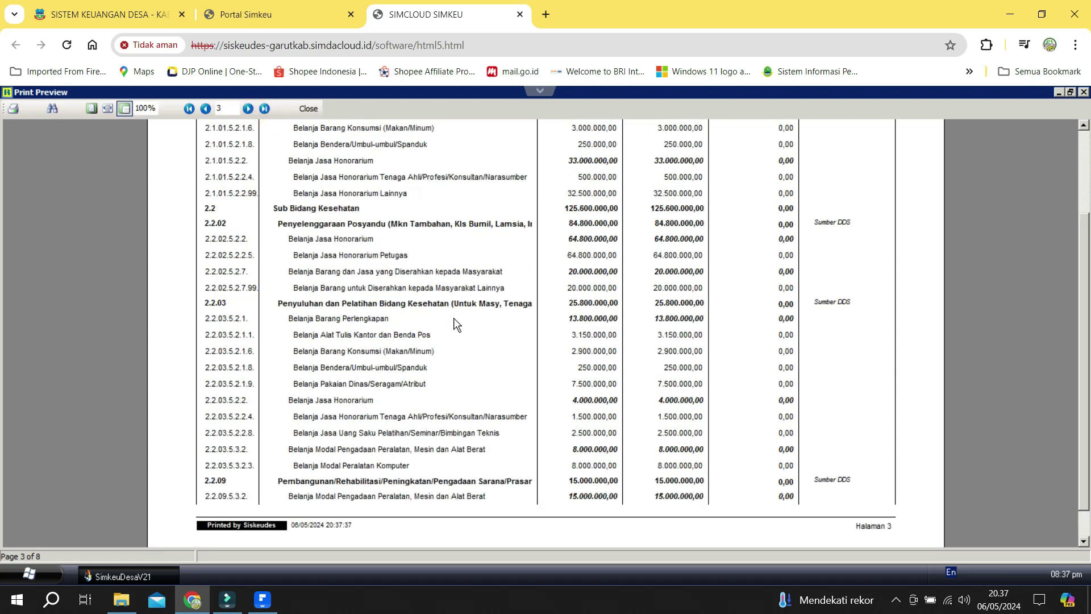
{"action": "left_click", "coordinate": [248, 109]}
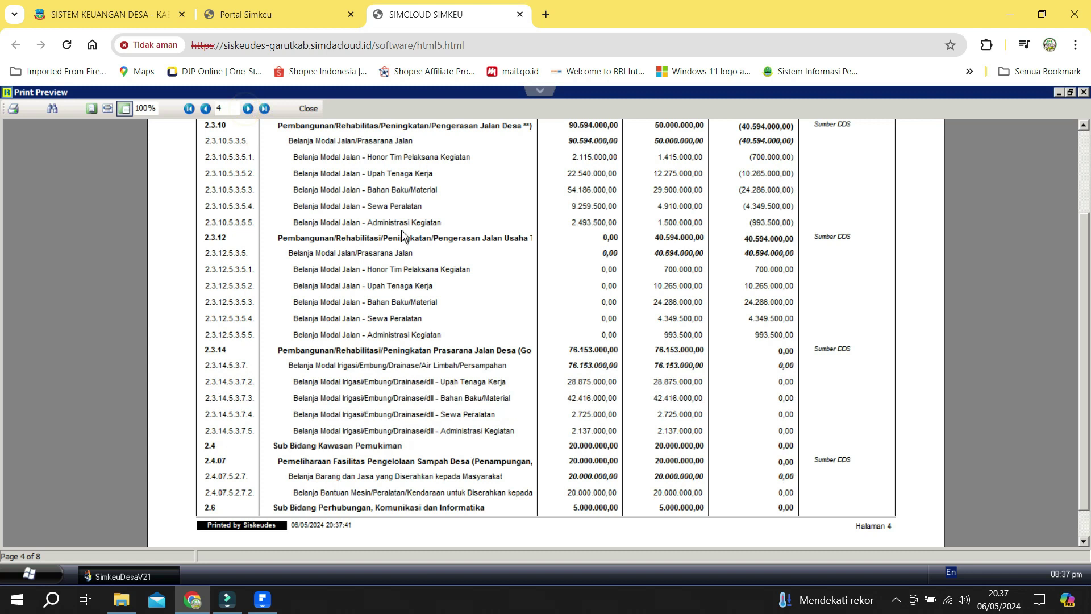
{"action": "scroll", "coordinate": [439, 436], "scroll_direction": "up", "scroll_amount": 2}
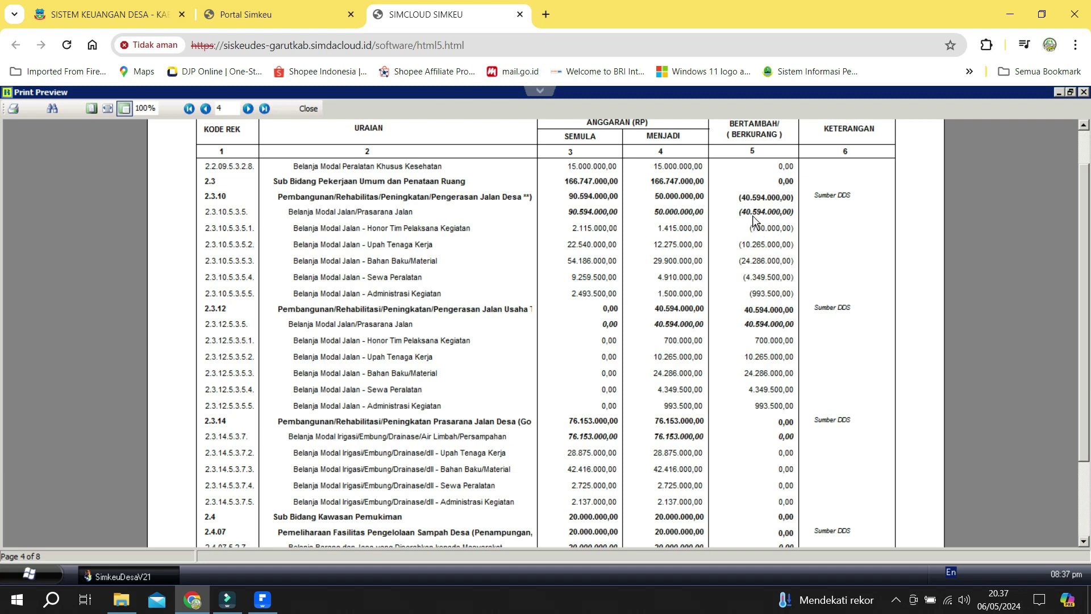
Inspect page 4's 40.594.000,00 shift from Jalan Desa to Jalan Usaha Tani, then close the preview.
{"action": "left_click", "coordinate": [740, 307]}
{"action": "left_click", "coordinate": [722, 185]}
{"action": "left_click", "coordinate": [699, 208]}
{"action": "left_click", "coordinate": [768, 209]}
{"action": "left_click", "coordinate": [754, 246]}
{"action": "left_click", "coordinate": [771, 371]}
{"action": "left_click", "coordinate": [735, 246]}
{"action": "left_click", "coordinate": [727, 245]}
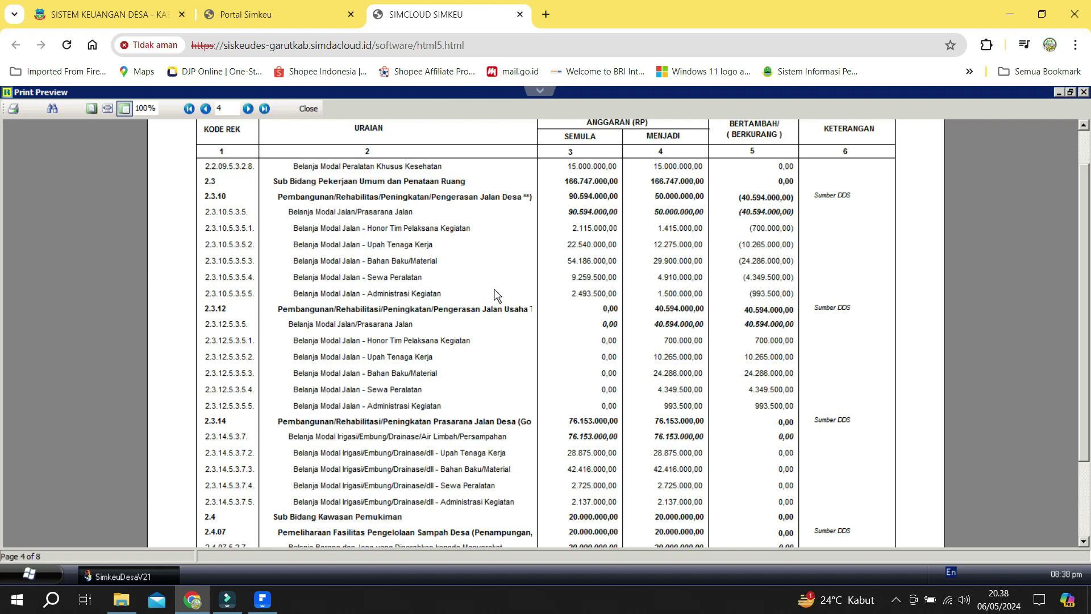
{"action": "left_click", "coordinate": [309, 108]}
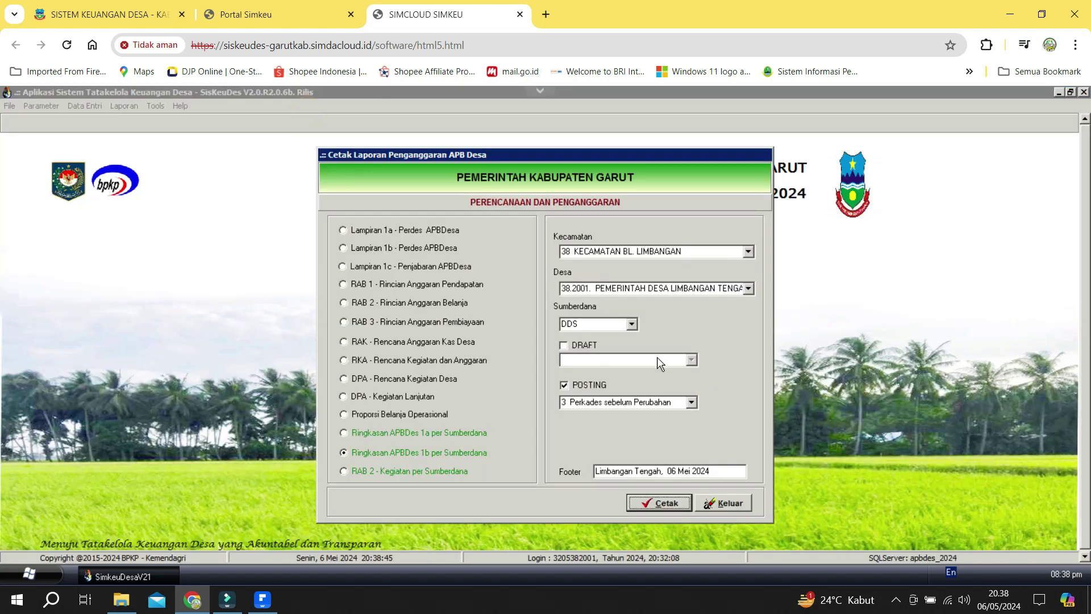
Preview the DDS summary at 2 APBDes Awal, close it, and select RAB 2 - Kegiatan per Sumberdana.
{"action": "left_click", "coordinate": [589, 385]}
{"action": "left_click", "coordinate": [587, 385]}
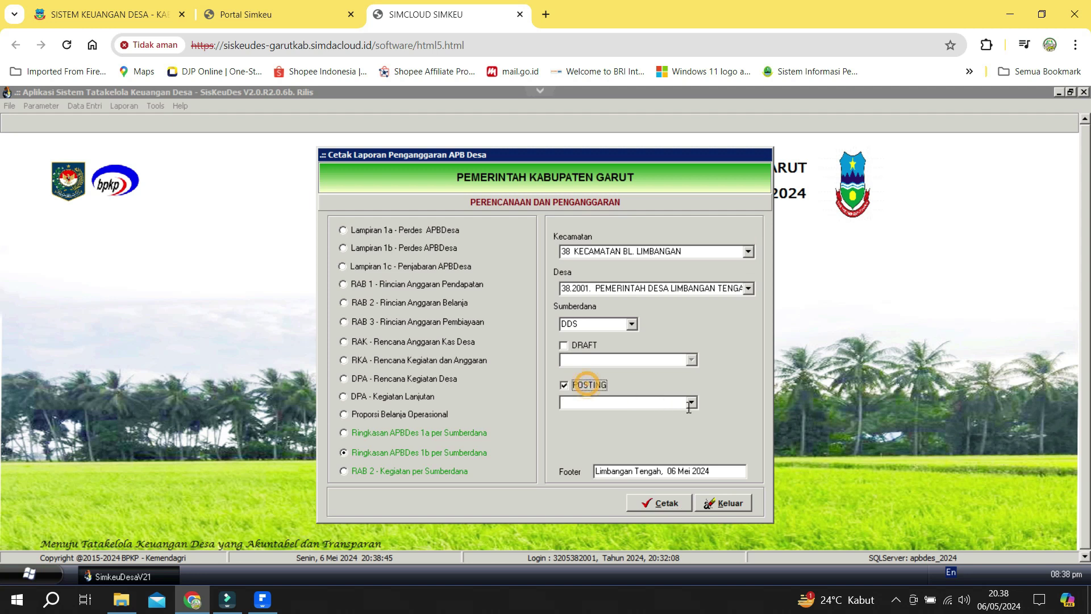
{"action": "left_click", "coordinate": [660, 403]}
{"action": "left_click", "coordinate": [657, 425]}
{"action": "left_click", "coordinate": [669, 506]}
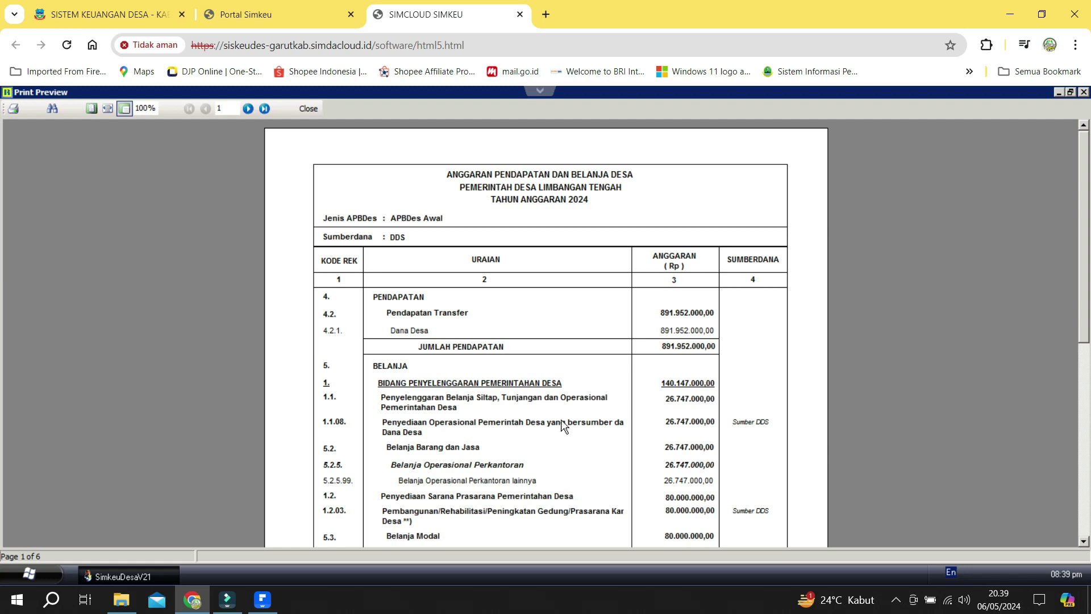
{"action": "left_click", "coordinate": [304, 108]}
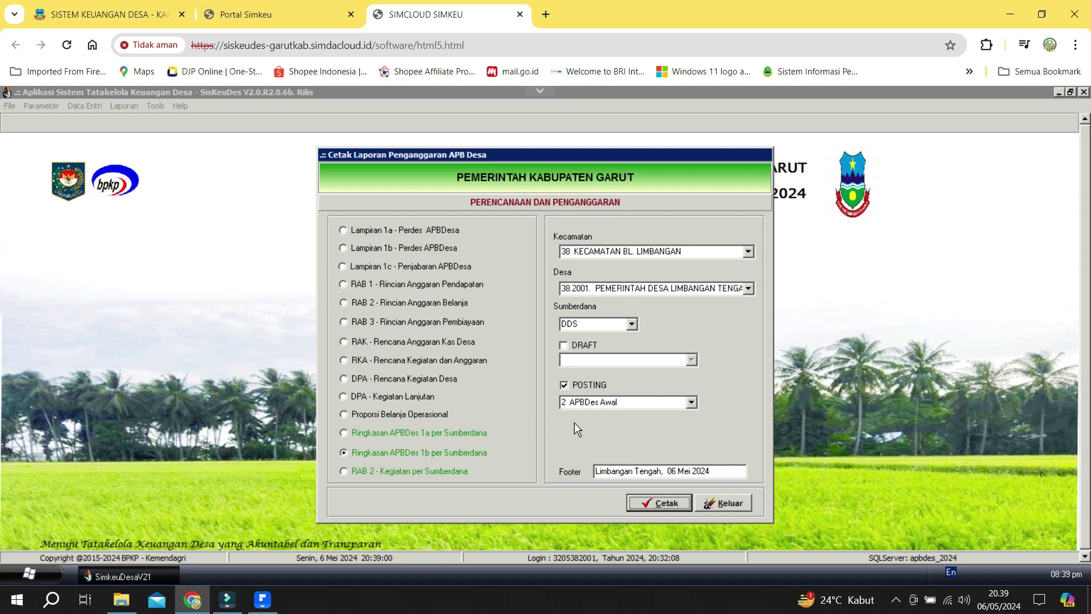
{"action": "left_click", "coordinate": [427, 472]}
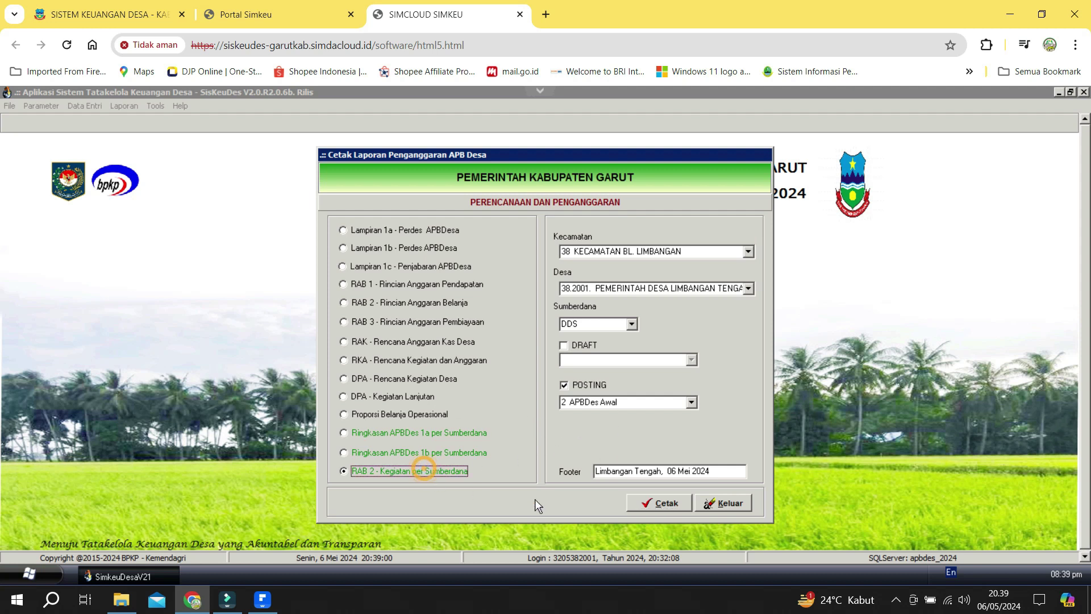
Preview the RAB 2 report, page through to page 11 of 21, check the footer, and close it.
{"action": "left_click", "coordinate": [658, 500]}
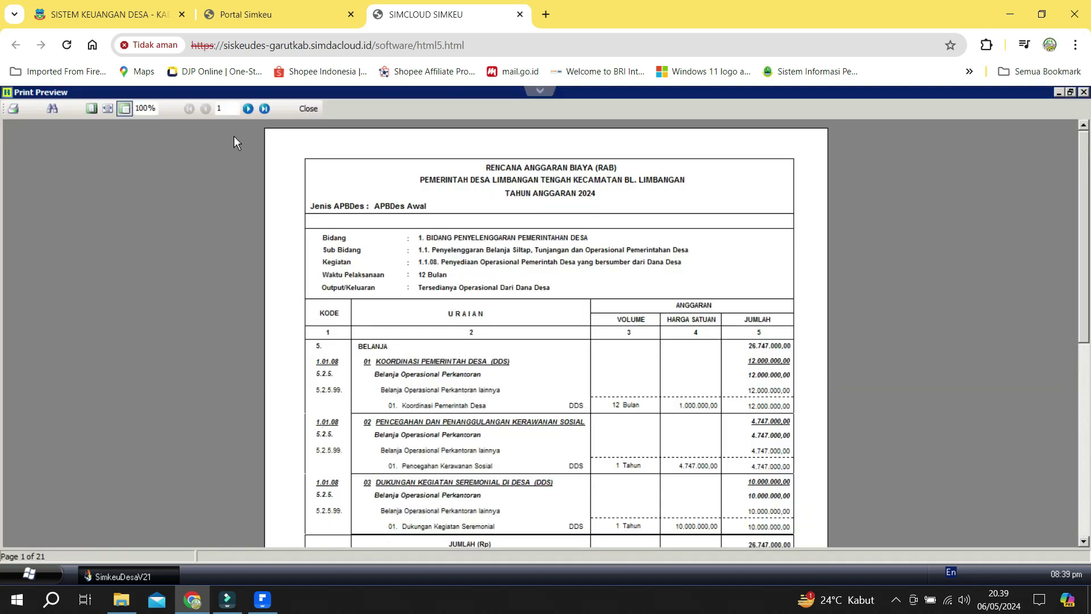
{"action": "left_click", "coordinate": [248, 109]}
{"action": "left_click", "coordinate": [248, 109]}
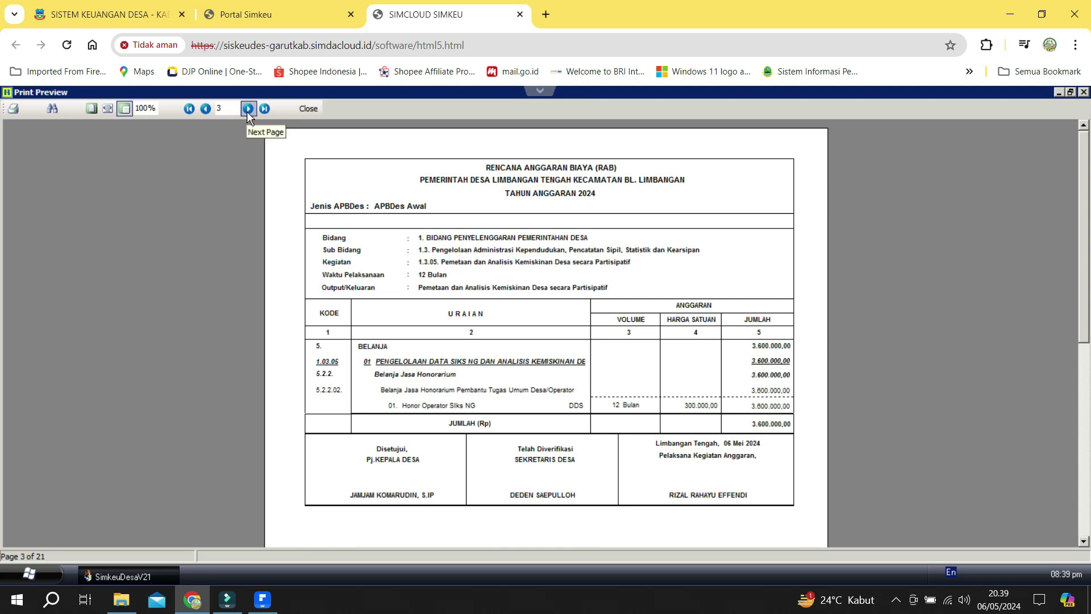
{"action": "left_click", "coordinate": [248, 109]}
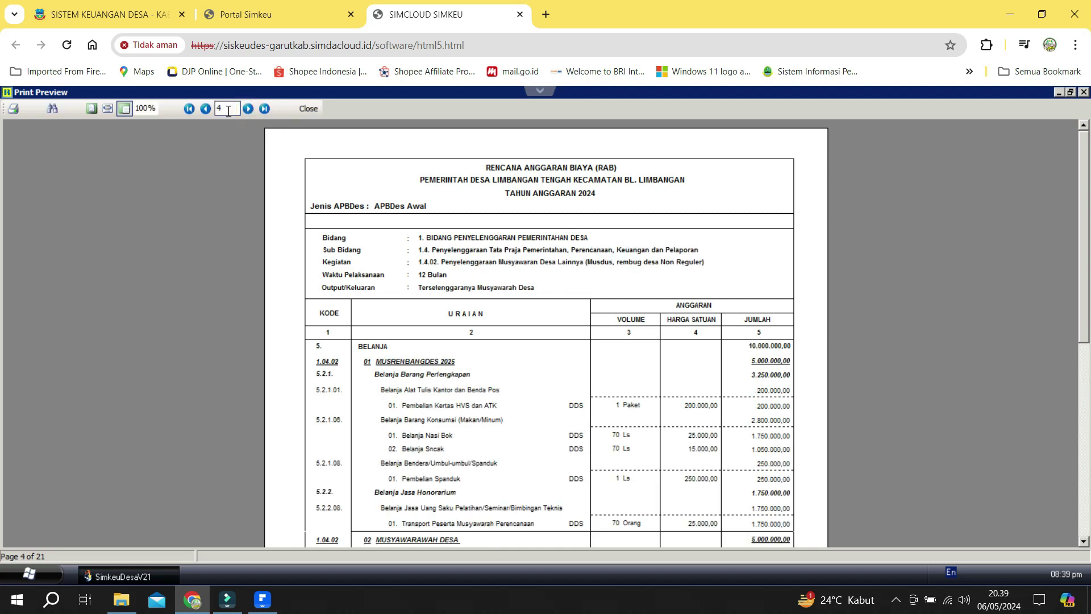
{"action": "left_click", "coordinate": [249, 109]}
{"action": "left_click", "coordinate": [249, 109]}
{"action": "left_click", "coordinate": [249, 108]}
{"action": "scroll", "coordinate": [414, 355], "scroll_direction": "down", "scroll_amount": 3}
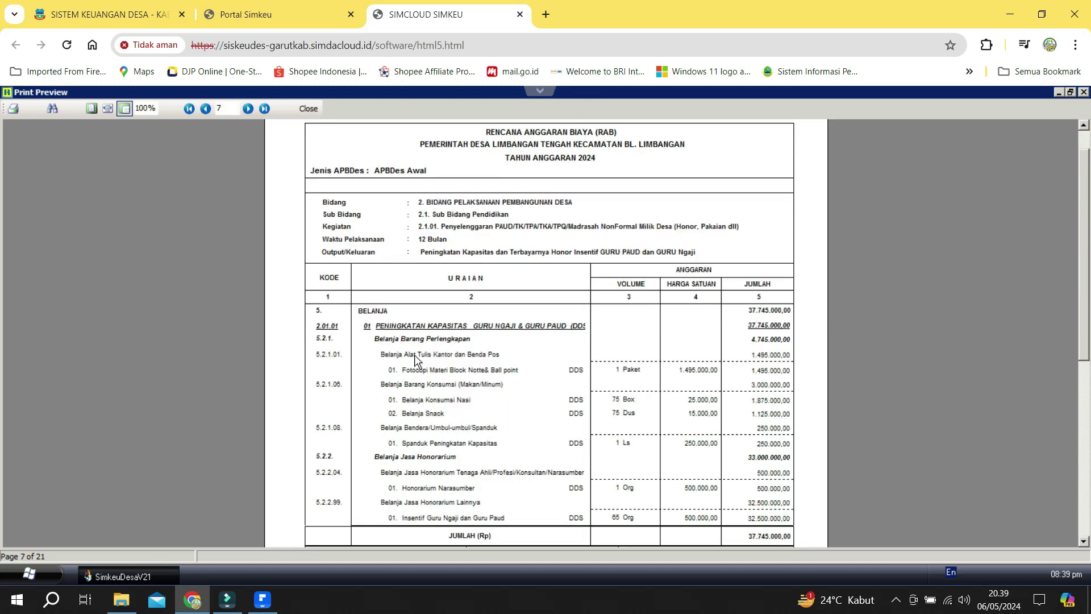
{"action": "left_click", "coordinate": [249, 108]}
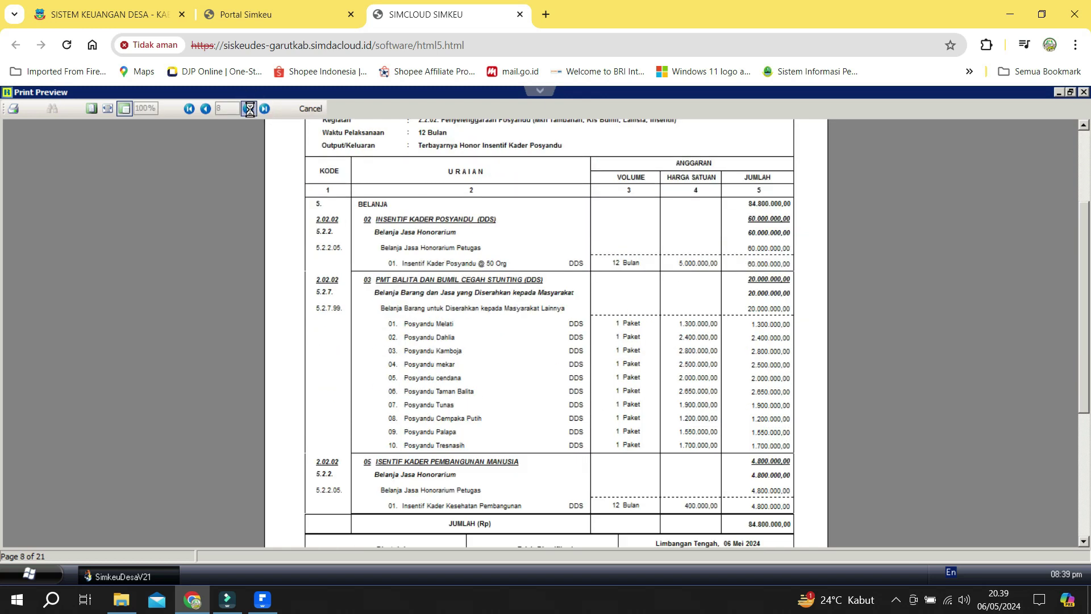
{"action": "left_click", "coordinate": [249, 109]}
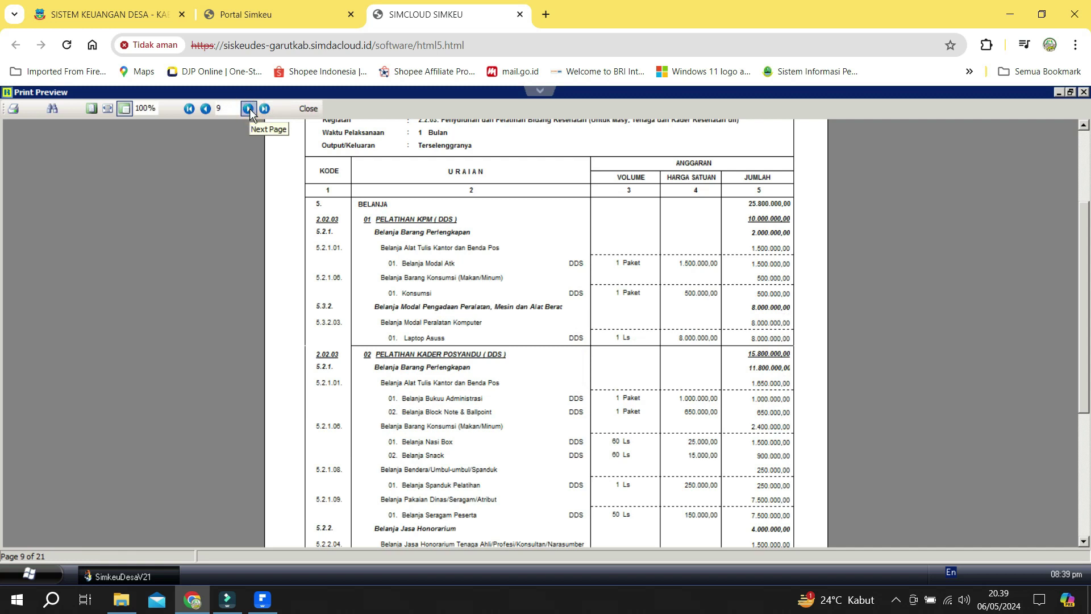
{"action": "left_click", "coordinate": [250, 108]}
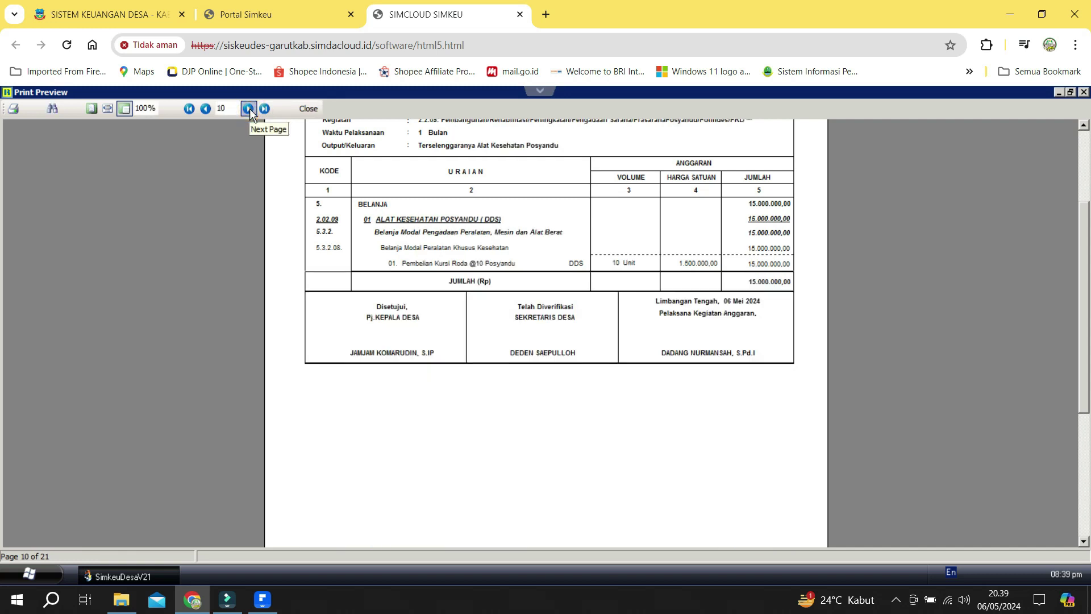
{"action": "left_click", "coordinate": [250, 108]}
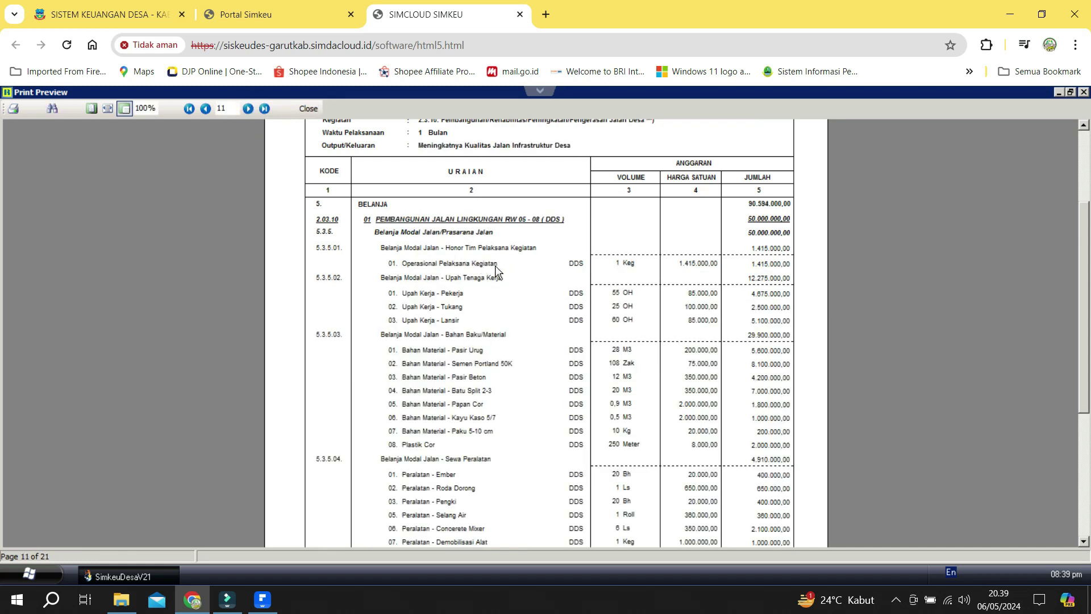
{"action": "scroll", "coordinate": [496, 265], "scroll_direction": "down", "scroll_amount": 5}
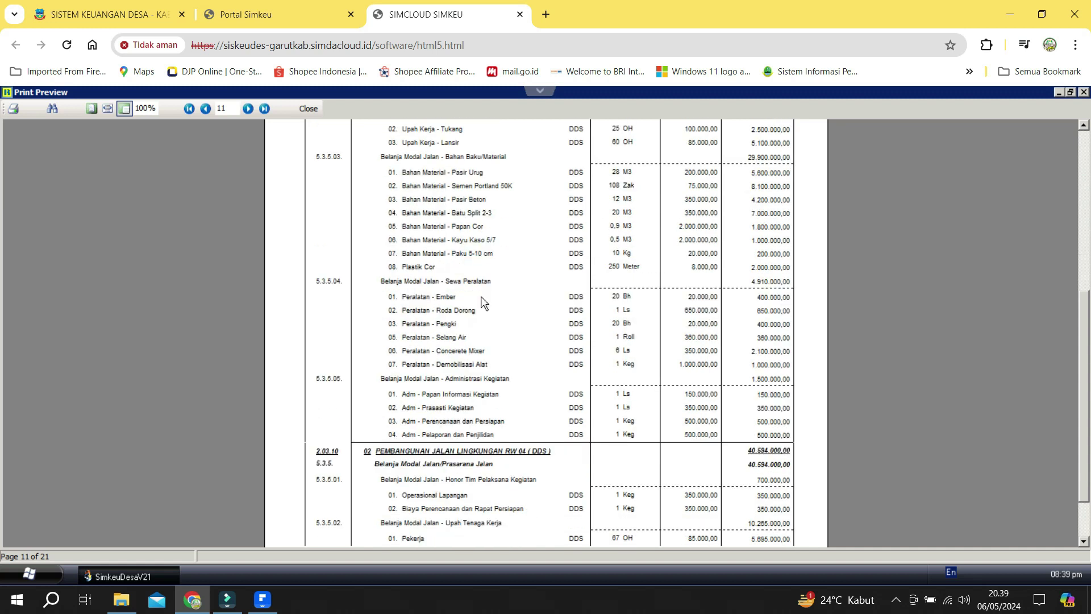
{"action": "scroll", "coordinate": [529, 365], "scroll_direction": "down", "scroll_amount": 2}
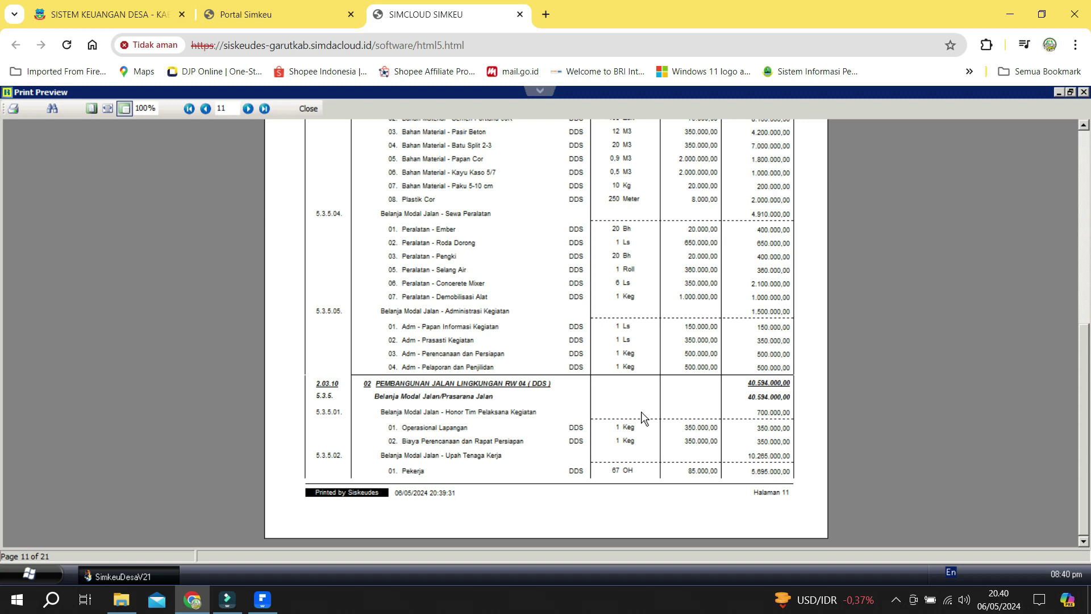
{"action": "left_click", "coordinate": [316, 107]}
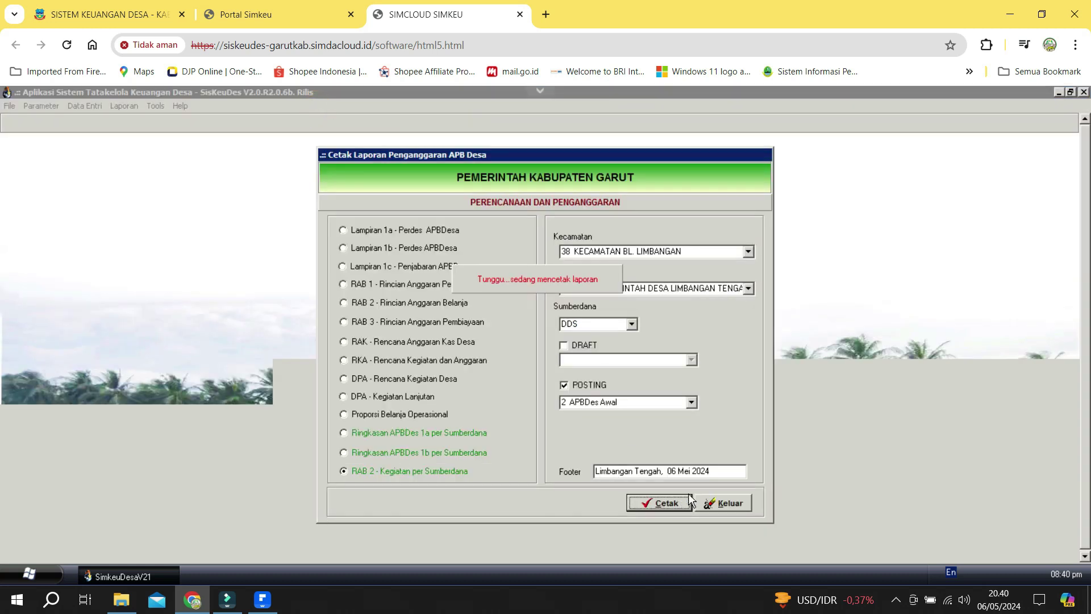